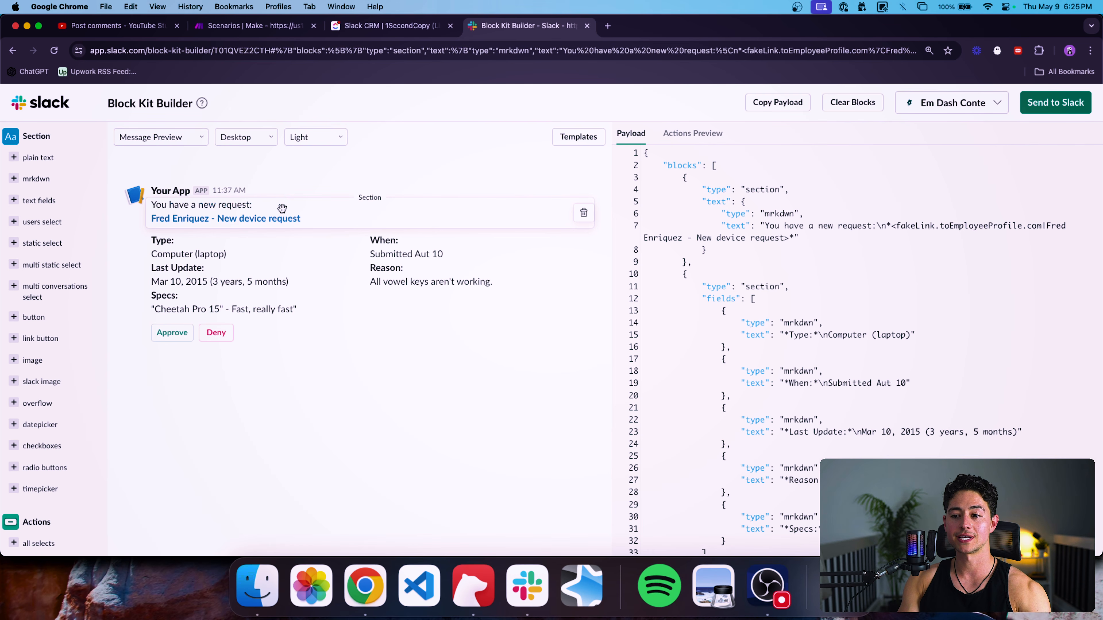
Replace 'request' with 'lead' so the Block Kit greeting reads 'You have a new lead:'.
double_click(840, 227)
text(k)
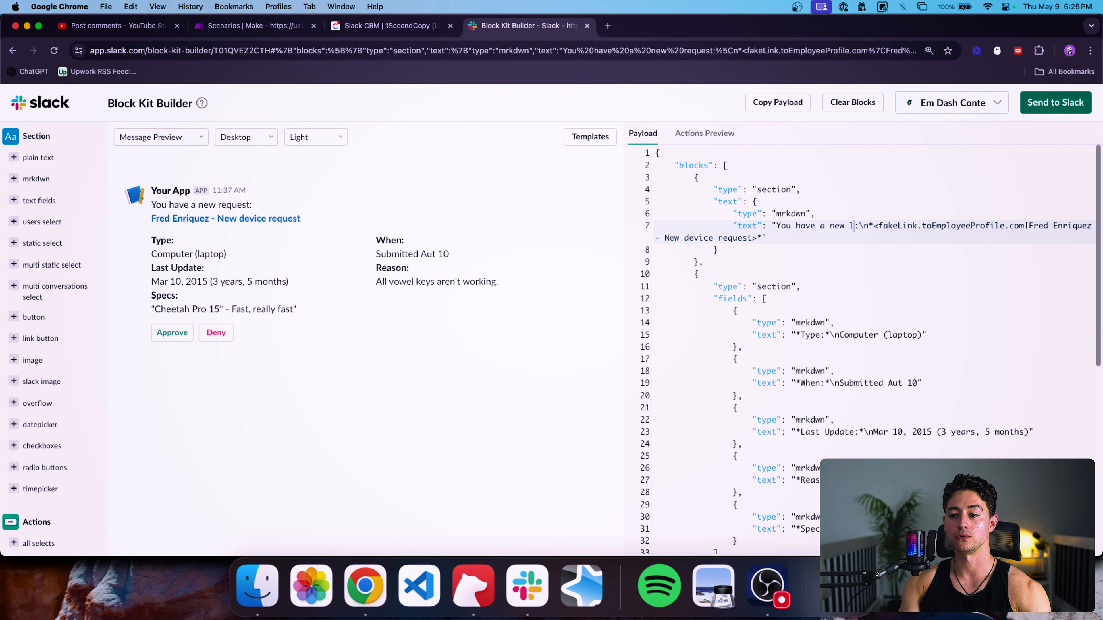
text(ead)
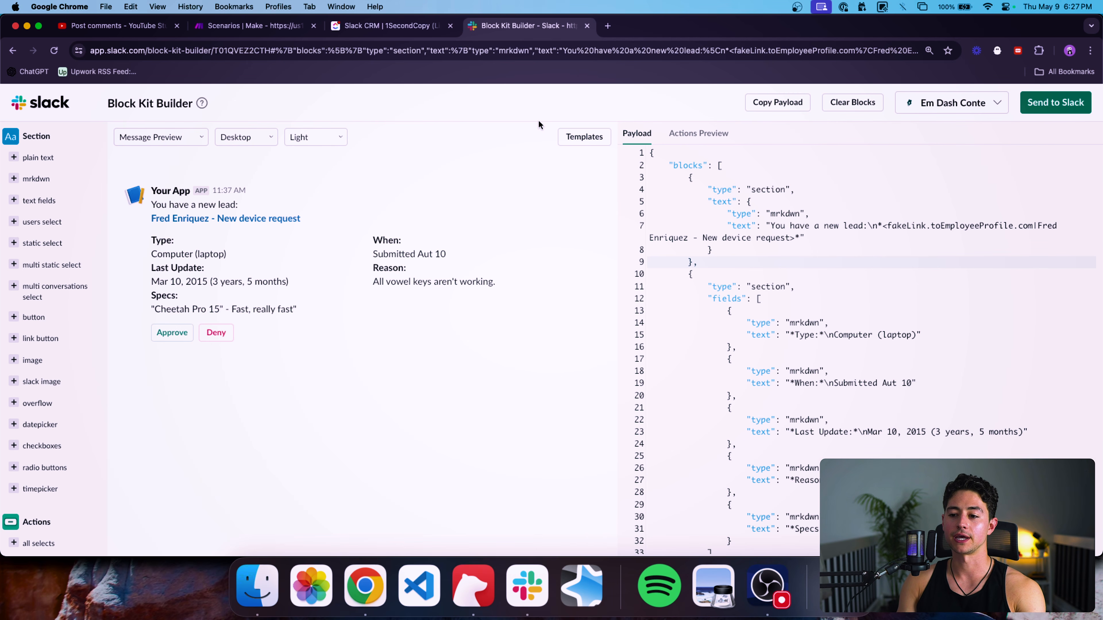
Glance at the message Templates gallery, close it, and go to the ClickUp Slack CRM list.
click(560, 132)
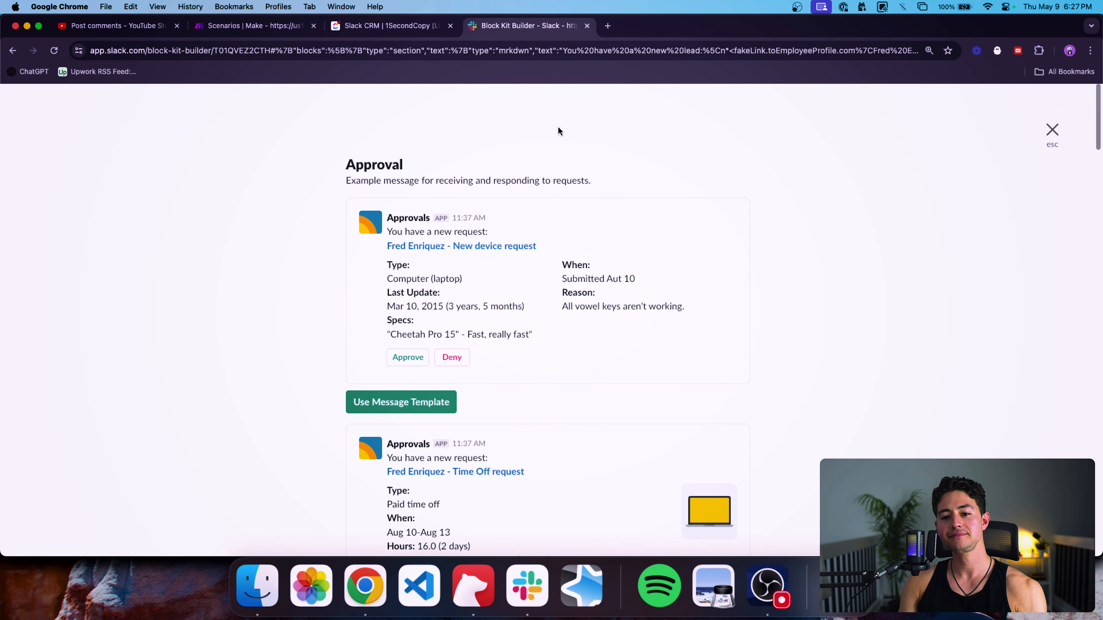
click(1051, 131)
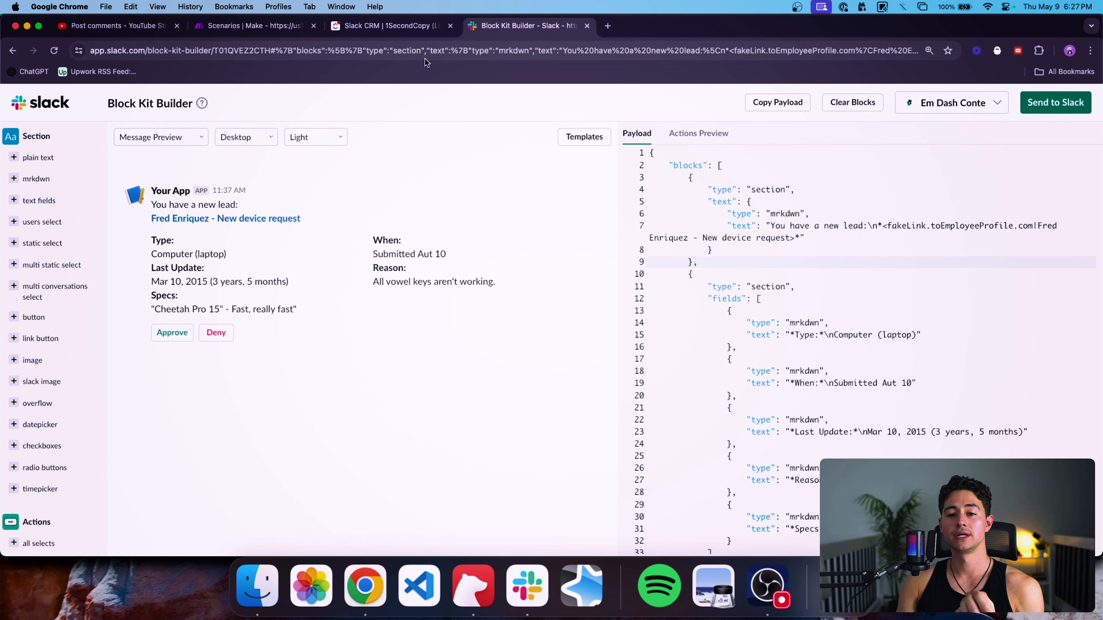
click(389, 26)
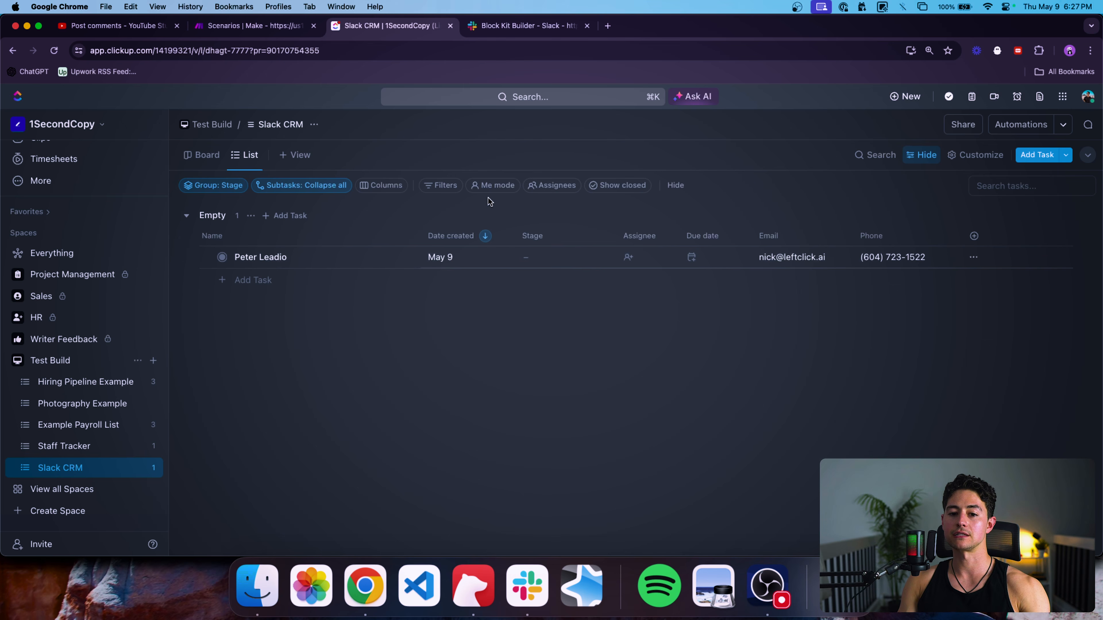
Set the lead's Stage to Intake, then hide the Due date column from the list.
click(213, 185)
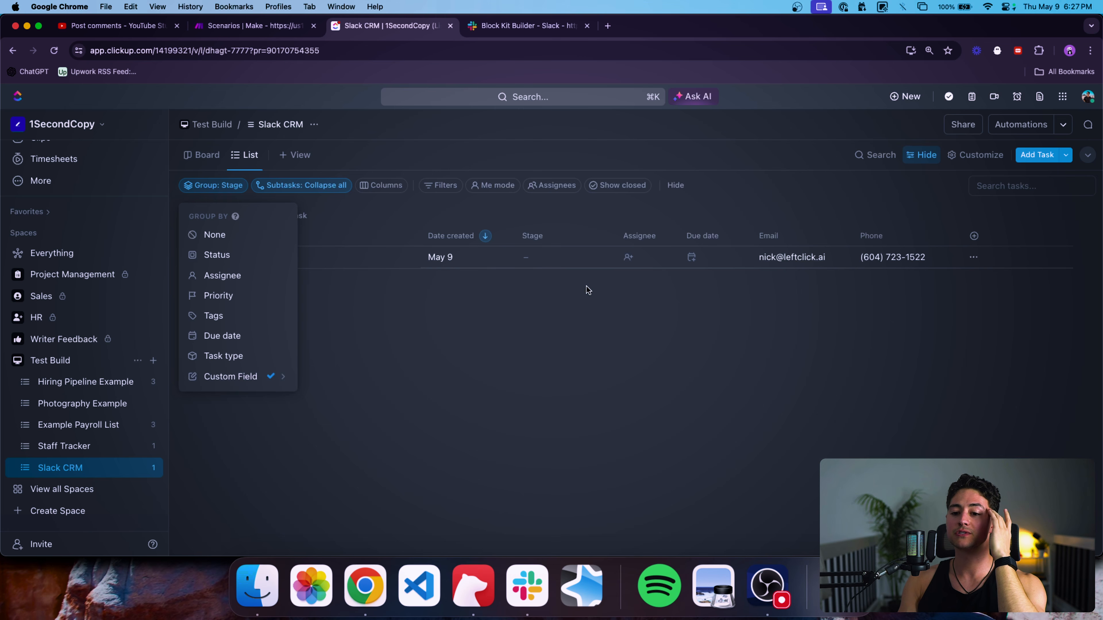
click(564, 258)
click(564, 257)
click(589, 357)
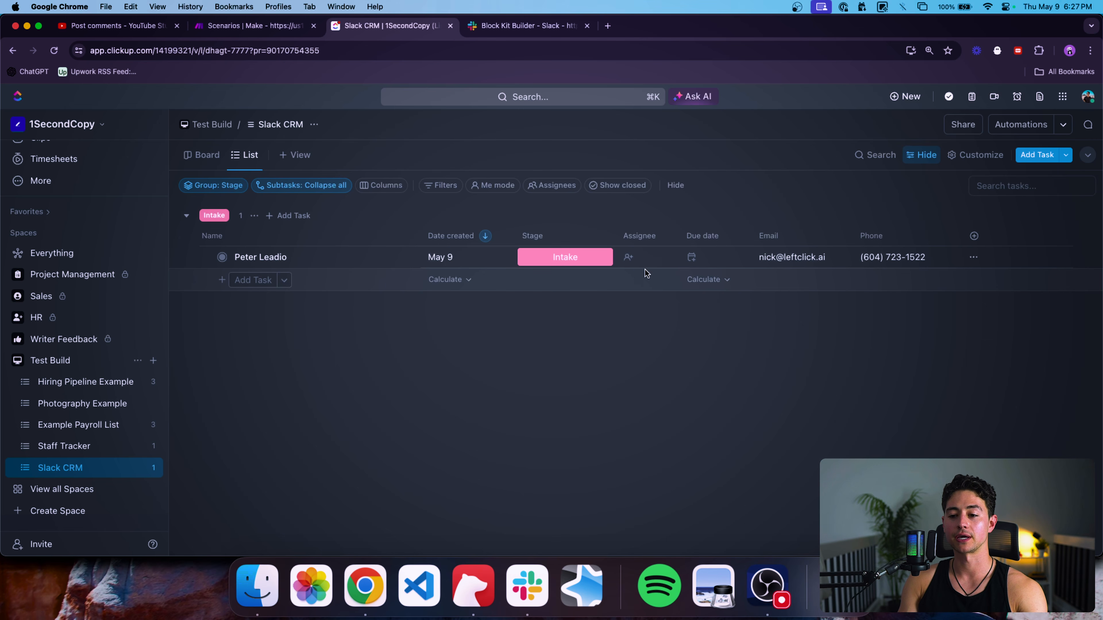
click(712, 236)
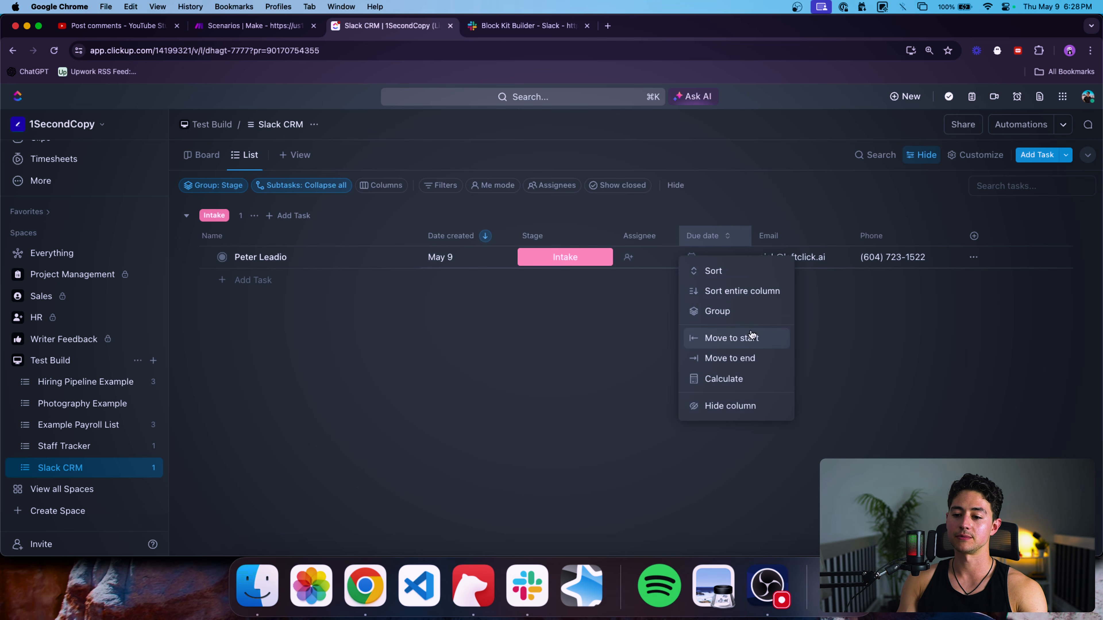
click(756, 407)
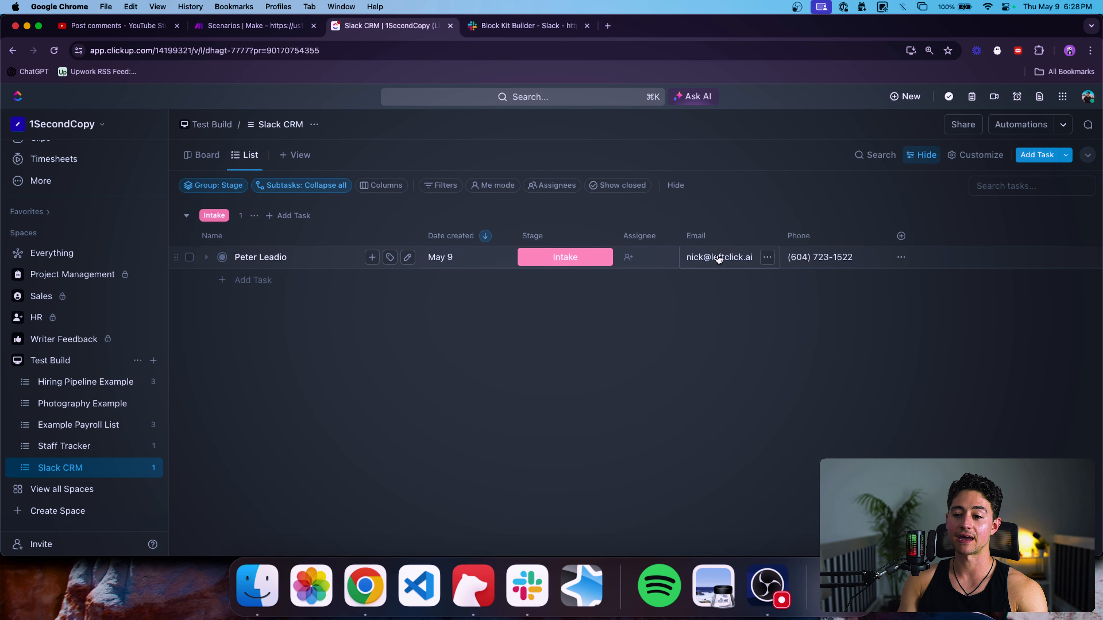
Add a Form Answer text column and enter the lead's graphic-design agency request.
click(901, 236)
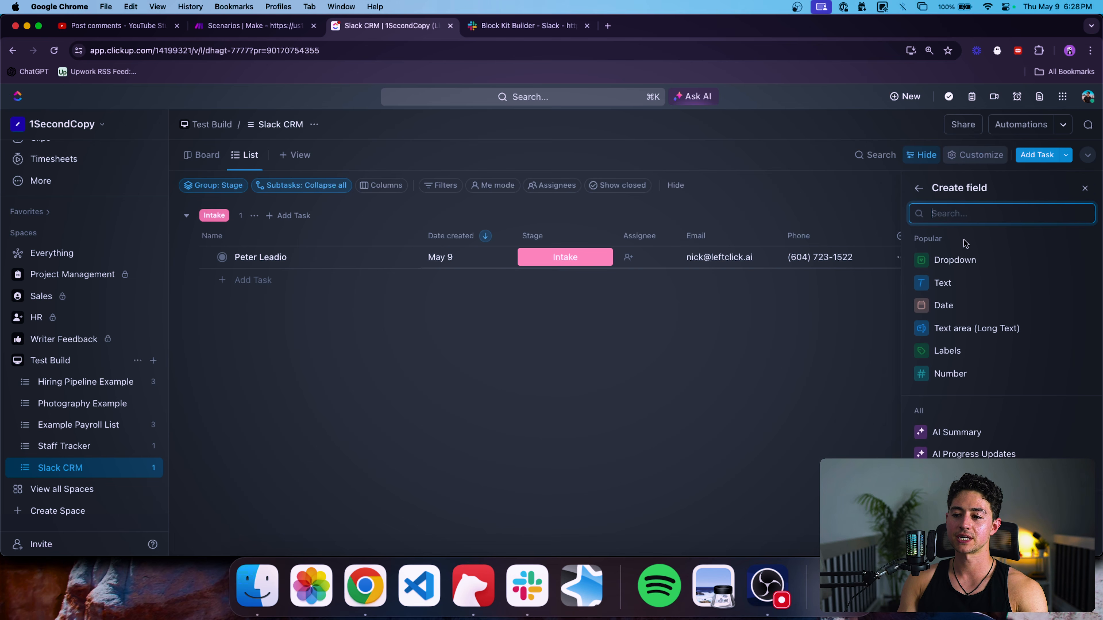
click(988, 286)
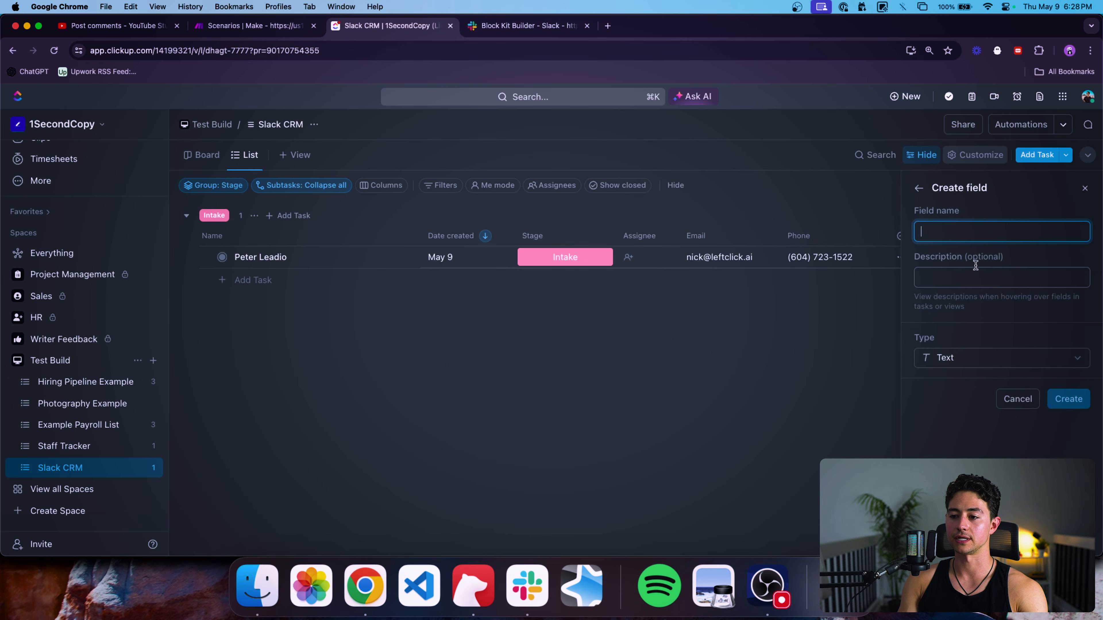
text(Form Answer)
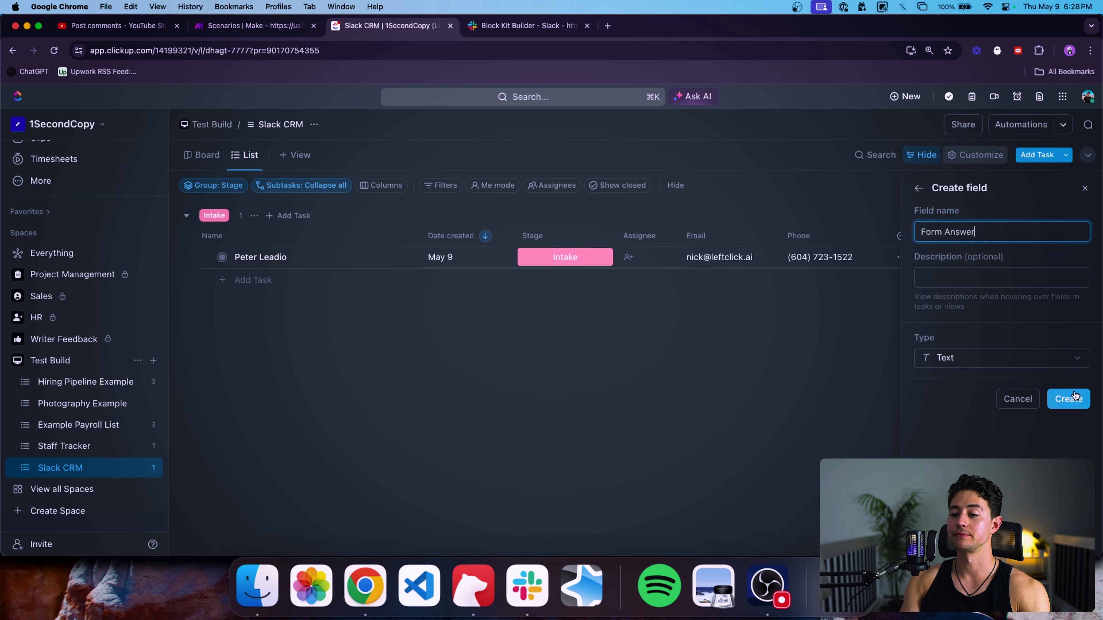
key(Return)
click(905, 255)
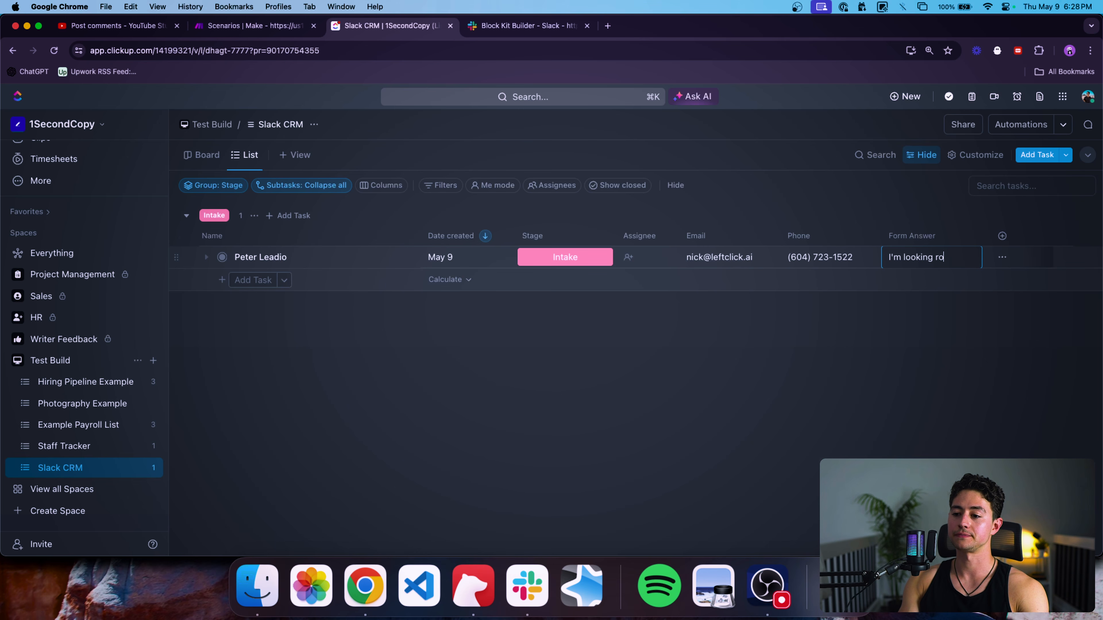
text(ency to help )
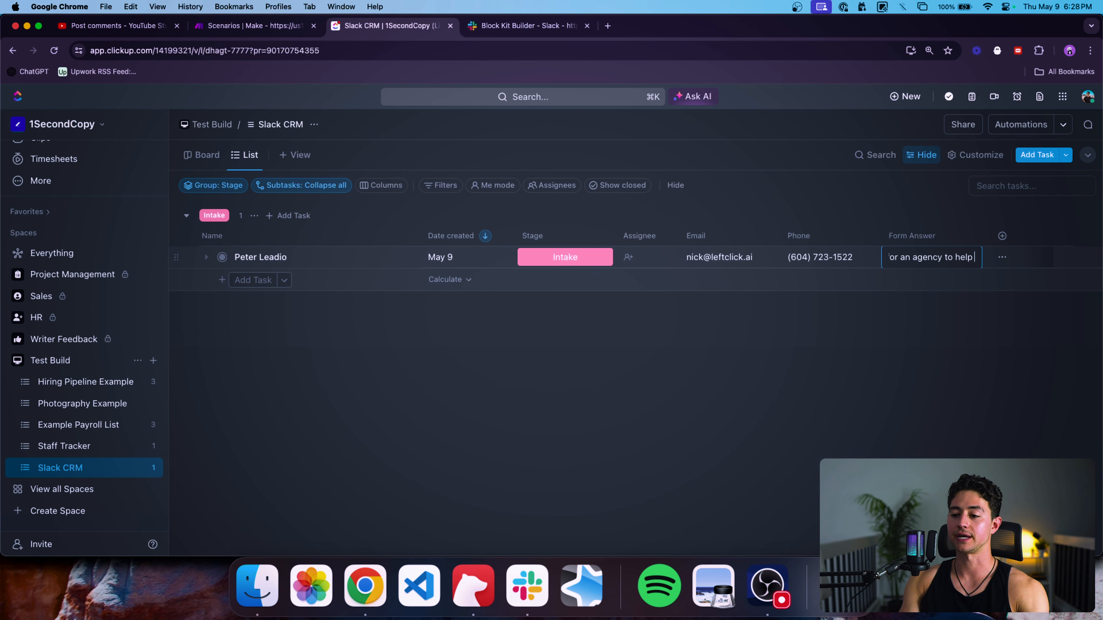
text(me with my graphi)
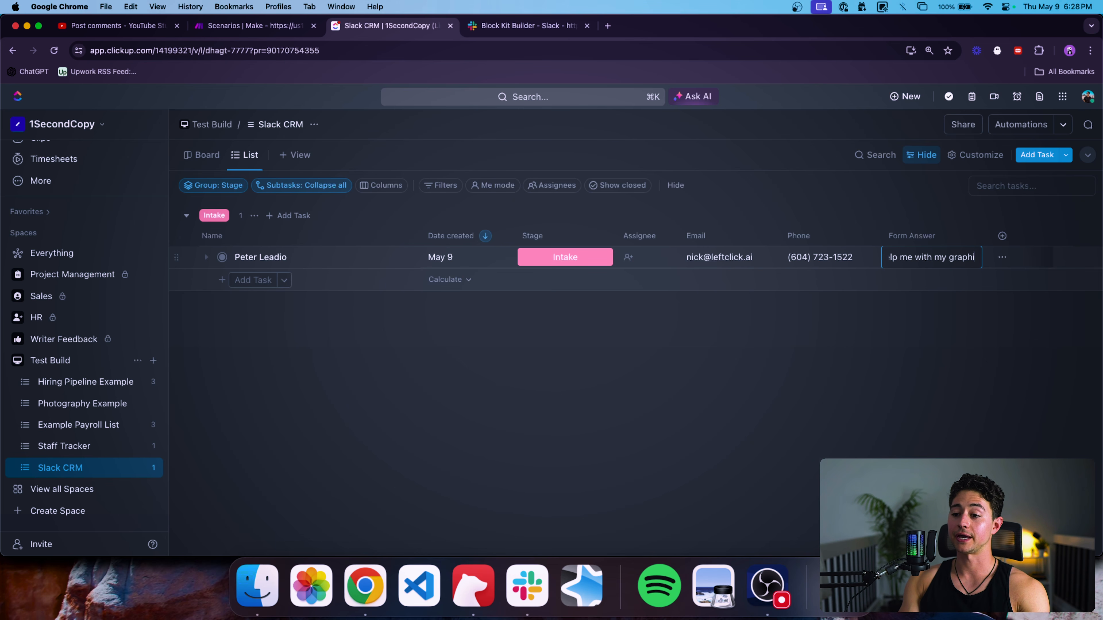
text(c design needs.)
key(Return)
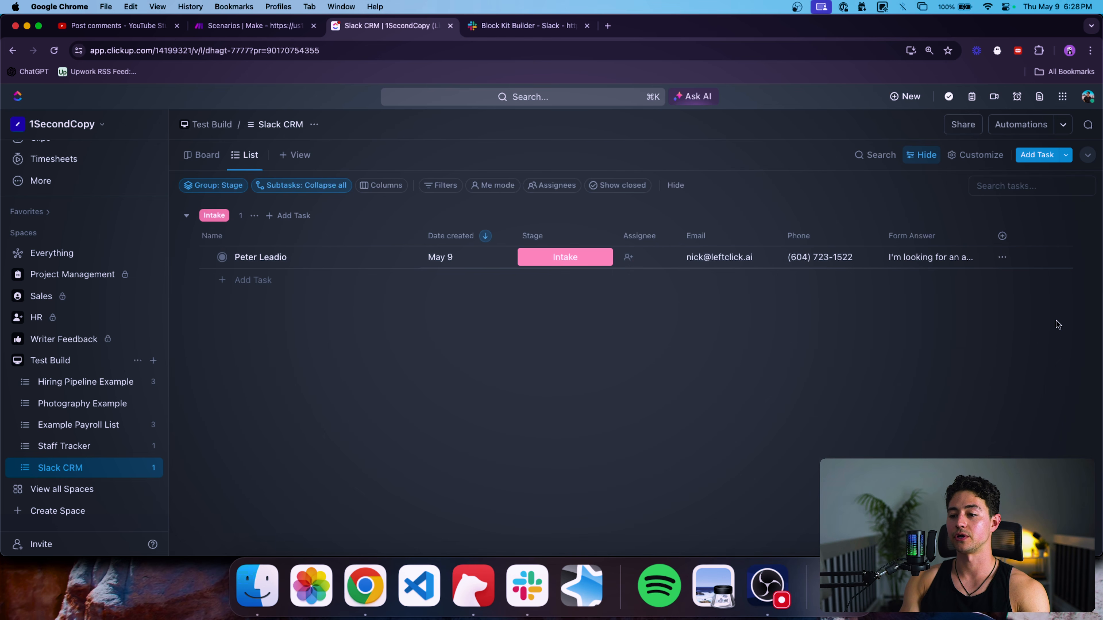
Widen the Form Answer column and clear the lead's Stage.
drag(980, 237, 1098, 239)
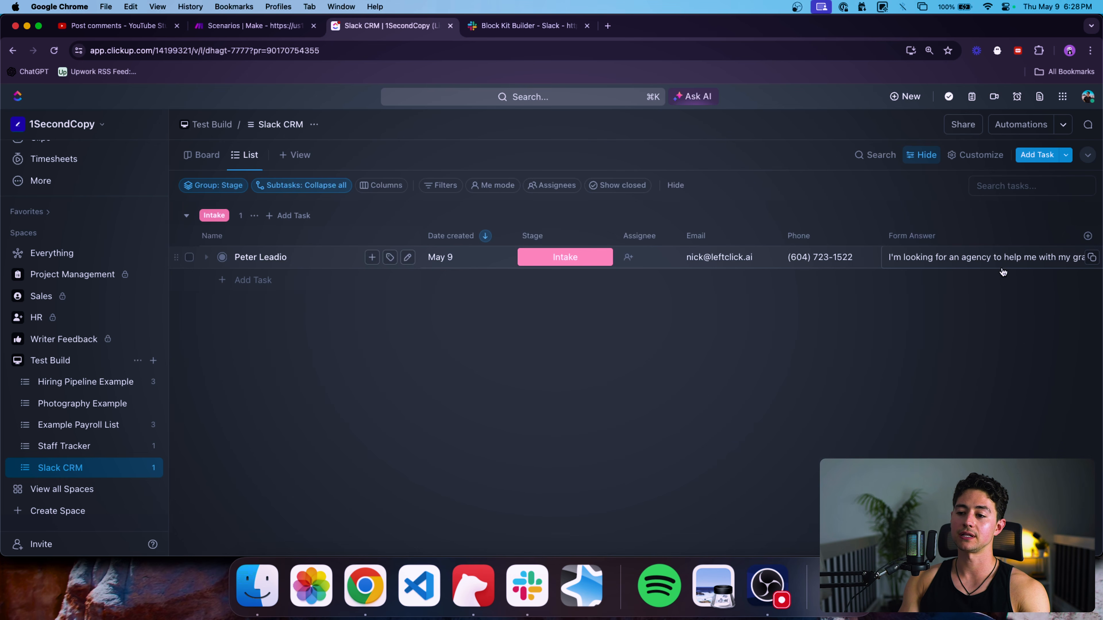
scroll(1002, 271, right, 2)
drag(1030, 235, 1059, 236)
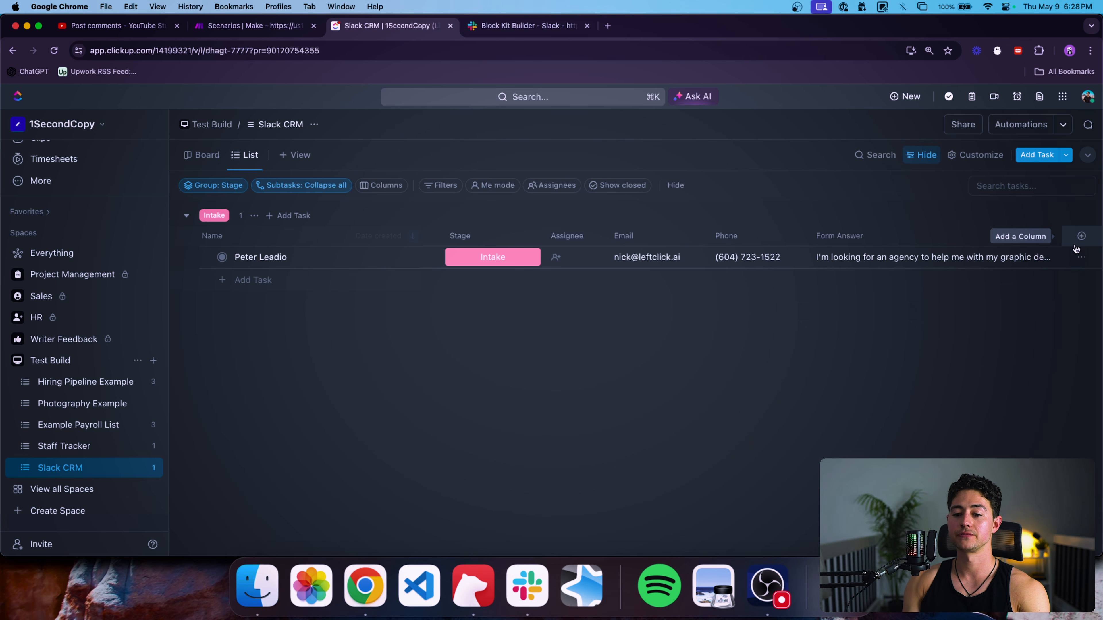
scroll(953, 270, left, 2)
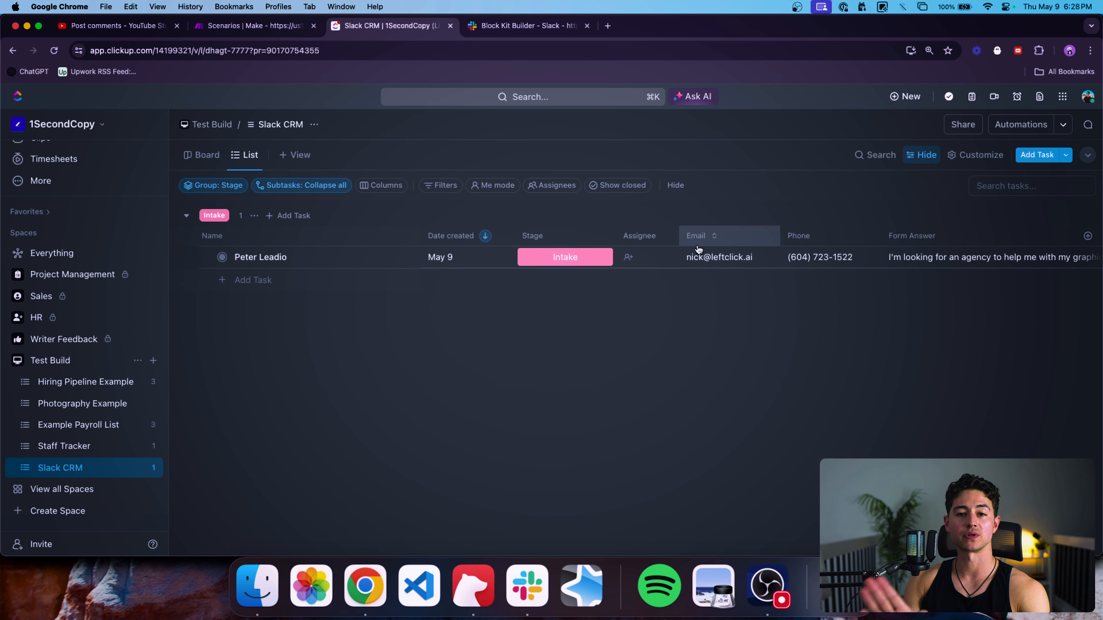
click(590, 264)
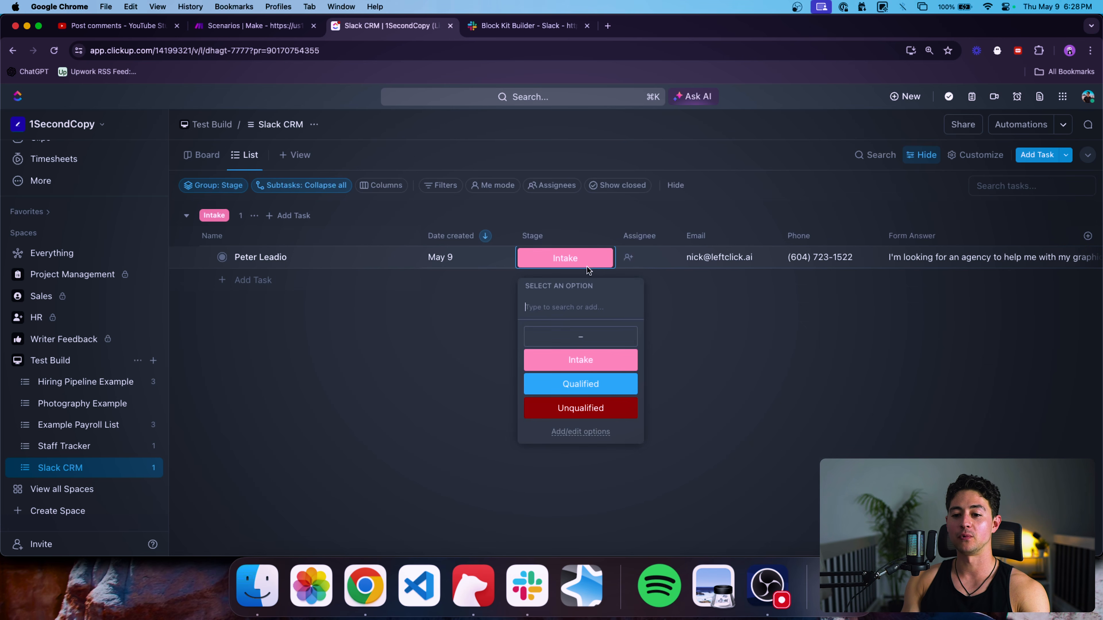
click(591, 341)
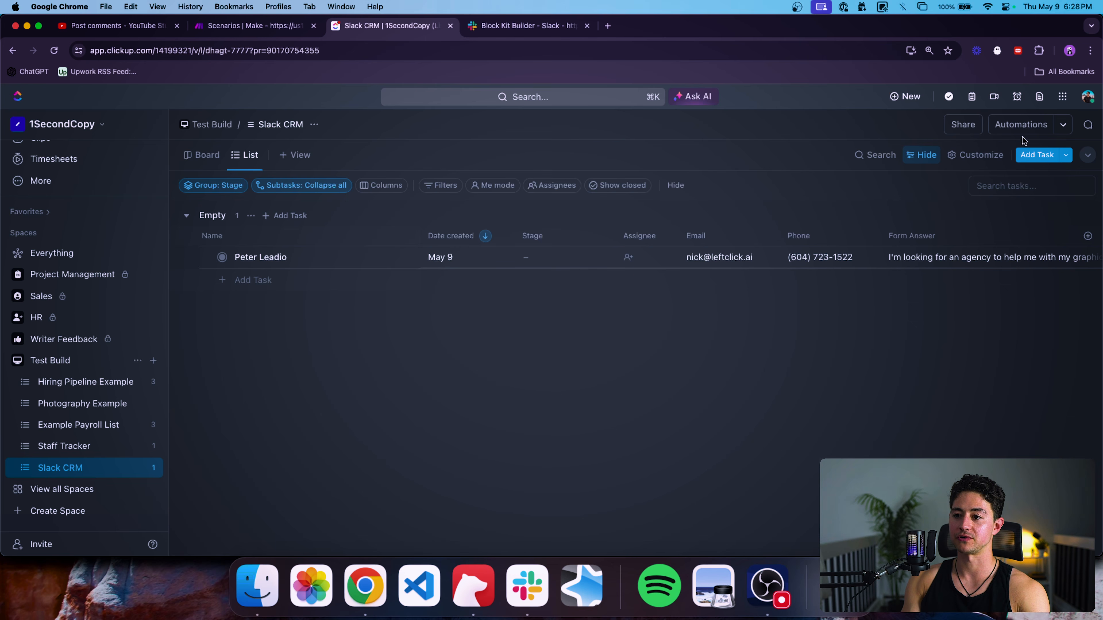
Start a new custom automation for Slack CRM triggered by a custom field change.
click(1022, 130)
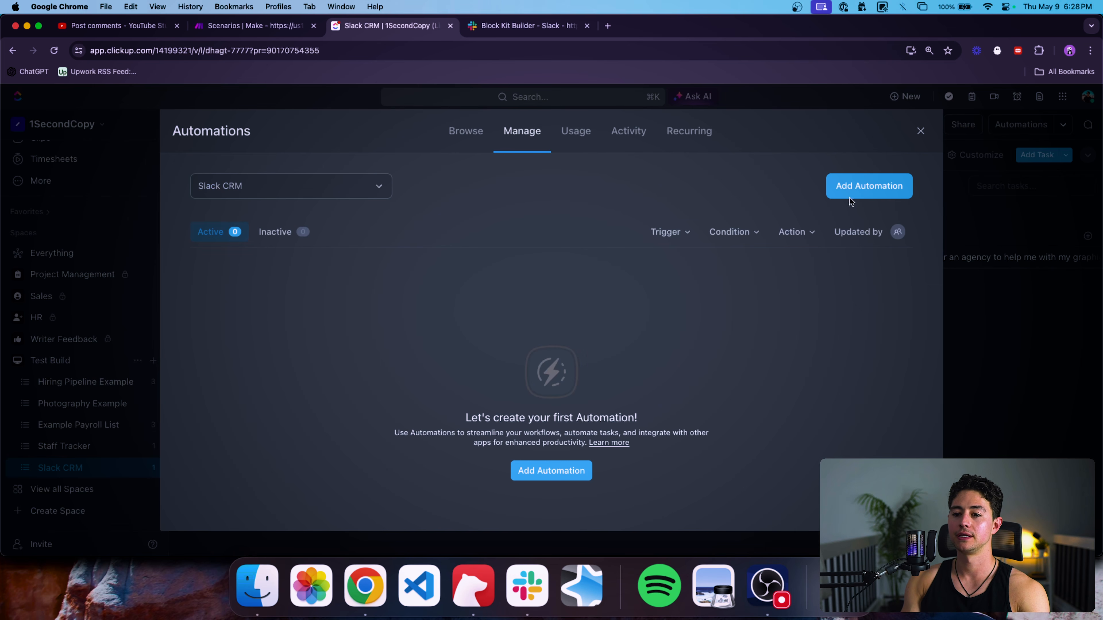
click(877, 192)
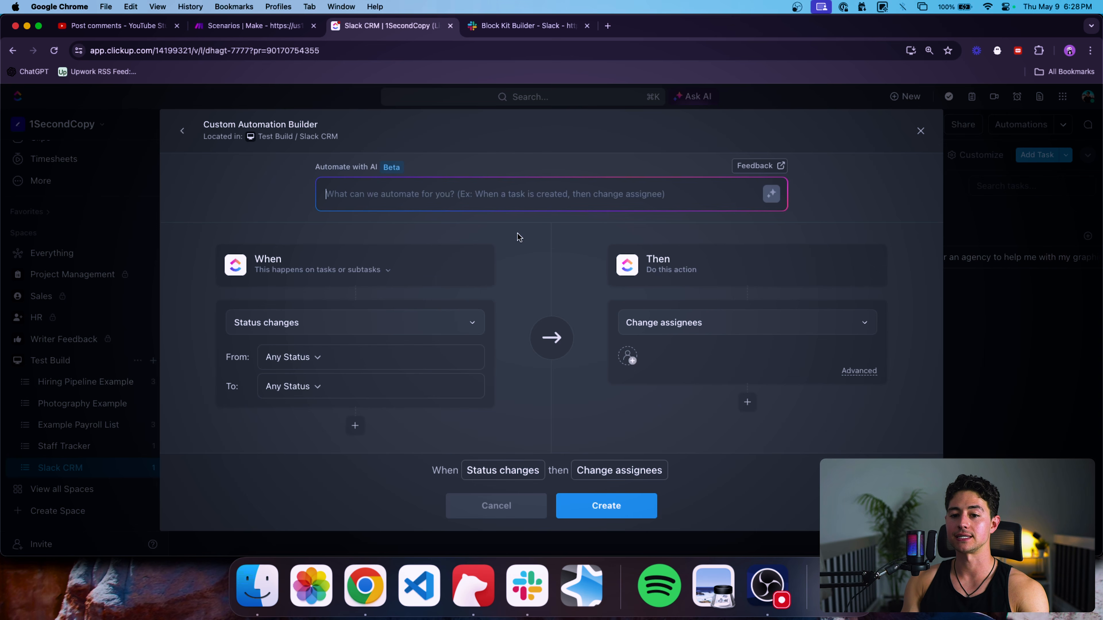
click(369, 324)
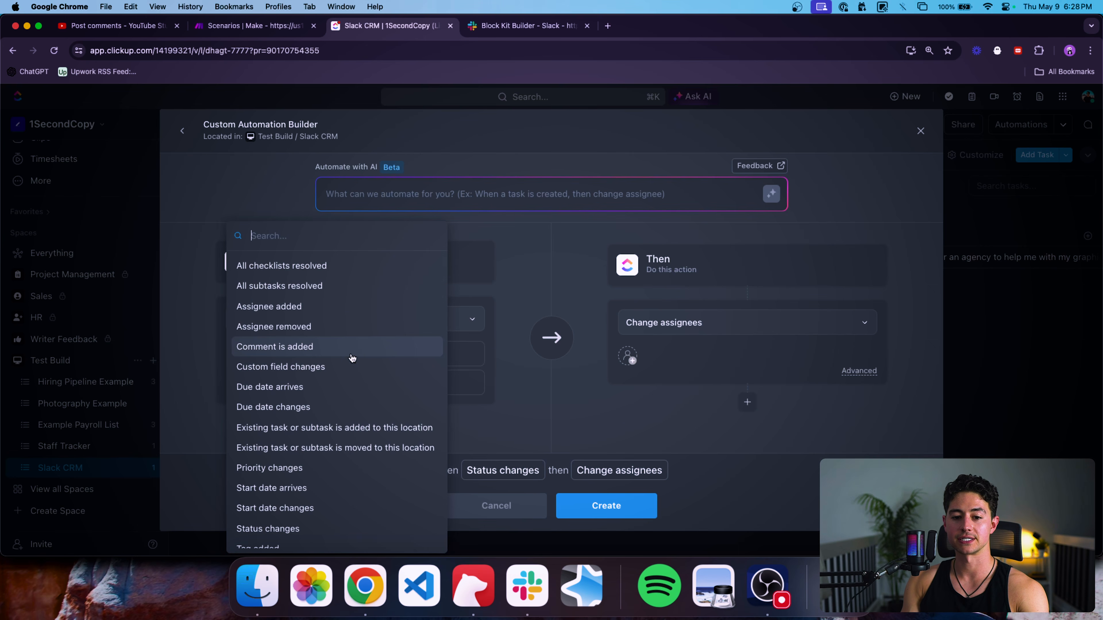
scroll(347, 320, down, 1)
text(cs)
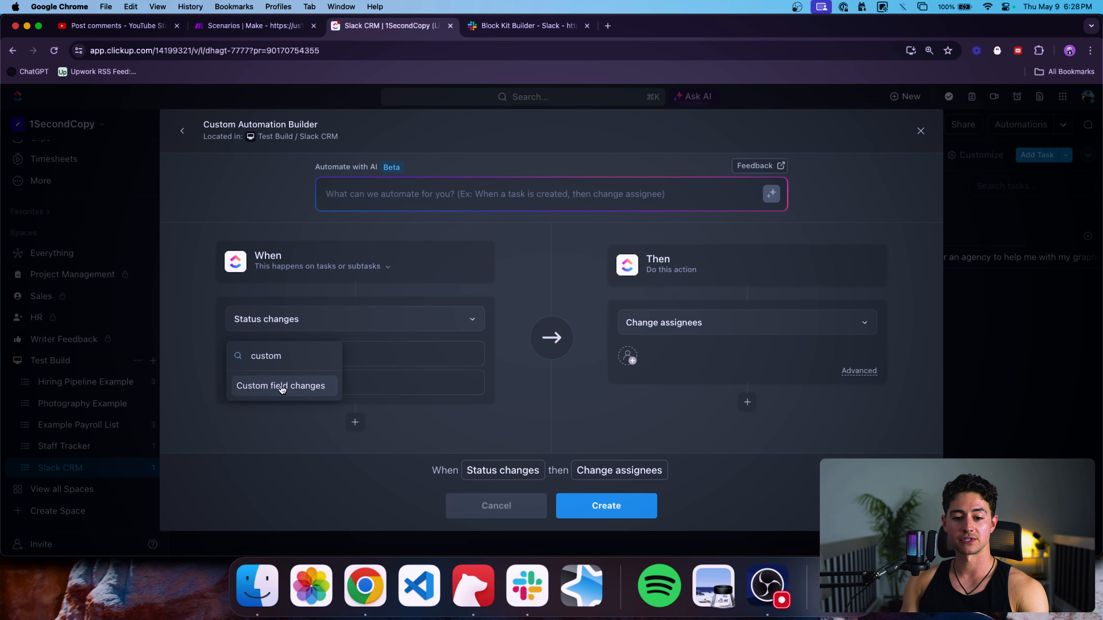
click(281, 388)
Make the trigger watch the Stage field changing from any value to Intake.
scroll(327, 370, down, 2)
click(328, 307)
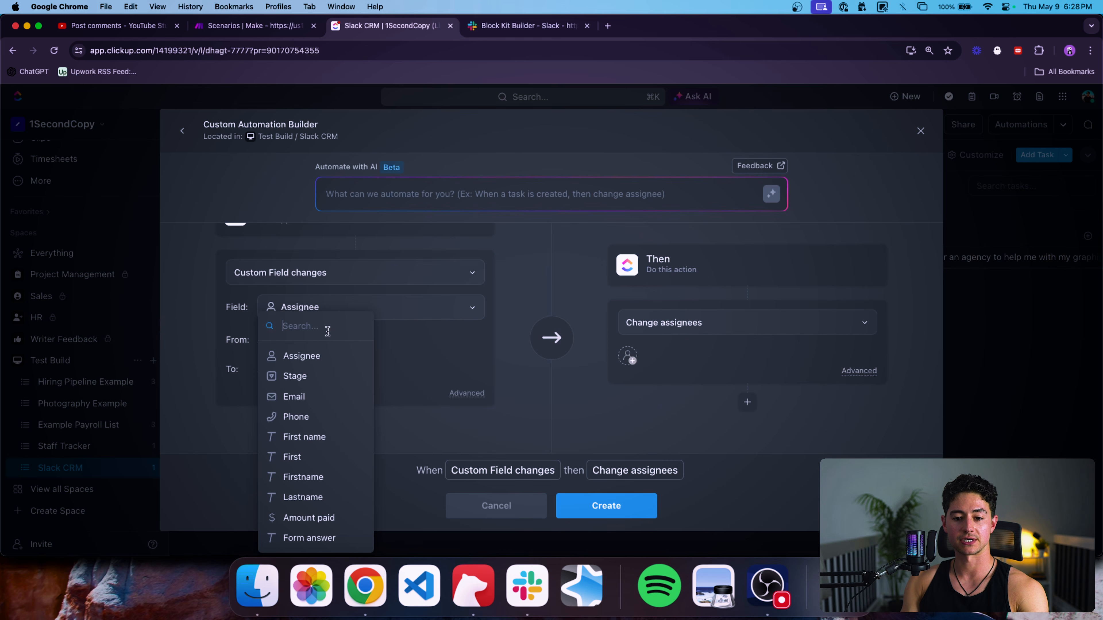
click(328, 378)
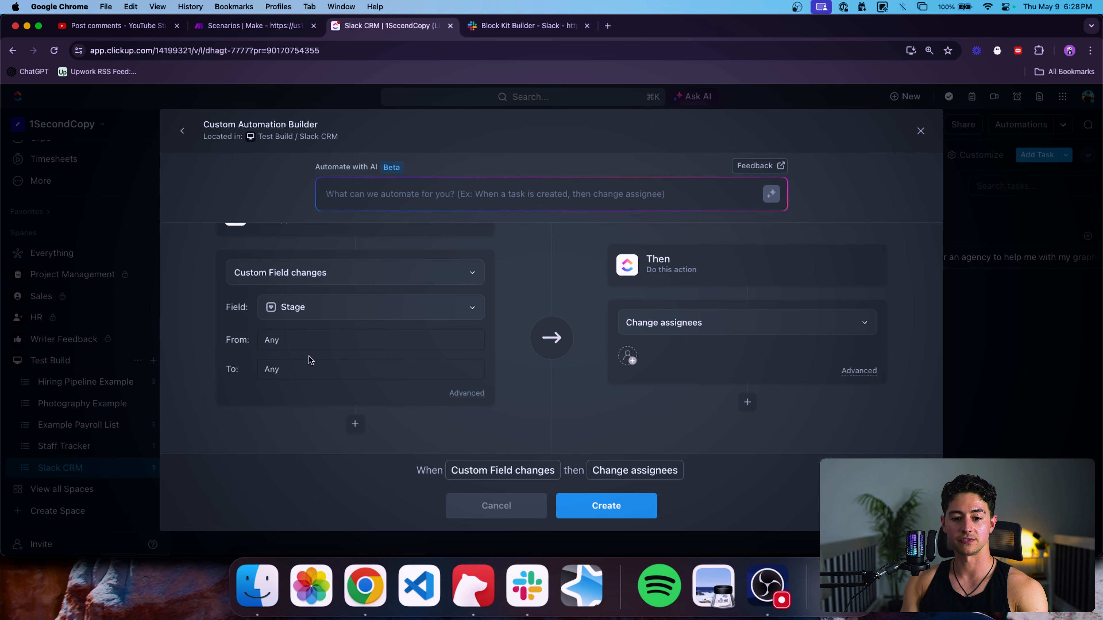
click(305, 343)
click(420, 340)
click(393, 369)
click(345, 482)
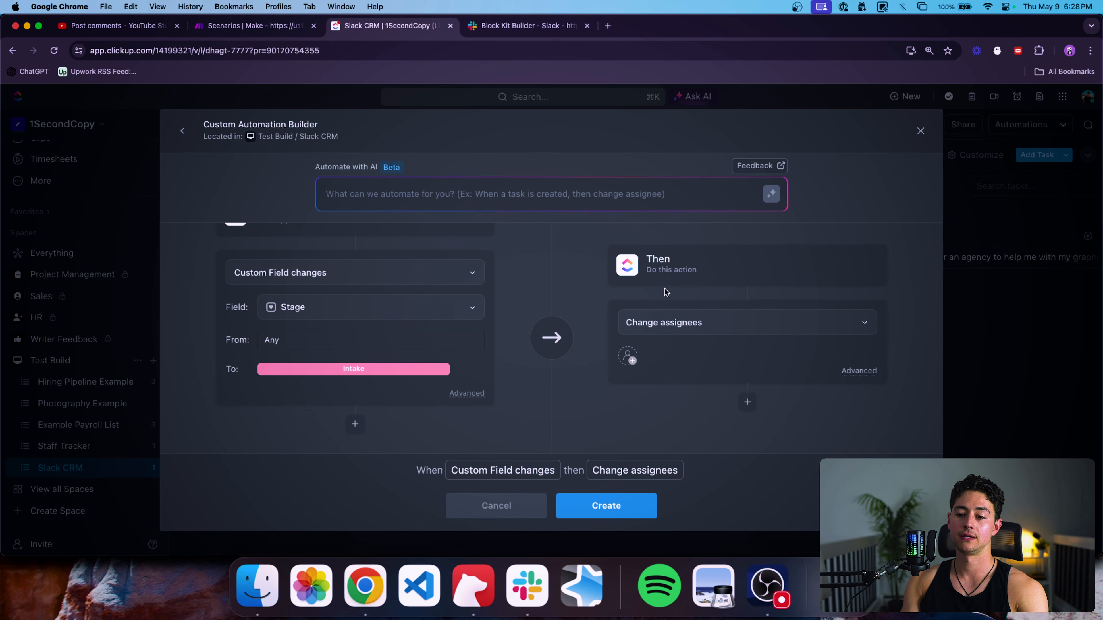
Set the automation's action to Call webhook.
click(664, 322)
text(web)
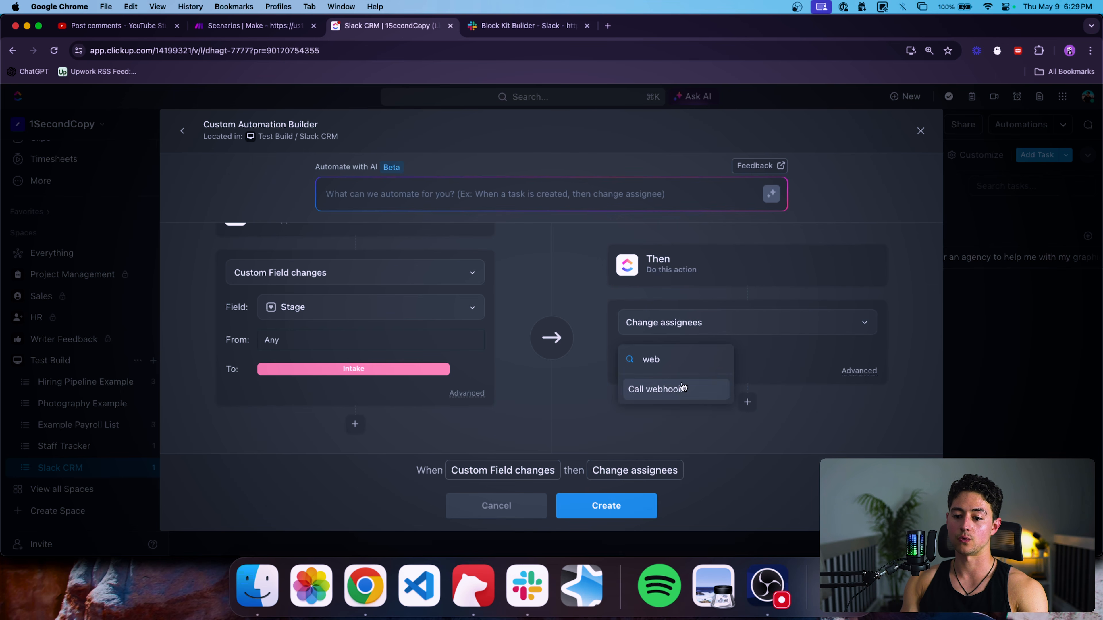
click(684, 387)
Create a new Make scenario with a Webhooks Custom webhook trigger.
click(269, 26)
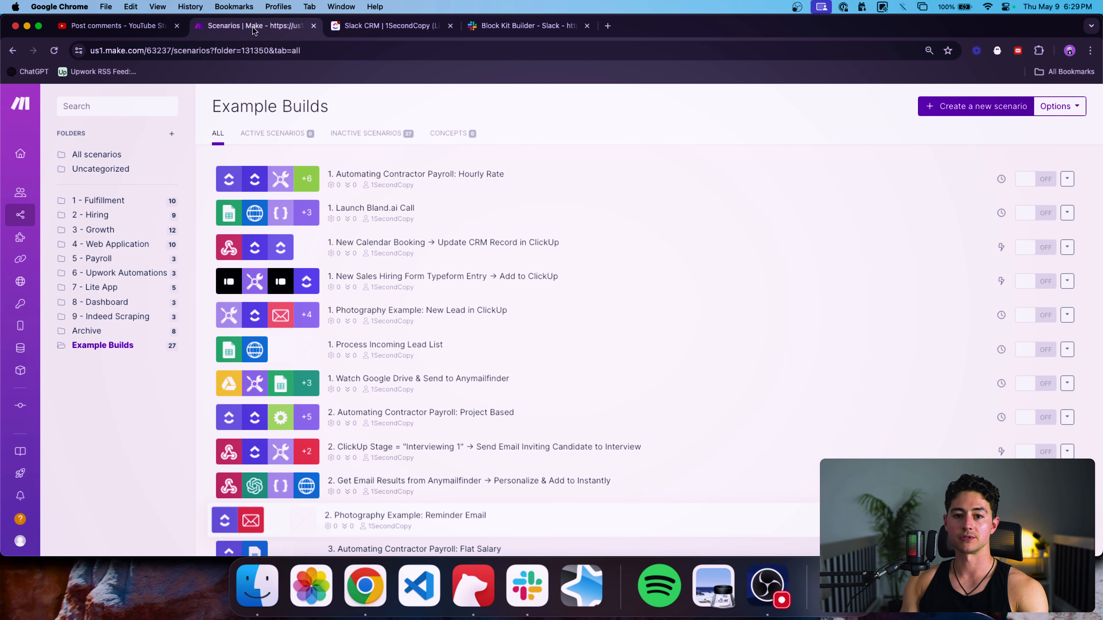
click(987, 114)
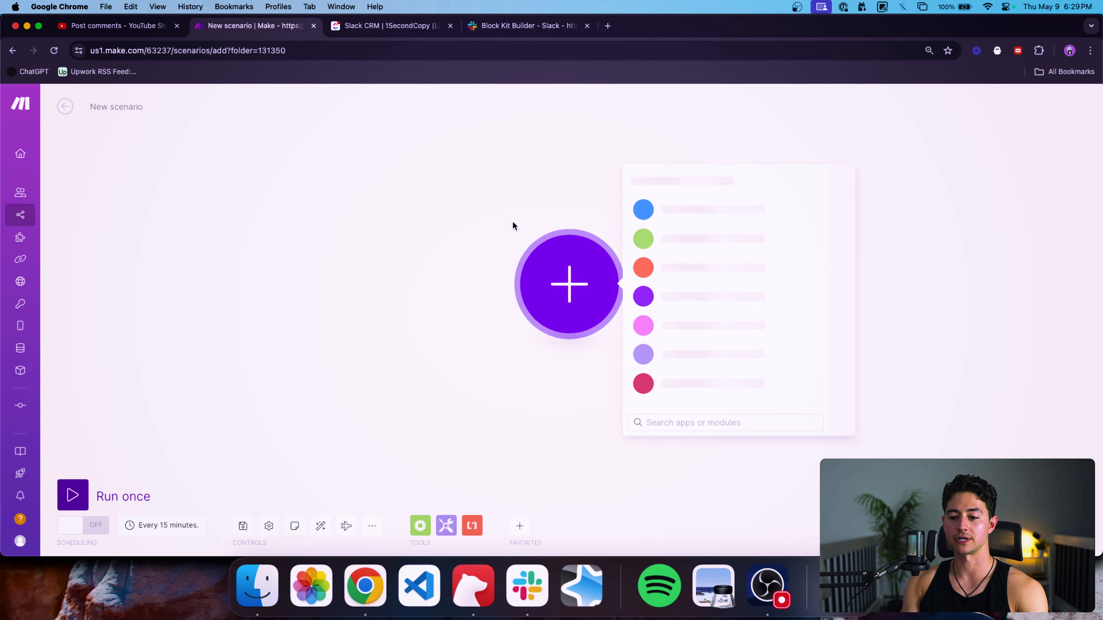
text(webhook)
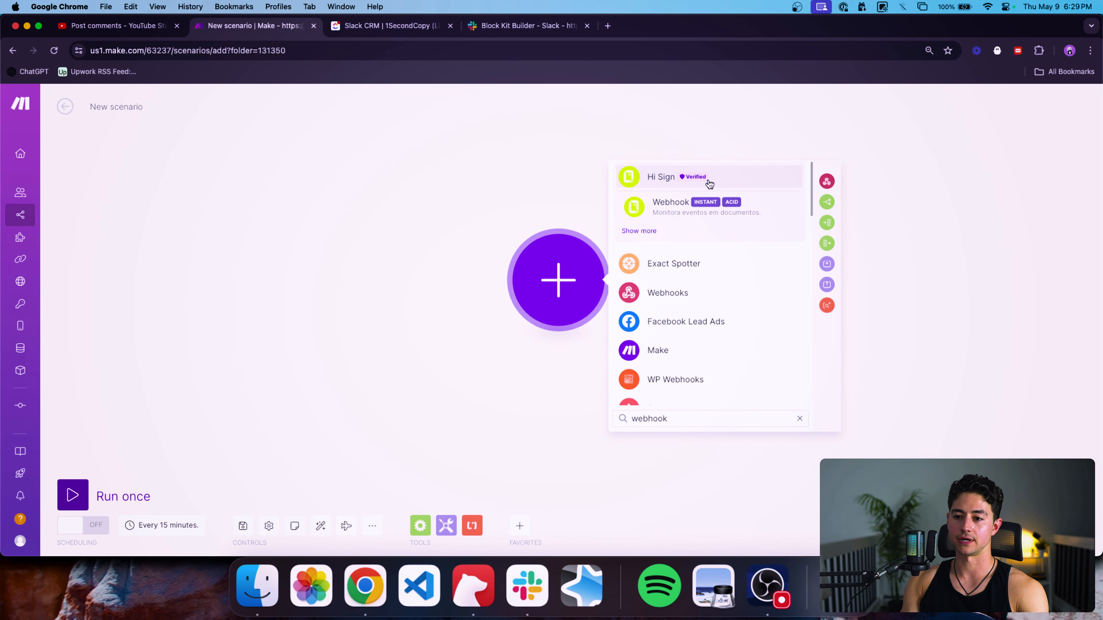
click(702, 291)
click(698, 295)
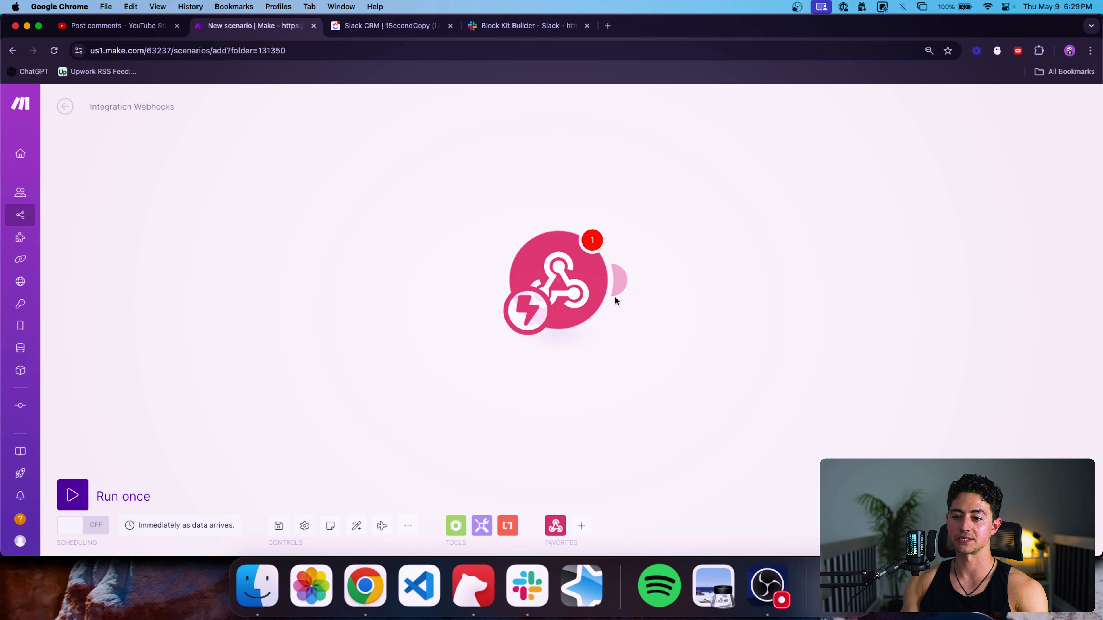
Add a webhook named 'New Slack Block Kit Example Lead', save it, and copy its address.
click(608, 276)
text(New Le)
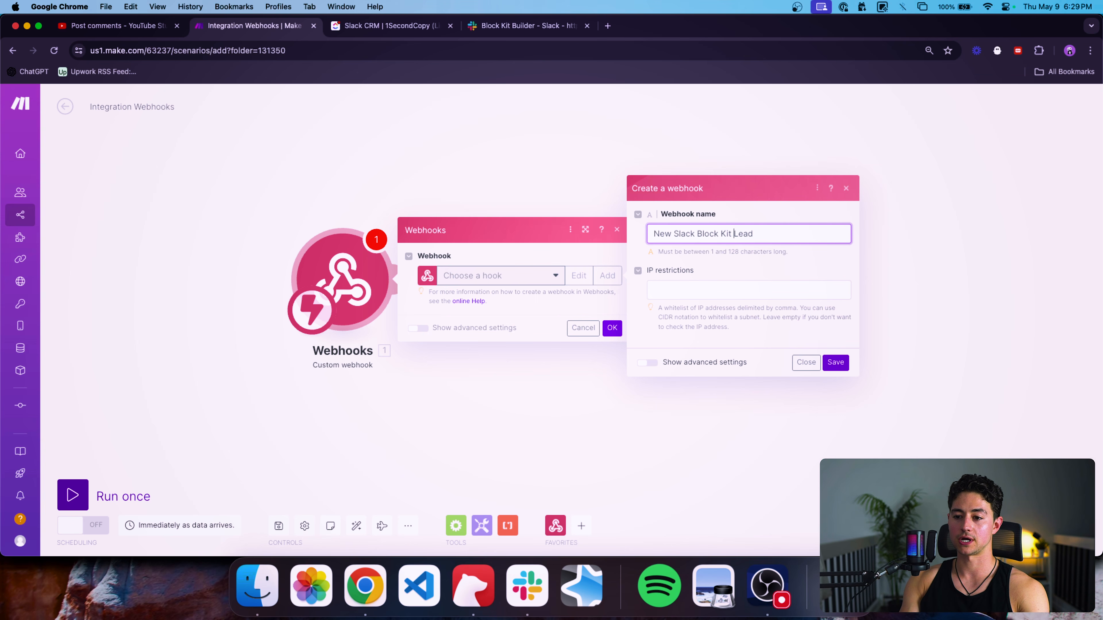
text(Example)
key(super+a)
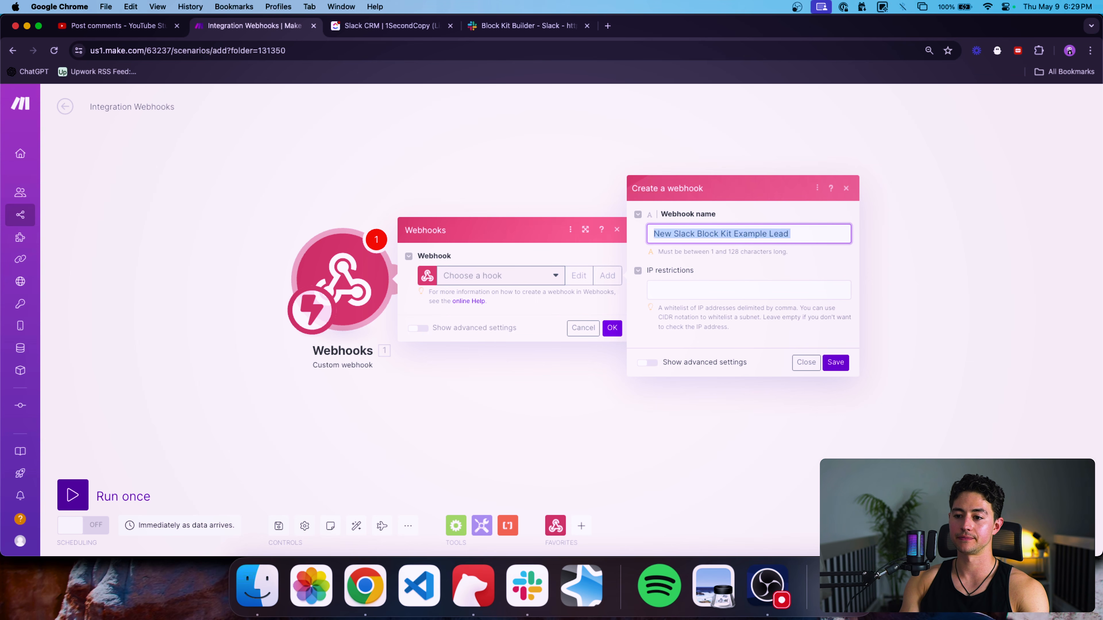
click(835, 363)
click(564, 314)
Paste the Make webhook address into the ClickUp automation's URL and create the automation.
key(ctrl+Tab)
click(695, 369)
key(super+v)
scroll(663, 411, down, 2)
click(635, 507)
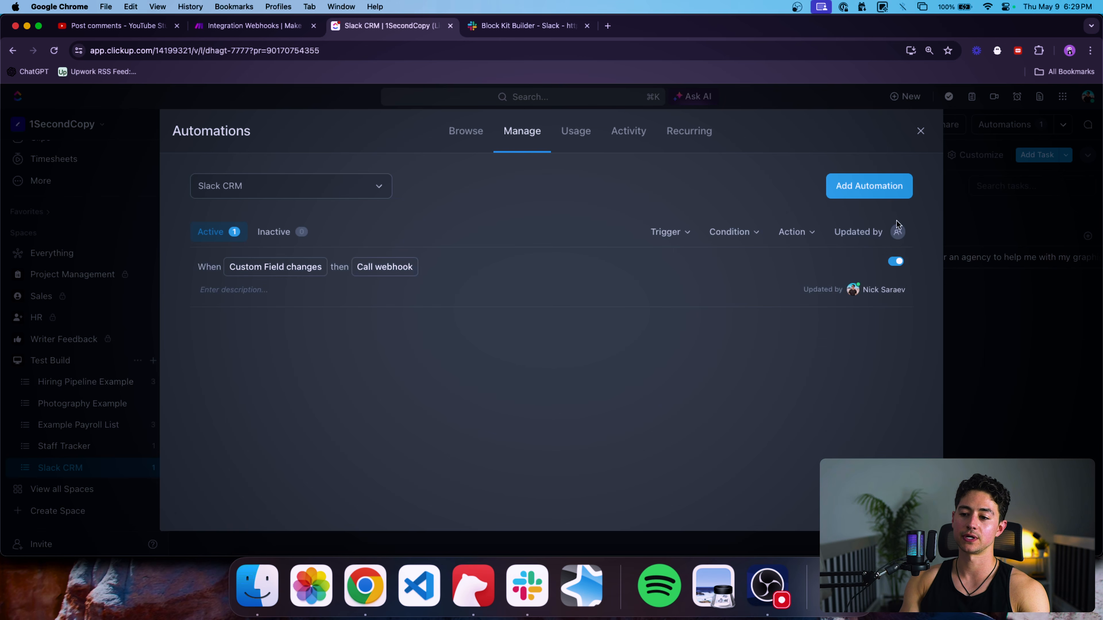
Run the Make scenario once, then set the ClickUp lead's Stage to Intake to send data.
click(921, 130)
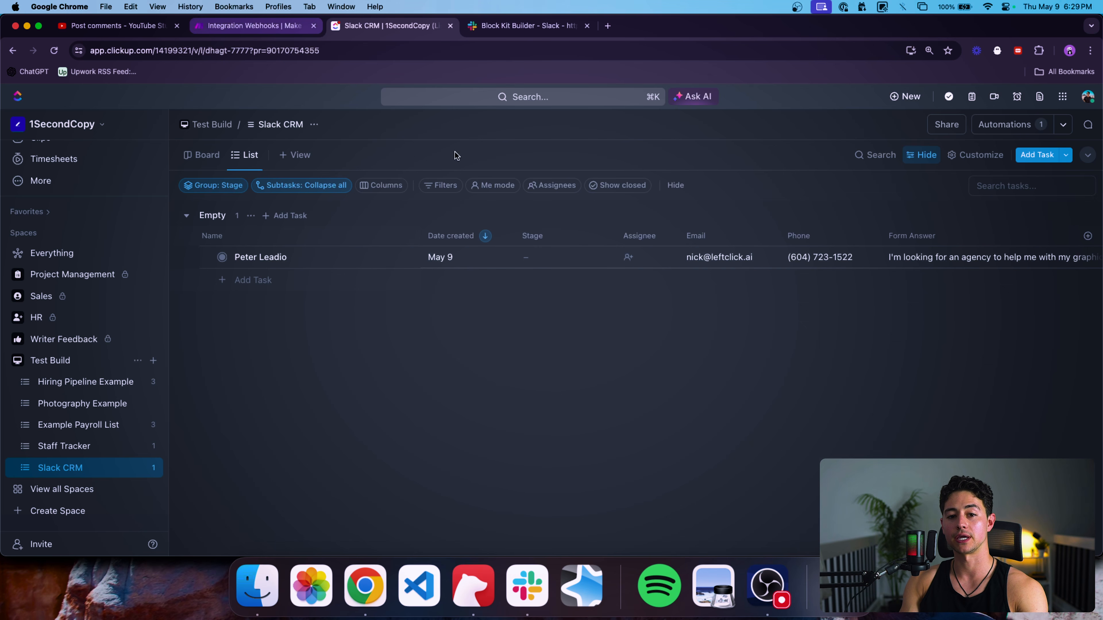
click(561, 258)
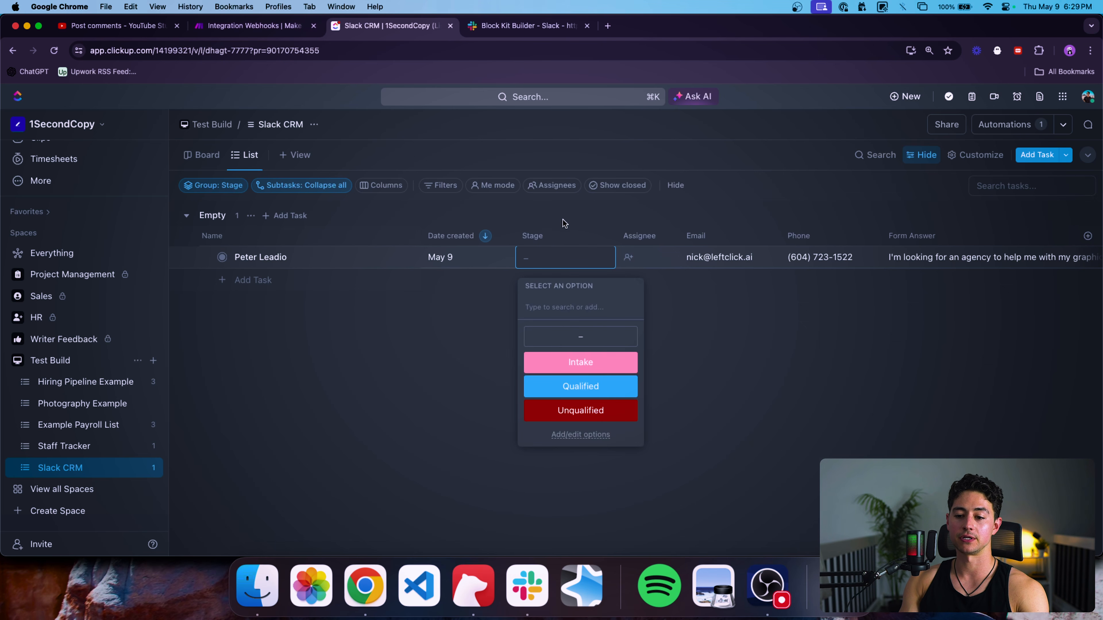
key(ctrl+shift+Tab)
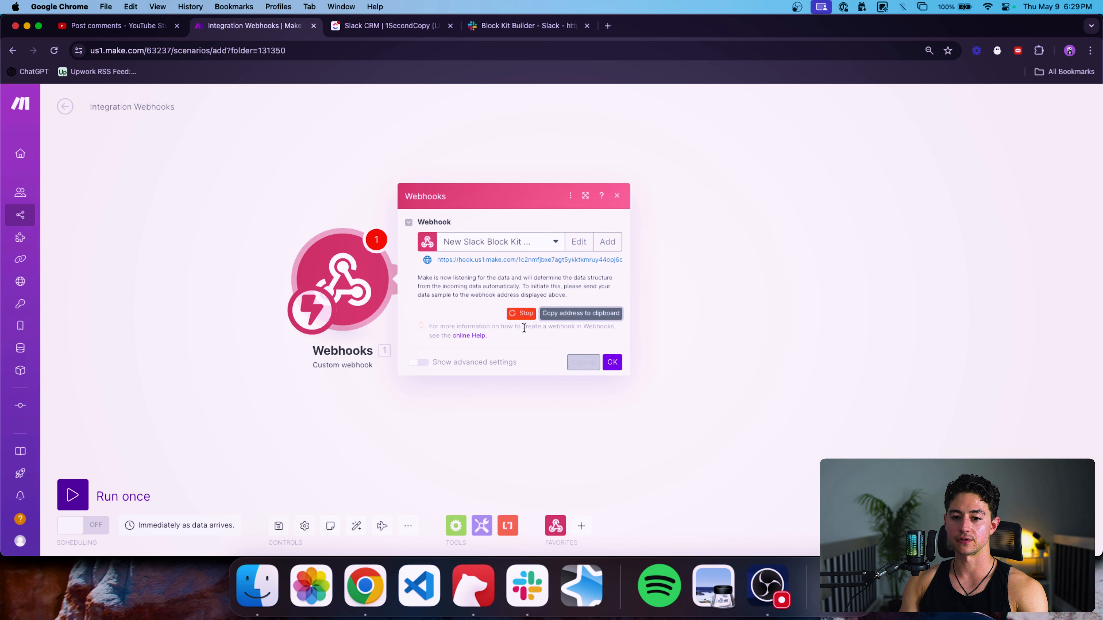
click(612, 362)
click(70, 494)
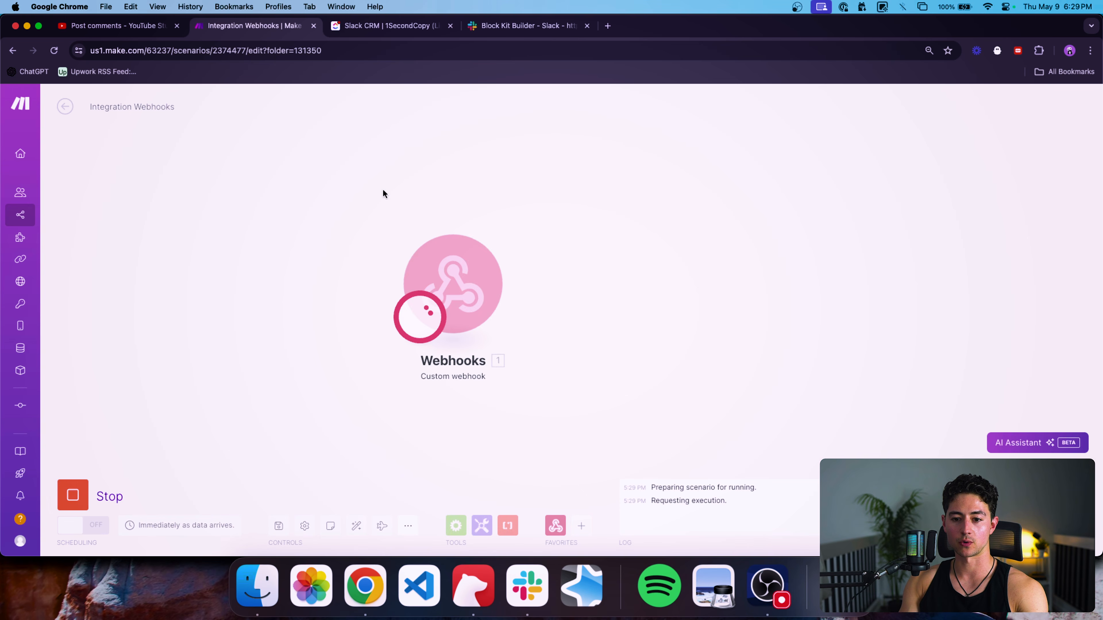
key(ctrl+Tab)
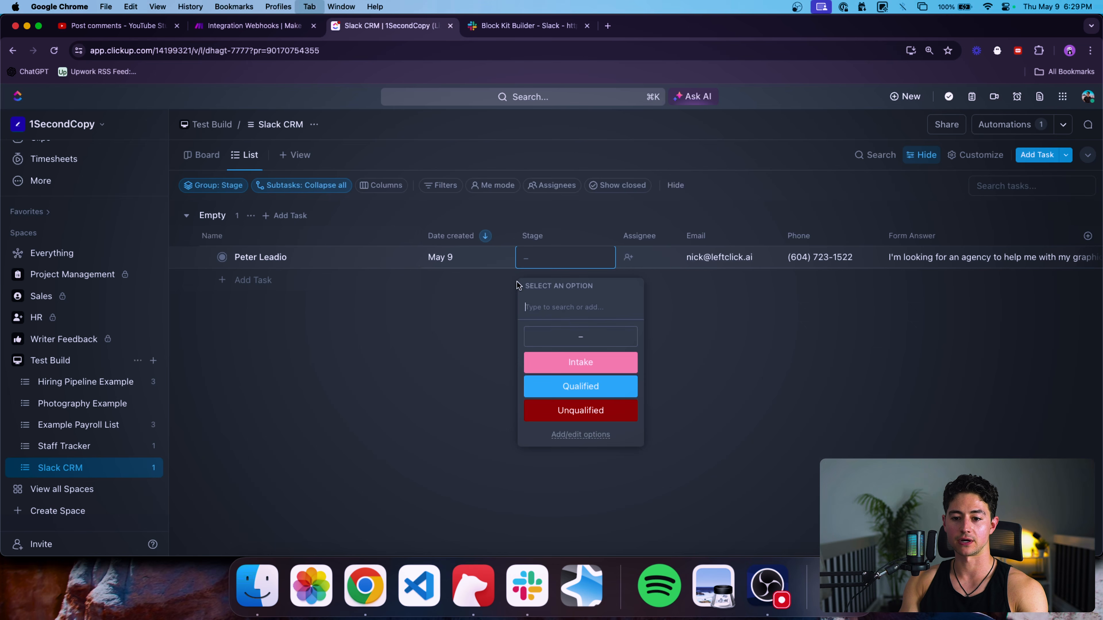
click(625, 369)
key(ctrl+shift+Tab)
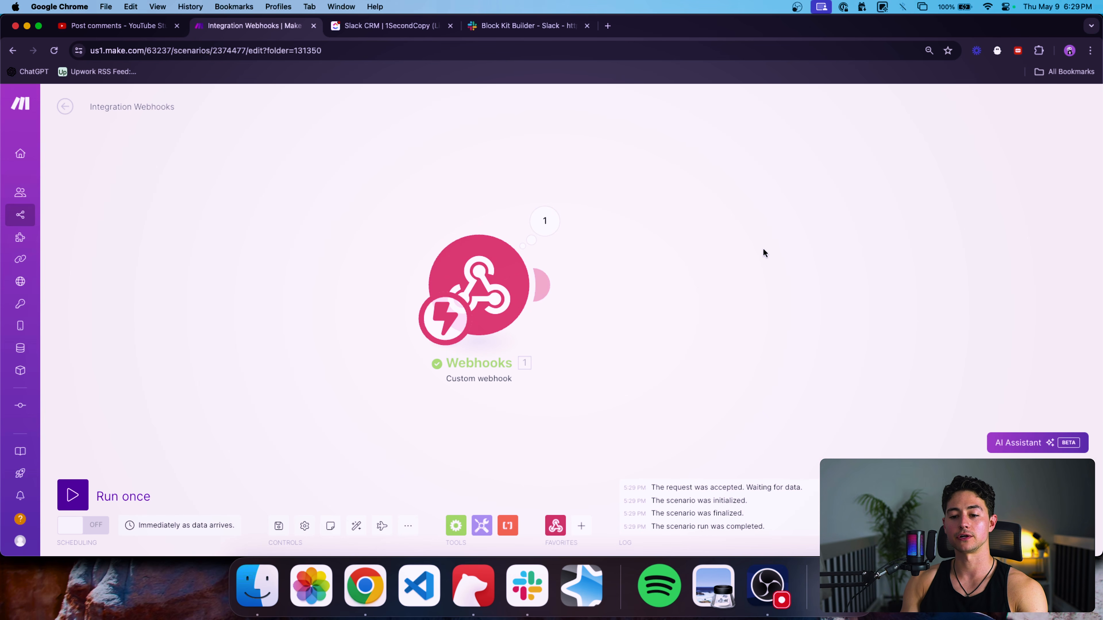
Inspect the webhook's captured bundle payload and compare it with the Block Kit message layout.
click(545, 221)
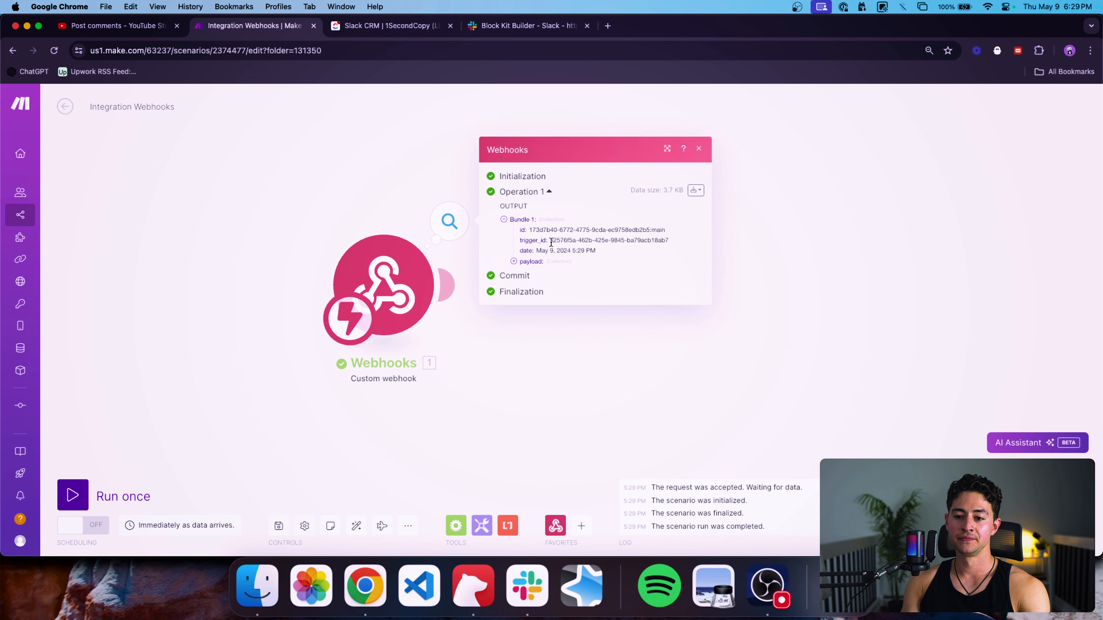
click(538, 262)
scroll(538, 262, down, 3)
scroll(593, 439, up, 1)
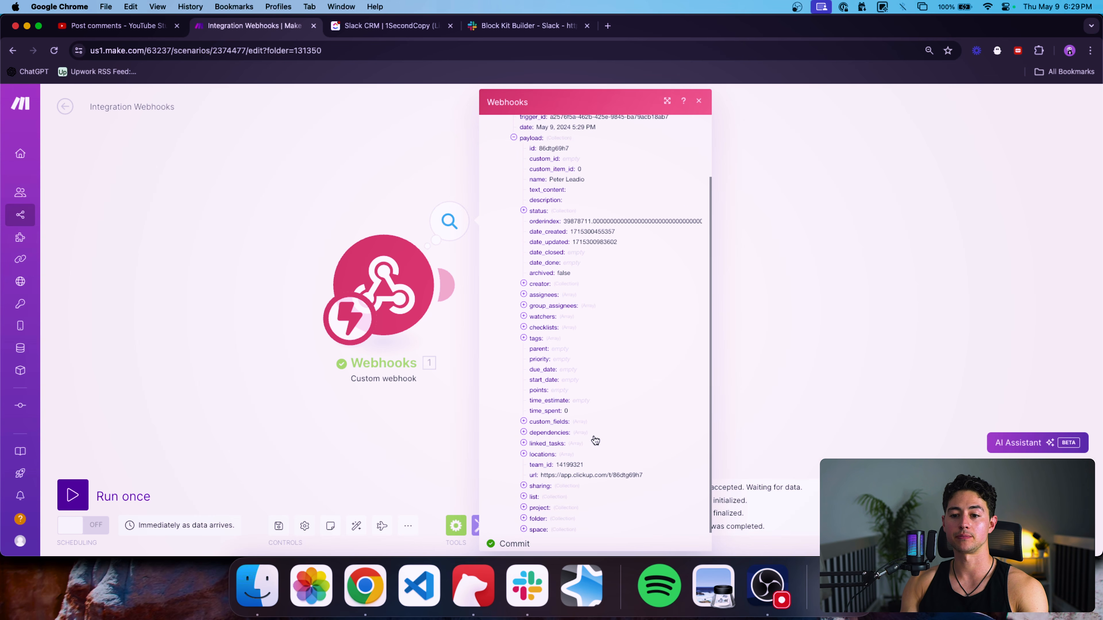
click(494, 30)
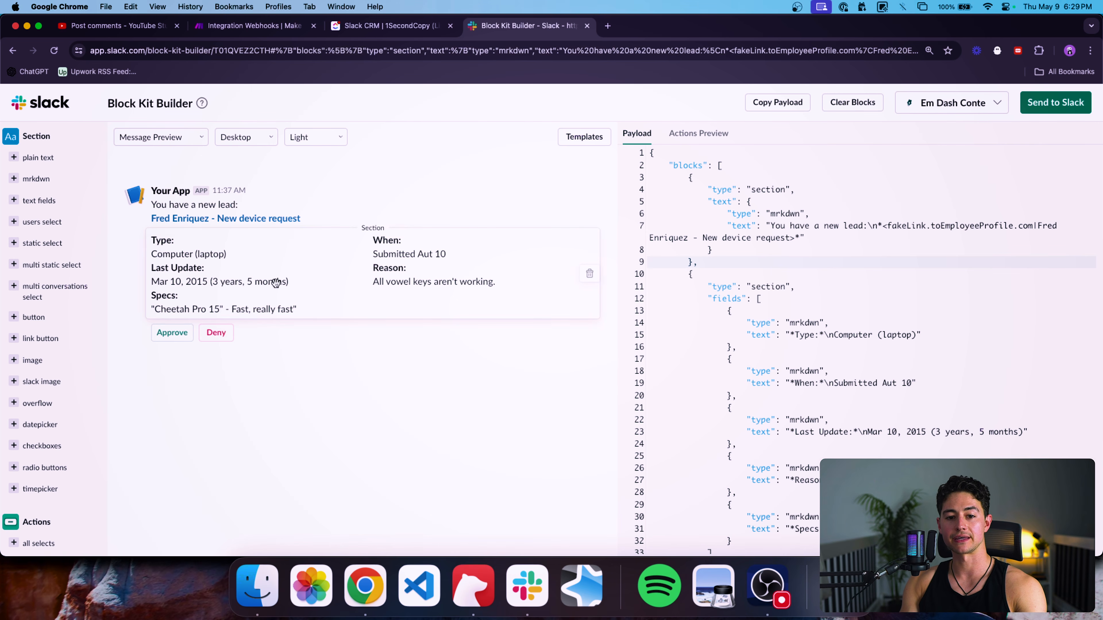
scroll(842, 240, down, 5)
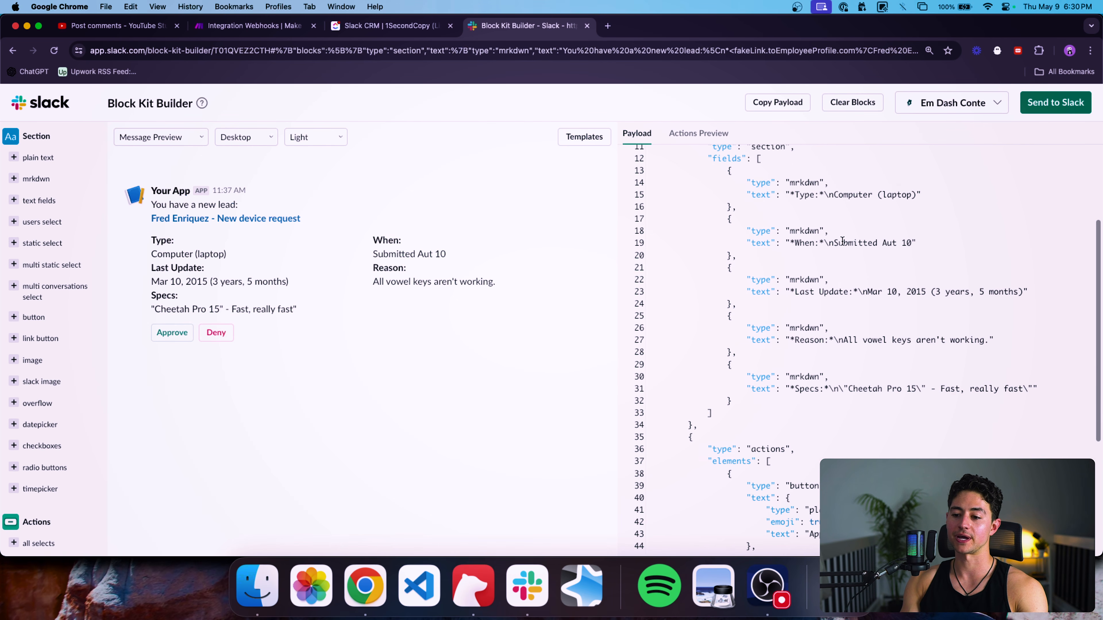
scroll(841, 240, up, 5)
click(247, 26)
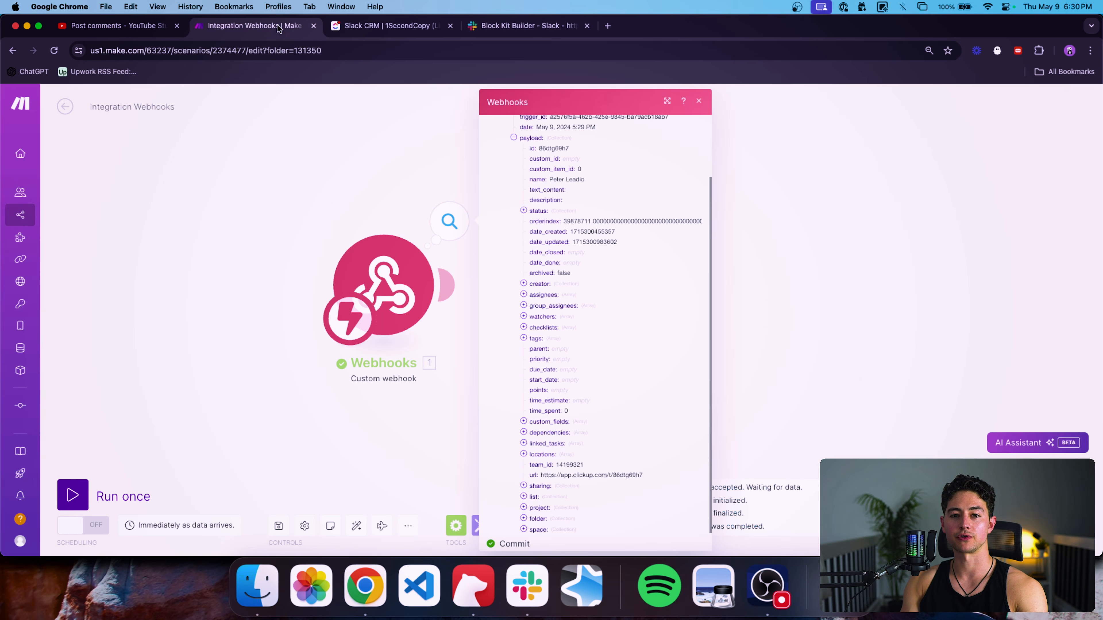
scroll(591, 259, up, 2)
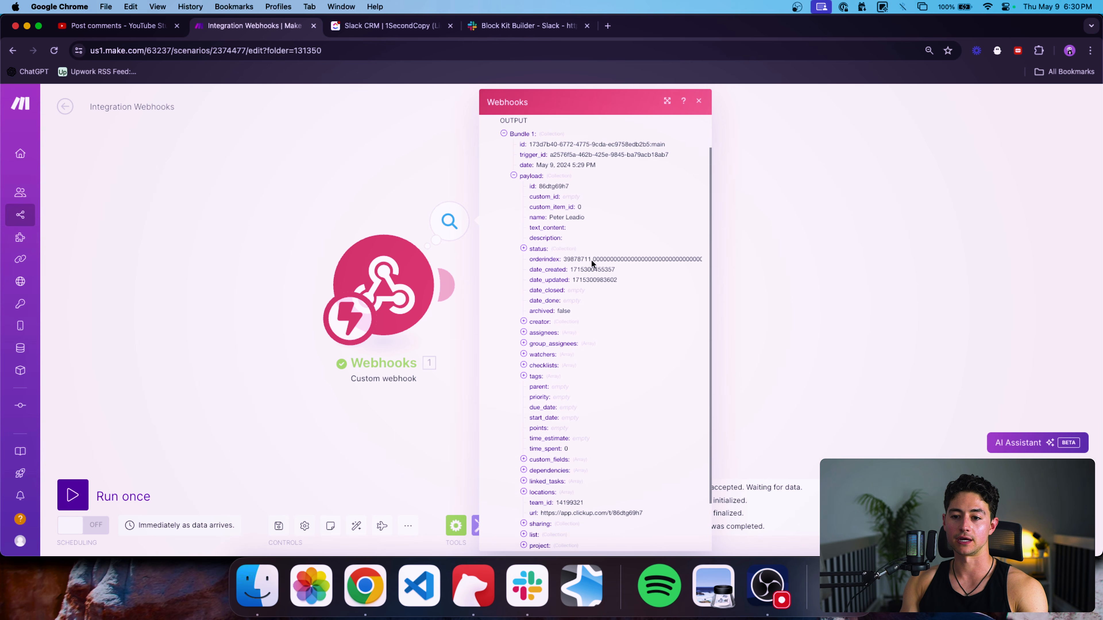
click(456, 175)
Add a ClickUp Get a Task module and connect it after the webhook.
click(581, 528)
text(clickup)
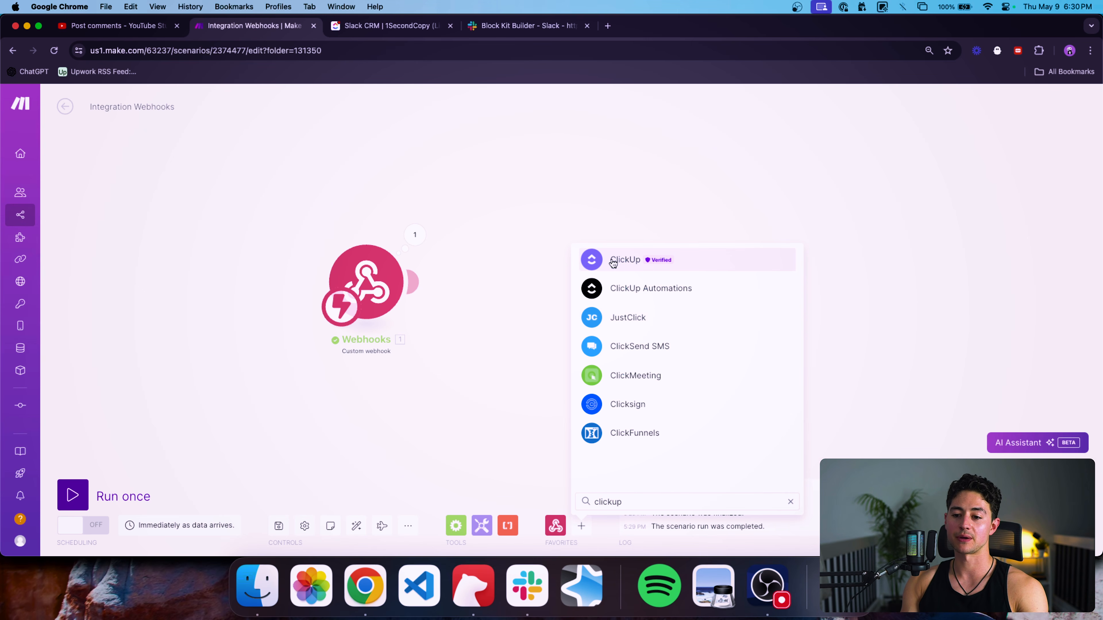
click(612, 260)
scroll(671, 413, down, 2)
scroll(672, 412, down, 3)
click(660, 416)
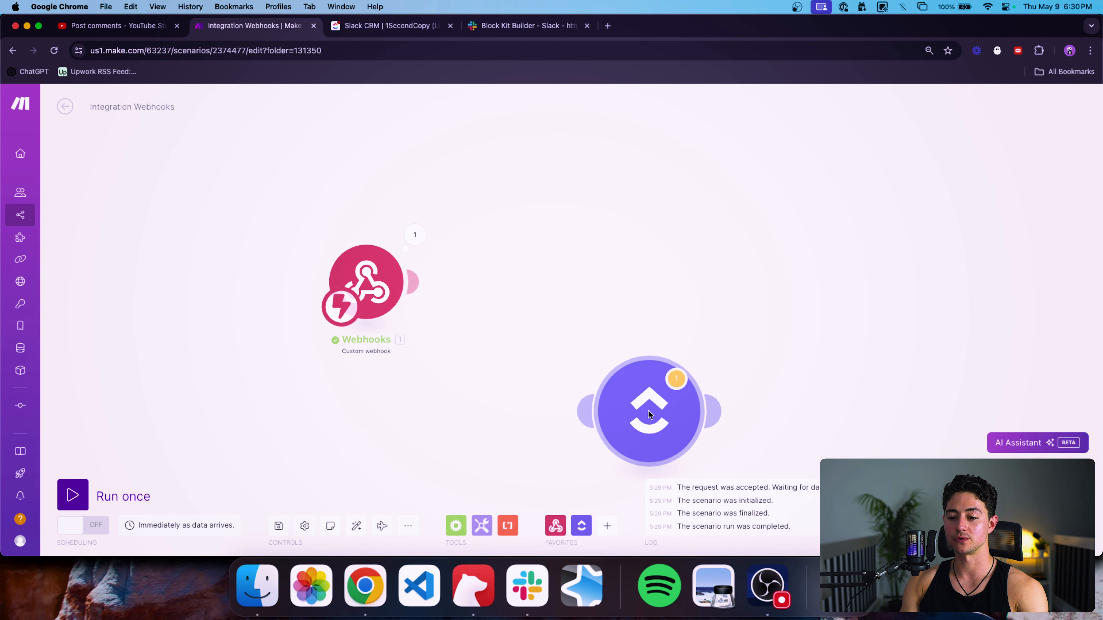
drag(648, 410, 511, 282)
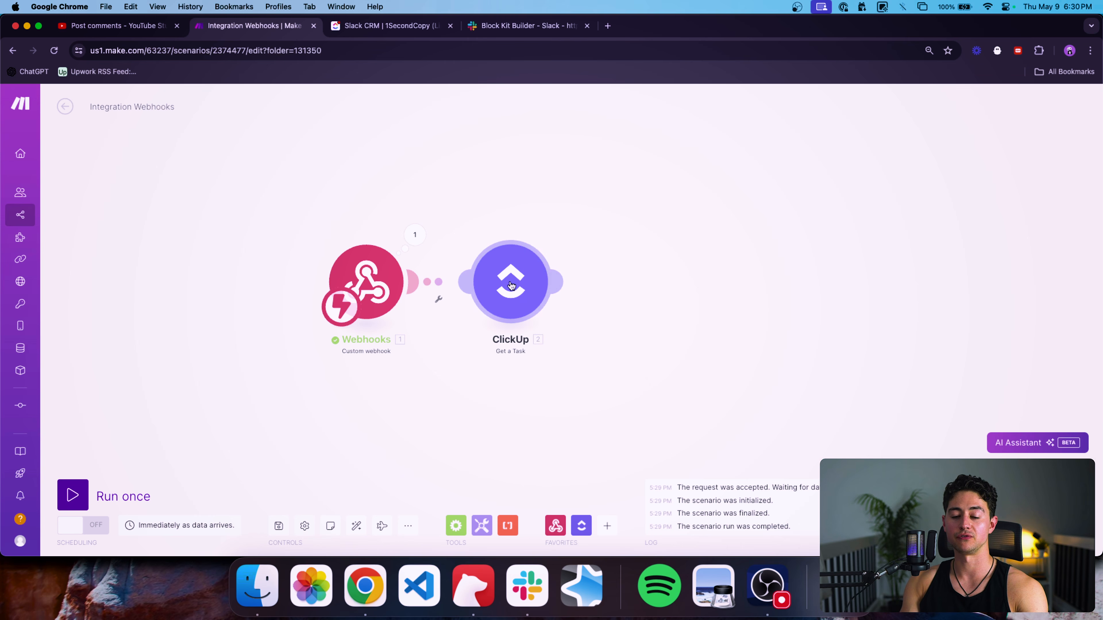
Map '1. payload: id' into the module's Task ID and save it.
click(511, 286)
click(675, 331)
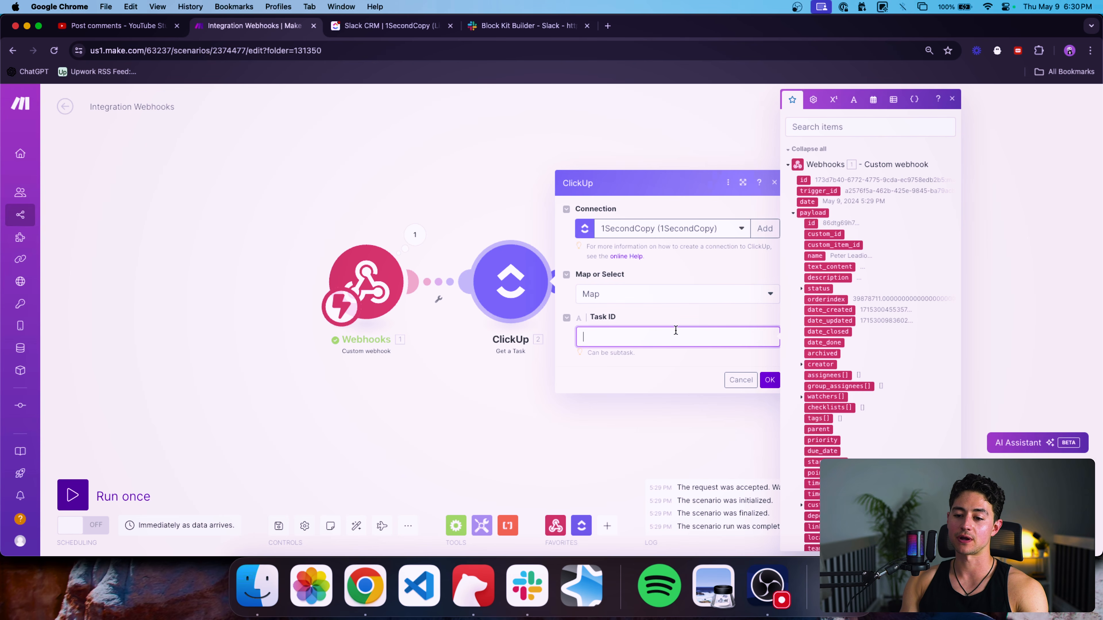
click(812, 223)
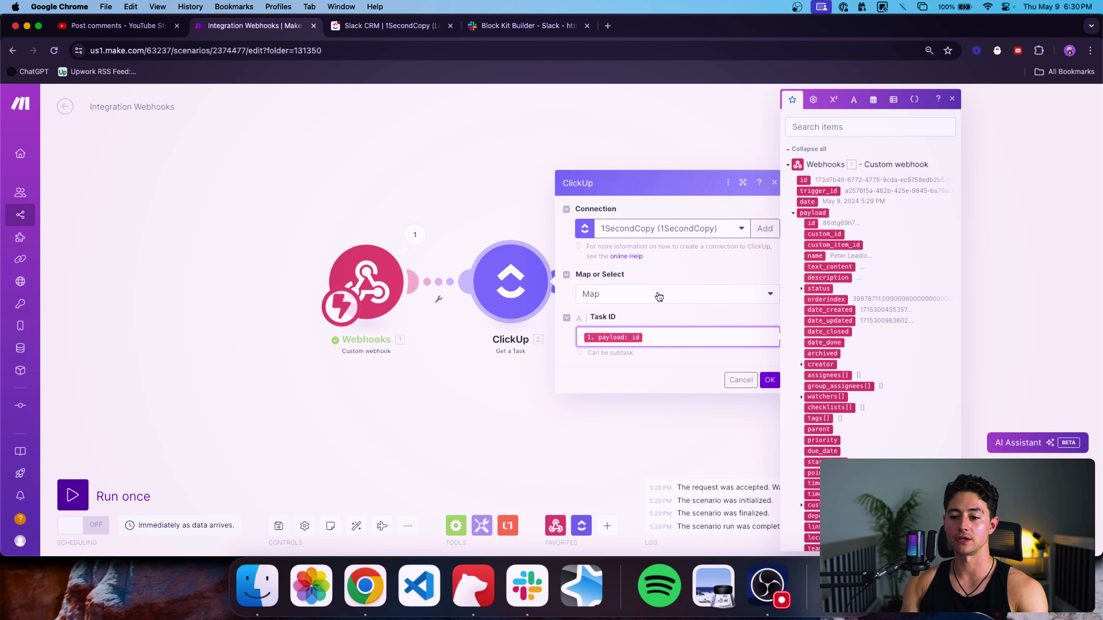
click(770, 380)
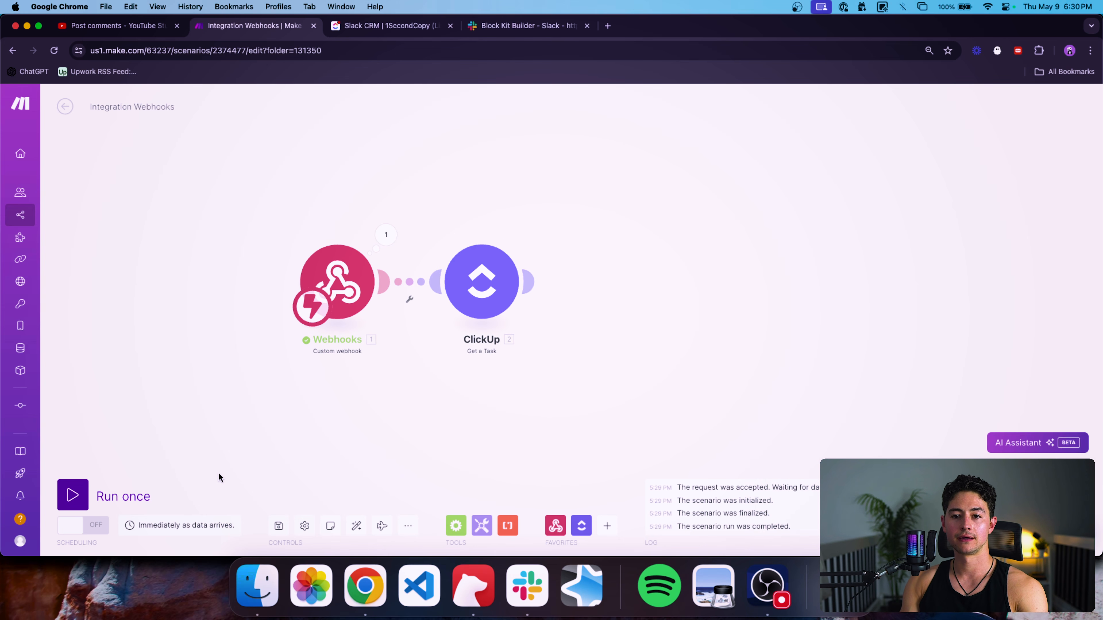
key(ctrl+Tab)
Clear the lead's Stage, run the scenario once, and set Stage back to Intake.
click(577, 256)
click(583, 338)
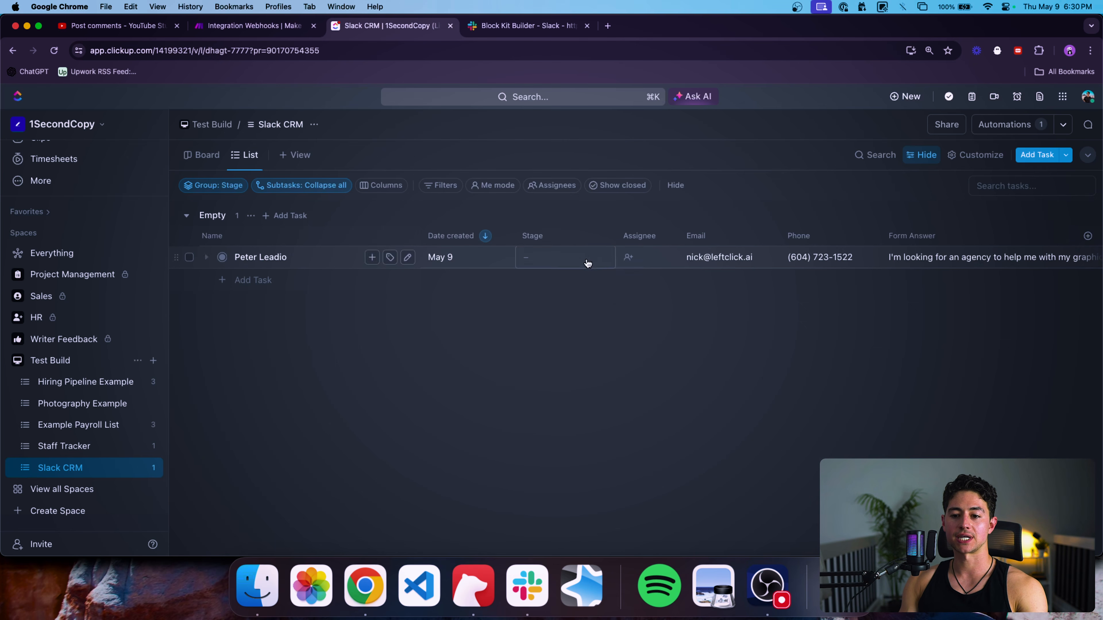
key(ctrl+shift+Tab)
click(72, 495)
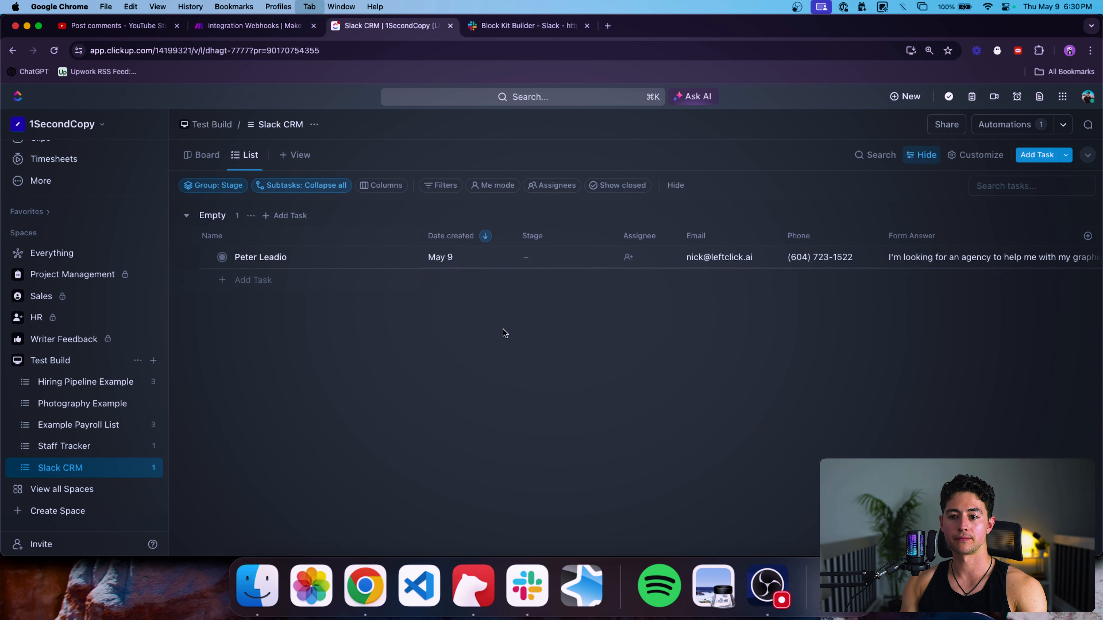
key(ctrl+Tab)
click(567, 260)
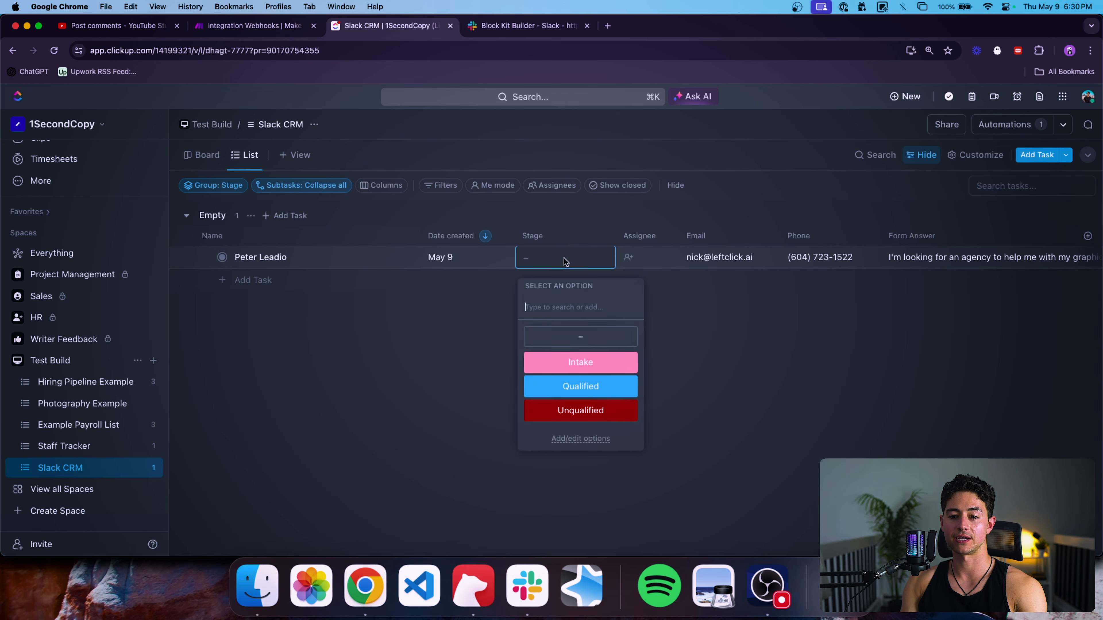
click(591, 361)
click(266, 27)
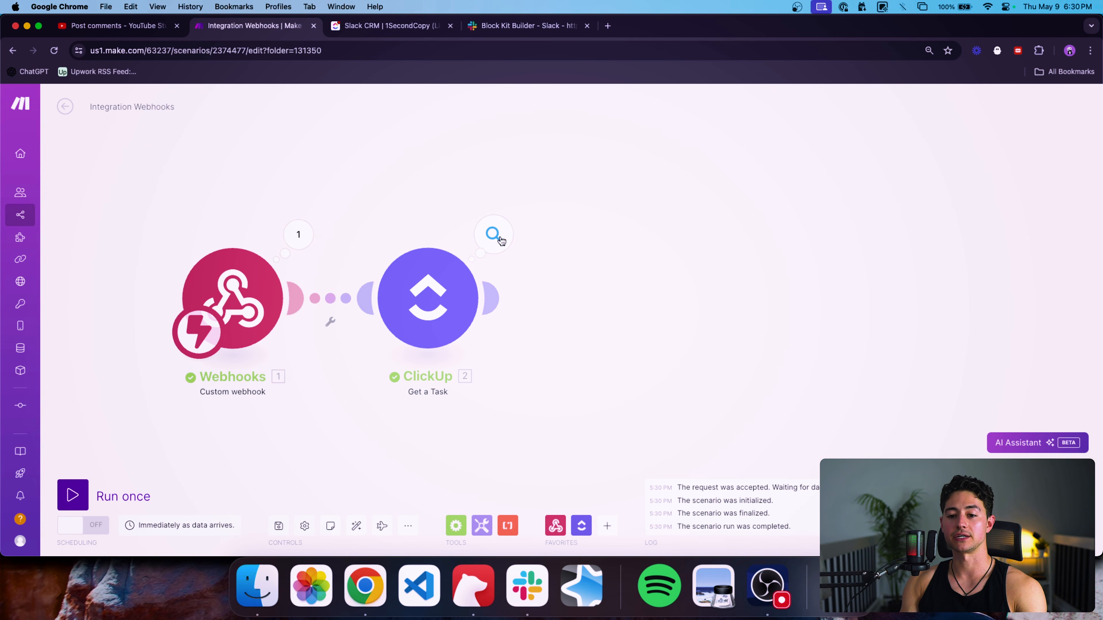
click(499, 239)
scroll(560, 233, down, 5)
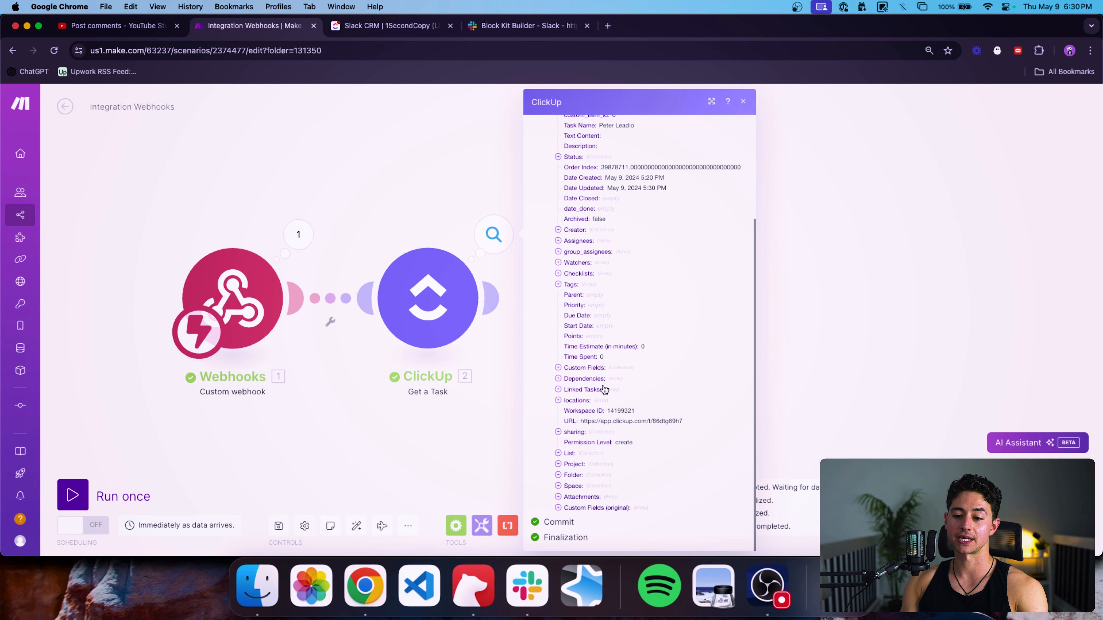
click(585, 370)
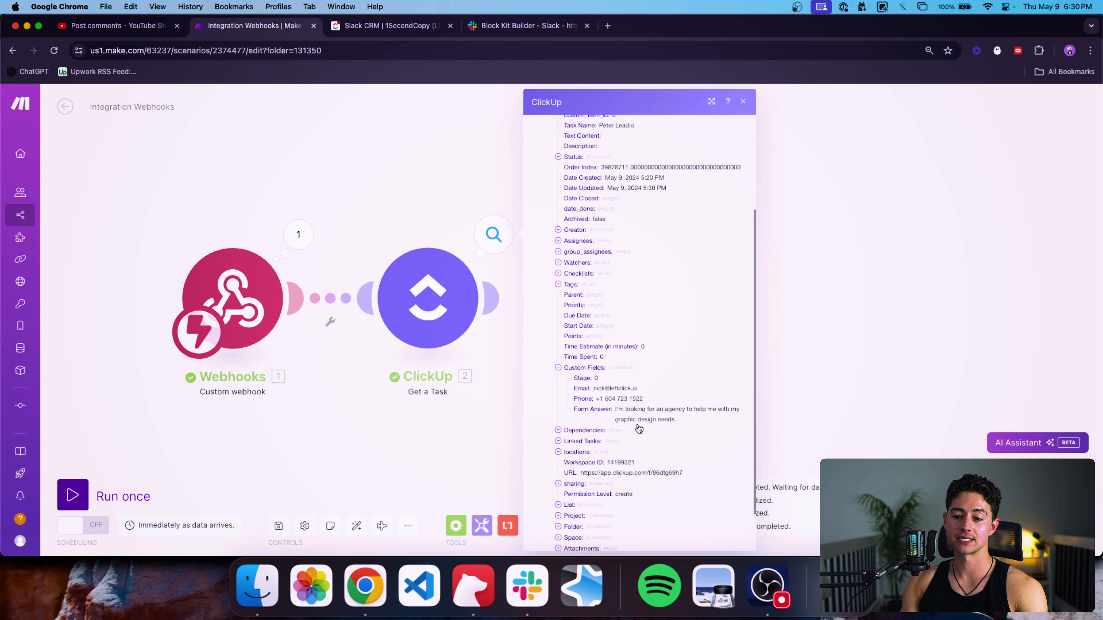
scroll(638, 429, down, 1)
double_click(600, 355)
click(616, 374)
drag(687, 387, 614, 379)
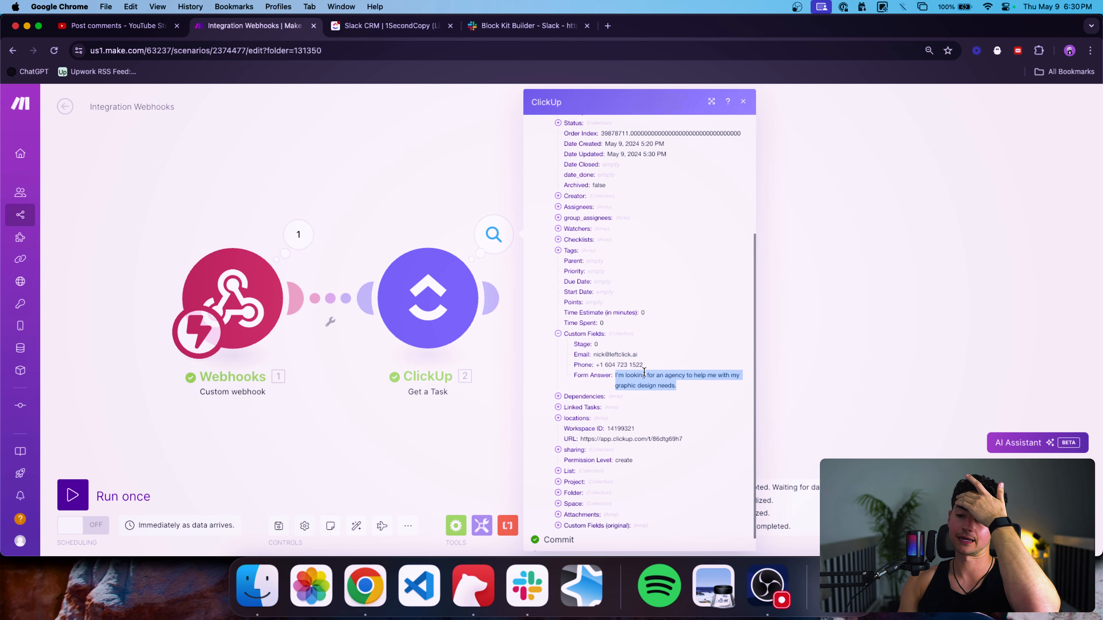
click(771, 305)
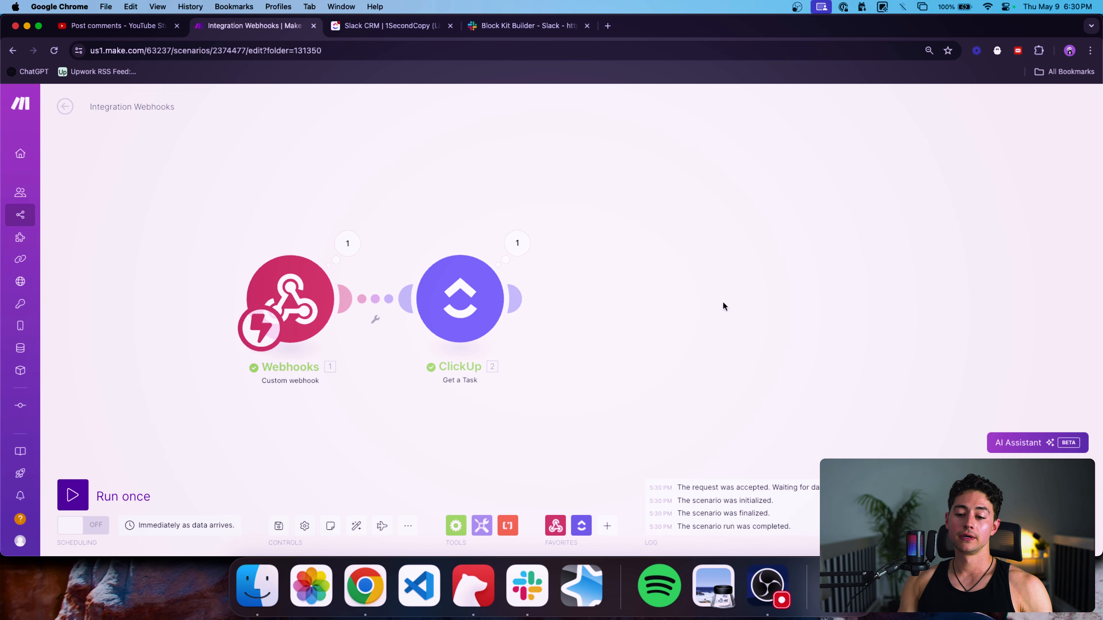
Add a Slack Create a Message module after the ClickUp step.
click(607, 525)
text(slack)
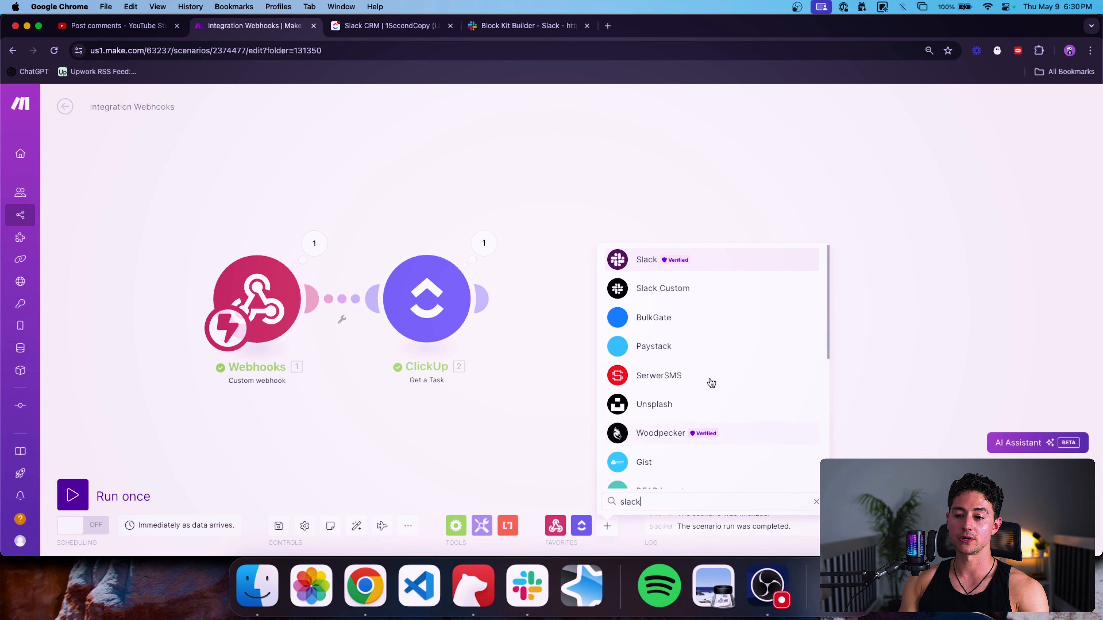
click(733, 259)
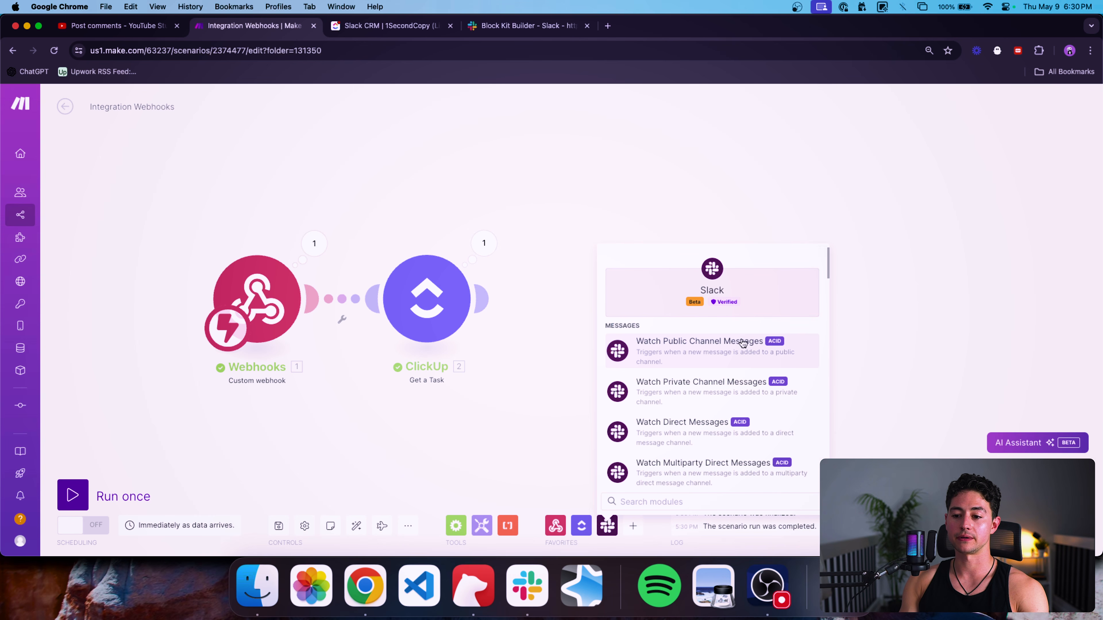
scroll(766, 363, down, 5)
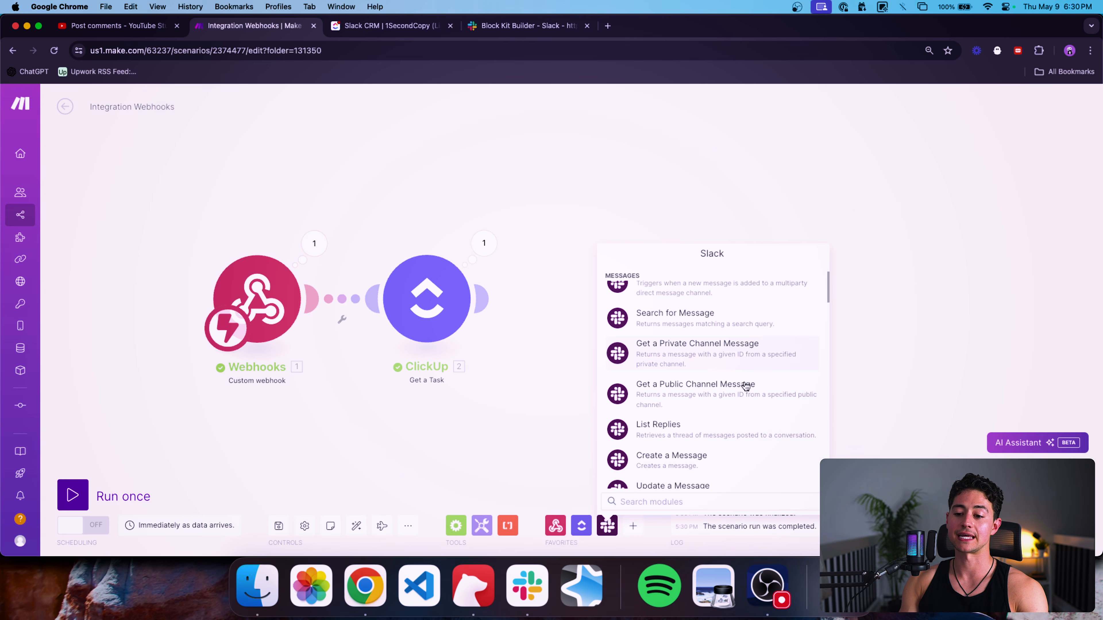
click(745, 405)
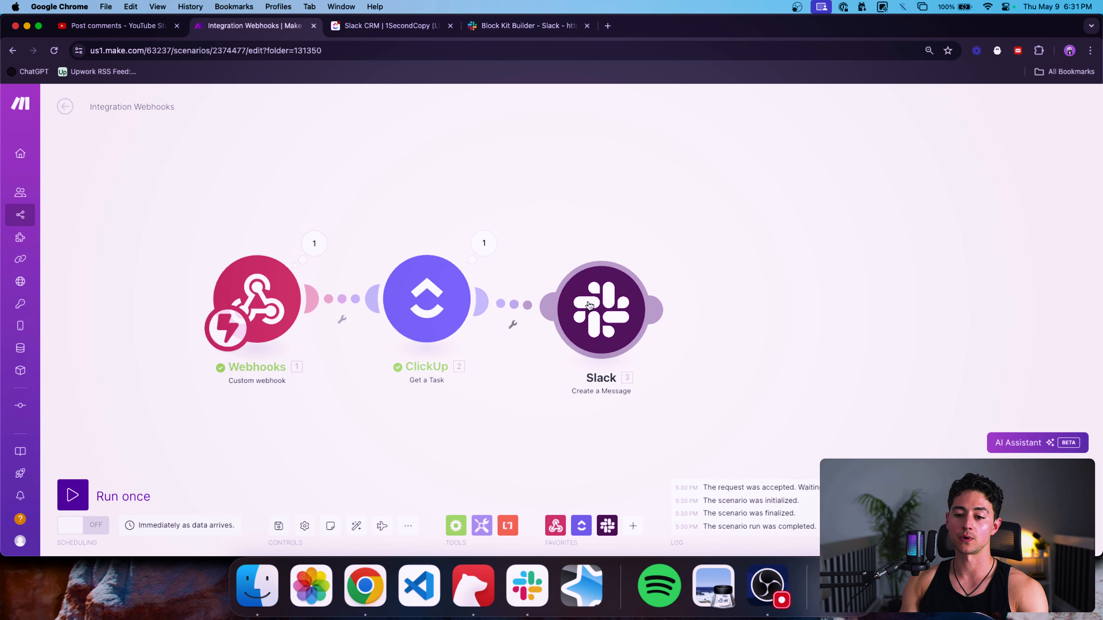
Use the 1SecondCopy (integromat) connection, with a Public channel picked from a list.
click(589, 297)
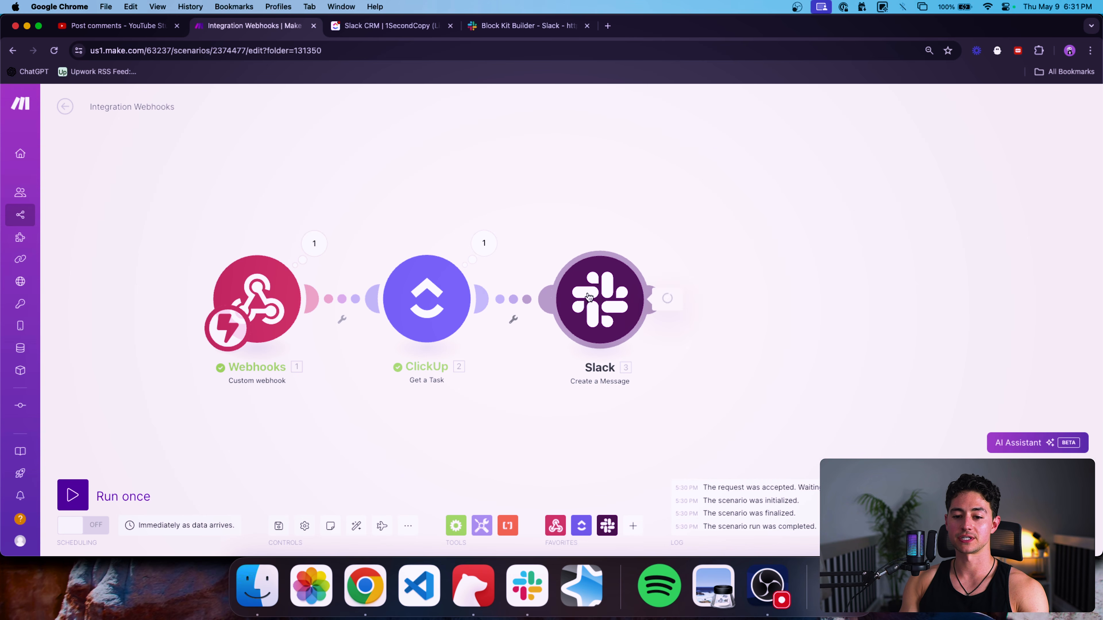
click(795, 171)
click(782, 199)
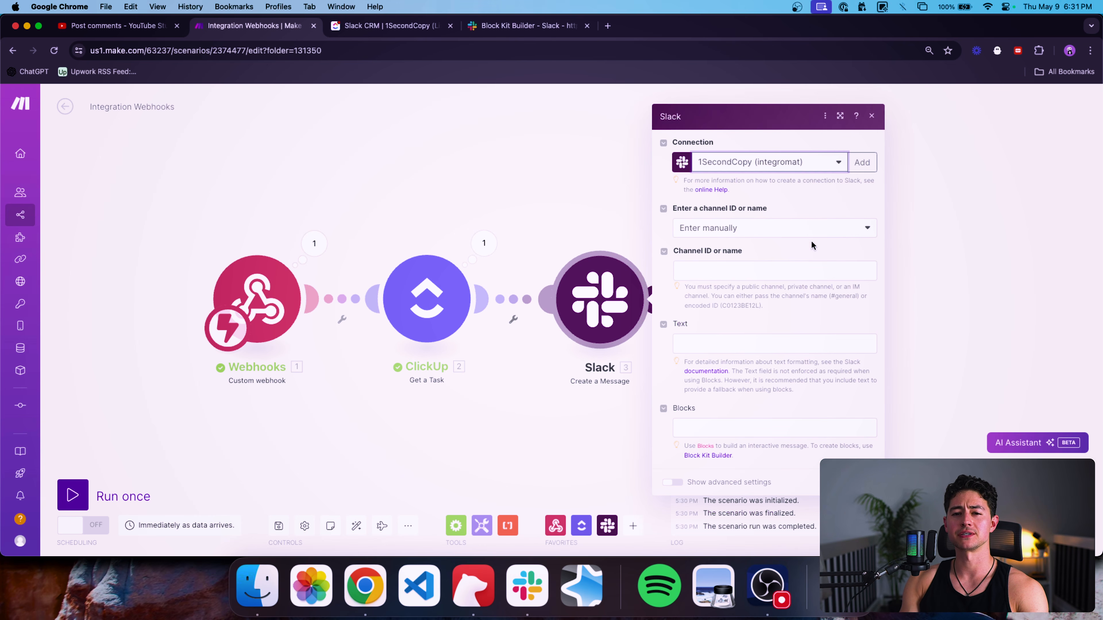
click(766, 231)
click(759, 260)
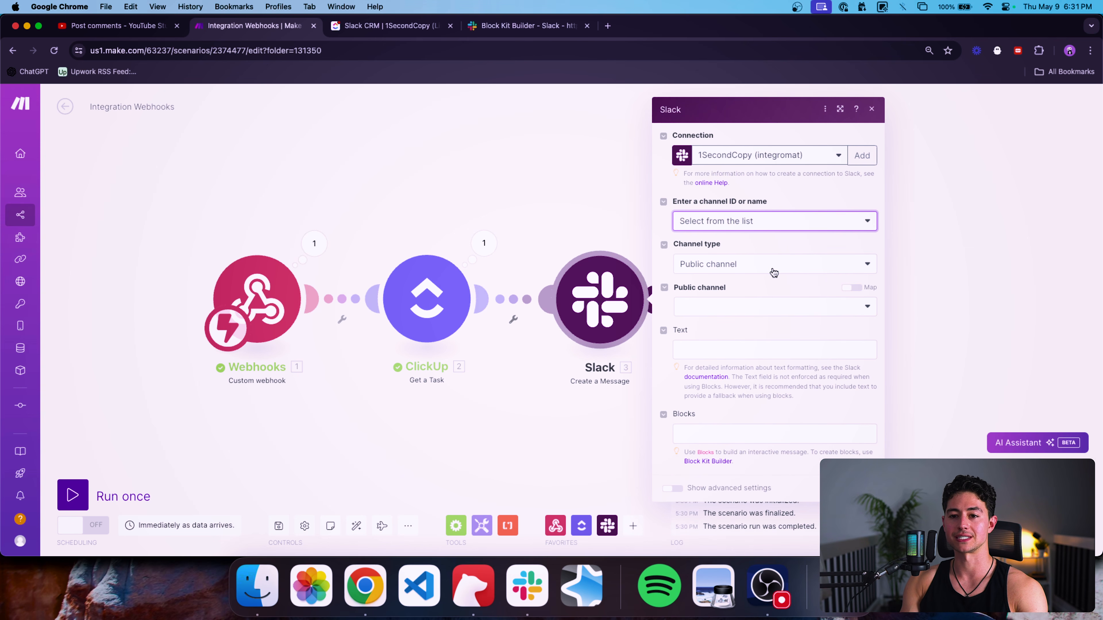
click(794, 270)
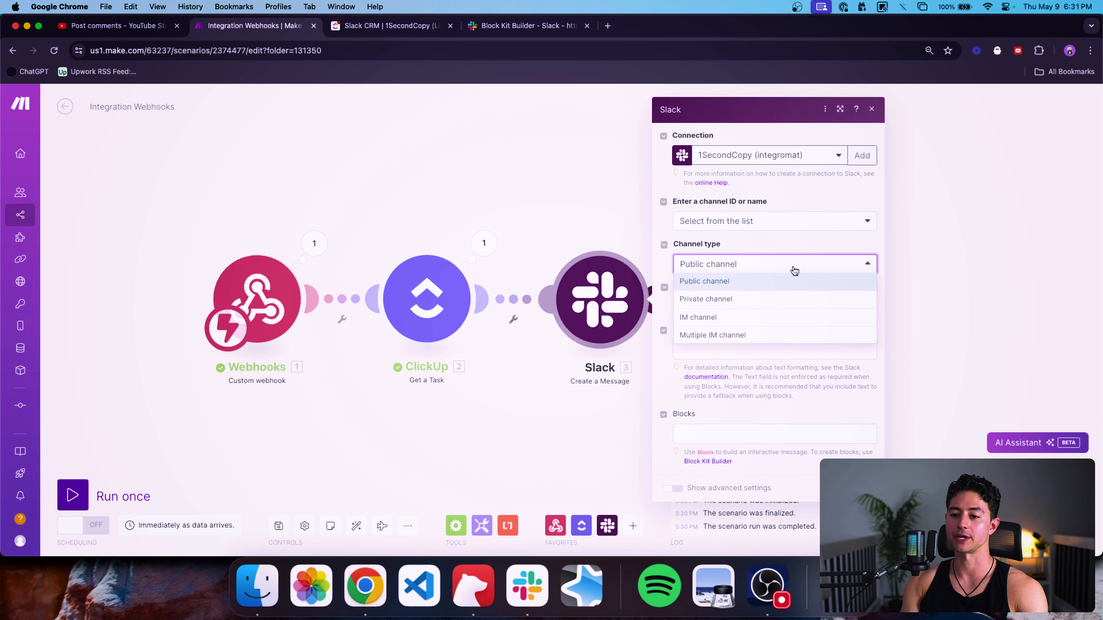
click(756, 280)
Confirm in Slack that a slack-block-automation channel already exists, then return to Make.
click(547, 562)
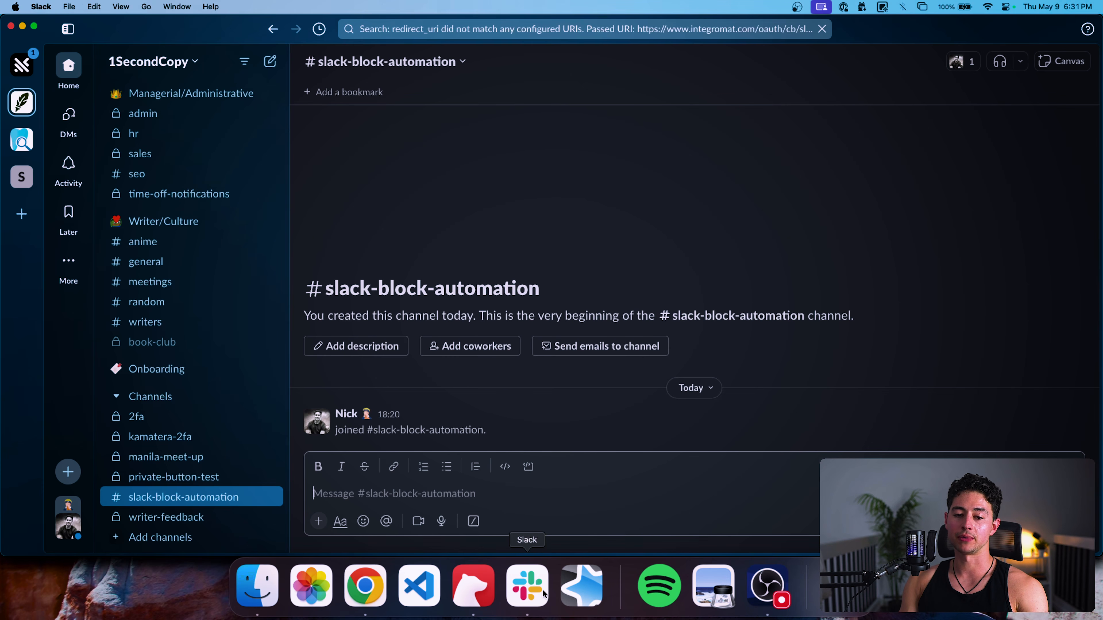
scroll(167, 411, down, 1)
click(174, 382)
mouse_move(184, 410)
click(369, 409)
text(slack-block-automation)
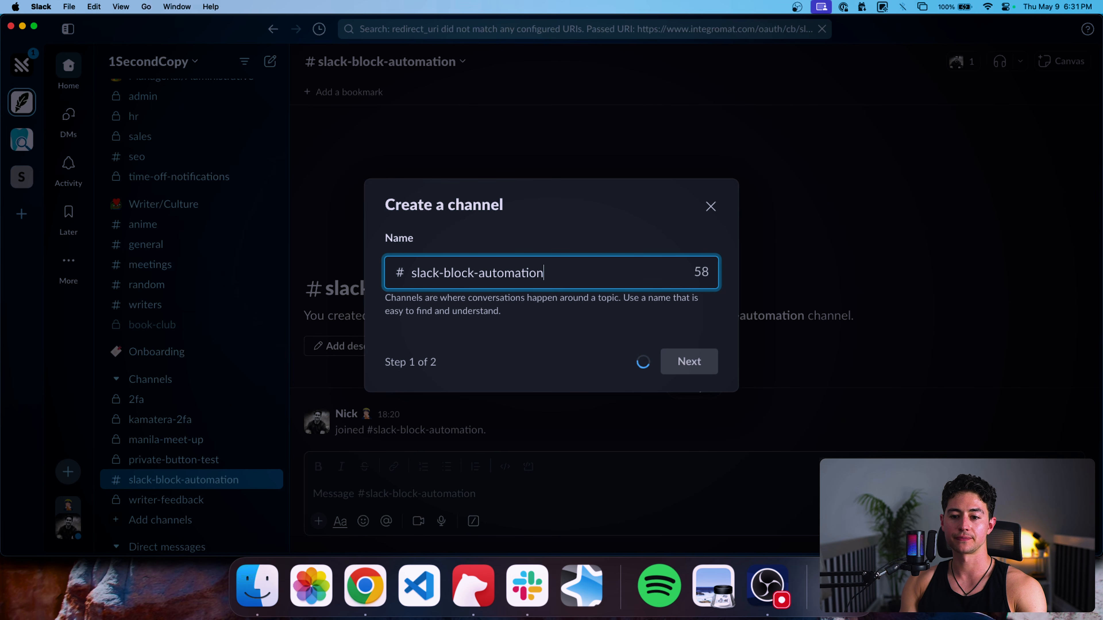
triple_click(540, 269)
click(716, 202)
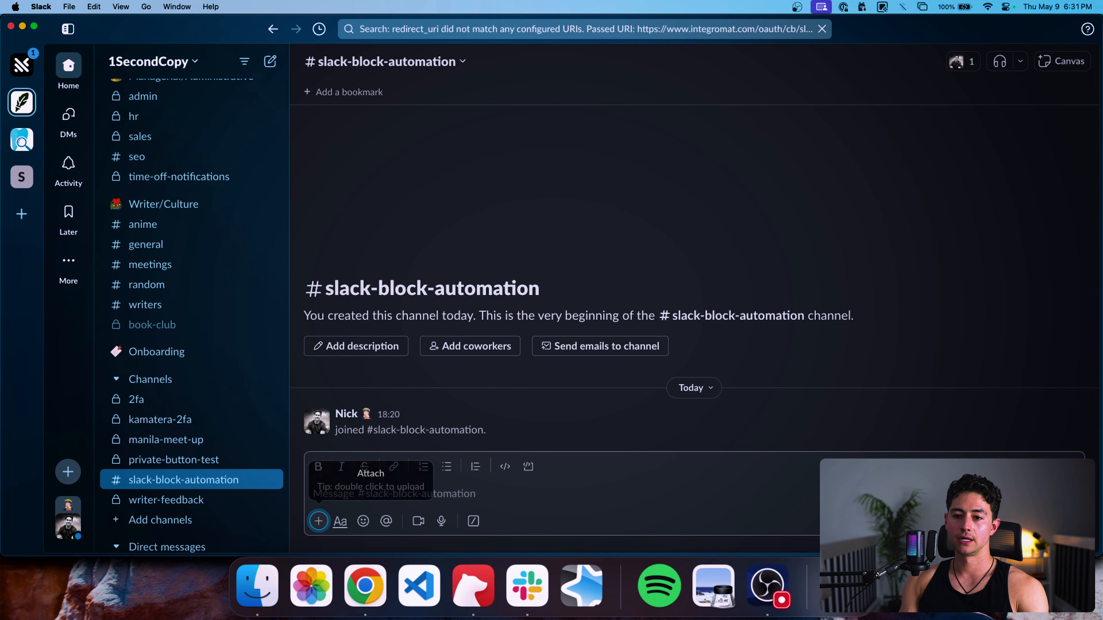
click(611, 487)
key(super+Tab)
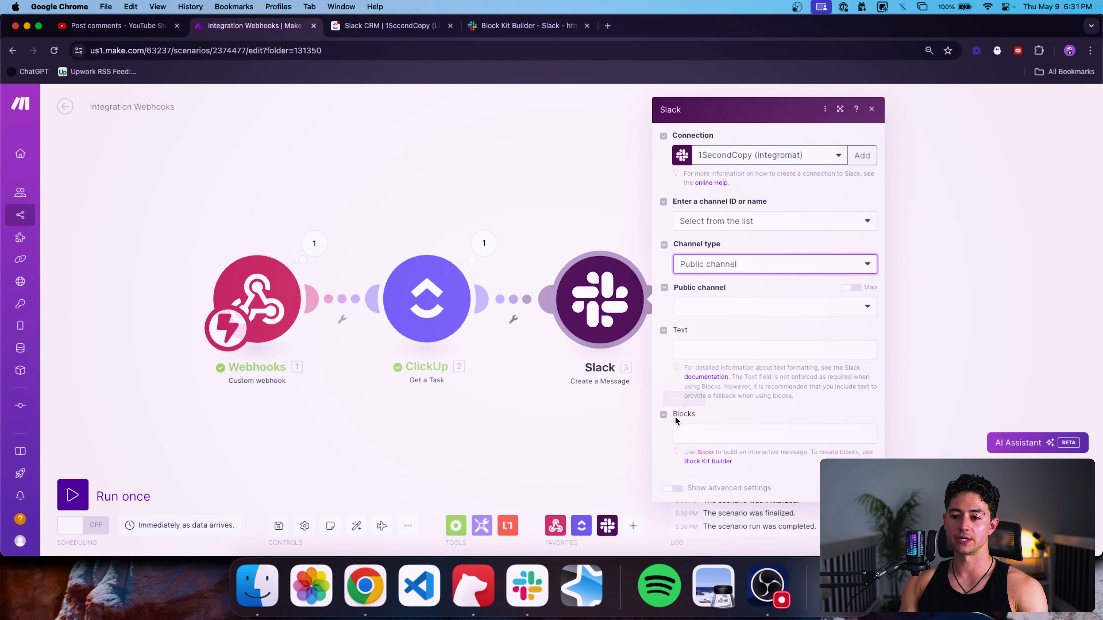
Set the channel to slack-block-automation and the message text to 'hello how r u'.
click(727, 308)
click(742, 343)
click(733, 351)
click(754, 331)
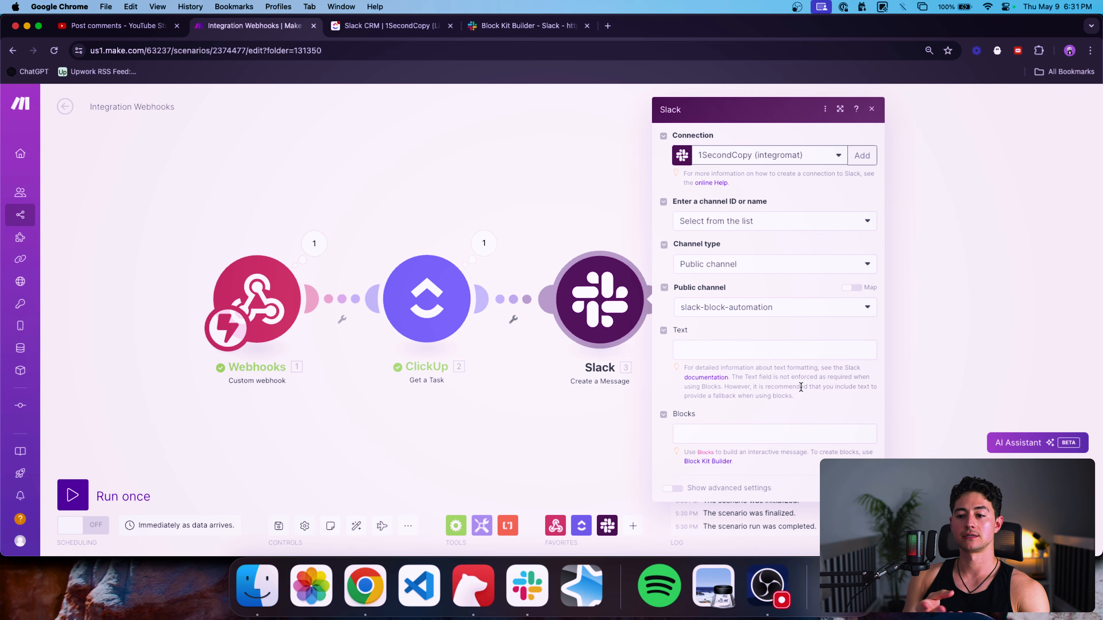
click(788, 355)
text(hello how r u)
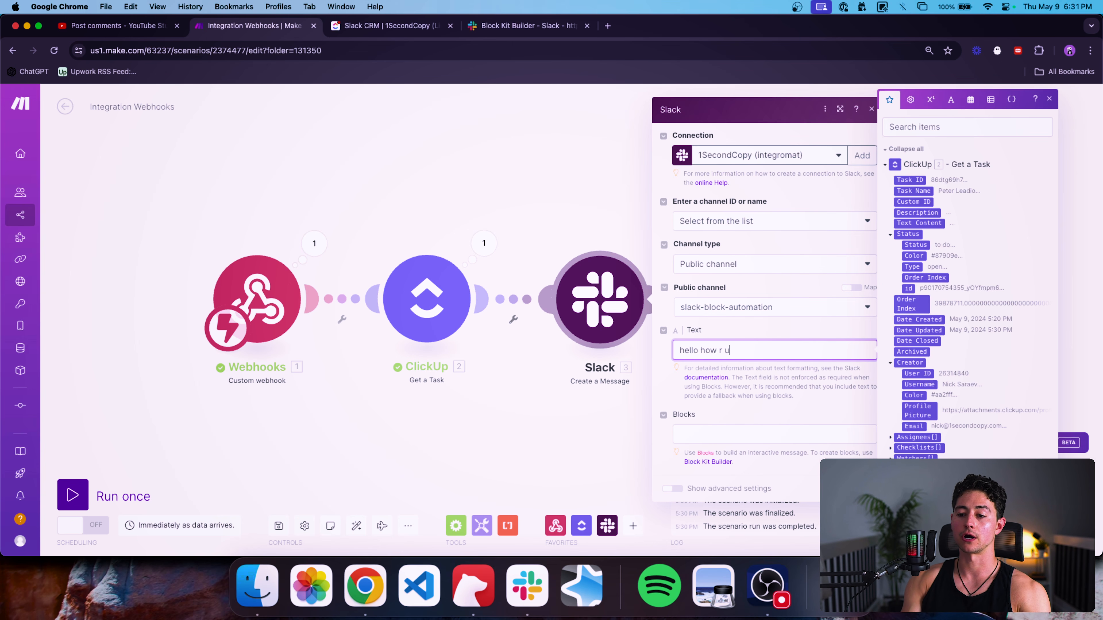
click(861, 489)
Run only the Slack module as a test.
right_click(625, 321)
click(645, 347)
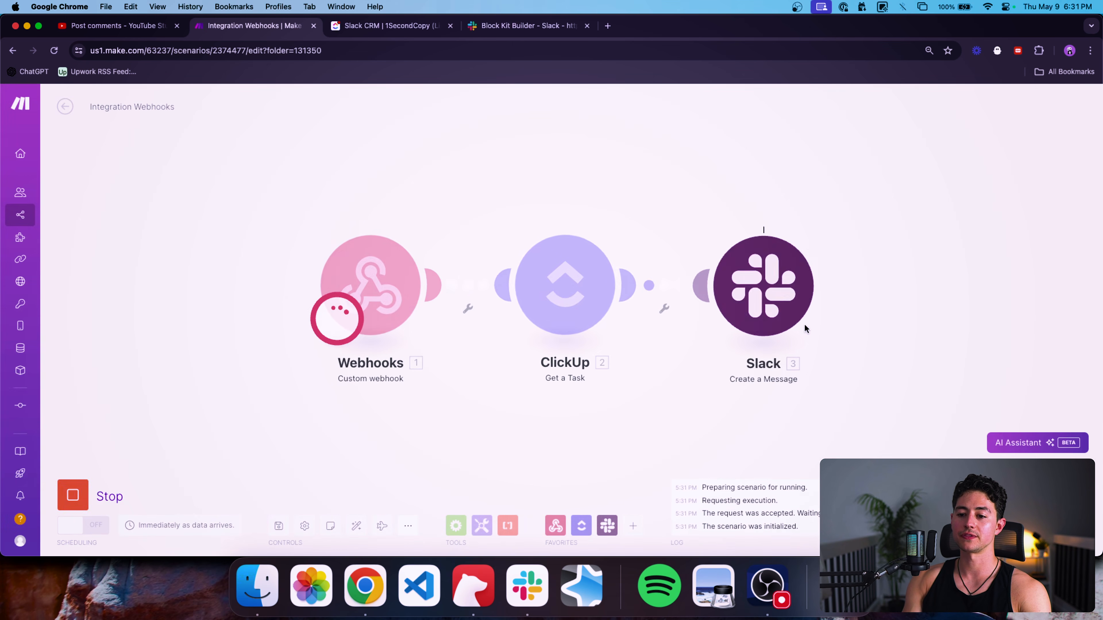
key(super+Tab)
Check the Integromat app's 'hello how r u' post and its app profile in slack-block-automation.
drag(397, 430, 346, 434)
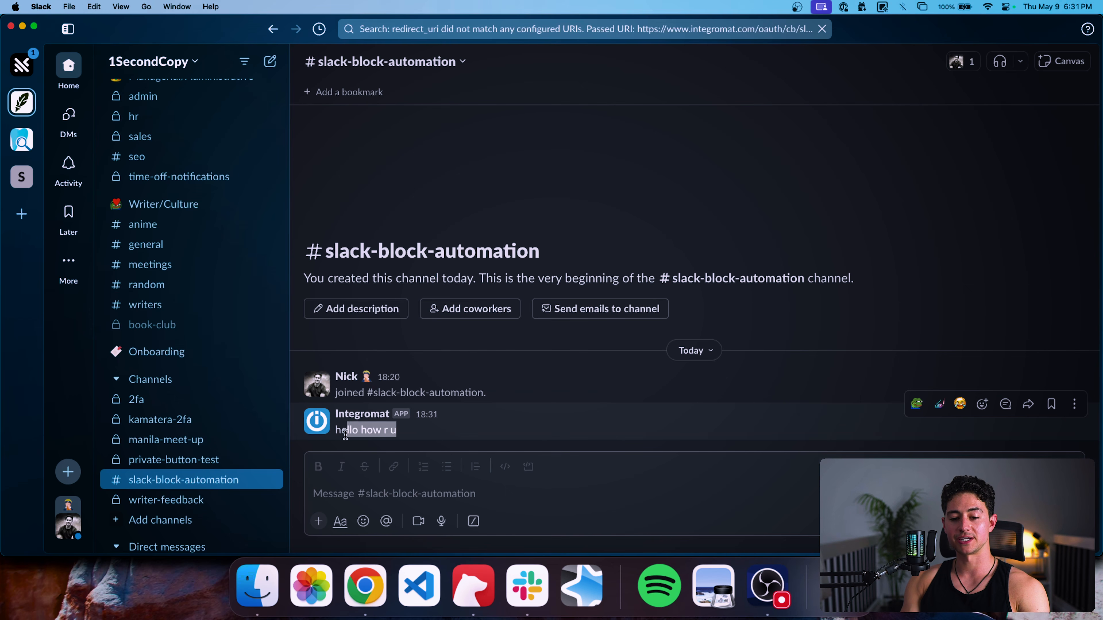
click(354, 418)
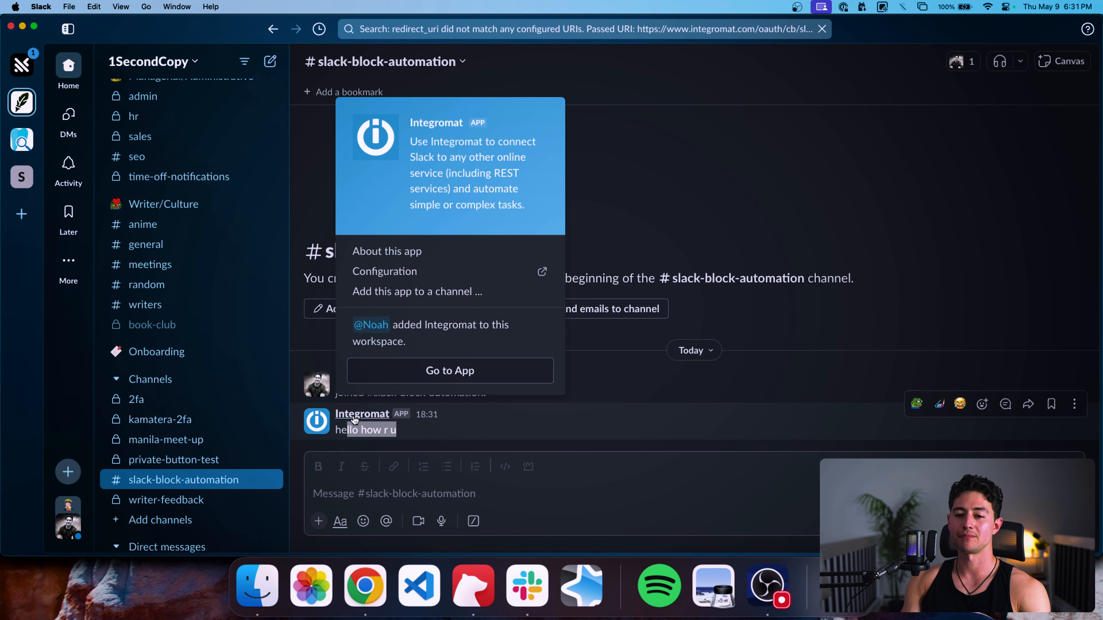
click(433, 420)
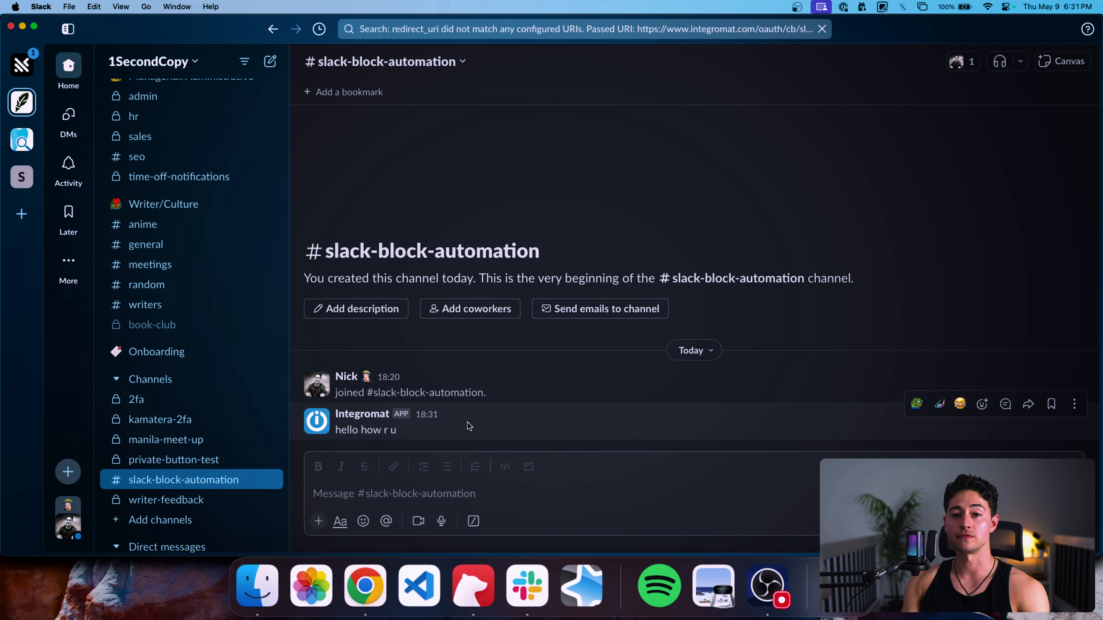
key(super+Tab)
Clear 'hello how r u' from the Slack step's Text field and launch Block Kit Builder.
click(722, 286)
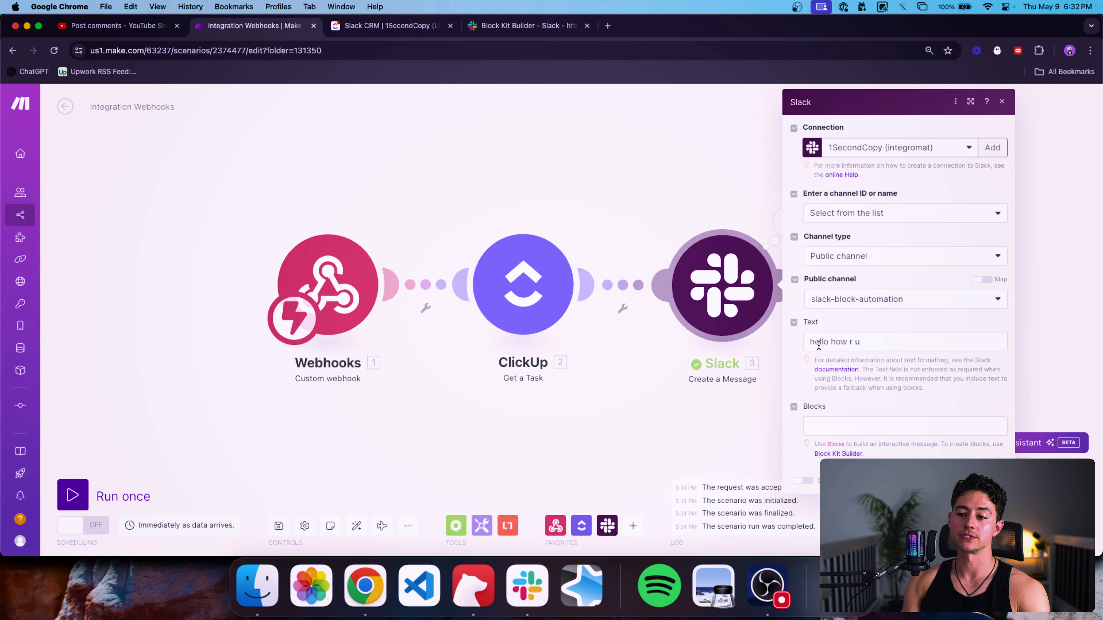
click(868, 342)
key(super+a)
key(BackSpace)
click(870, 423)
key(Escape)
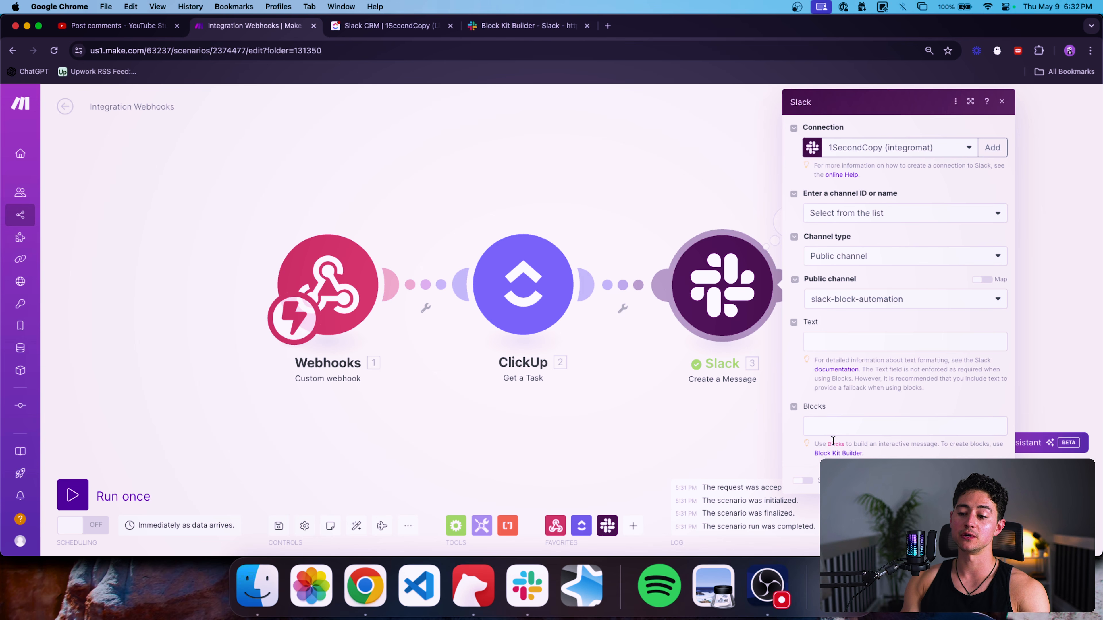
drag(703, 409, 368, 409)
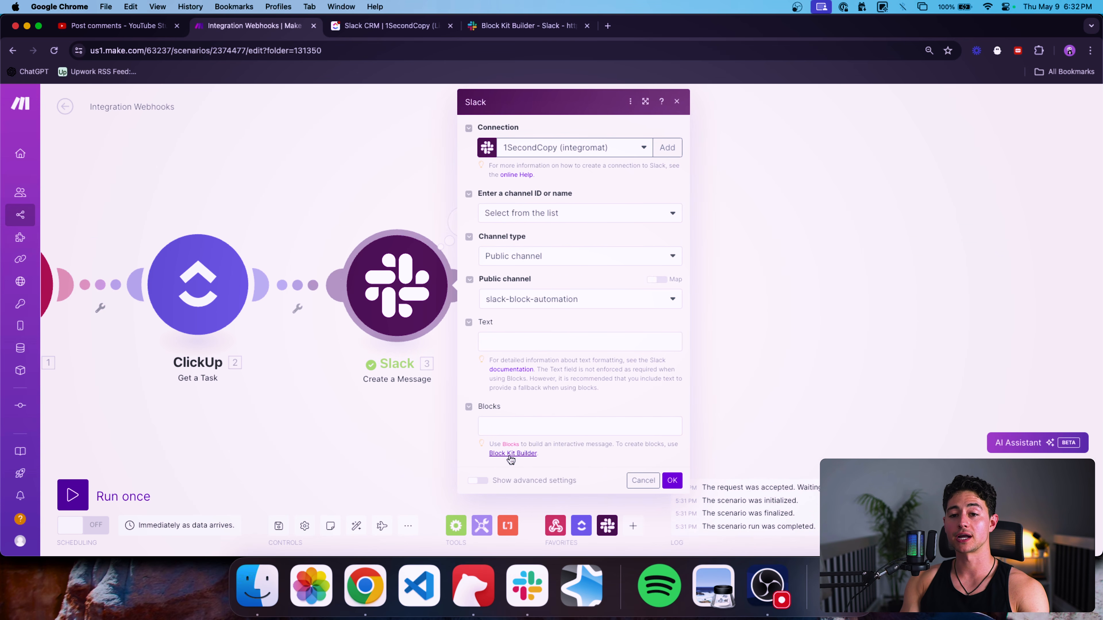
click(512, 454)
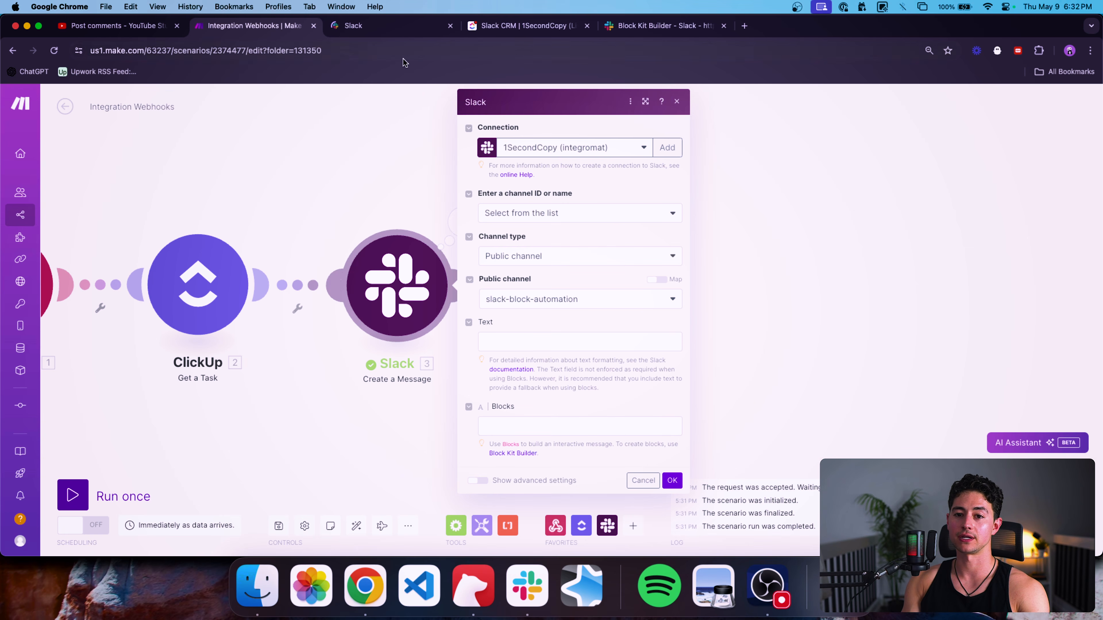
Load the Approval example message template in Block Kit Builder.
click(387, 25)
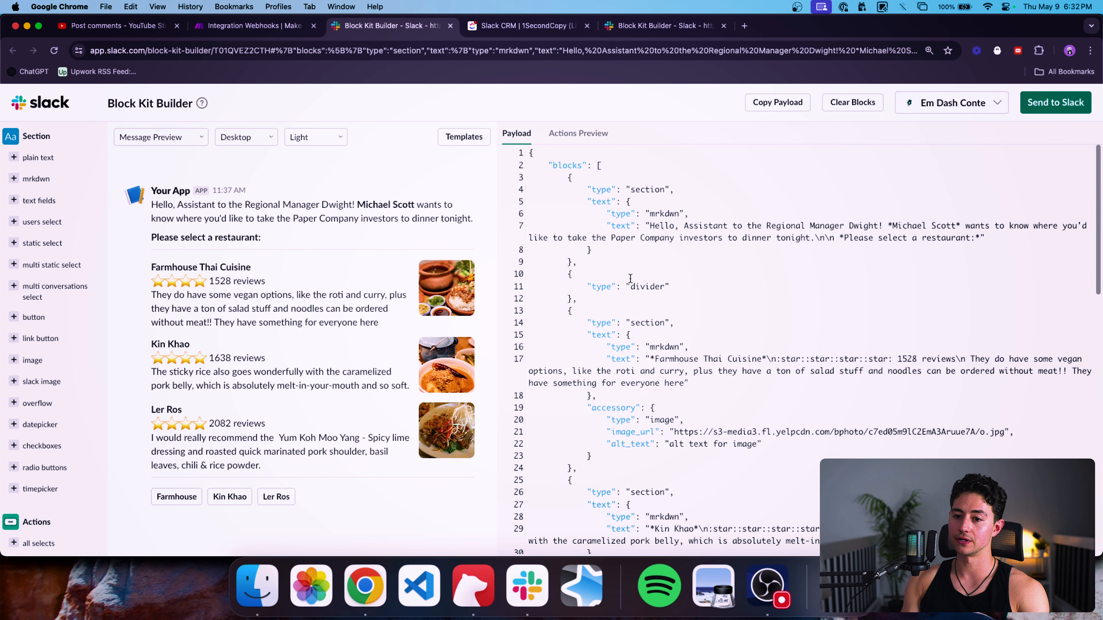
scroll(630, 278, down, 15)
scroll(652, 261, up, 15)
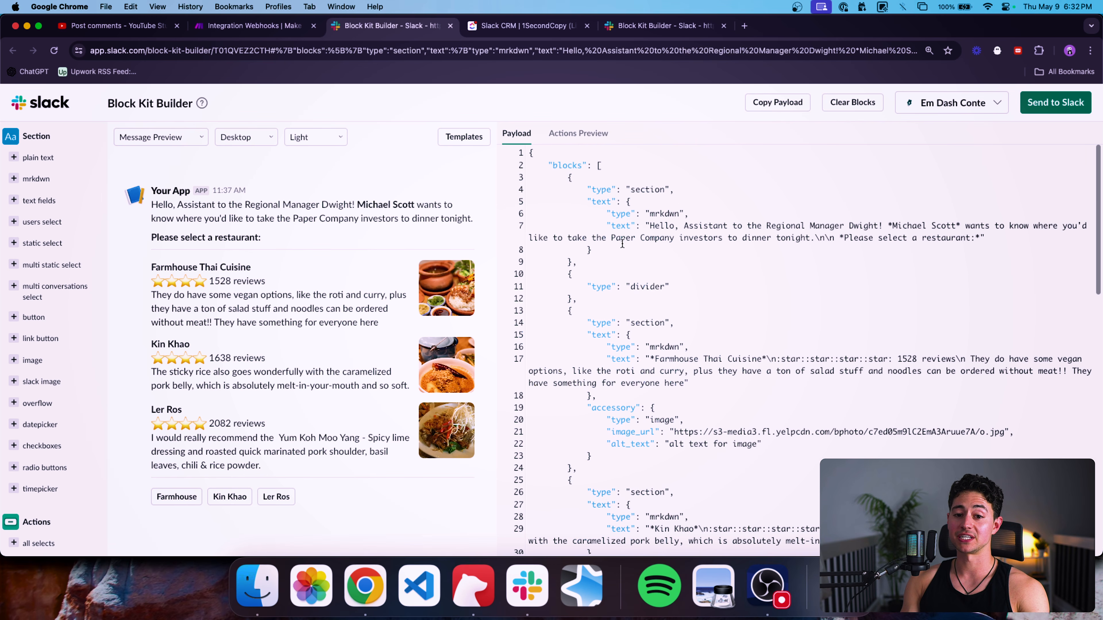
click(464, 136)
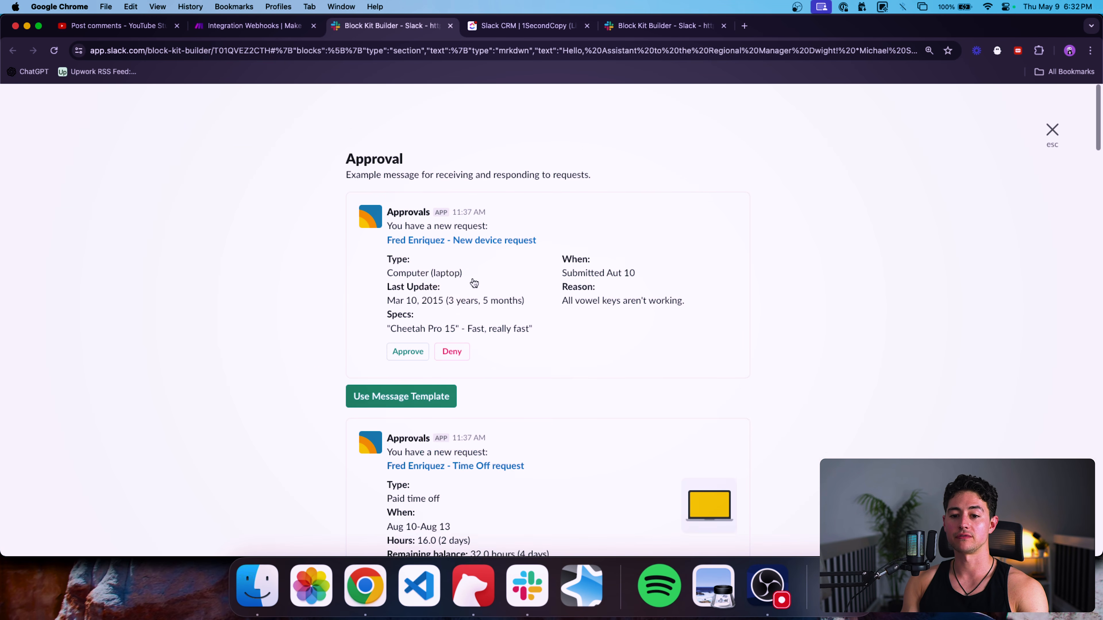
scroll(473, 283, down, 10)
scroll(472, 283, up, 10)
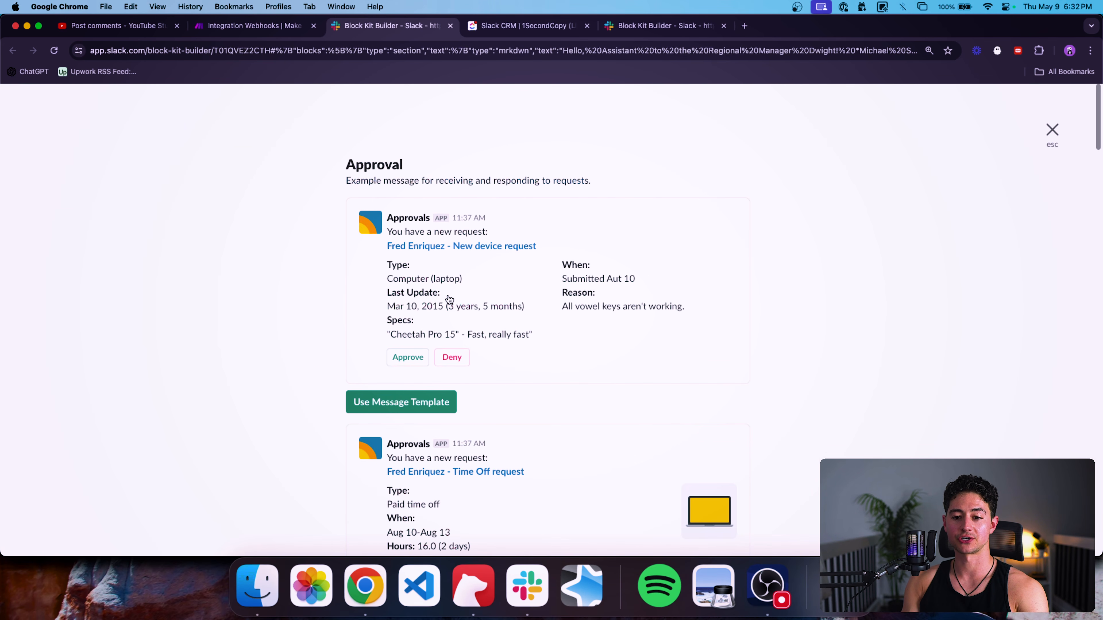
click(417, 403)
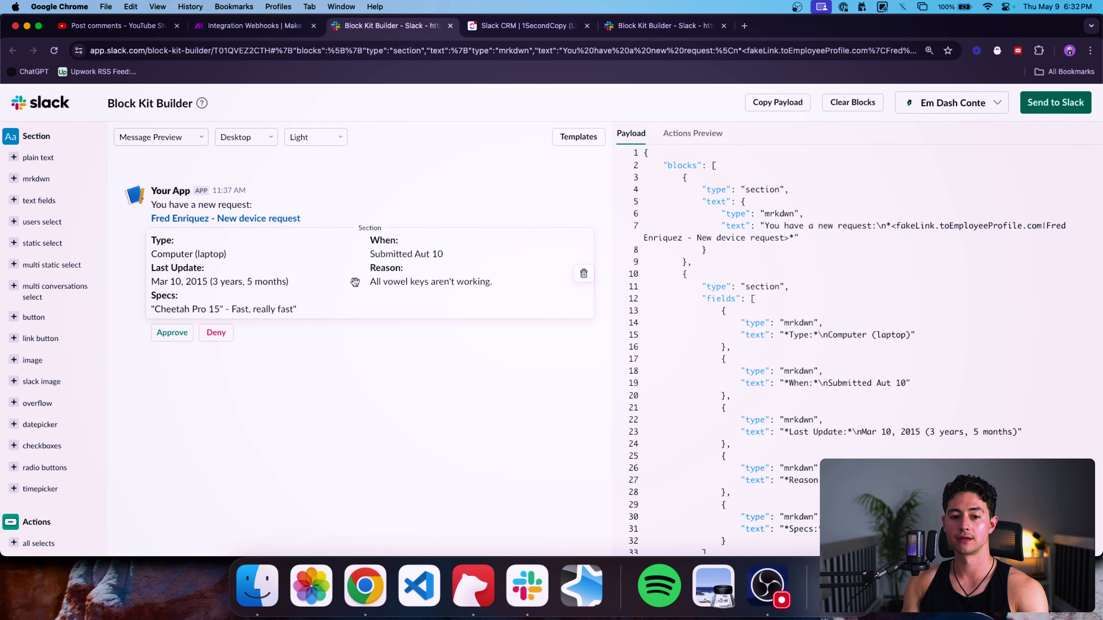
Copy the entire Approval JSON payload.
click(843, 229)
key(super+a)
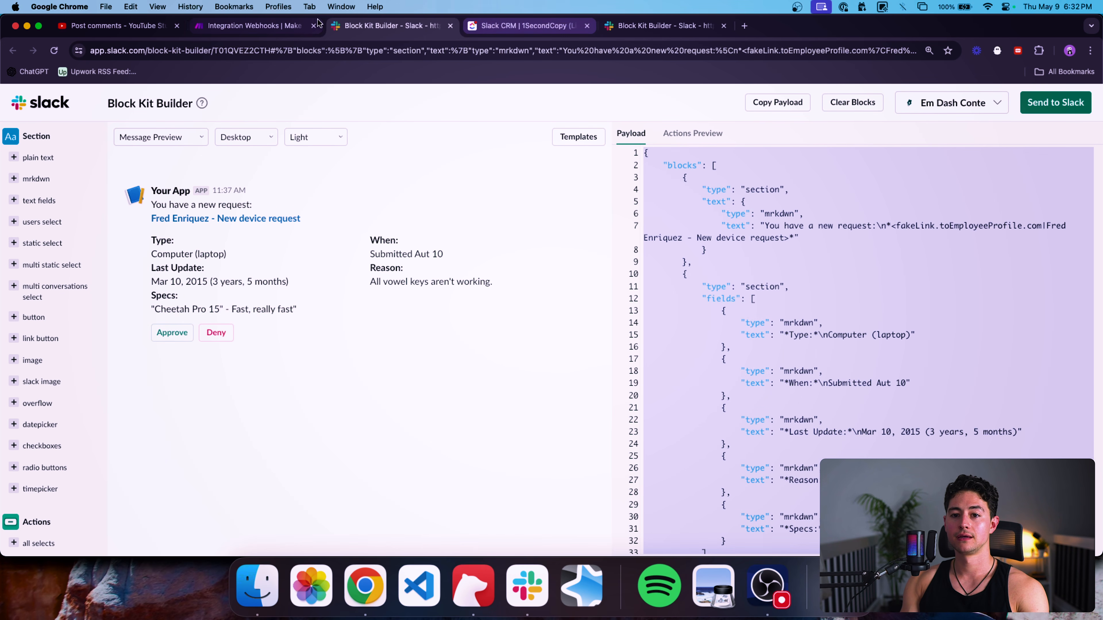
click(281, 28)
Paste the Approval payload into the Slack module's Blocks field and save.
click(582, 425)
key(super+v)
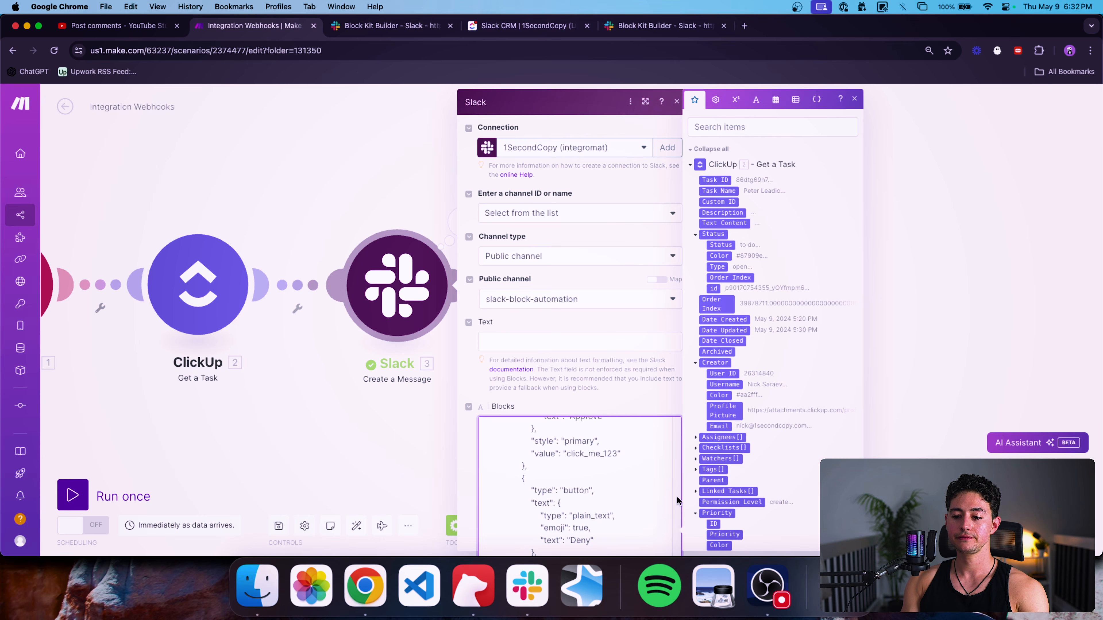
click(656, 395)
key(super+minus)
key(super+minus)
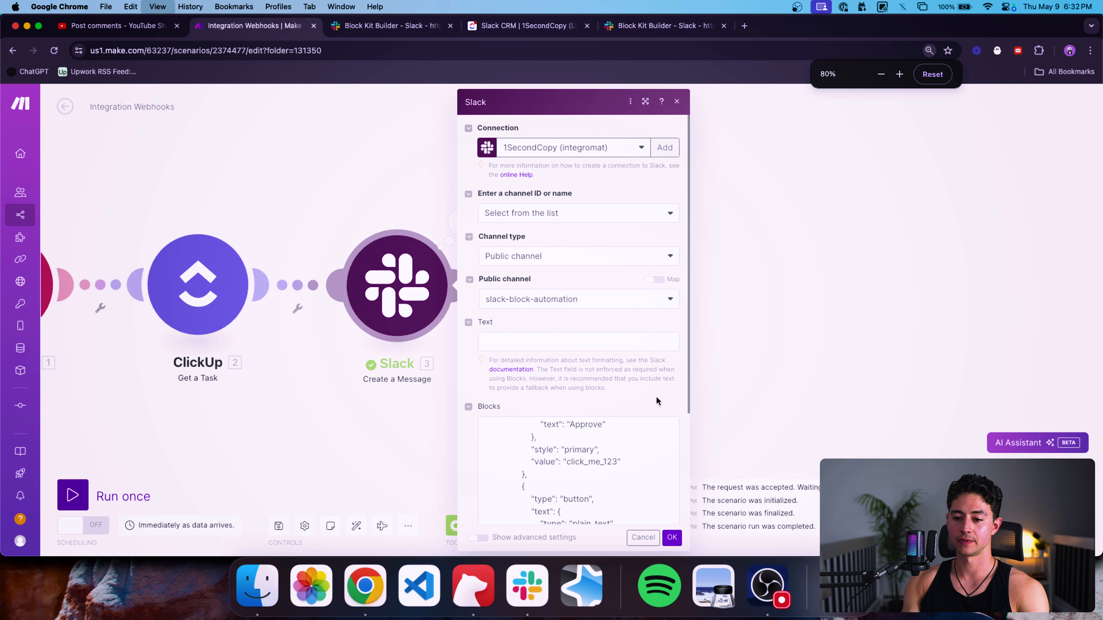
click(639, 539)
Run only the Slack module to post the Approval message.
right_click(382, 290)
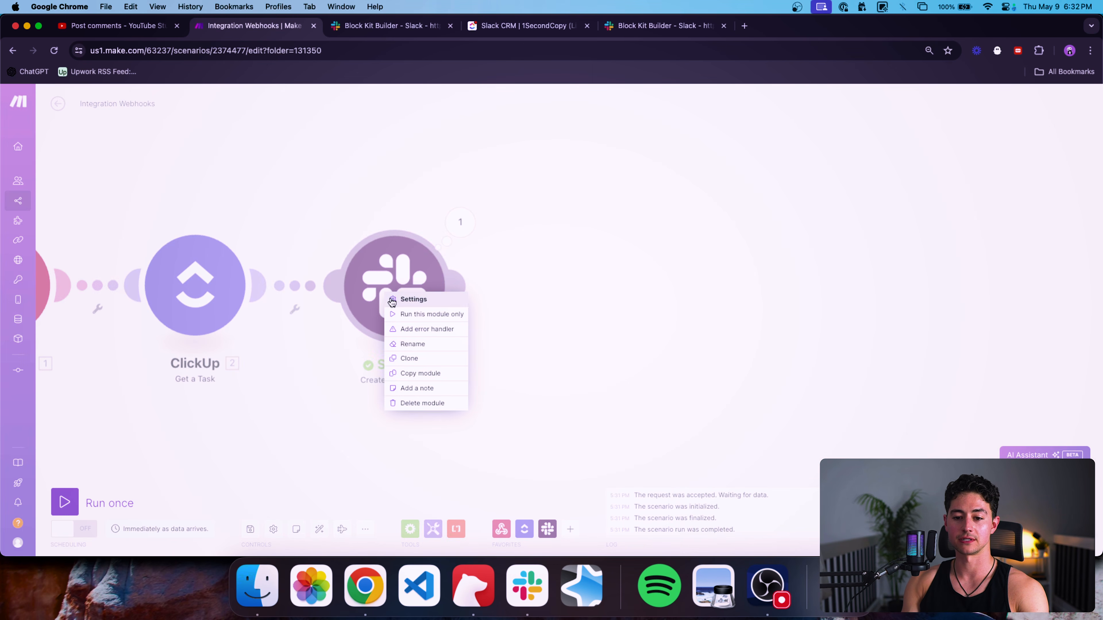
click(403, 309)
key(super+Tab)
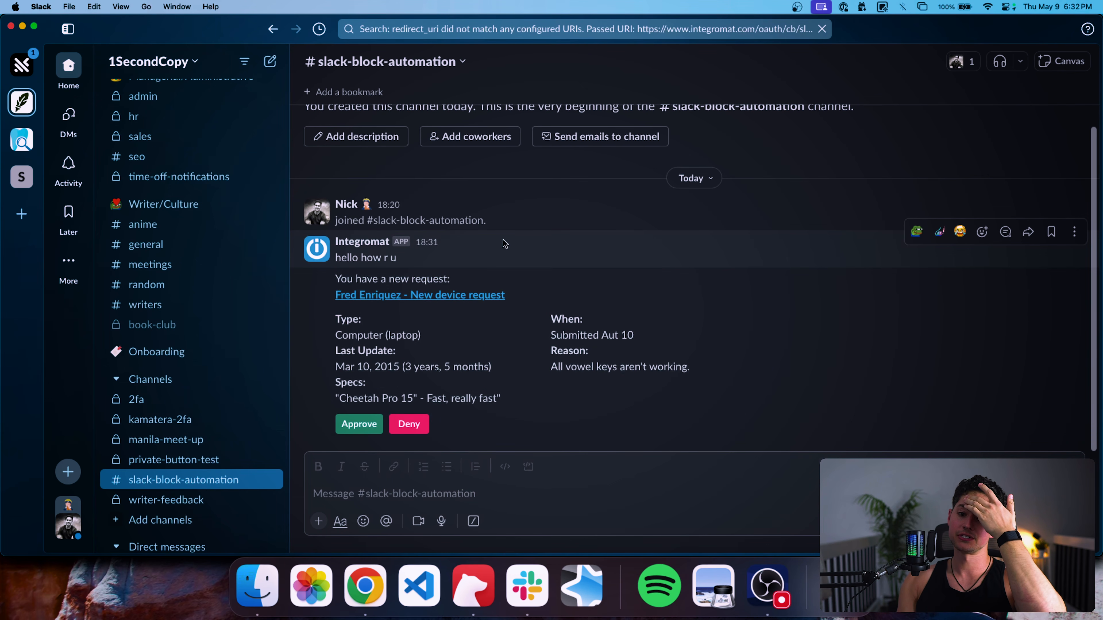
Delete the old 'hello how r u' message and try Approve on the new request.
click(1073, 233)
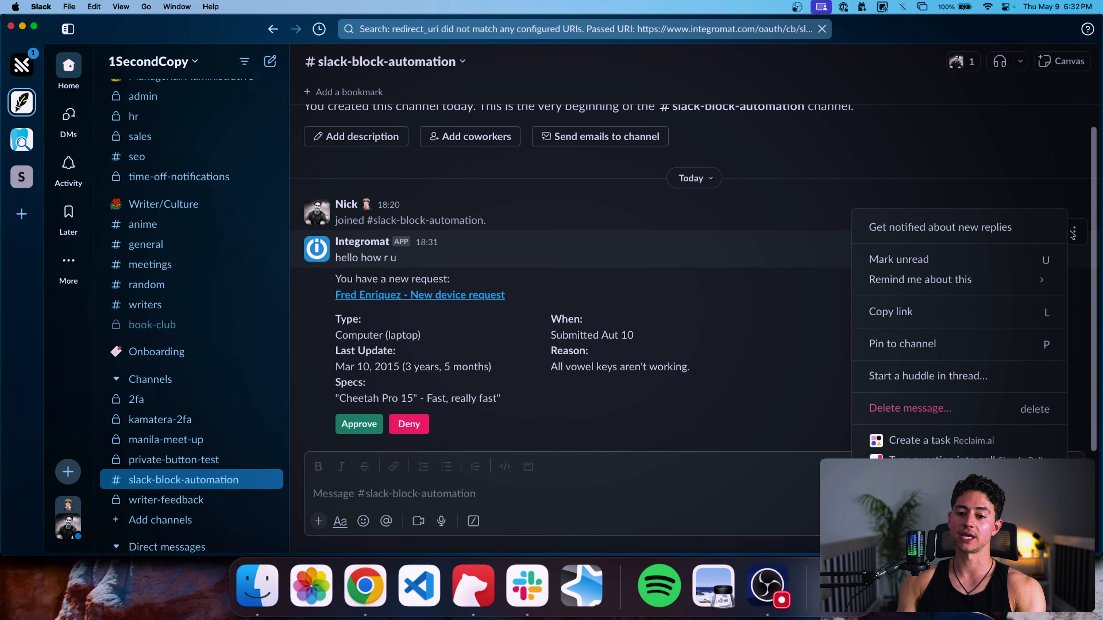
key(Delete)
key(Return)
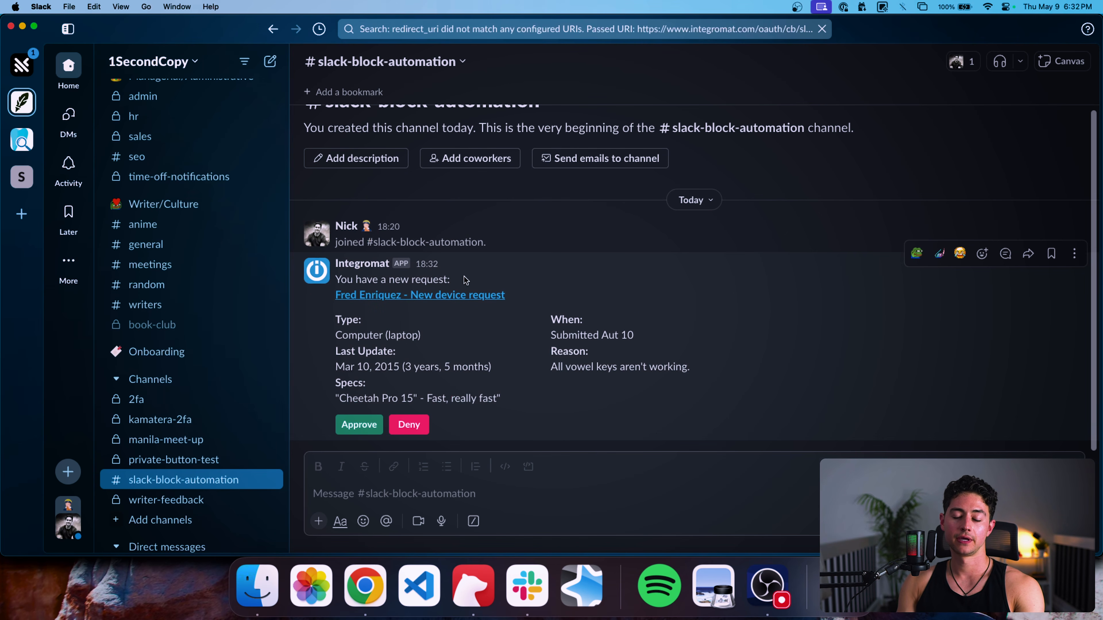
click(376, 425)
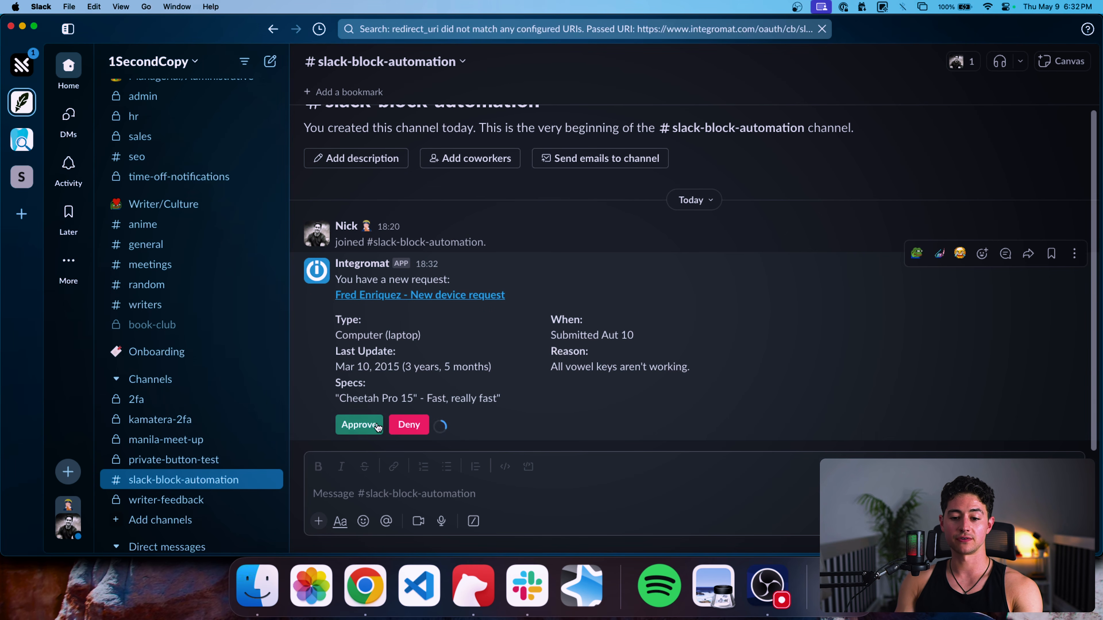
mouse_move(442, 428)
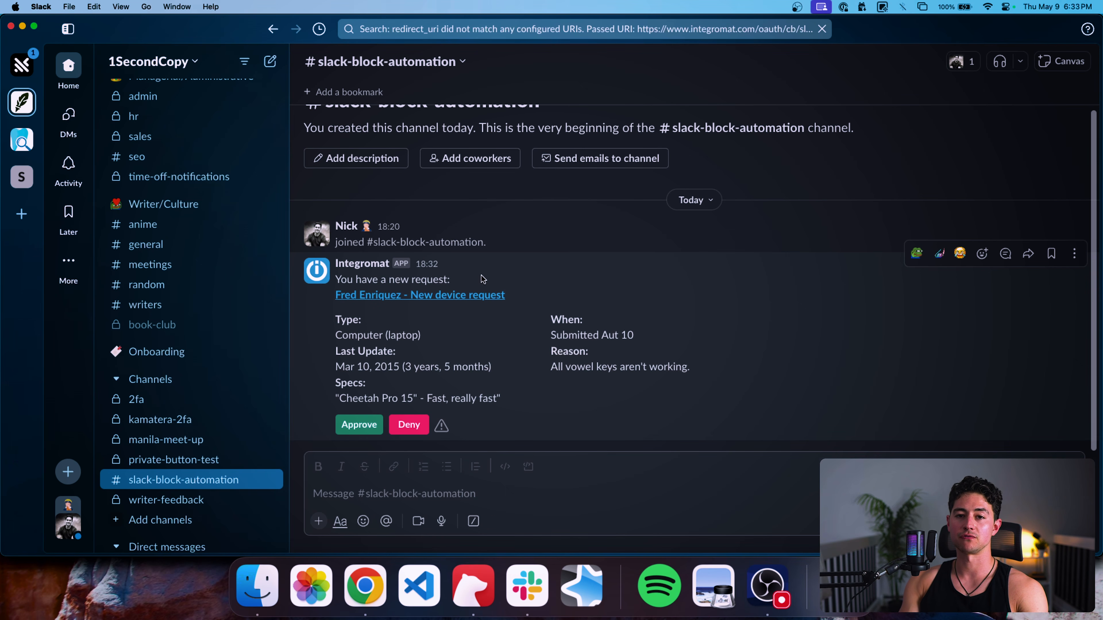
Change 'request' to 'lead' in the payload's line 7 heading text.
key(super+Tab)
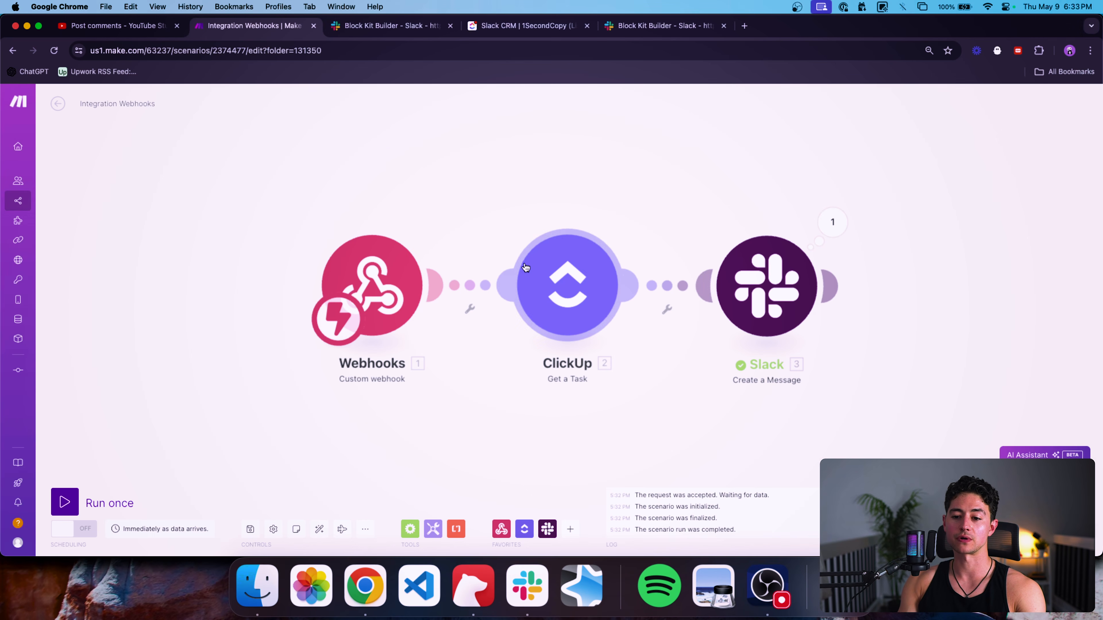
click(760, 280)
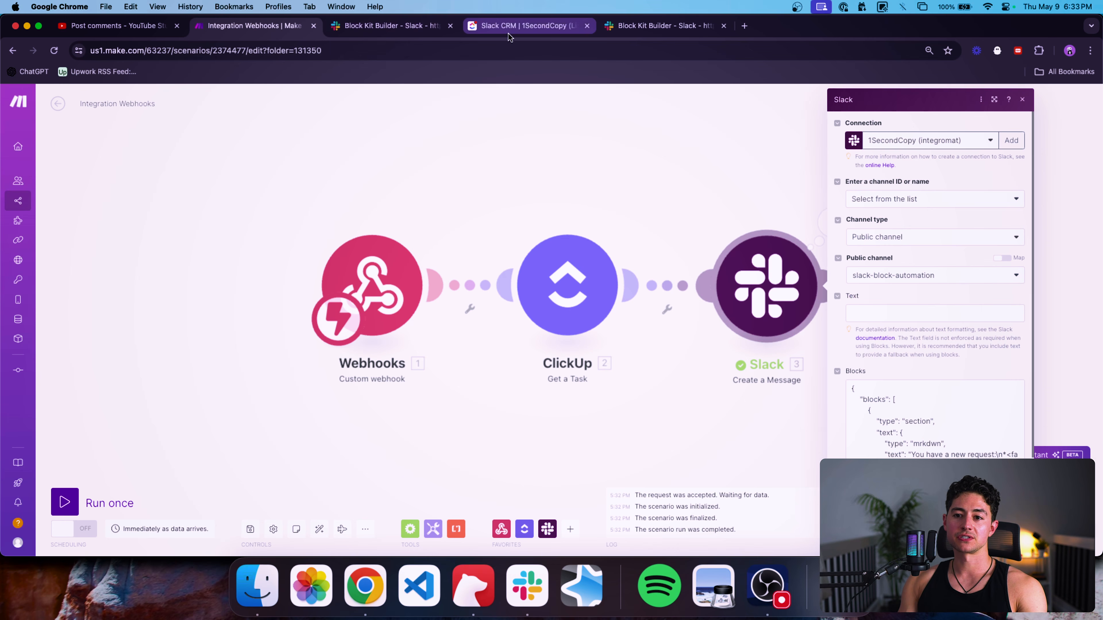
click(429, 29)
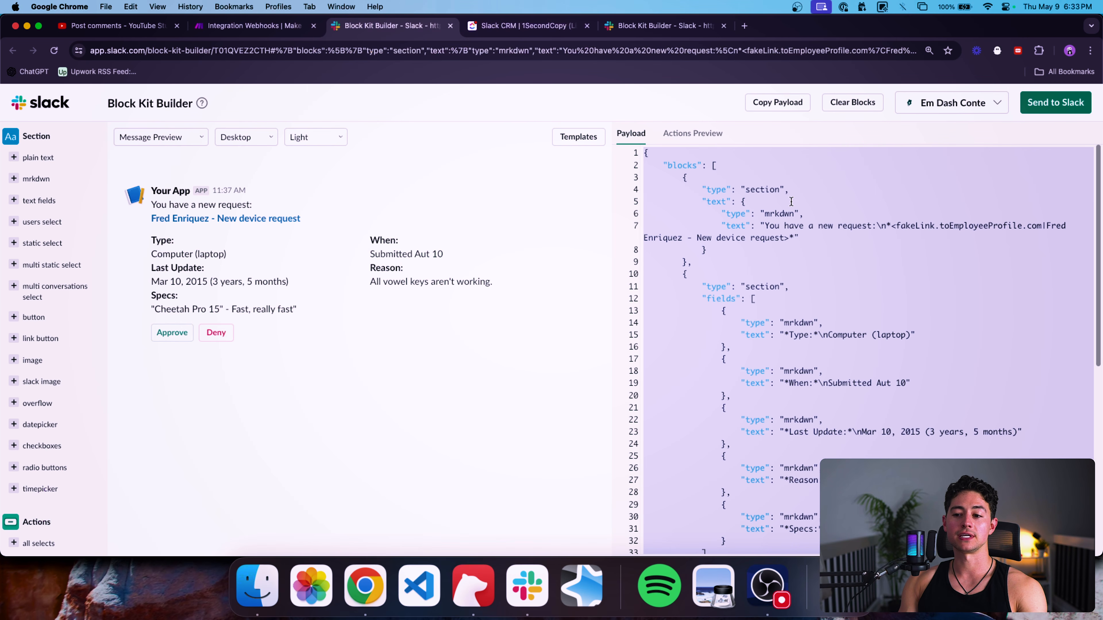
click(807, 209)
click(764, 225)
shift+click(780, 235)
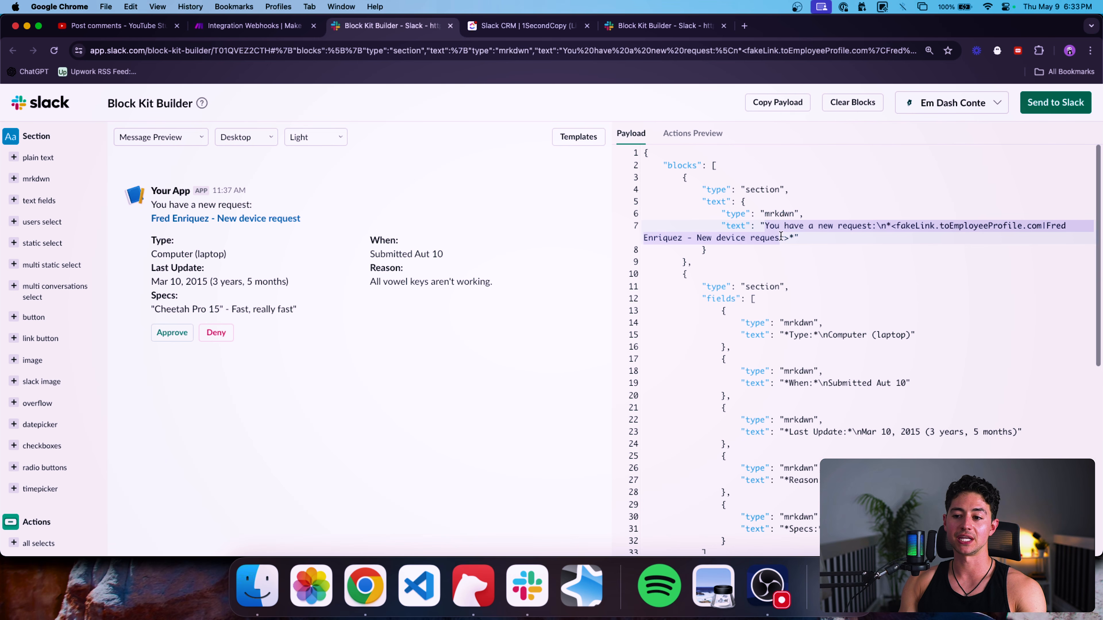
click(865, 221)
double_click(840, 226)
text(lead)
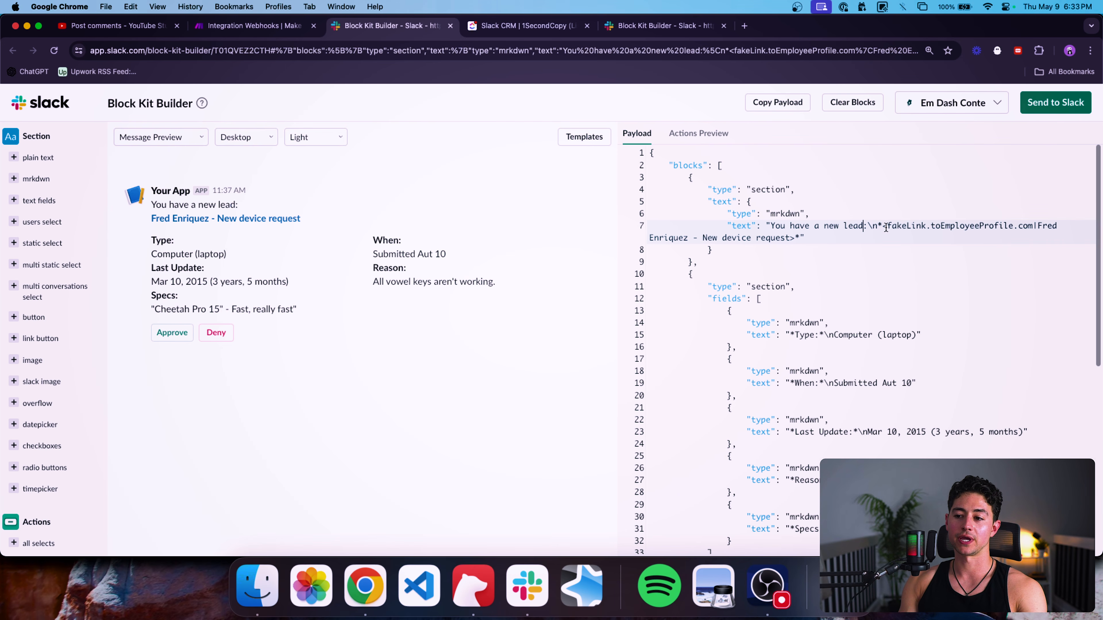
Delete the fakeLink.toEmployeeProfile.com URL from the link markup.
double_click(1029, 227)
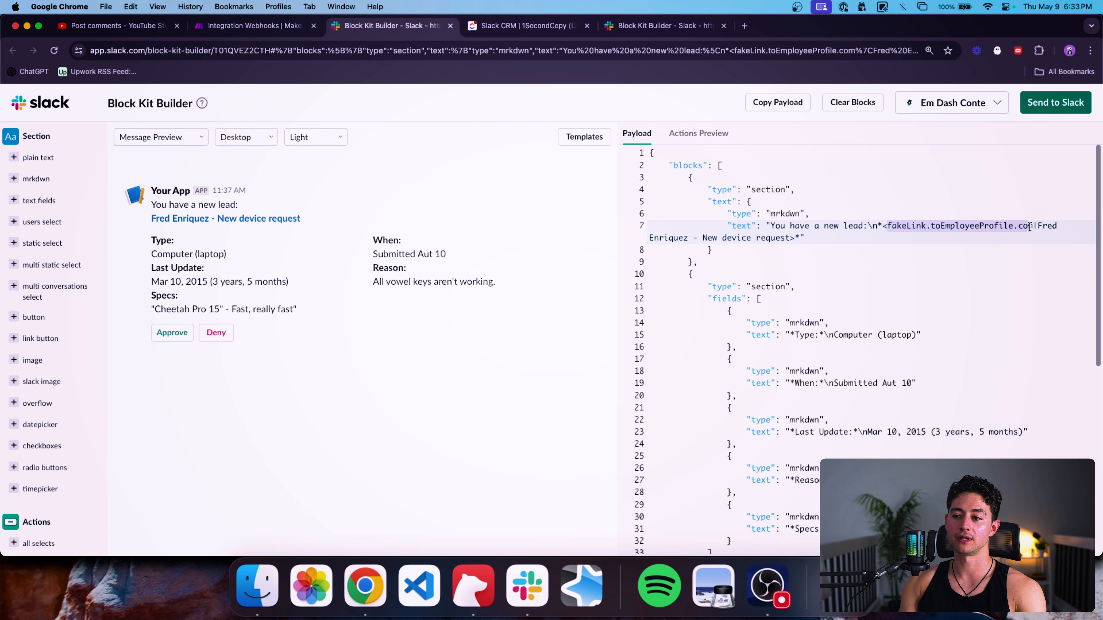
text(m)
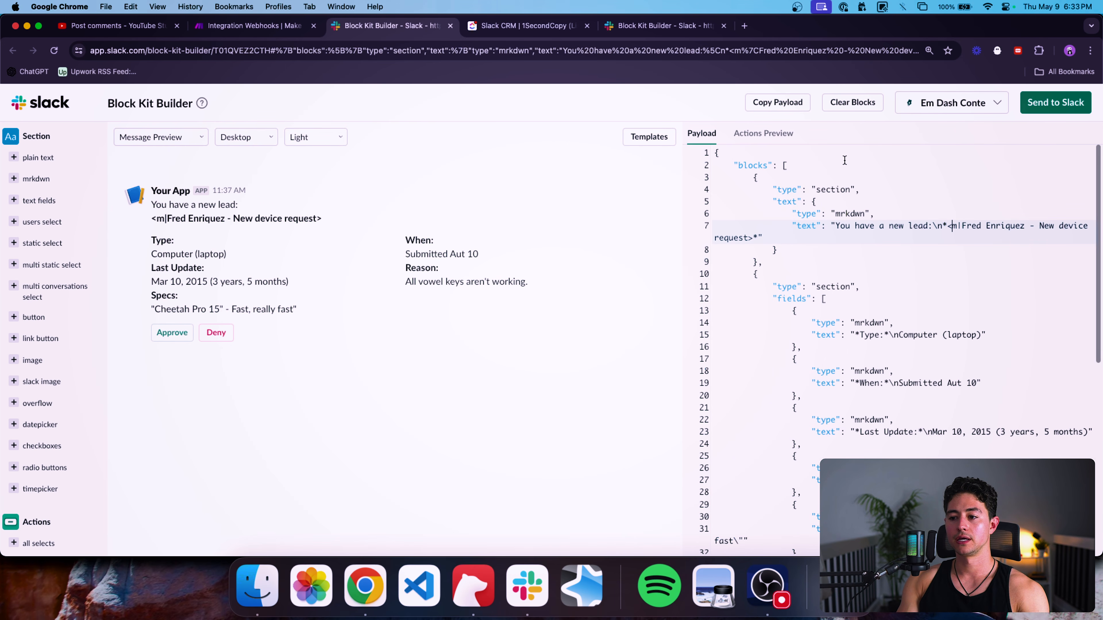
key(BackSpace)
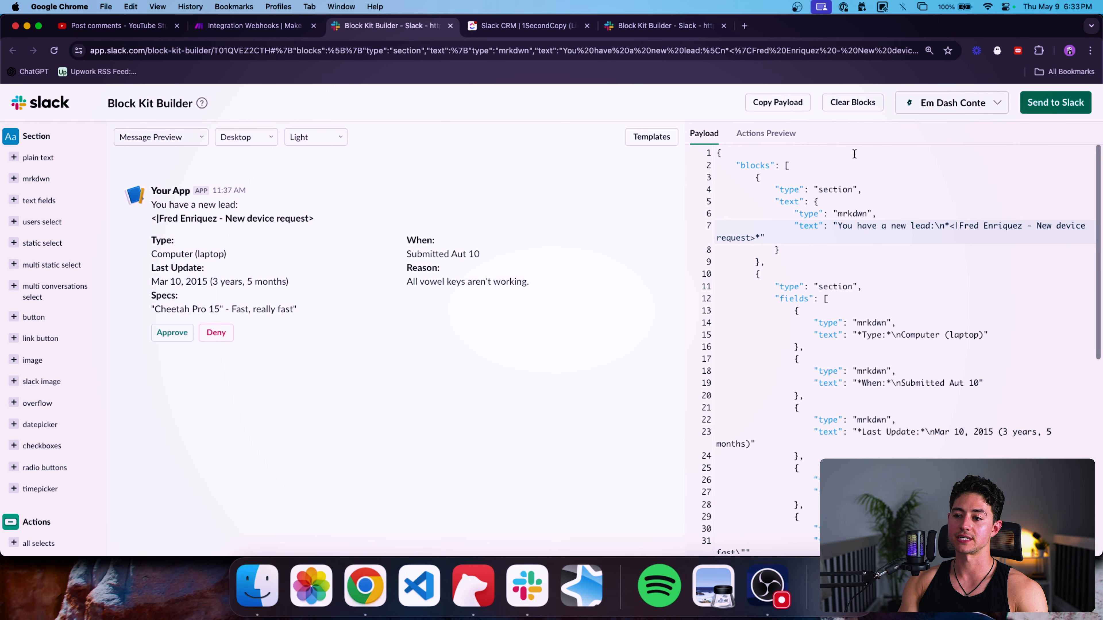
click(594, 56)
key(BackSpace)
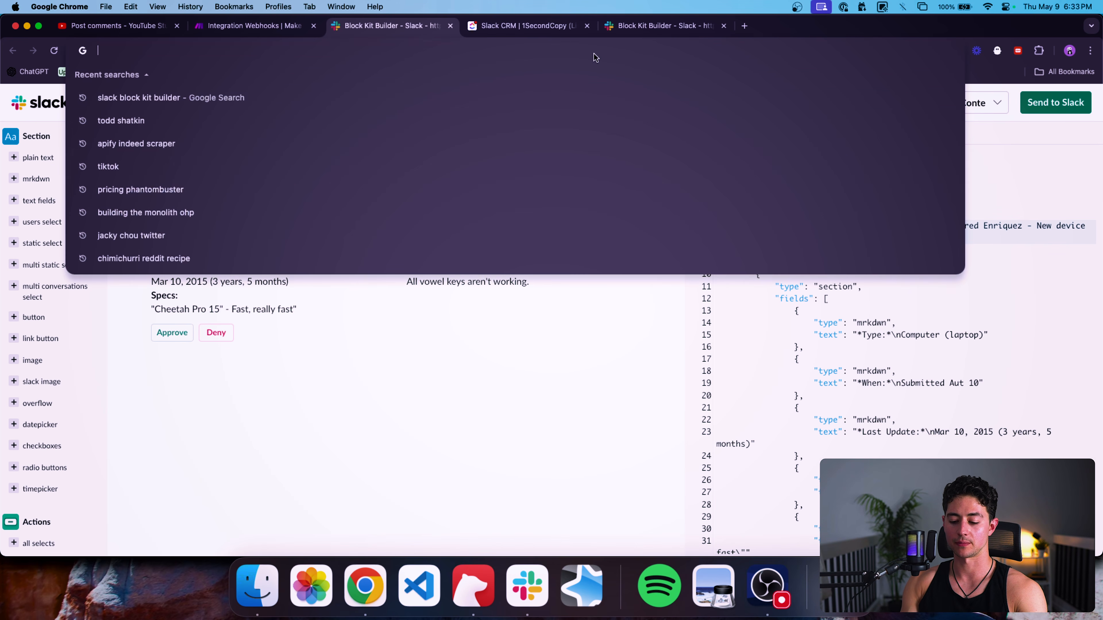
text(<)
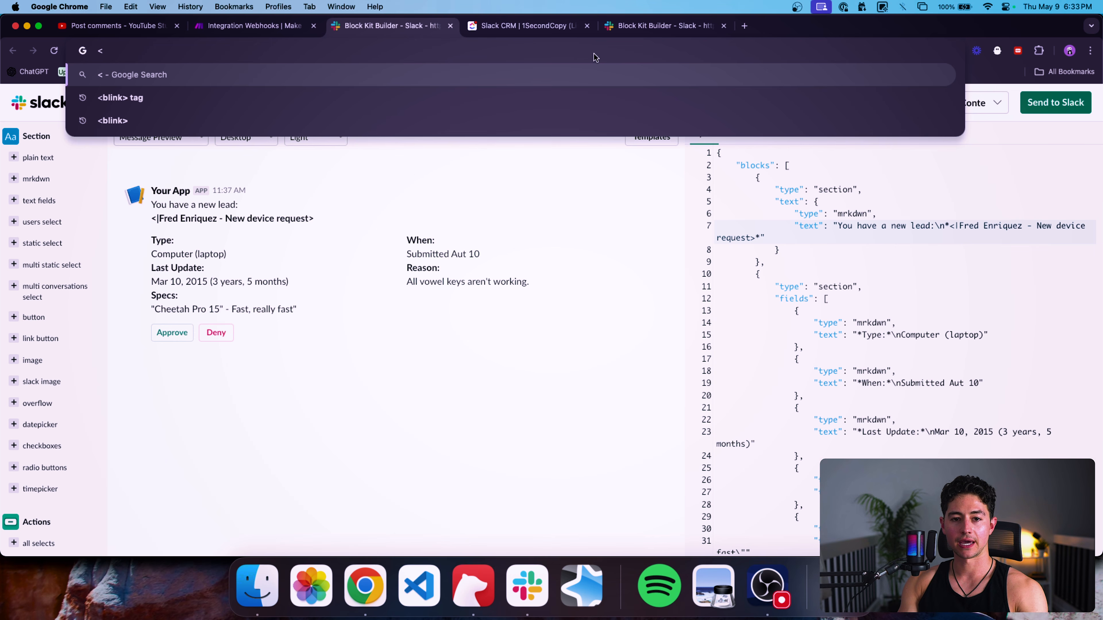
text(https://leftclick.ai|)
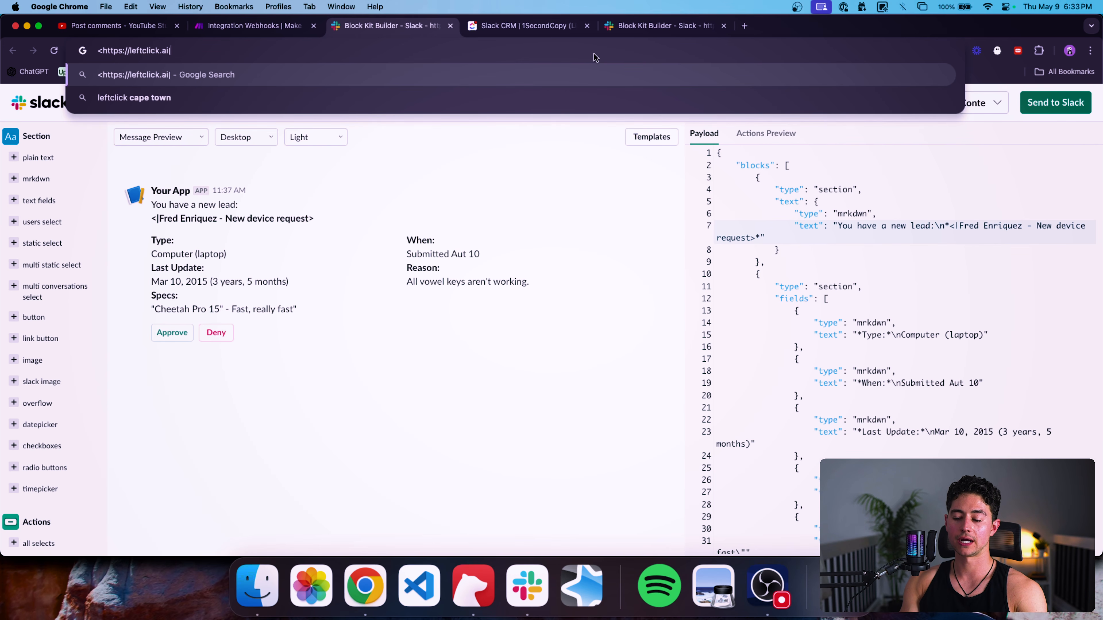
text(LeftClick,)
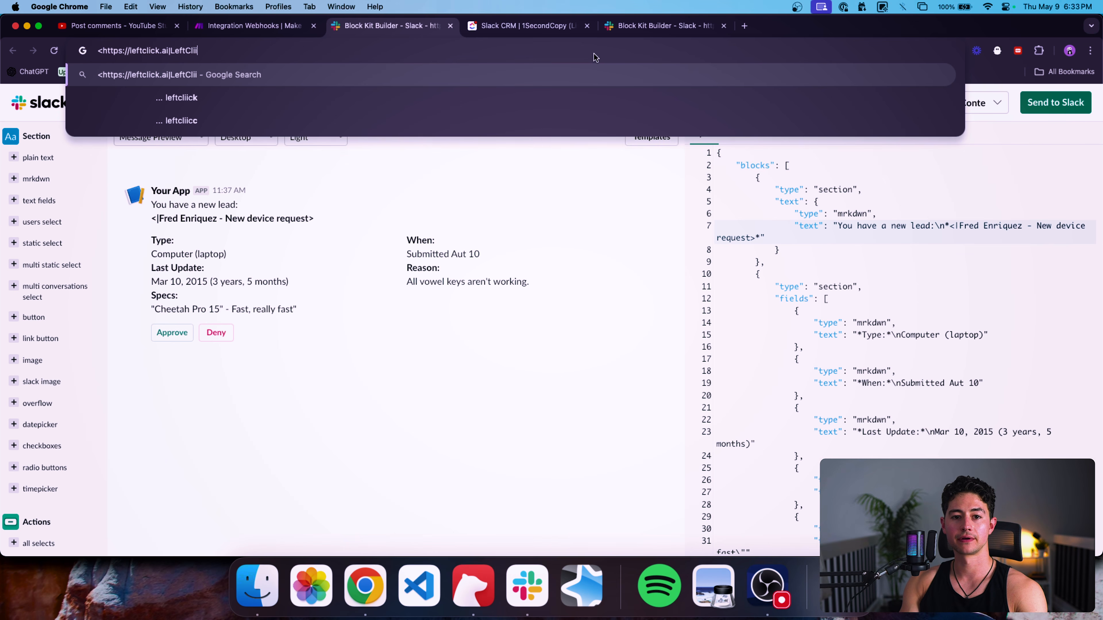
text( Inc>)
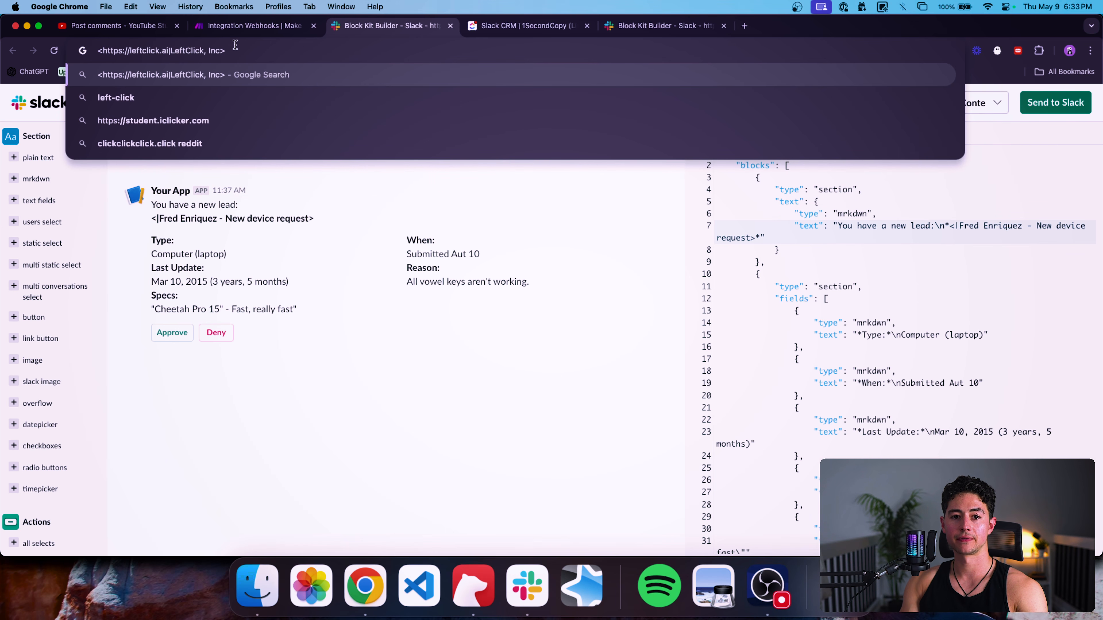
key(super+a)
key(super+c)
click(952, 226)
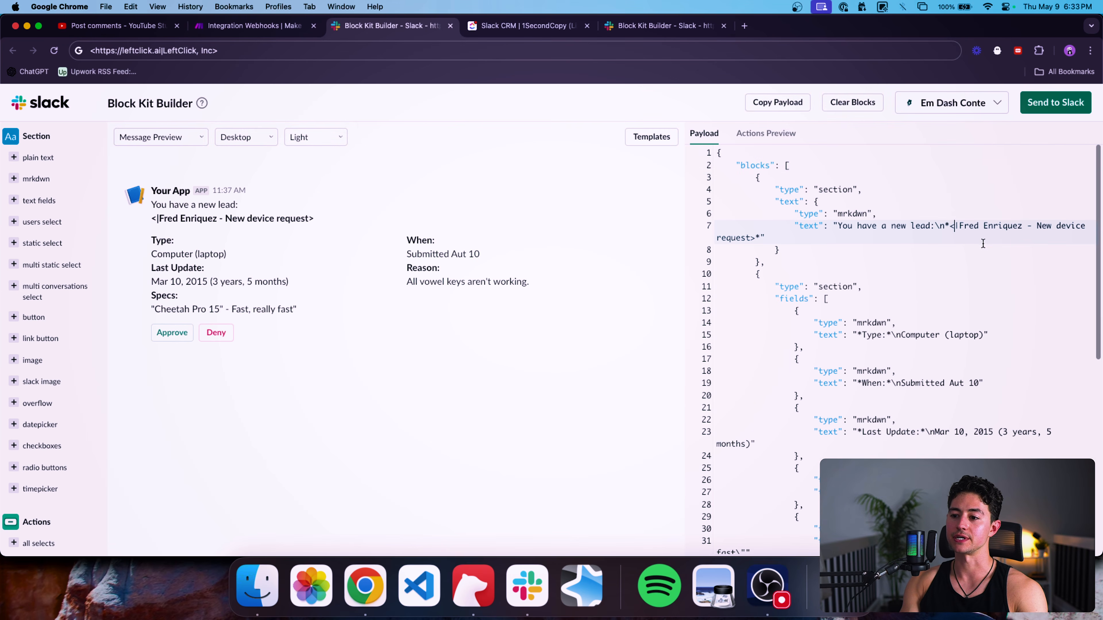
shift+click(753, 239)
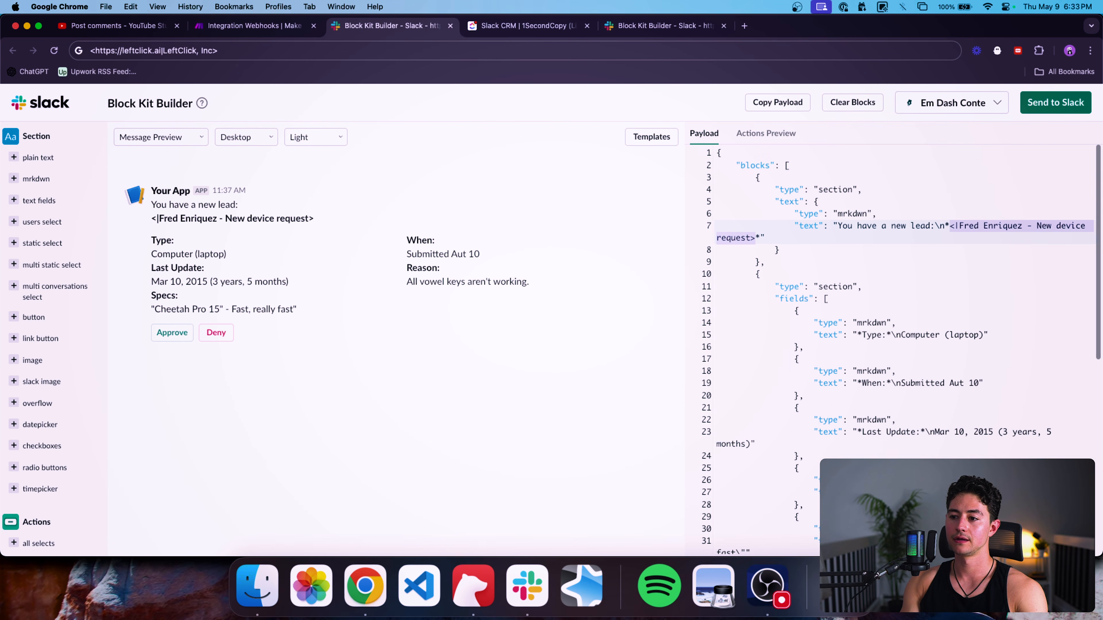
key(super+v)
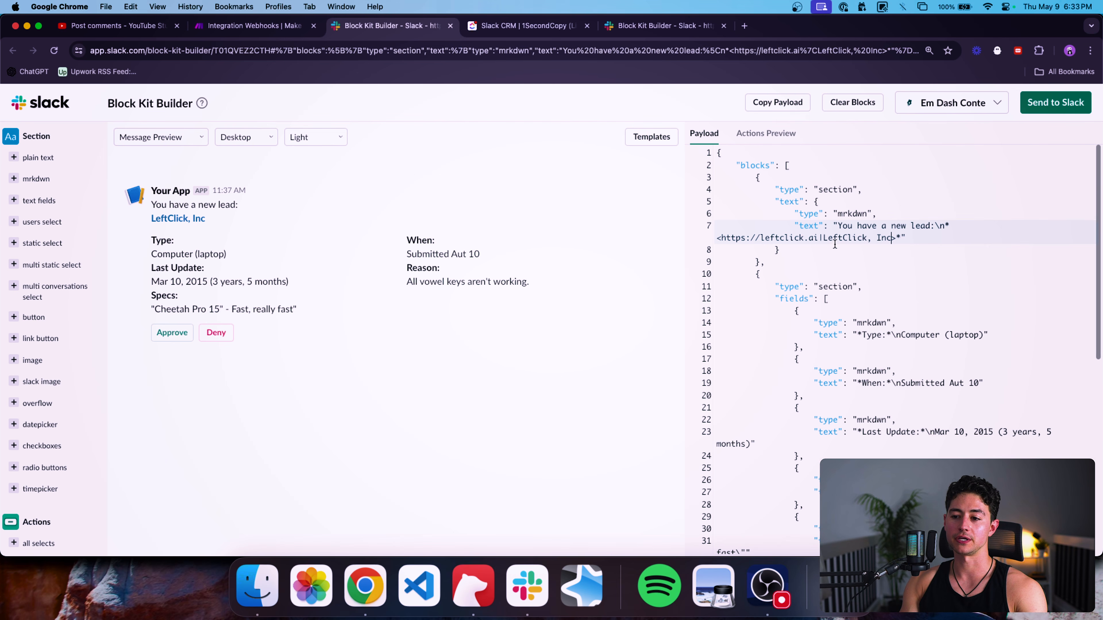
Replace the 'LeftClick, Inc' link label with a sample lead's name.
shift+click(824, 238)
key(BackSpace)
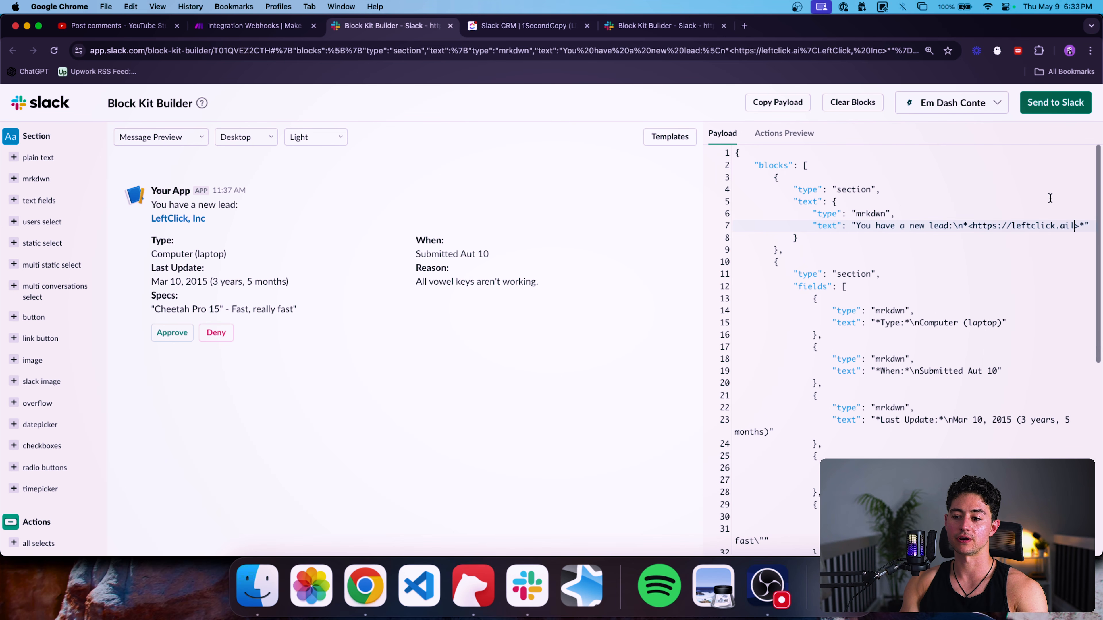
text(Peter Leadio)
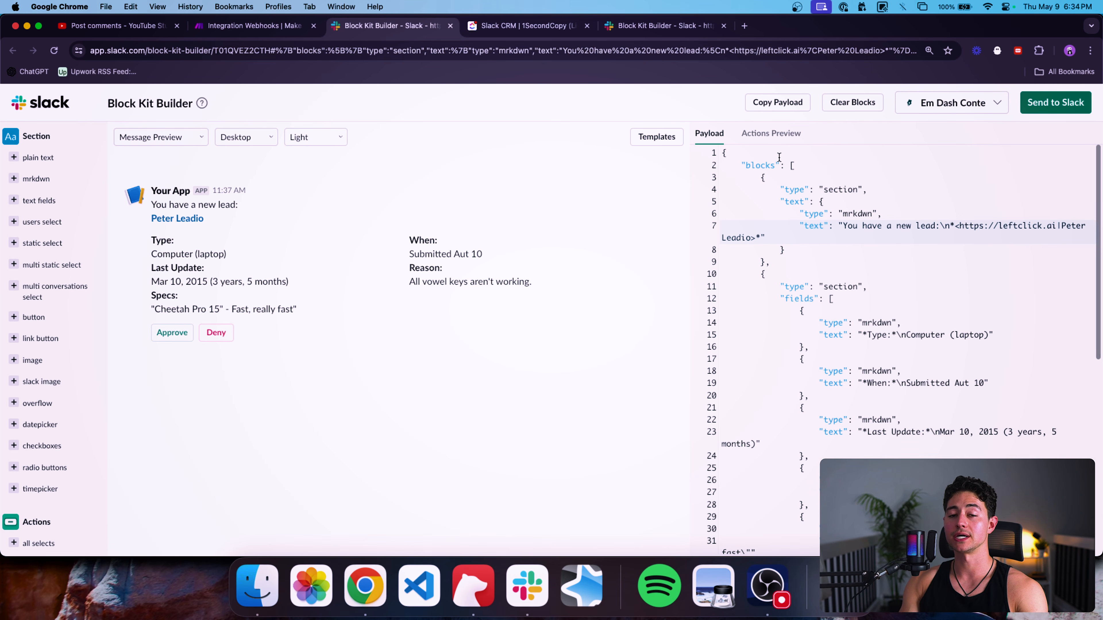
Copy the full web address of the new lead's ClickUp task, then return to Block Kit Builder.
click(547, 31)
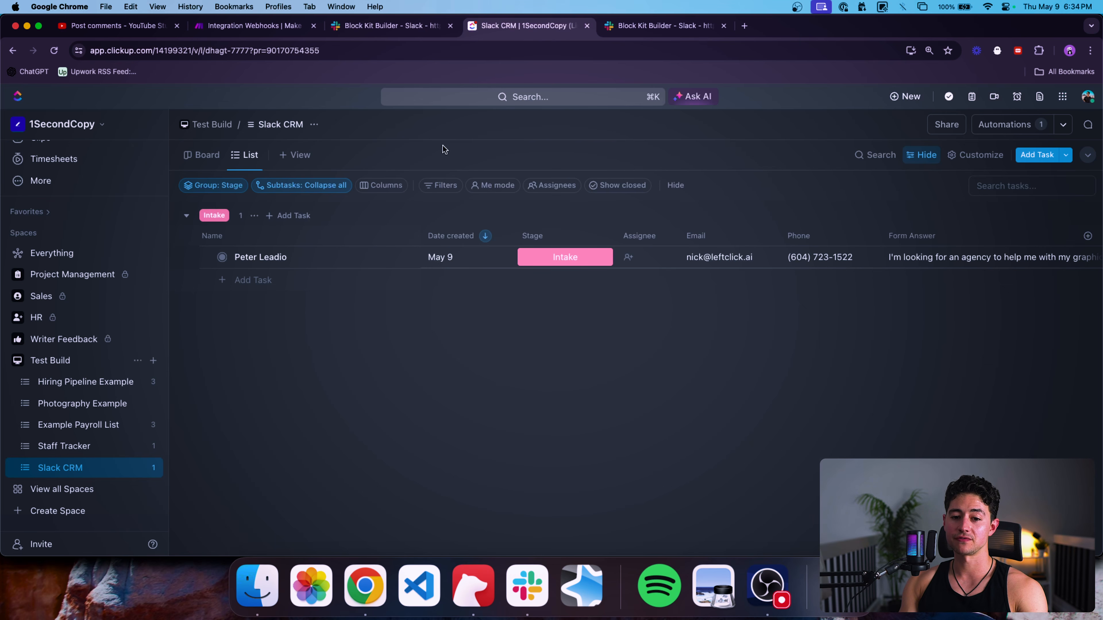
click(290, 259)
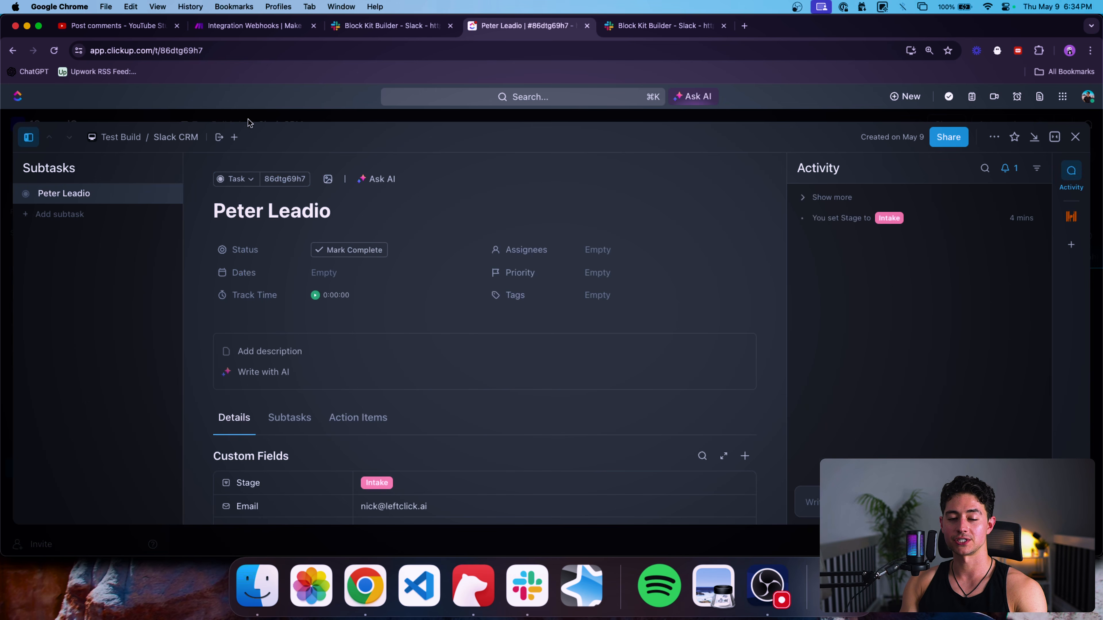
click(242, 44)
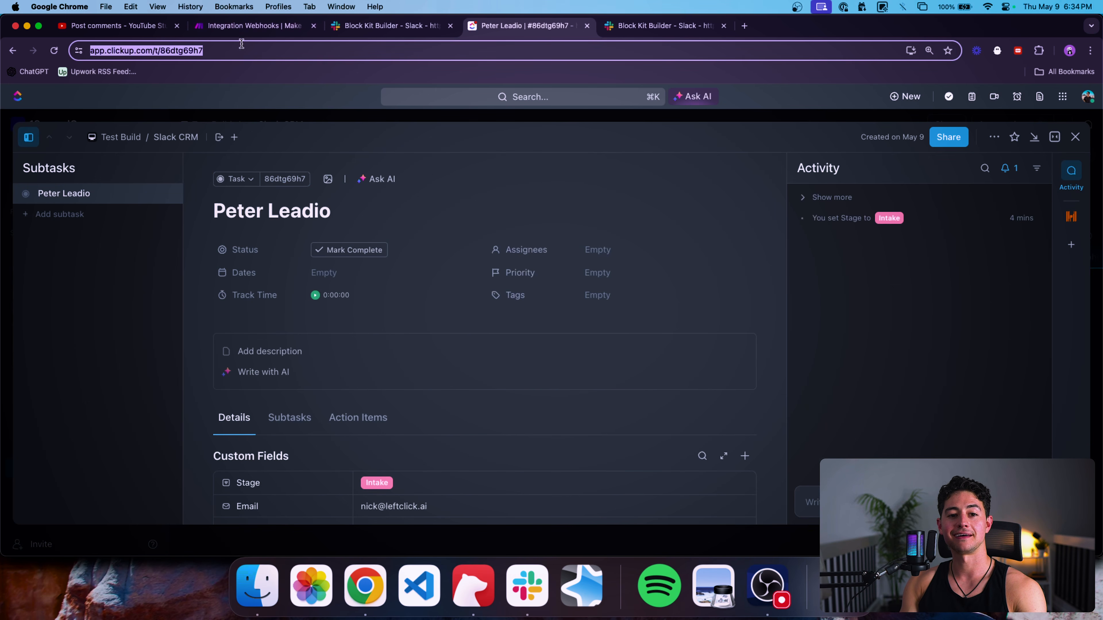
click(241, 49)
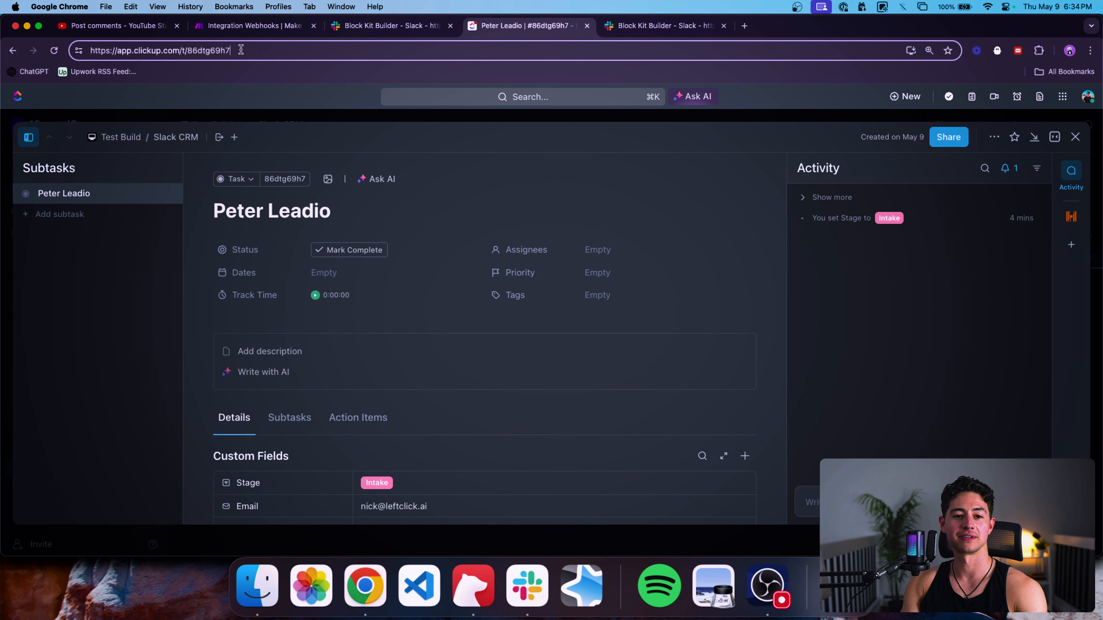
drag(246, 49, 72, 51)
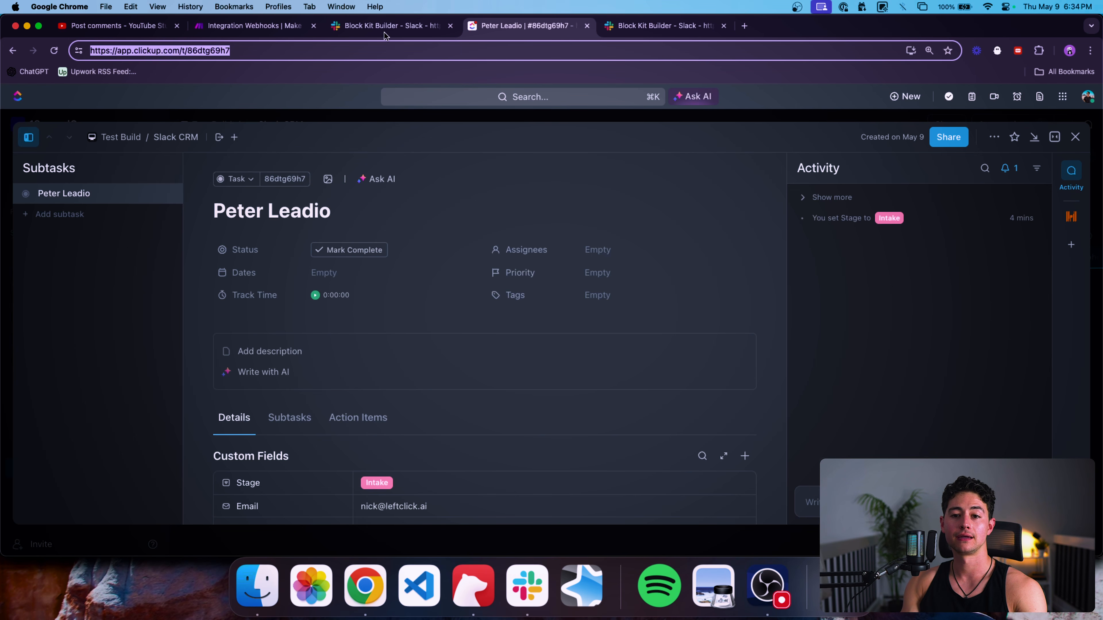
click(388, 26)
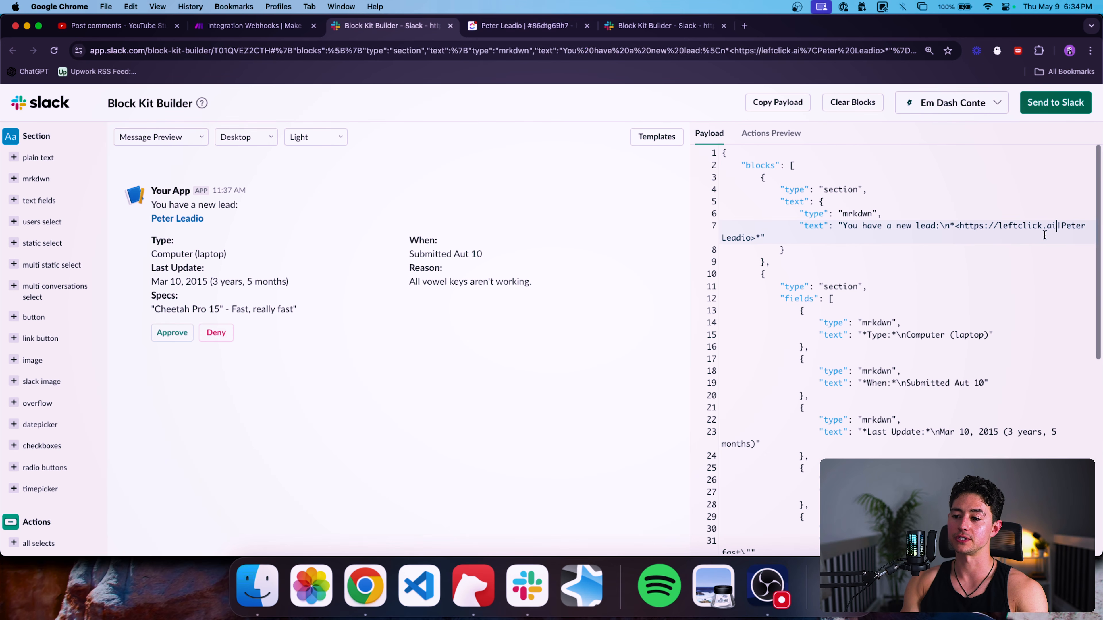
Replace the lead link's leftclick.ai target with the copied ClickUp task URL and test it in the preview.
drag(959, 227, 1056, 226)
key(super+v)
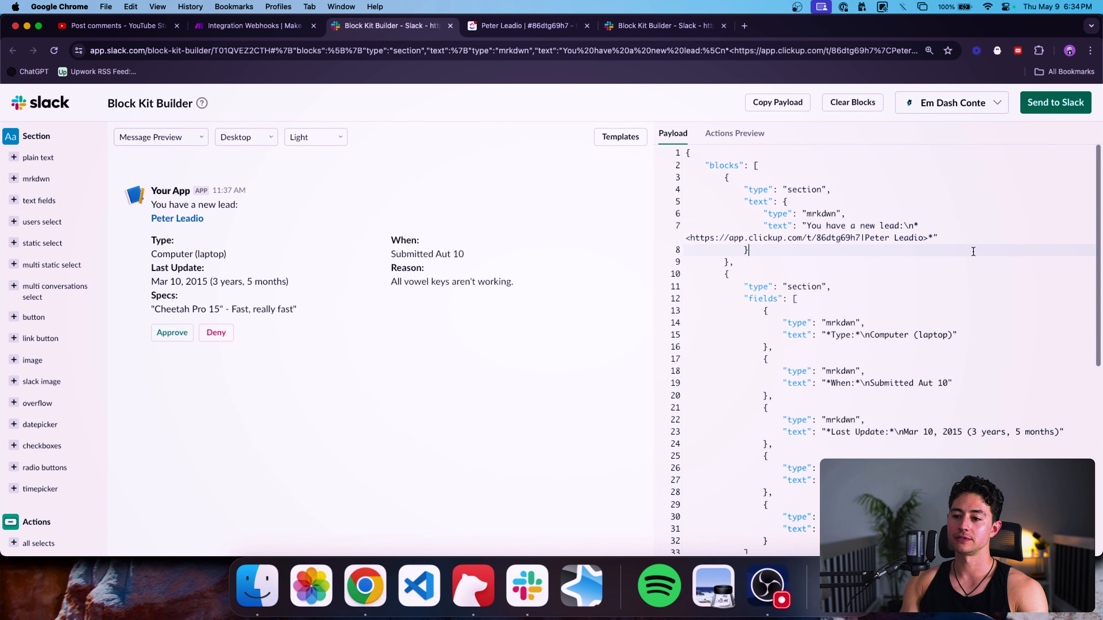
click(189, 220)
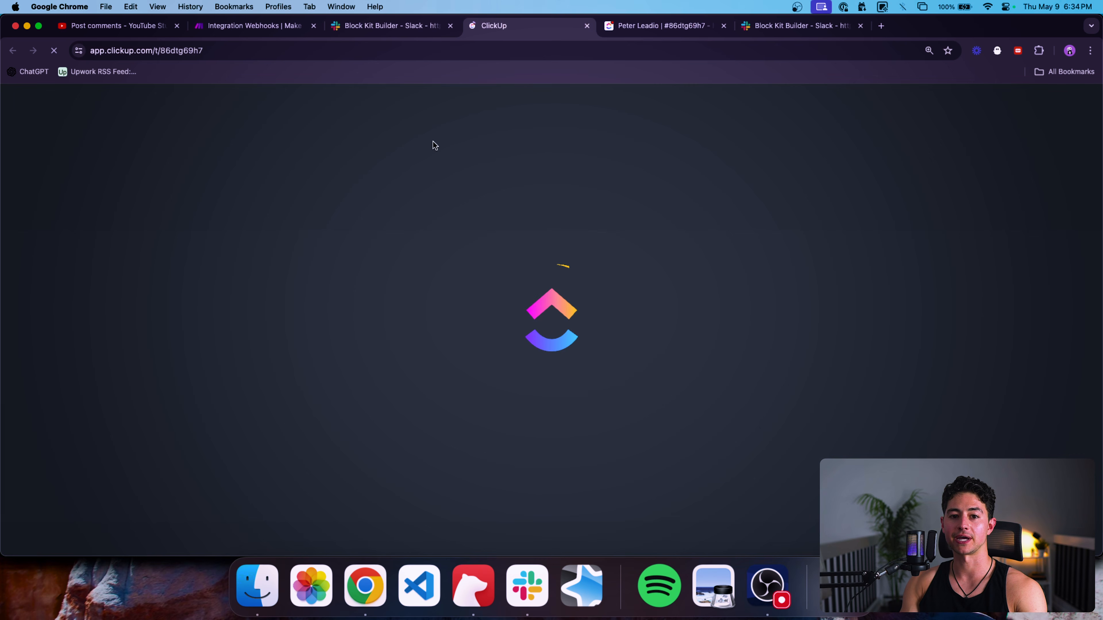
key(super+w)
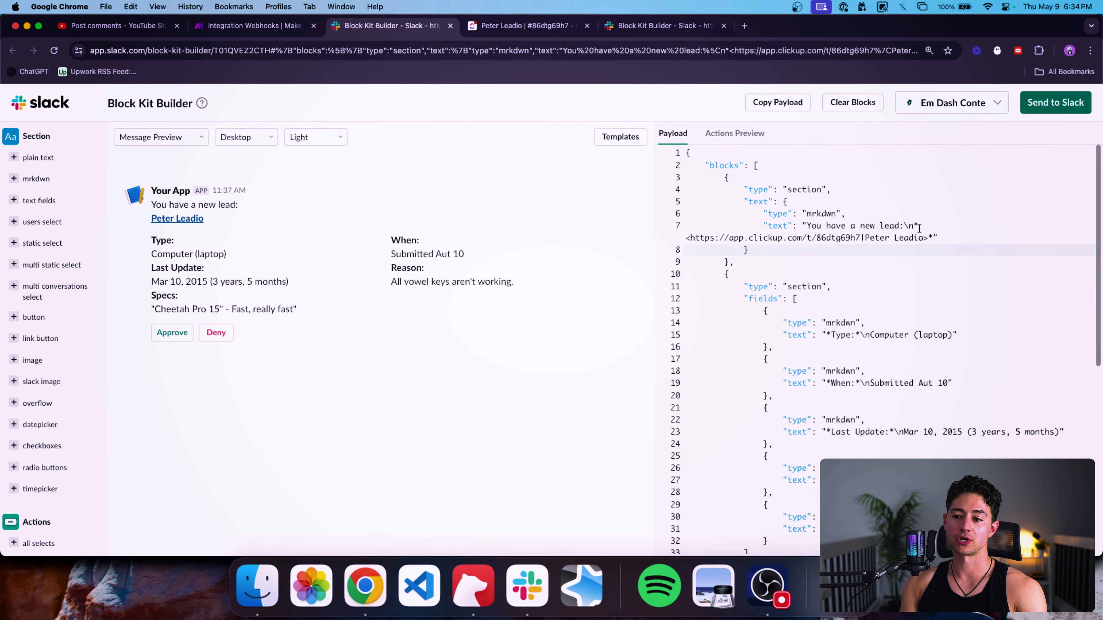
scroll(829, 257, down, 1)
click(795, 256)
scroll(796, 258, down, 3)
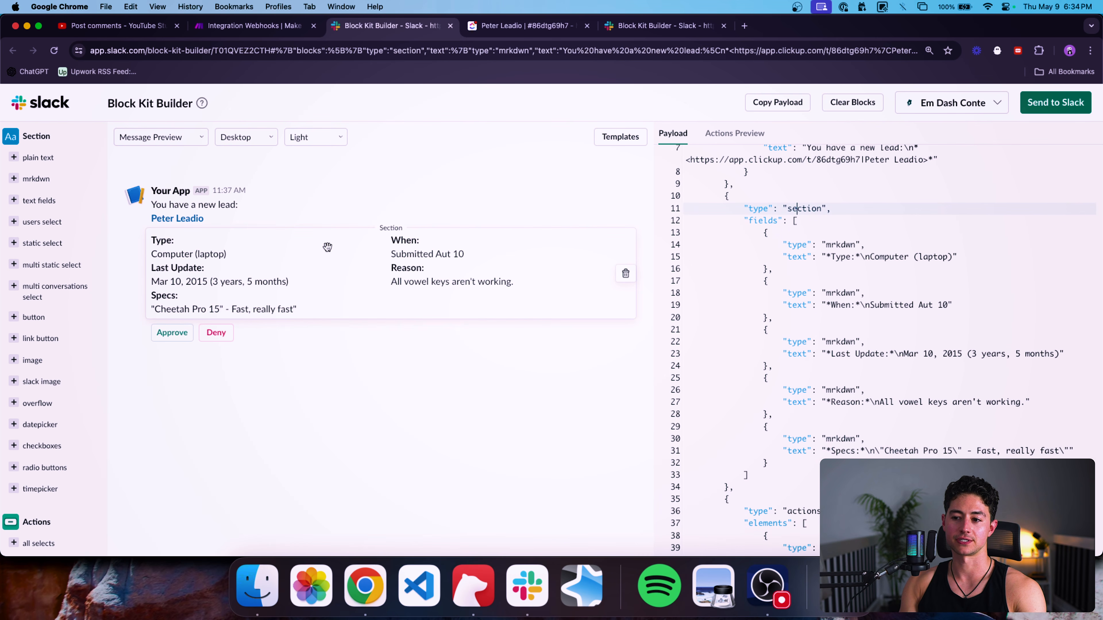
Rename the first field from Type to Email and replace Computer (laptop) with the lead's email address.
click(762, 219)
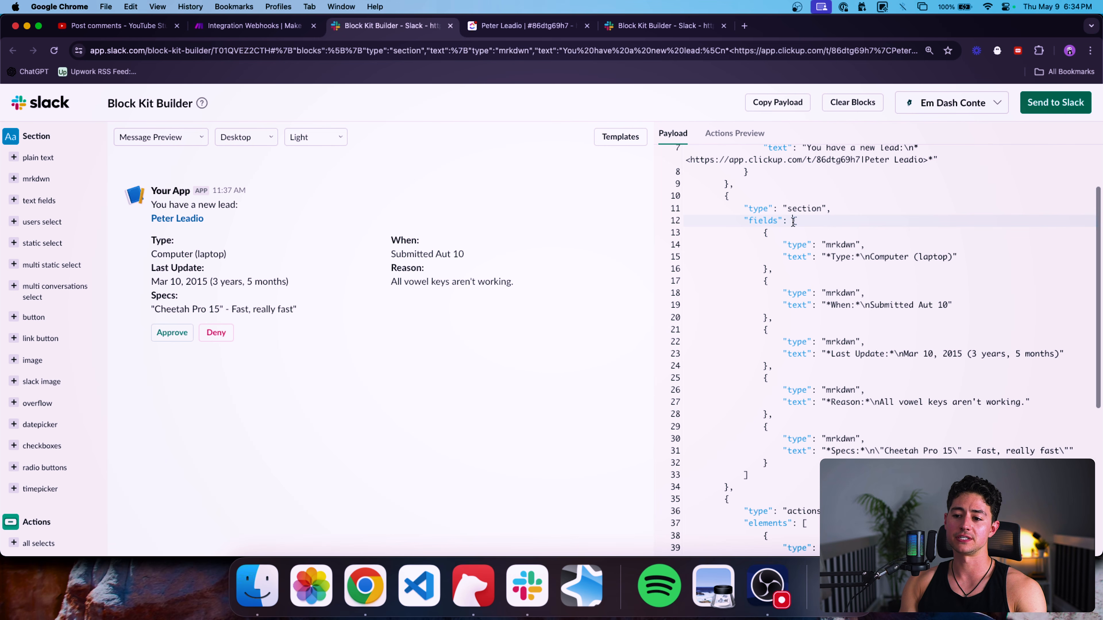
drag(765, 232, 767, 267)
click(798, 240)
double_click(847, 241)
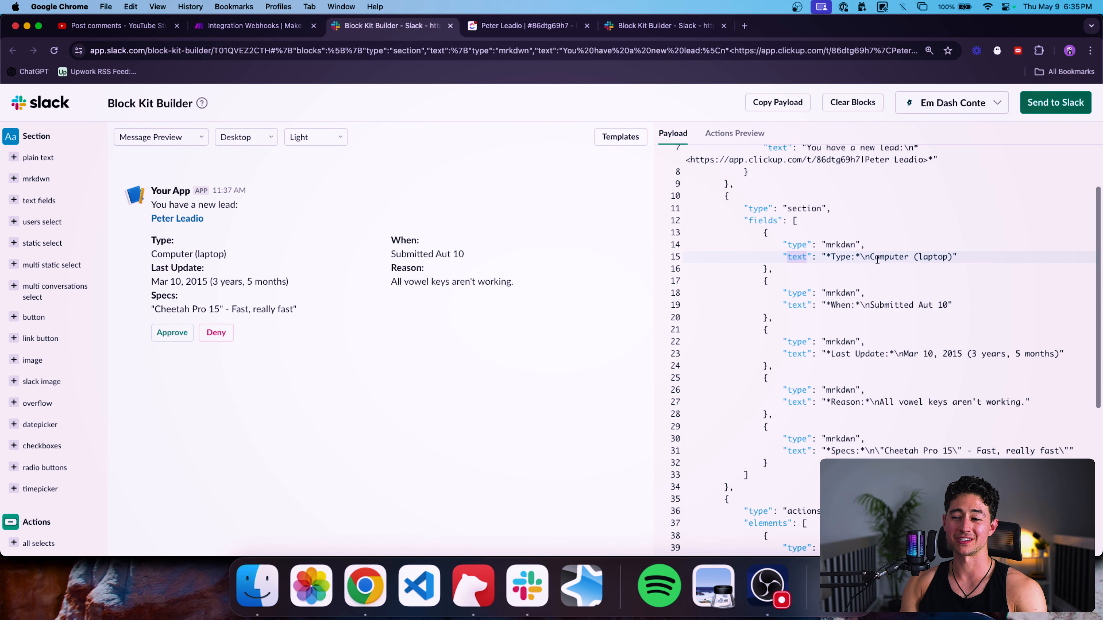
double_click(842, 257)
text(Emai)
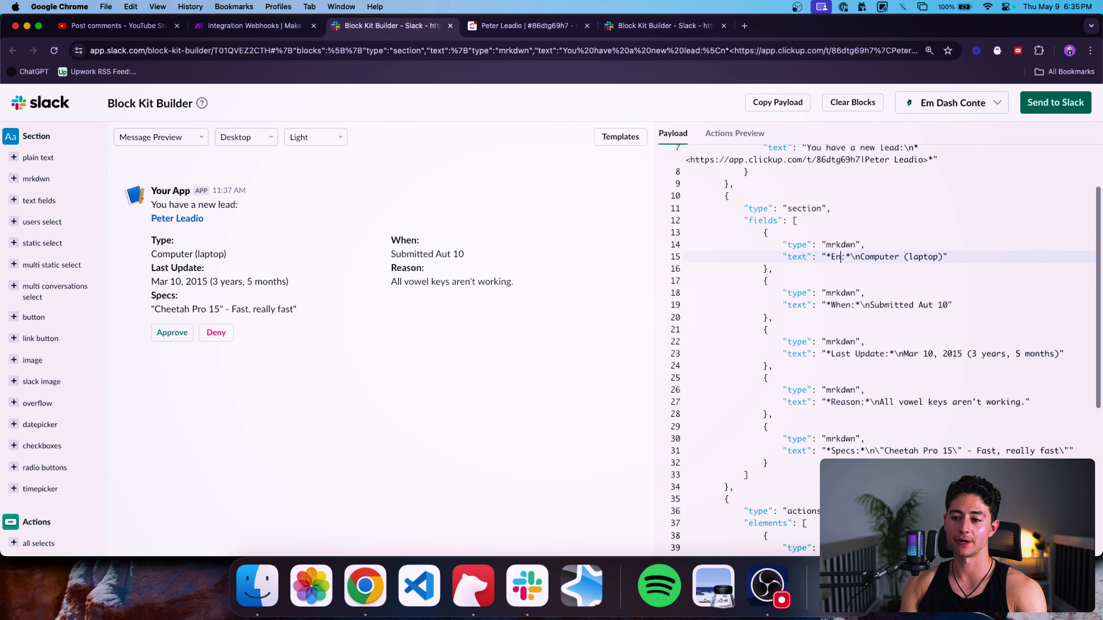
text(l)
key(alt+shift+Right)
key(alt+shift+Right)
key(alt+shift+Right)
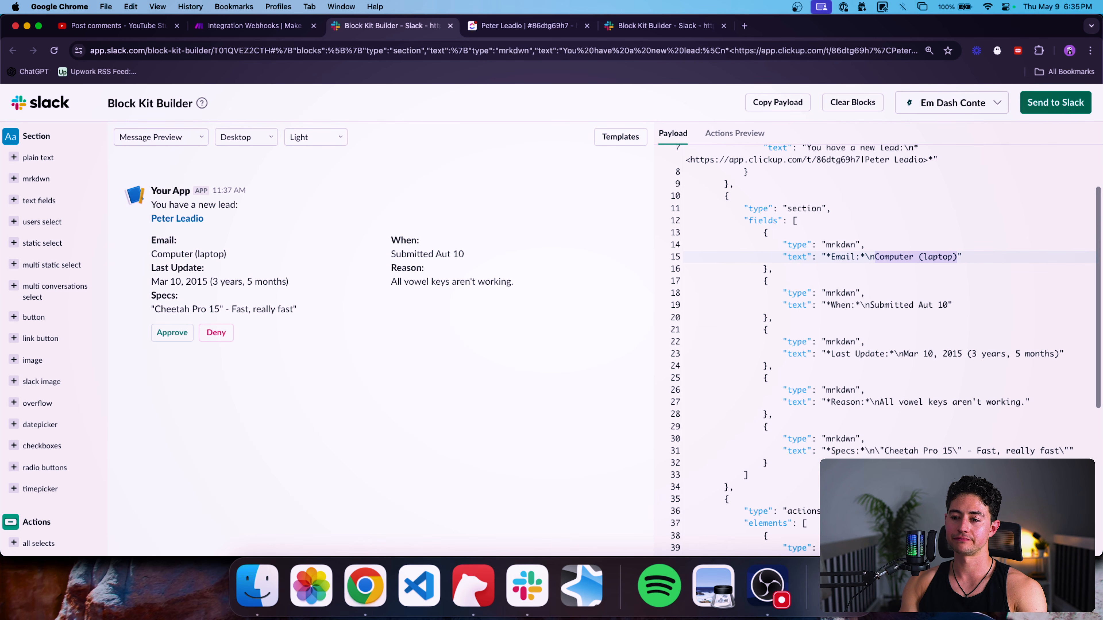
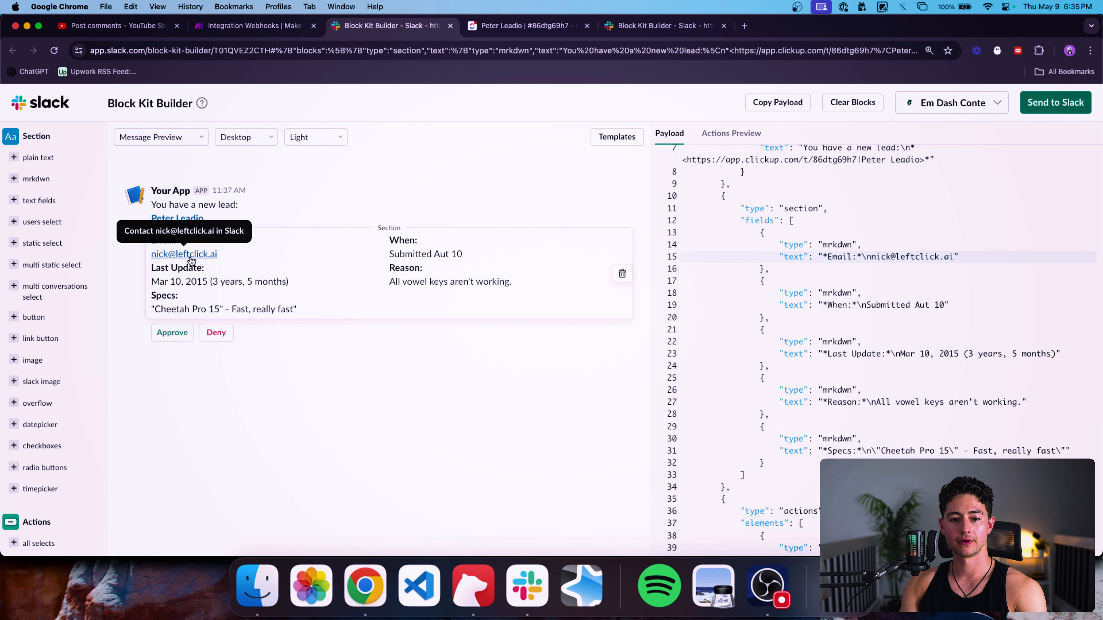
scroll(858, 296, down, 1)
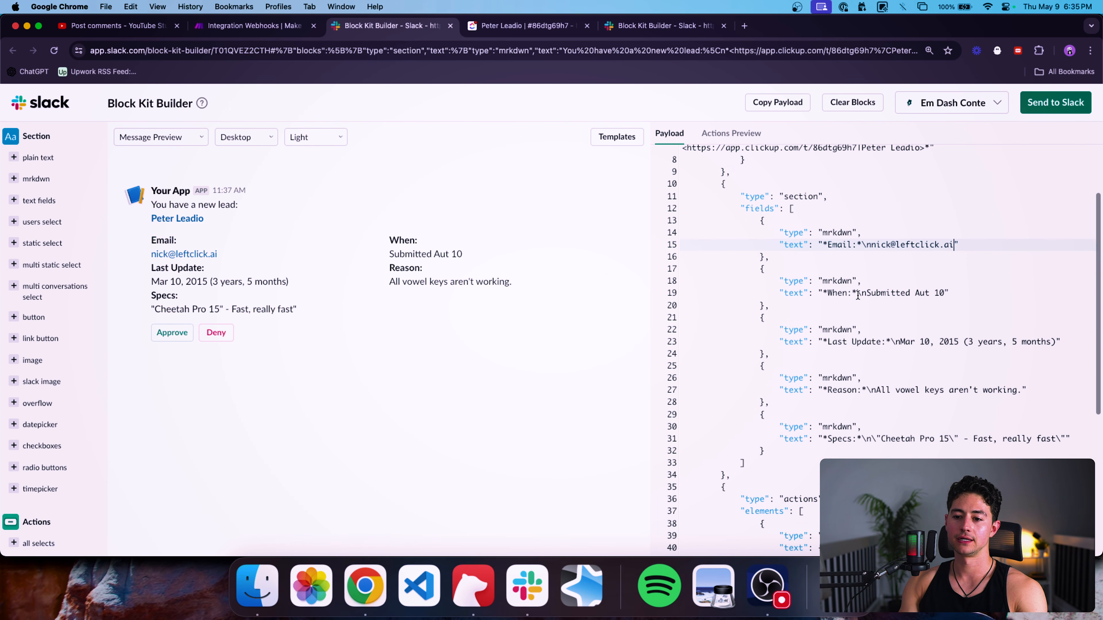
click(869, 294)
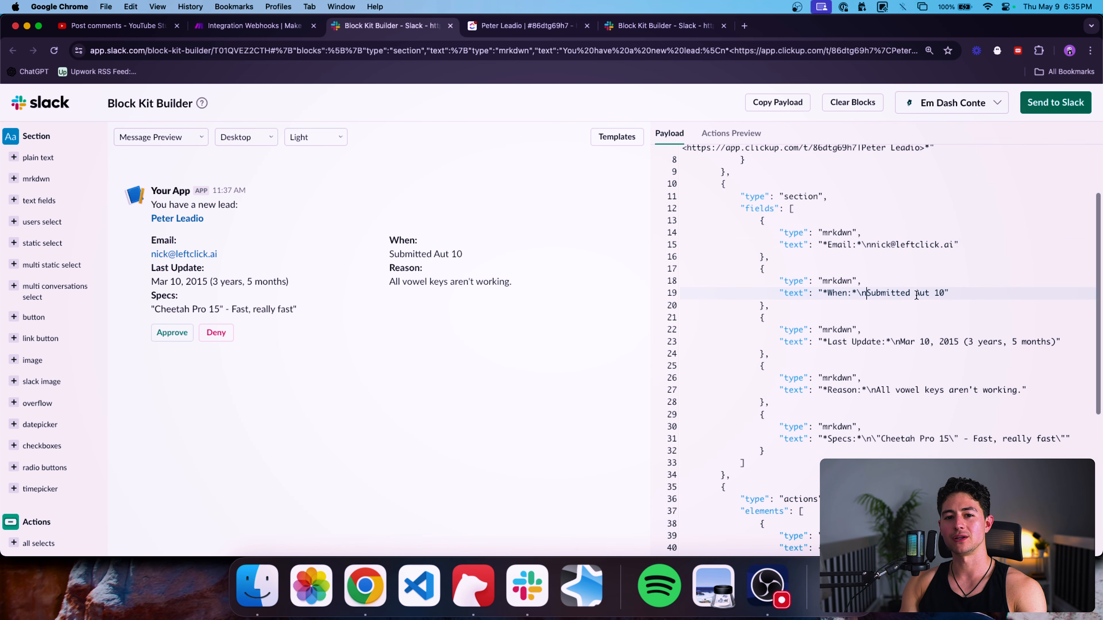
key(ctrl+Tab)
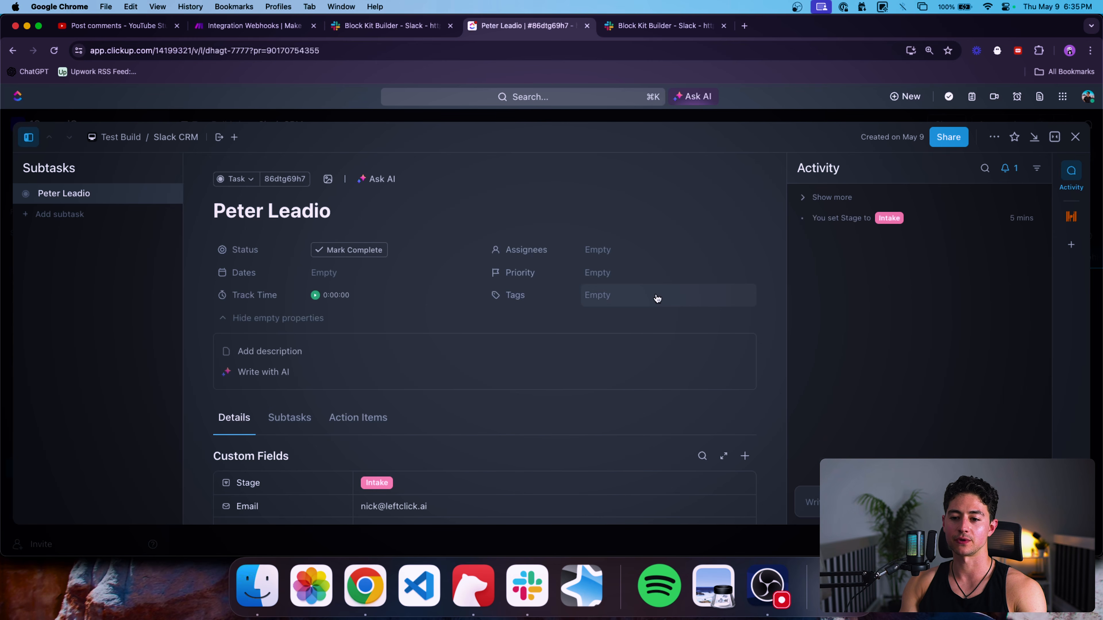
Rename the second field from When to Phone and replace Submitted Aut 10 with the lead's phone number.
key(Escape)
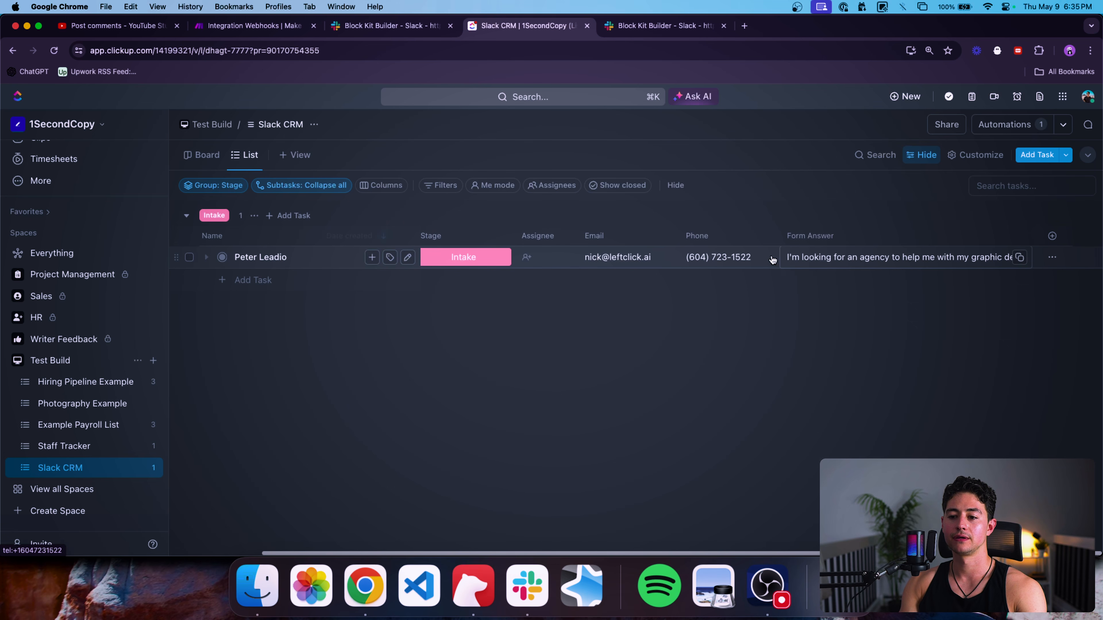
key(ctrl+shift+Tab)
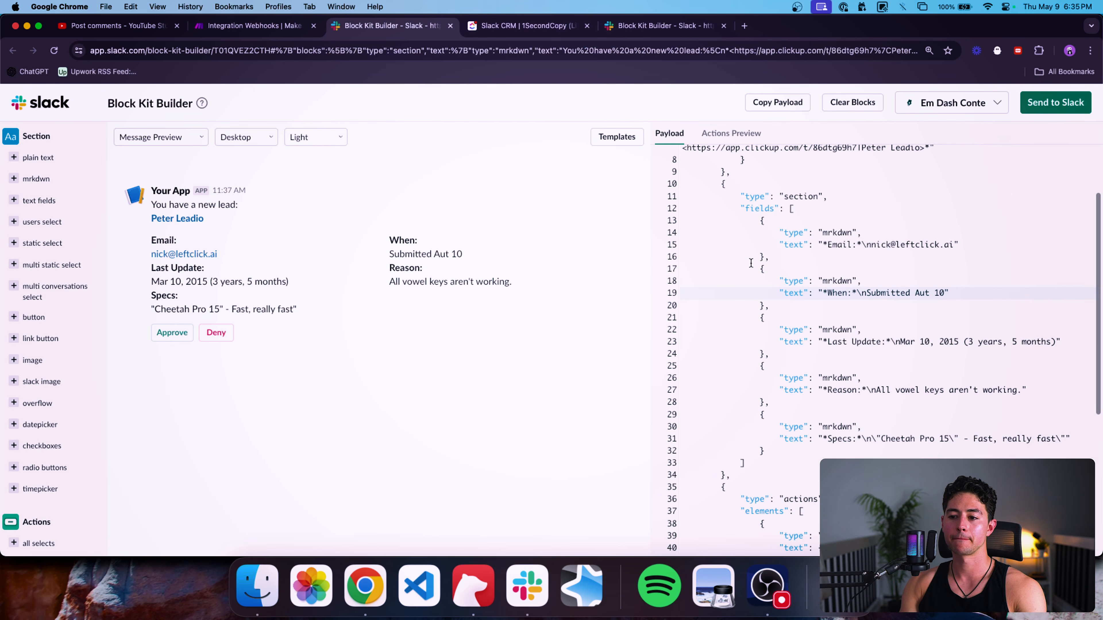
key(Left)
key(alt+shift+Left)
text(Phone)
key(Right)
key(Right)
key(Right)
key(Right)
key(alt+shift+Right)
key(alt+shift+Right)
key(alt+shift+Right)
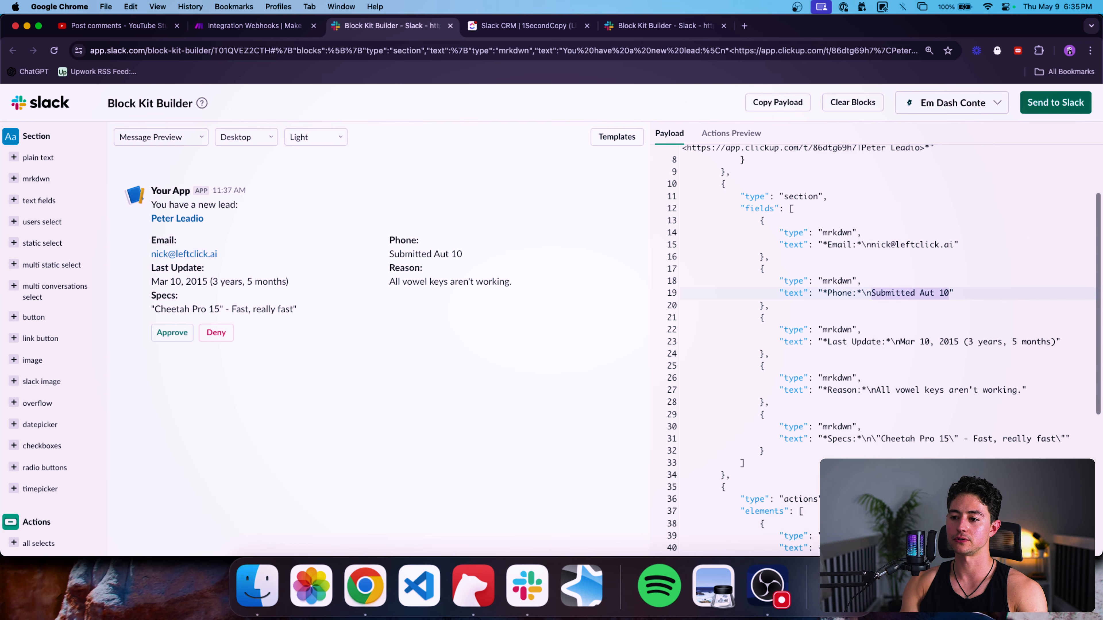
key(BackSpace)
key(ctrl+Tab)
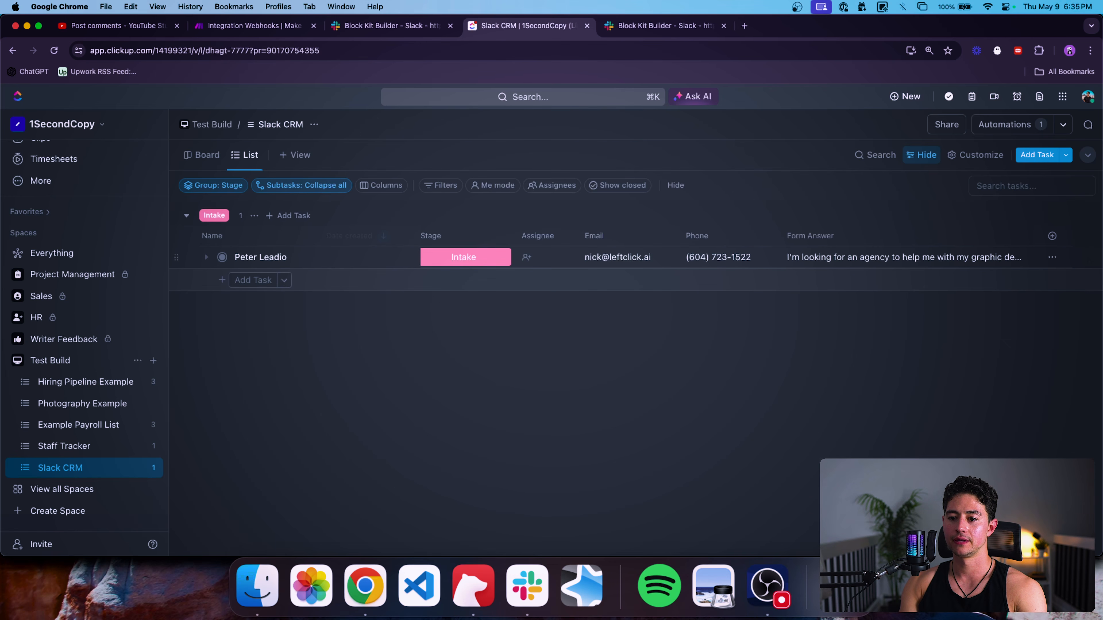
key(ctrl+shift+Tab)
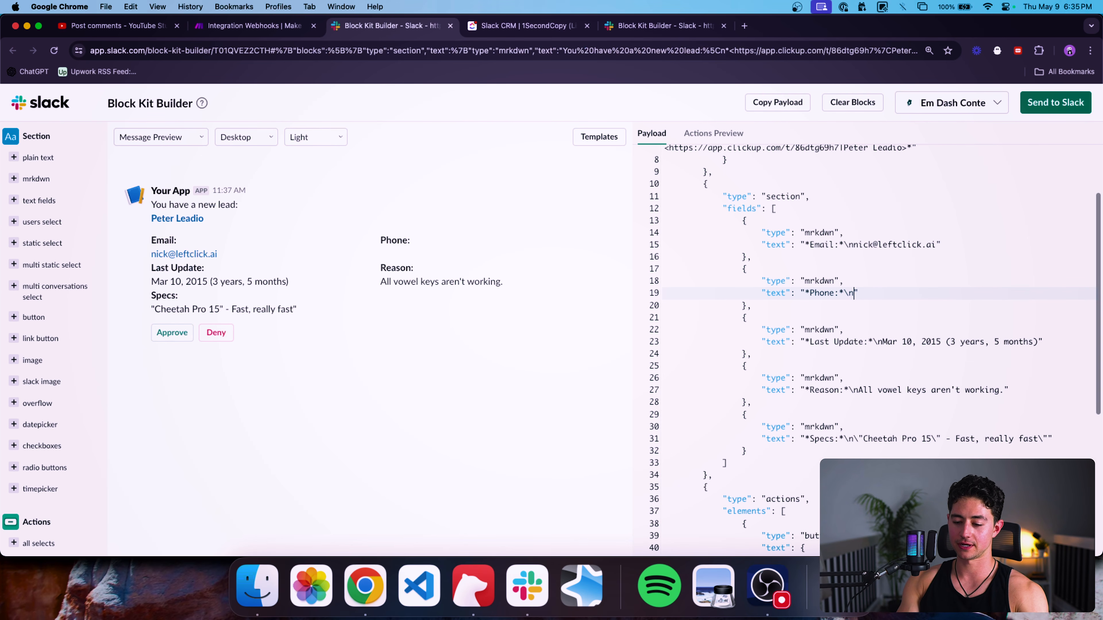
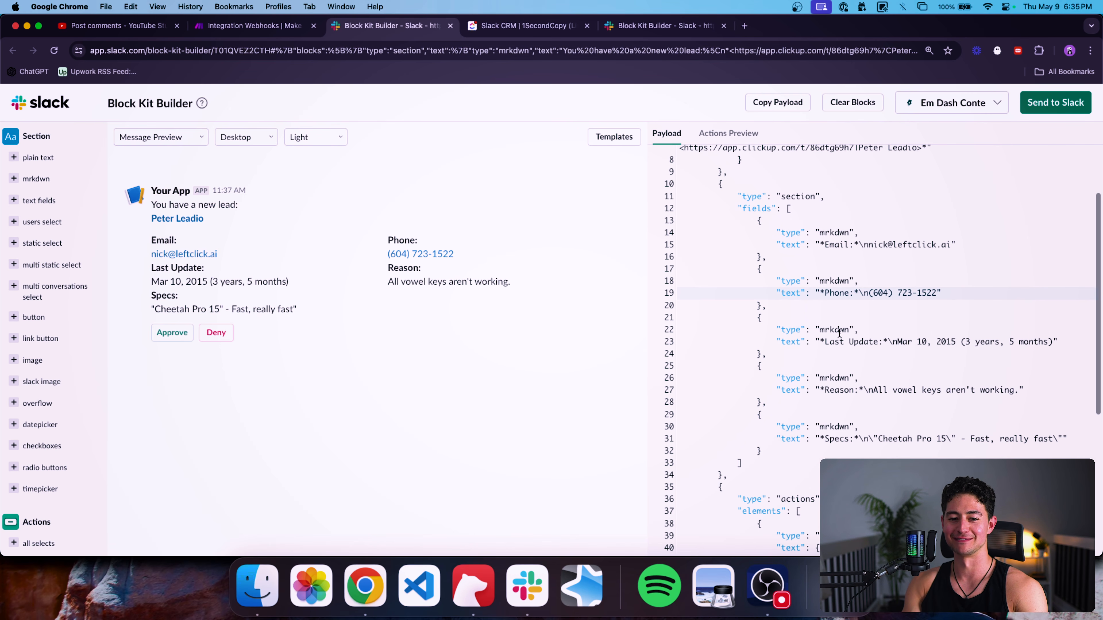
scroll(924, 347, down, 2)
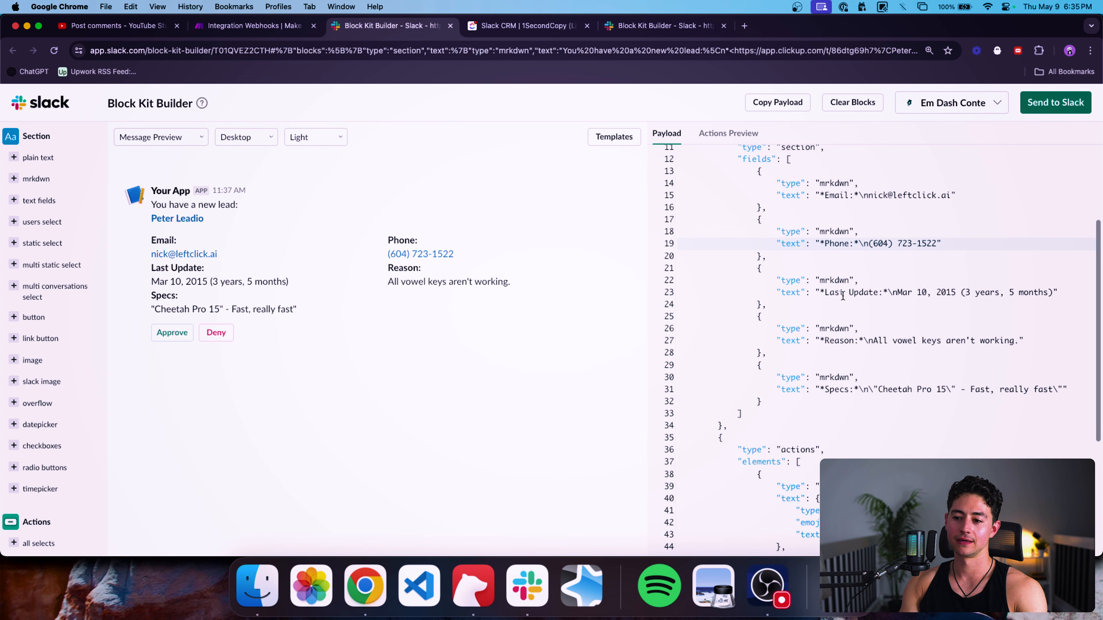
Rename the Last Update field to Form answer and paste in the lead's ClickUp form answer.
click(826, 295)
key(shift+alt+Right)
key(shift+alt+Right)
text(Fo)
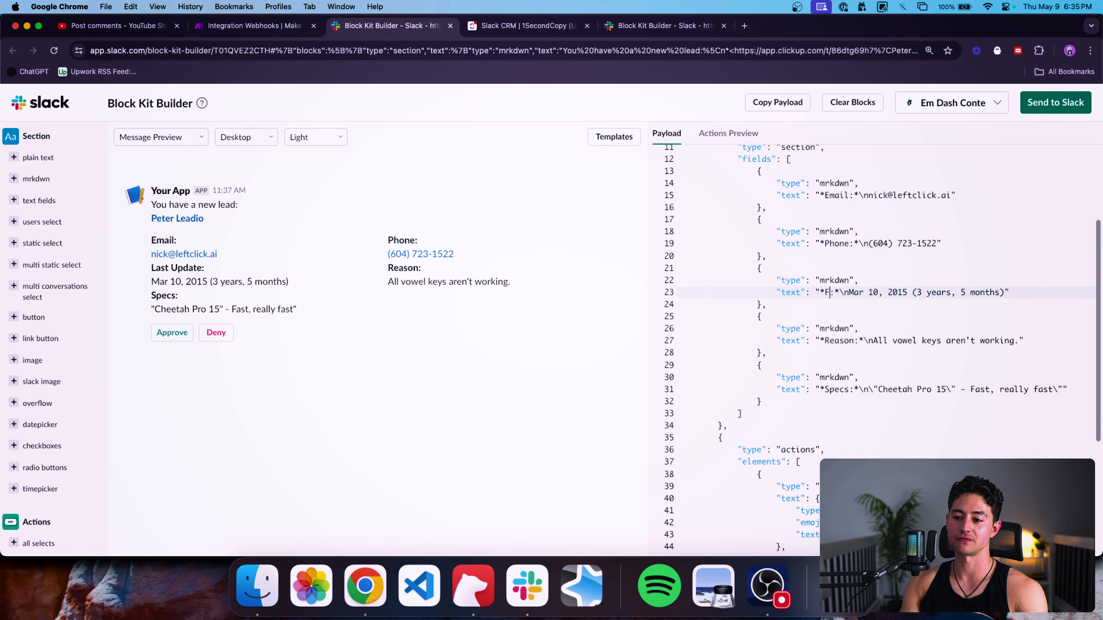
text(rm answer)
key(Right)
key(Right)
key(Right)
key(Right)
shift+click(1051, 294)
key(BackSpace)
key(ctrl+Tab)
triple_click(970, 260)
key(super+c)
key(ctrl+shift+Tab)
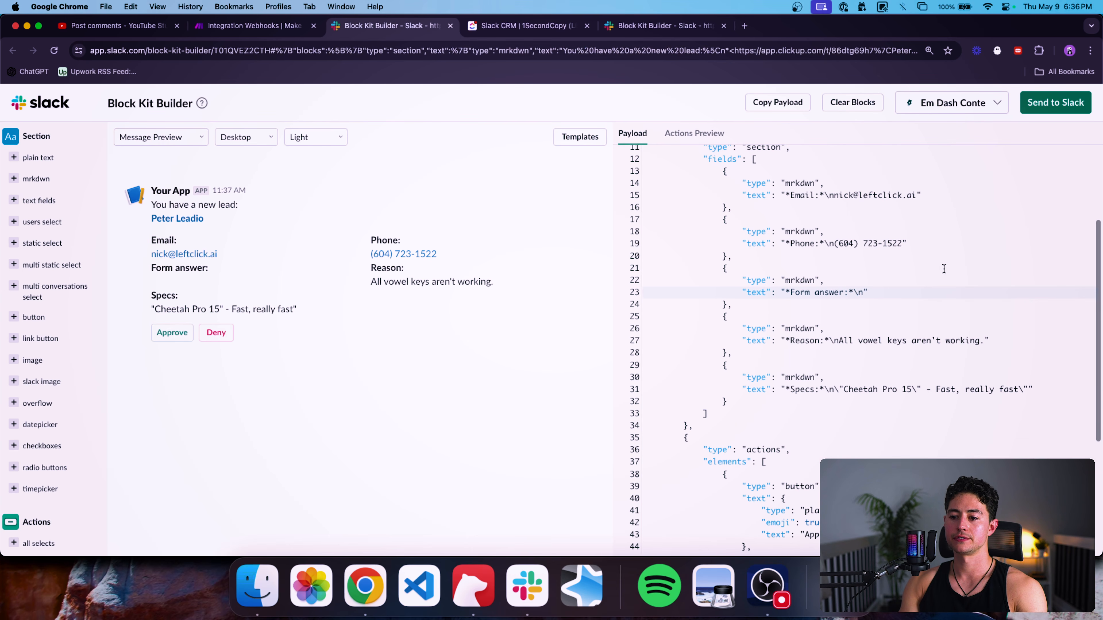
key(super+v)
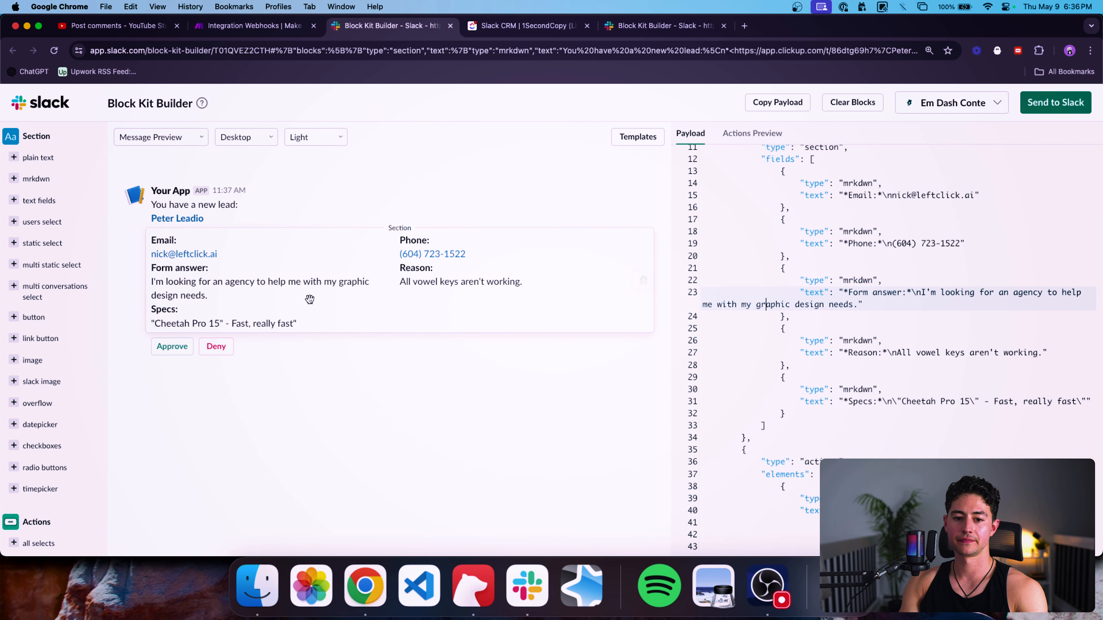
Delete the Reason and Specs field blocks from the payload.
scroll(870, 335, down, 1)
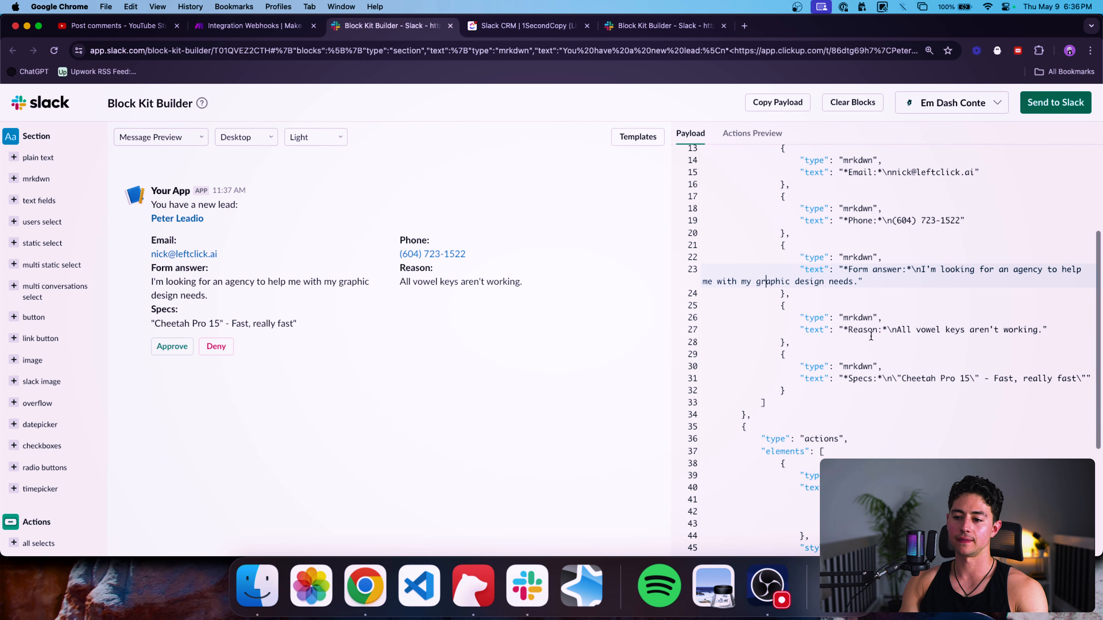
click(786, 295)
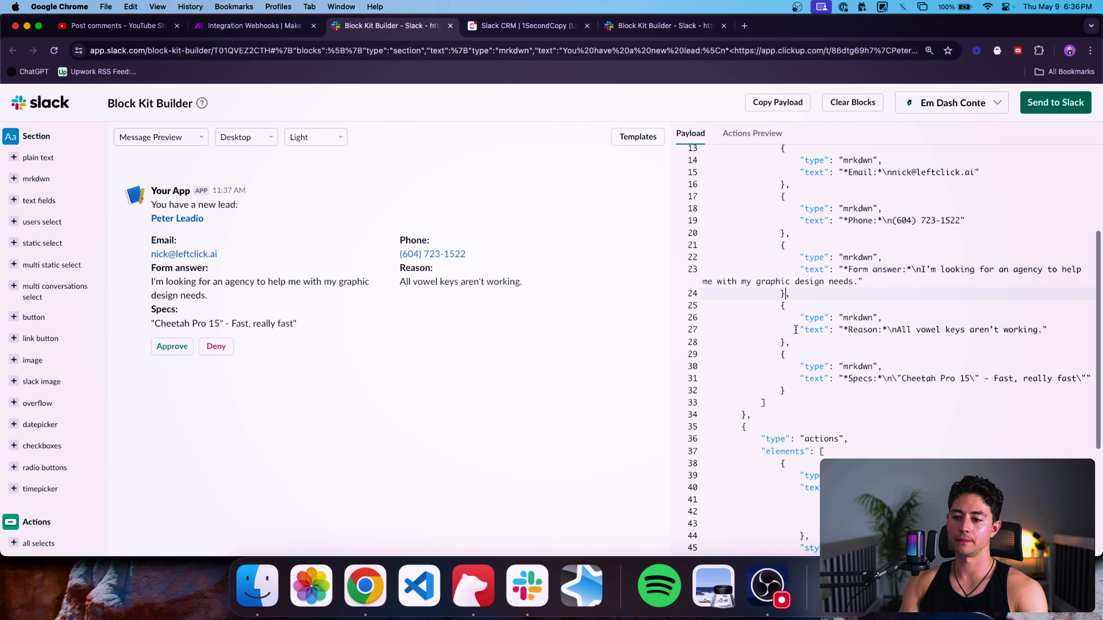
shift+click(795, 388)
key(BackSpace)
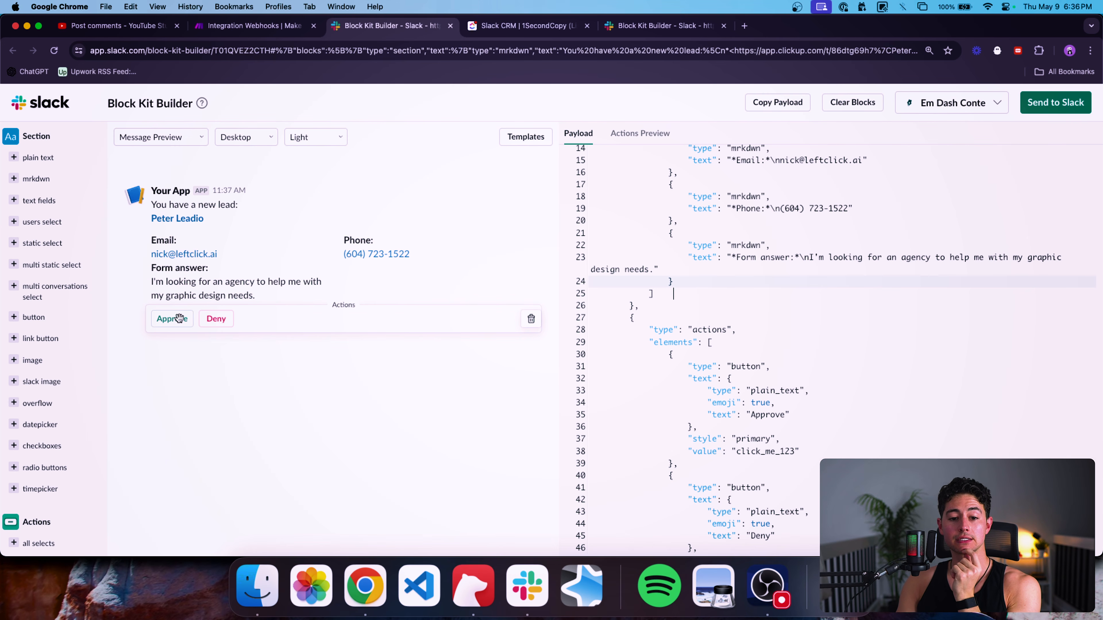
scroll(744, 354, down, 2)
click(667, 285)
scroll(690, 284, down, 1)
triple_click(660, 266)
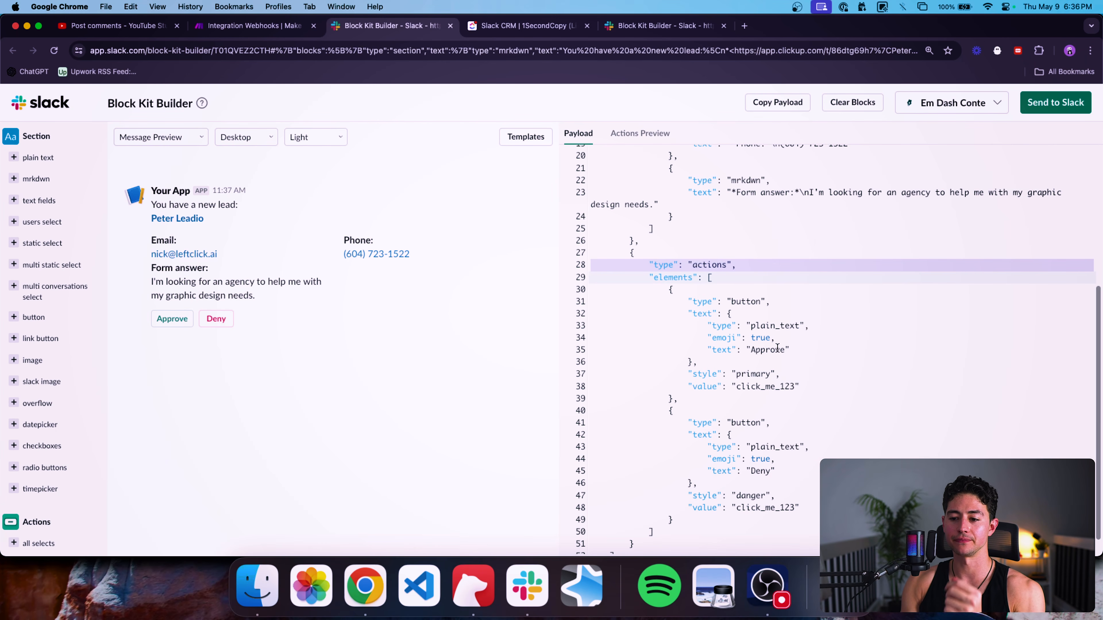
Try relabelling the Approve button as Qualify, then restore the Approve label.
click(731, 349)
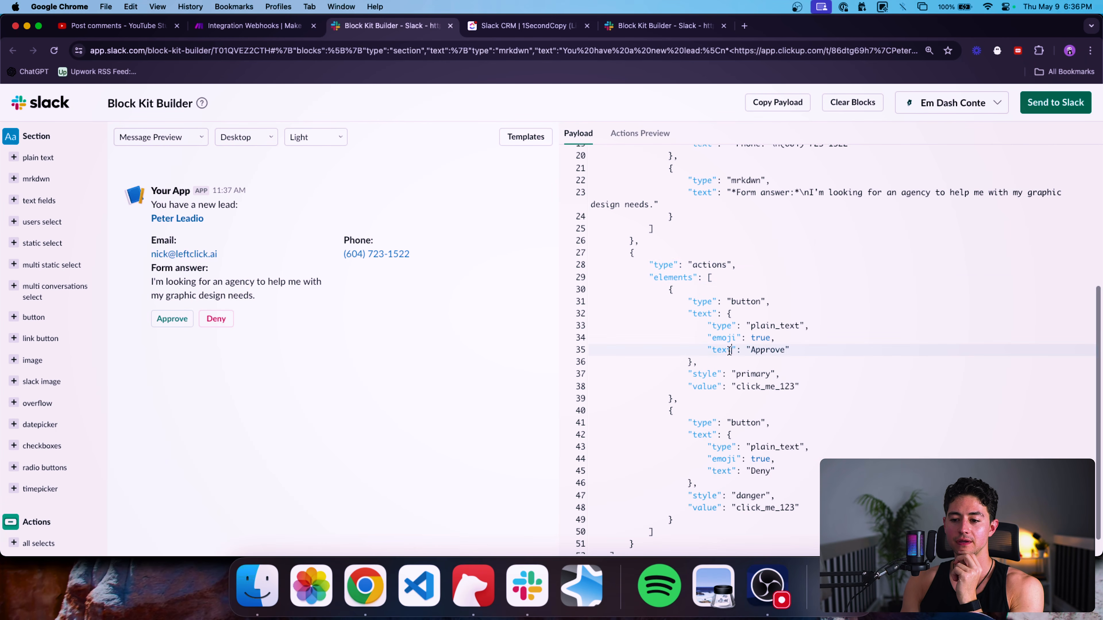
double_click(764, 349)
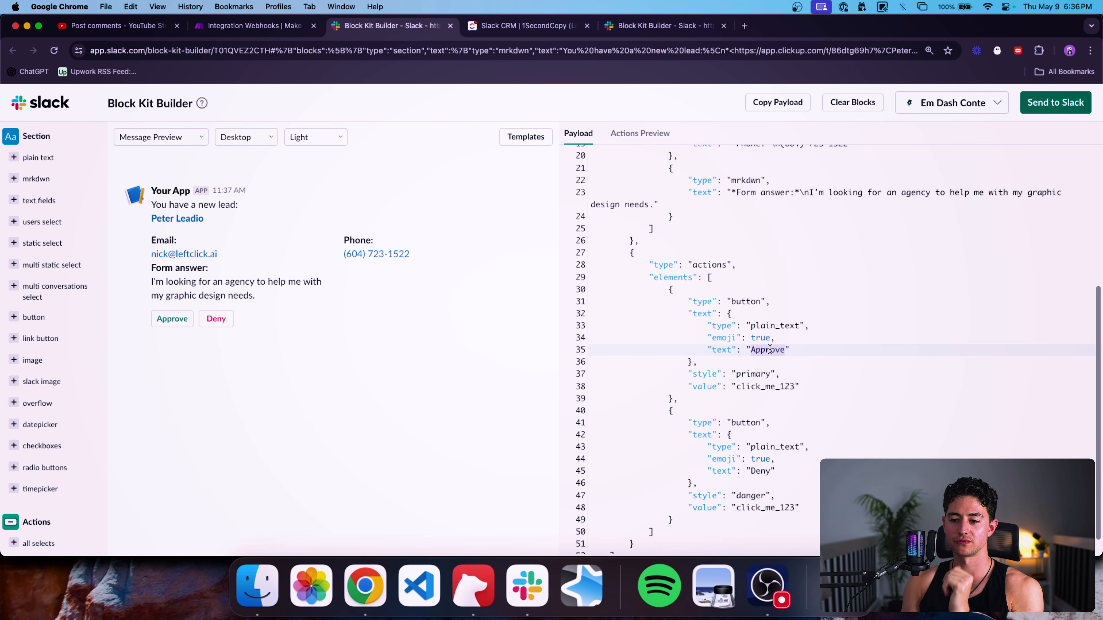
text(Qualify)
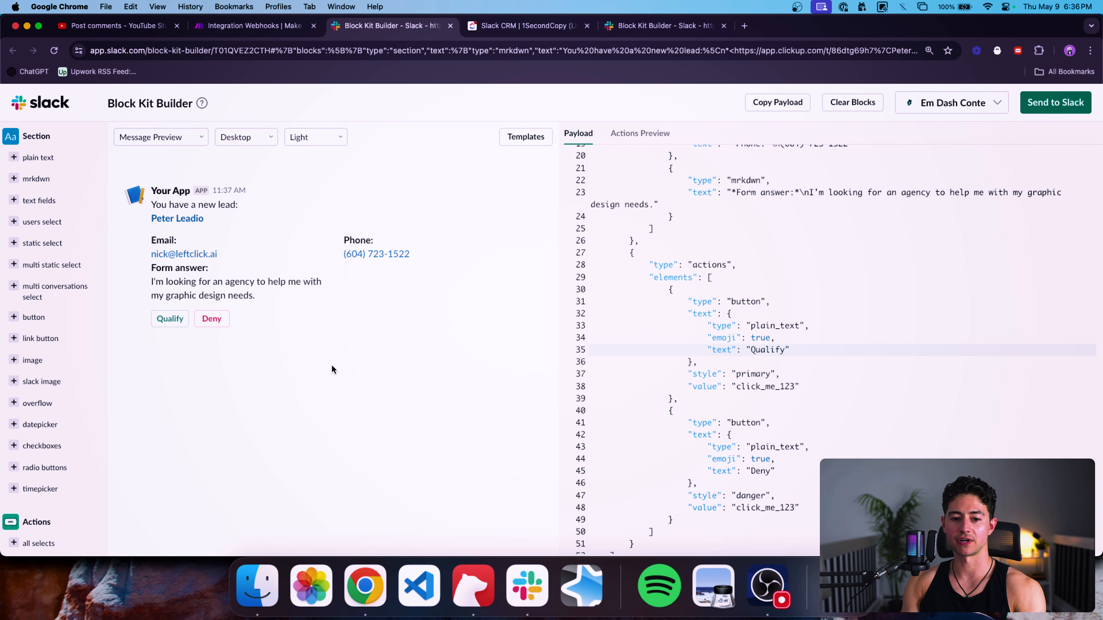
double_click(767, 350)
text(Approve)
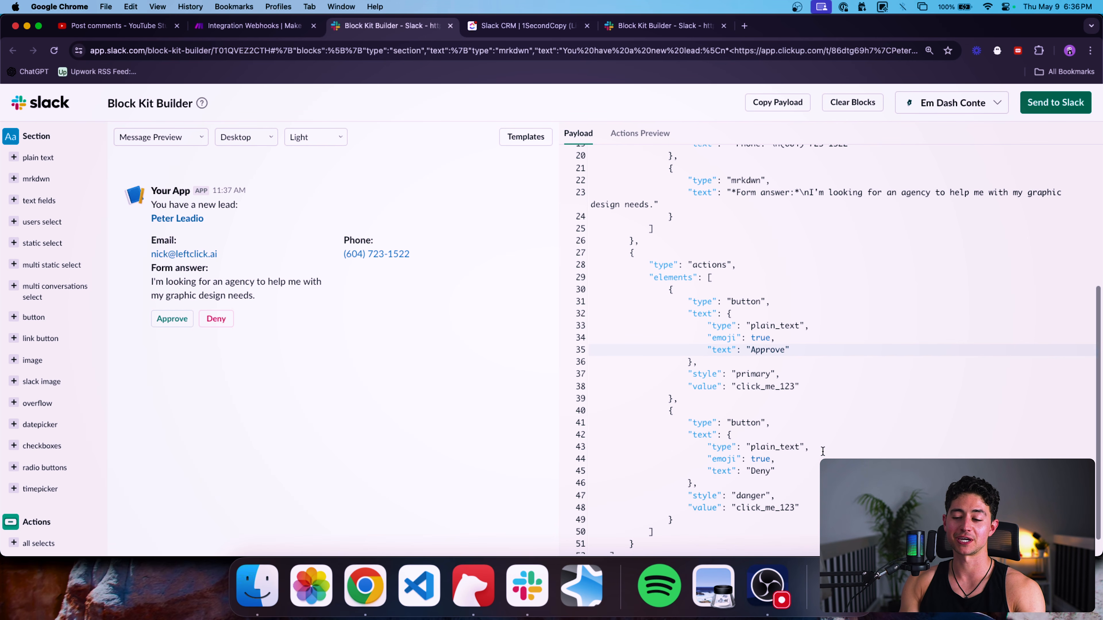
scroll(799, 389, up, 5)
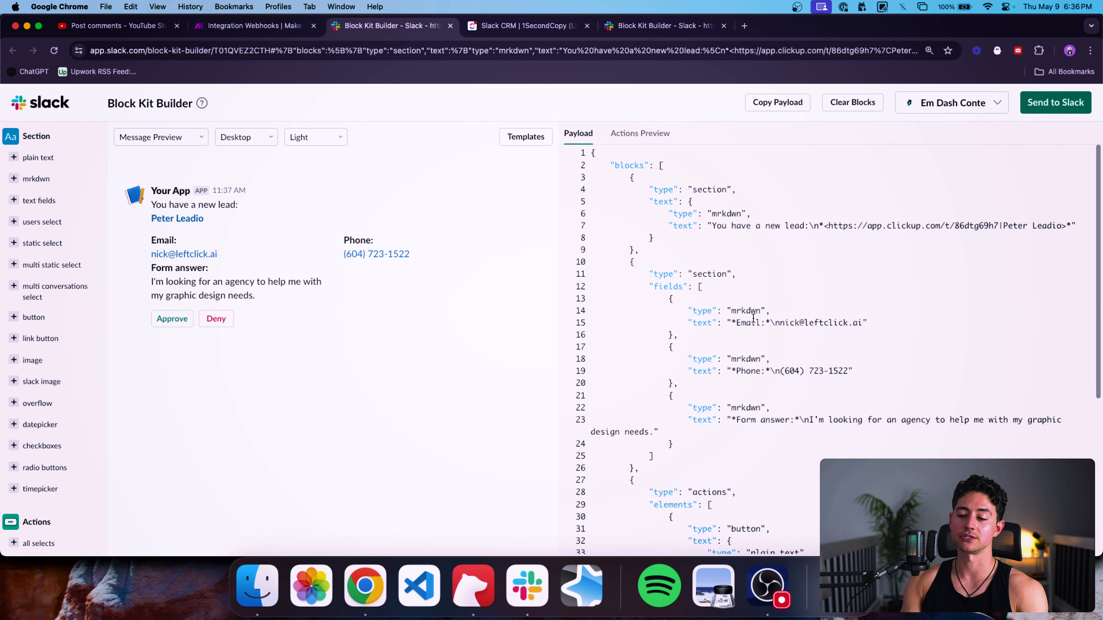
scroll(764, 324, down, 2)
scroll(805, 335, down, 5)
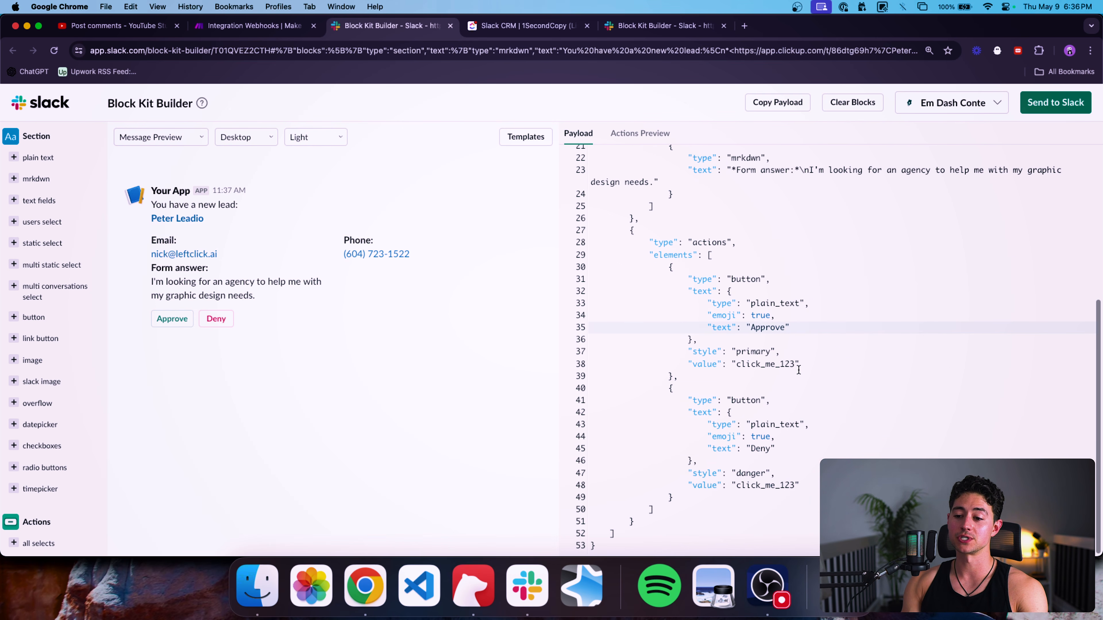
Change the Approve button's value from click_me_123 to qualified.
click(795, 365)
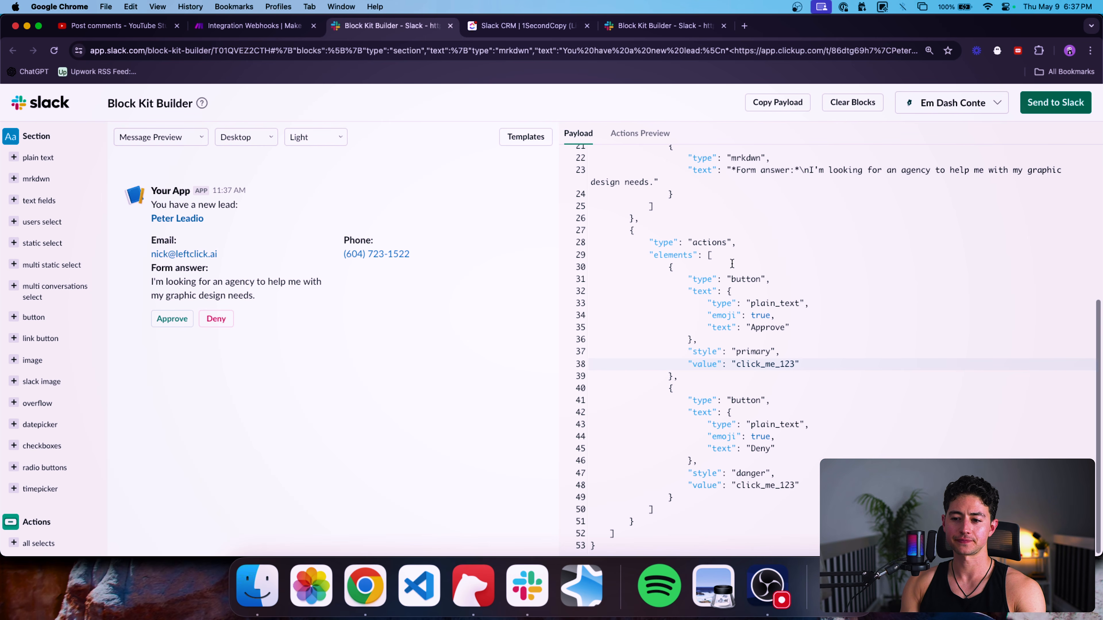
click(649, 254)
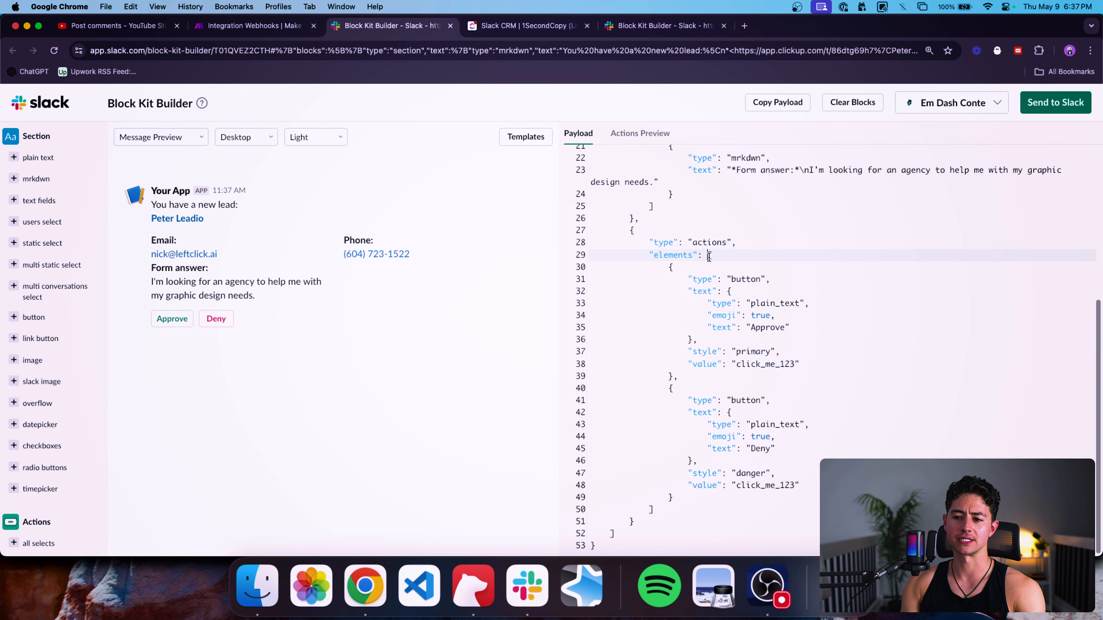
click(672, 270)
double_click(758, 351)
double_click(767, 327)
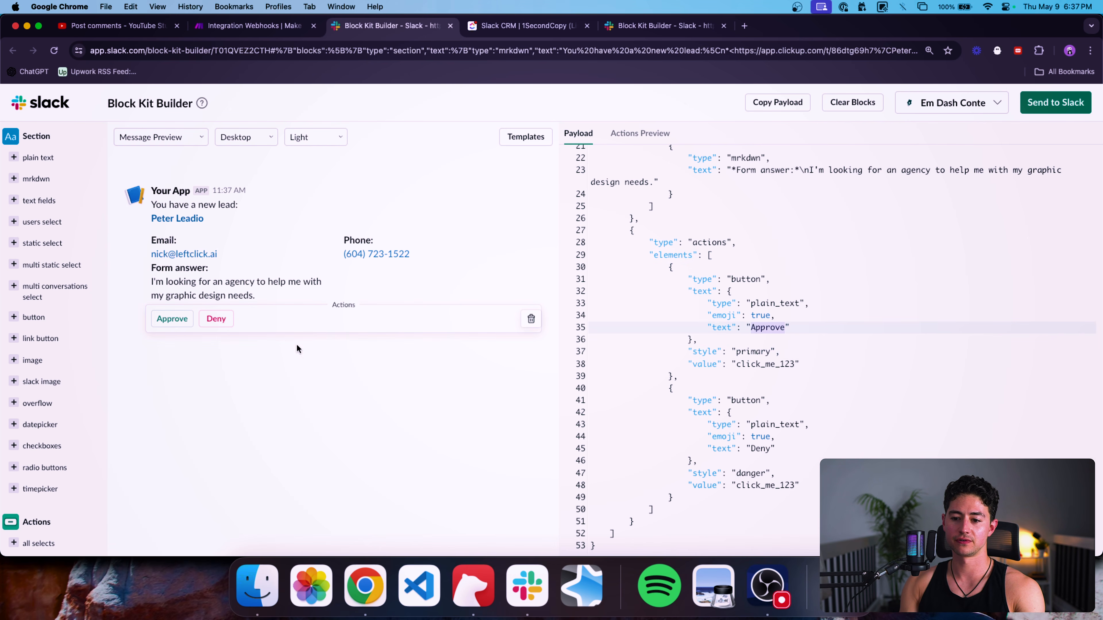
double_click(758, 364)
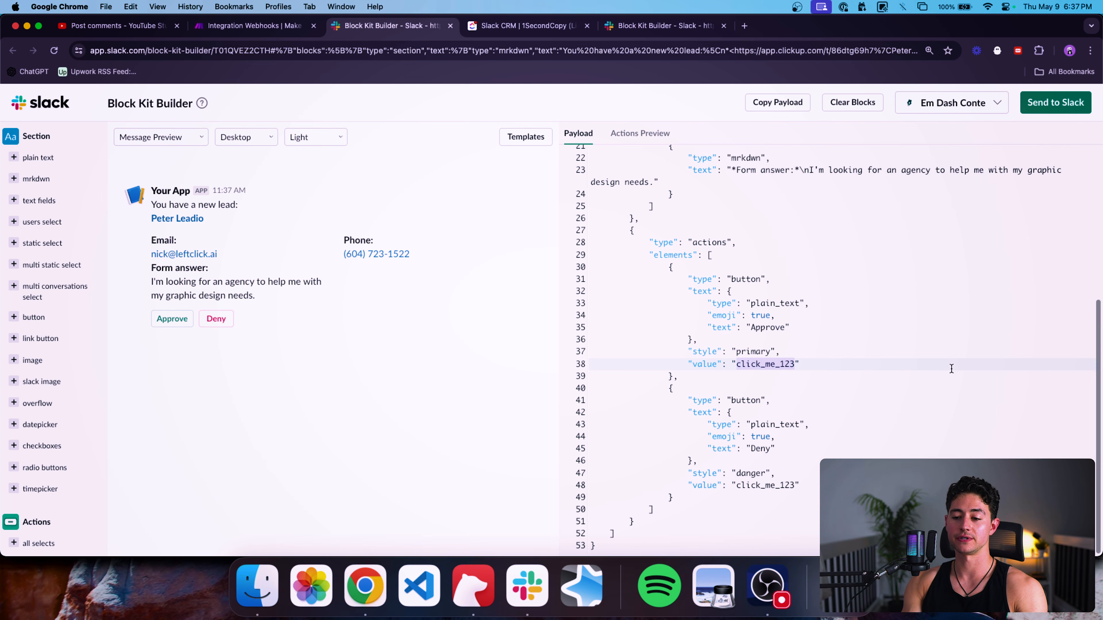
text(app)
key(BackSpace)
key(BackSpace)
key(BackSpace)
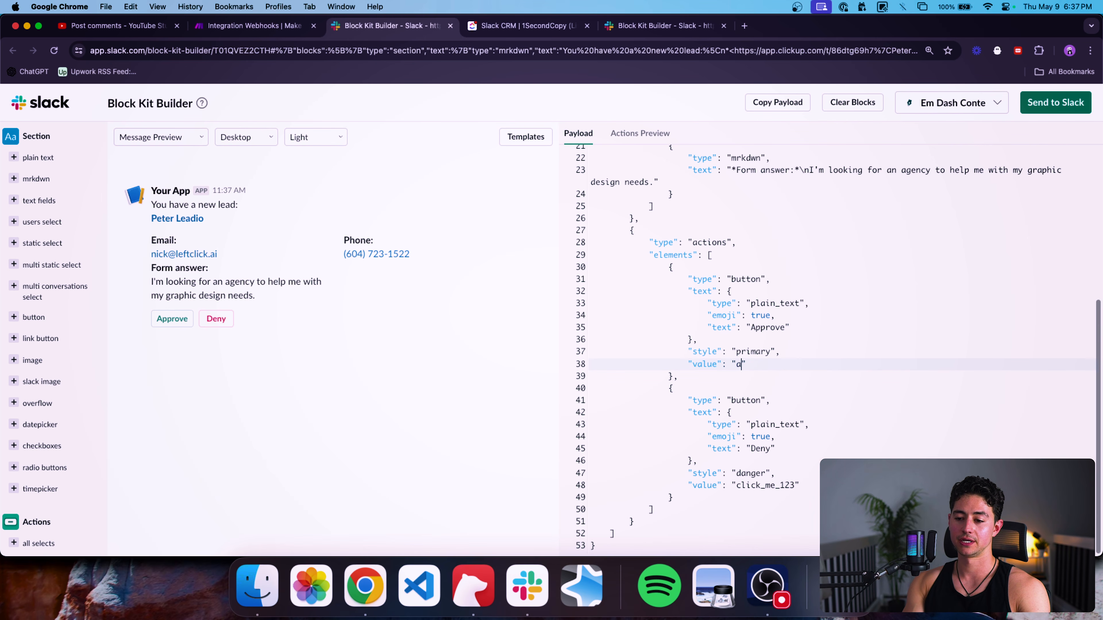
text(qualified)
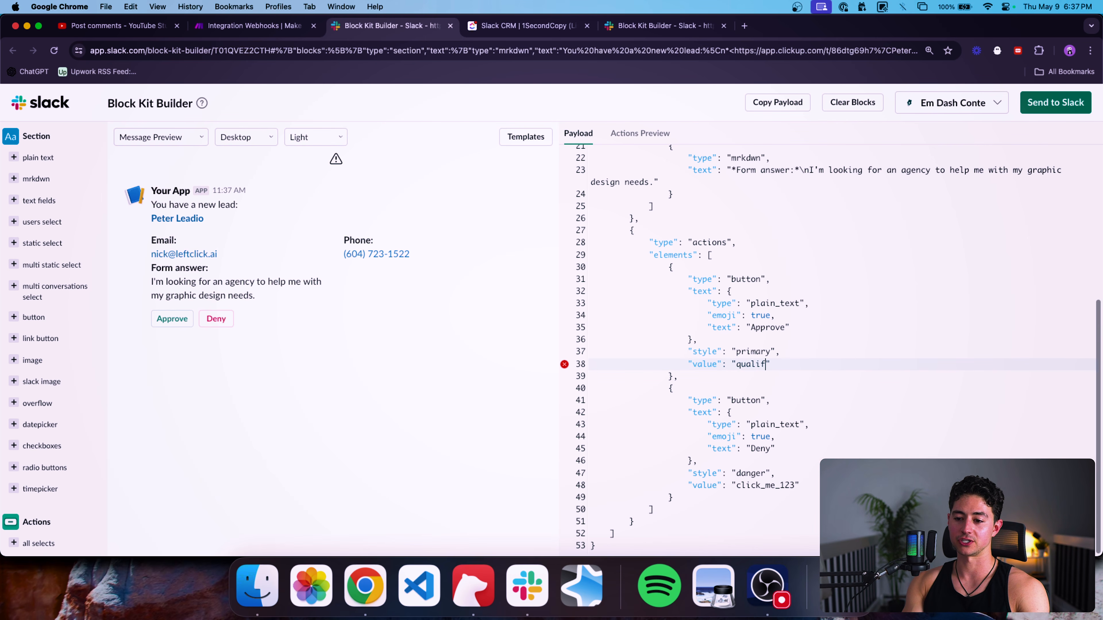
Set the Deny button's value to unqualified and select the whole payload JSON.
click(739, 460)
double_click(791, 490)
text(unqualified)
key(Up)
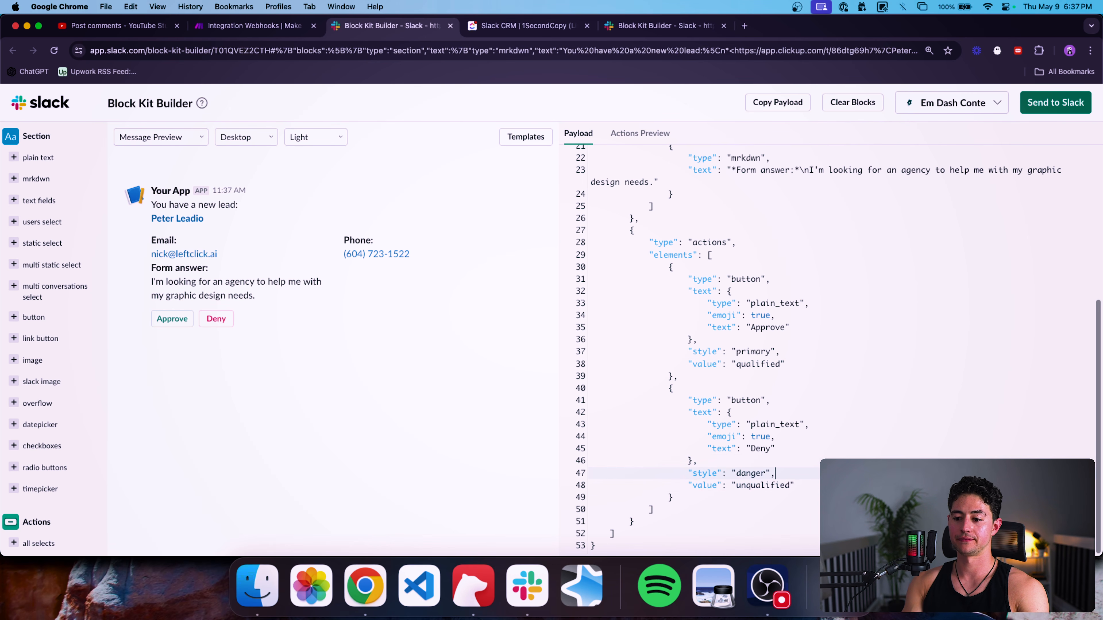
key(Up)
key(Up)
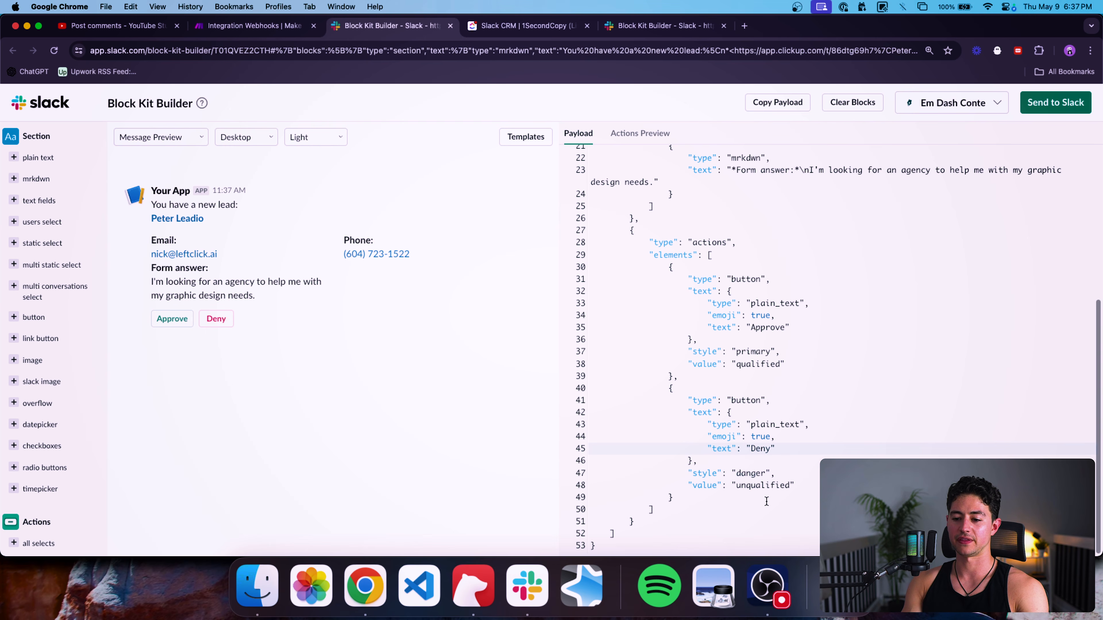
double_click(762, 485)
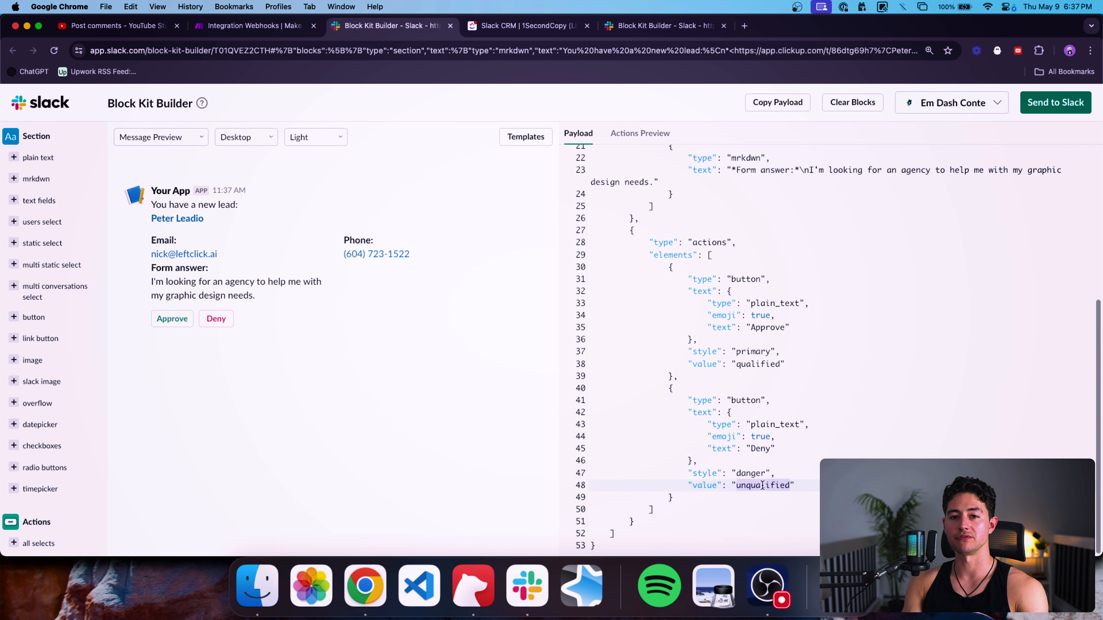
click(772, 511)
scroll(782, 444, up, 5)
click(785, 444)
scroll(799, 449, down, 5)
key(super+a)
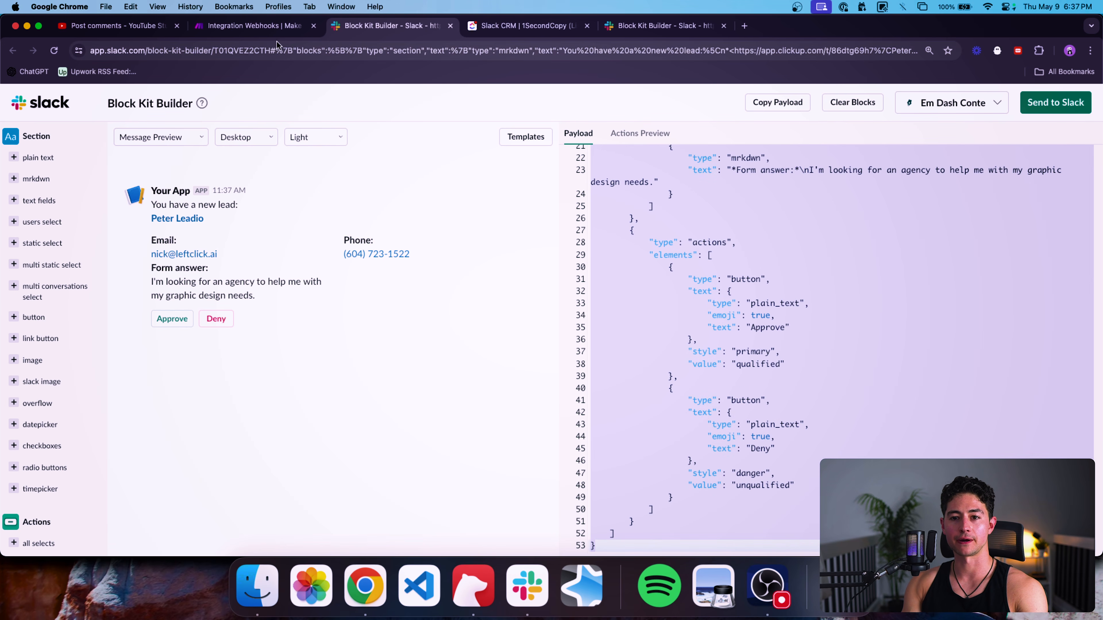
Paste the edited Block Kit JSON over the existing Blocks content of Make's Slack module.
click(252, 25)
click(943, 357)
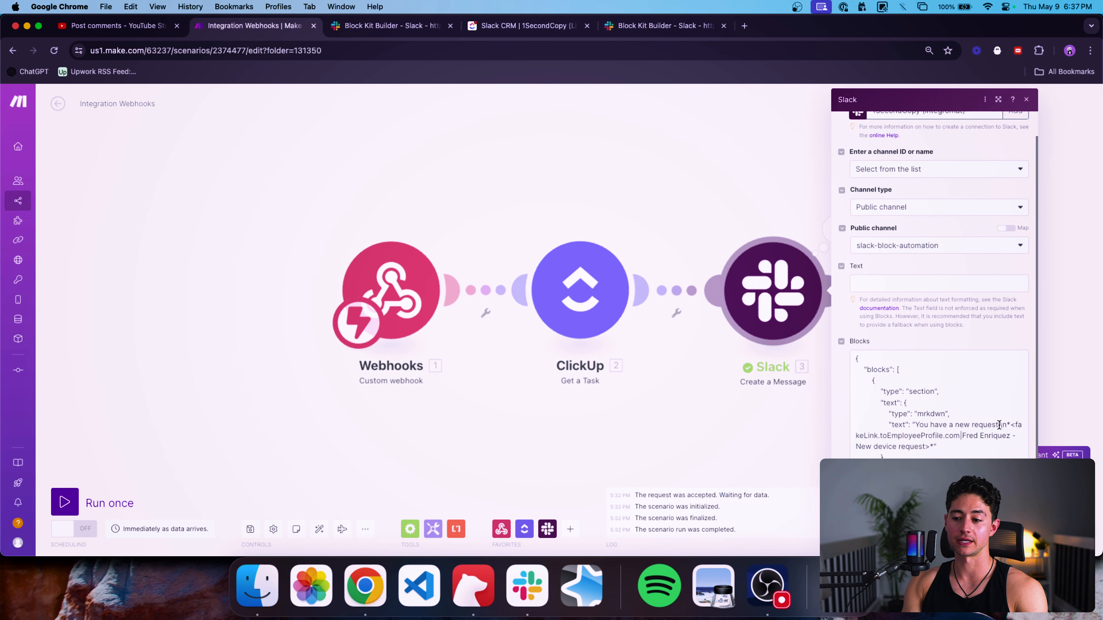
key(super+a)
key(super+v)
click(968, 311)
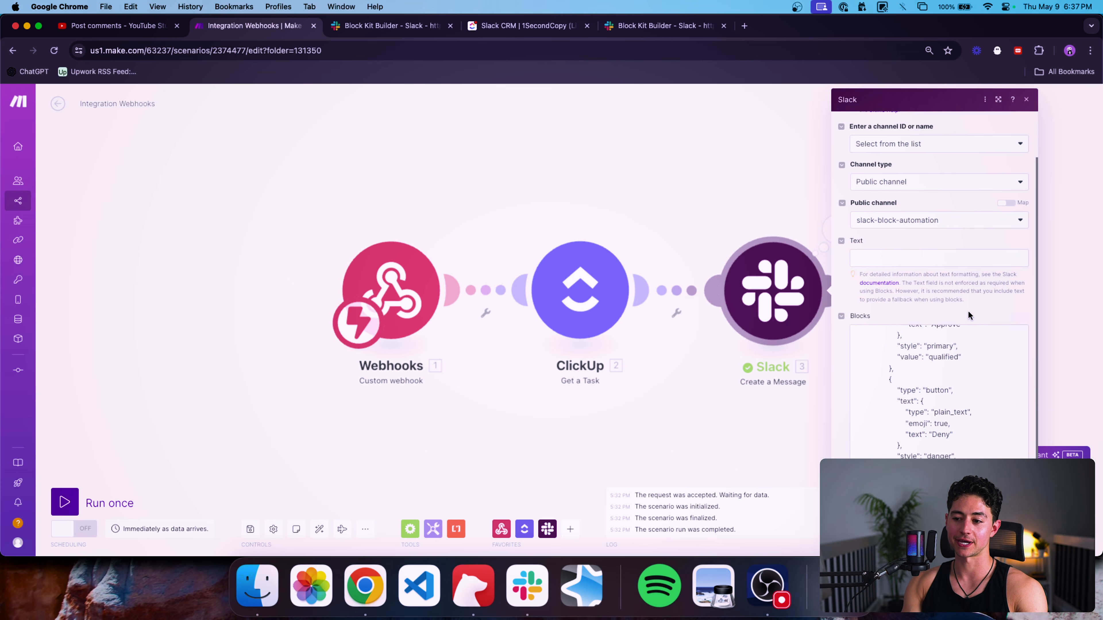
scroll(1010, 451, up, 10)
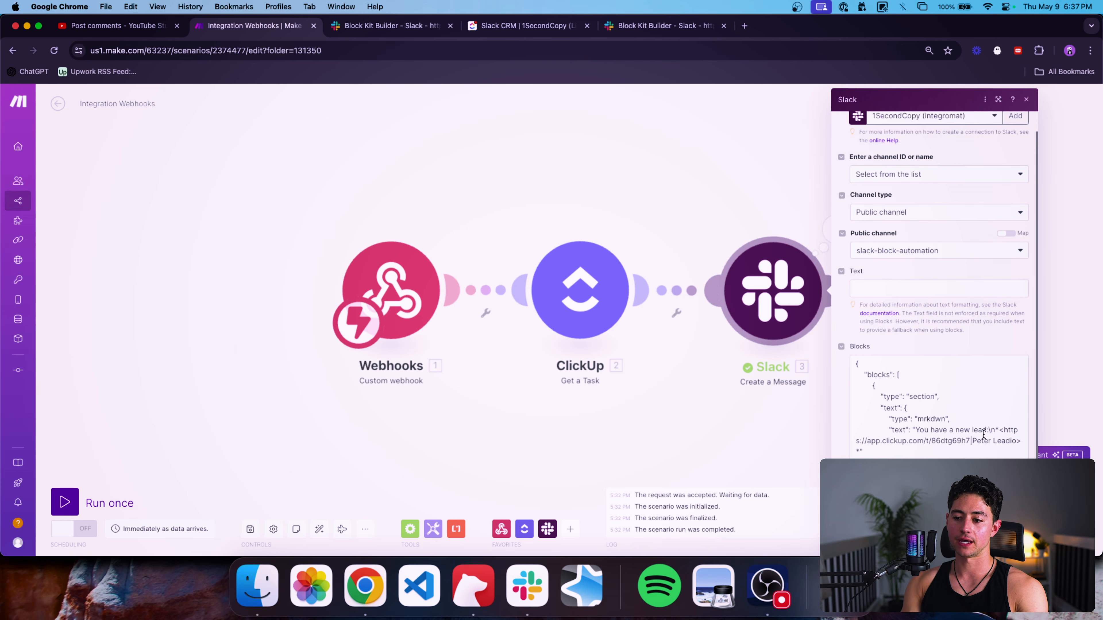
click(994, 370)
drag(972, 371, 1017, 370)
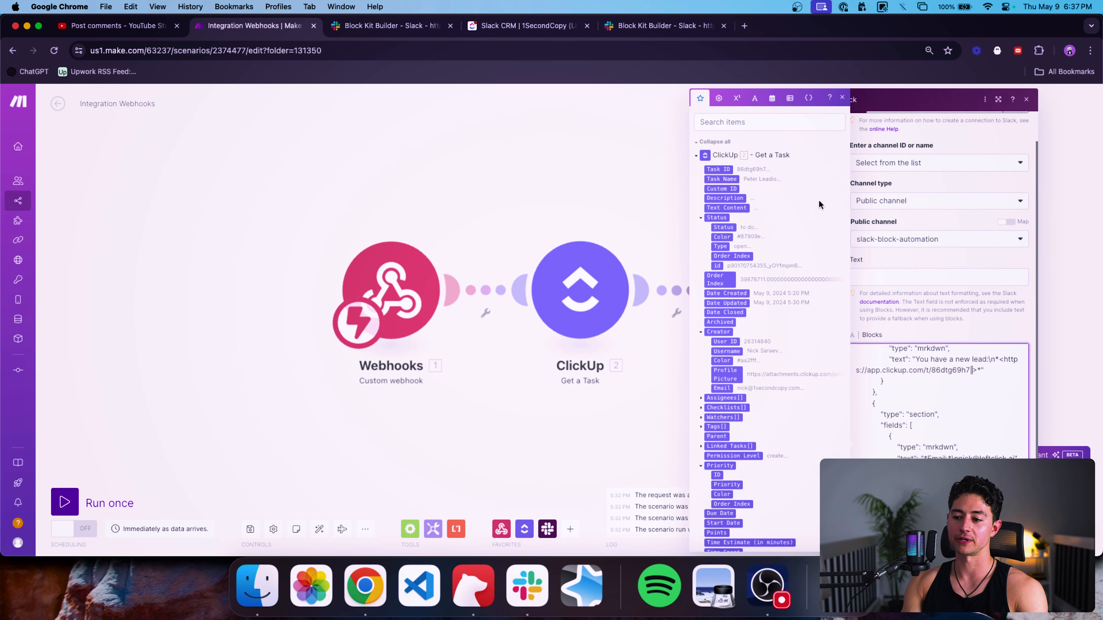
Map the ClickUp Task Name into the link and delete the hard-coded task ID.
click(732, 178)
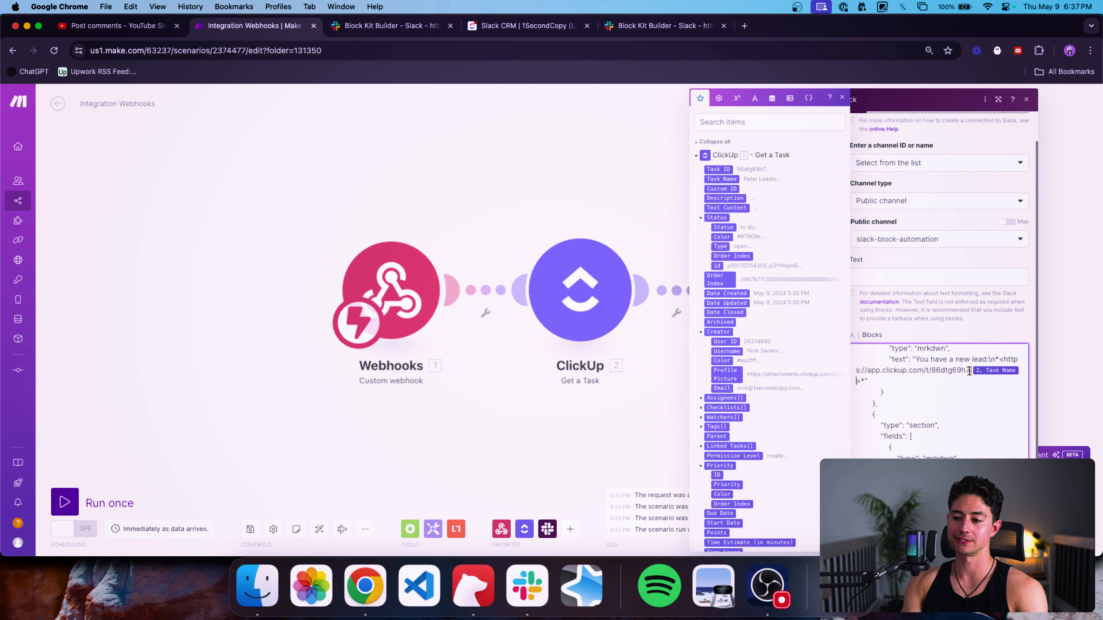
drag(970, 371, 930, 370)
key(BackSpace)
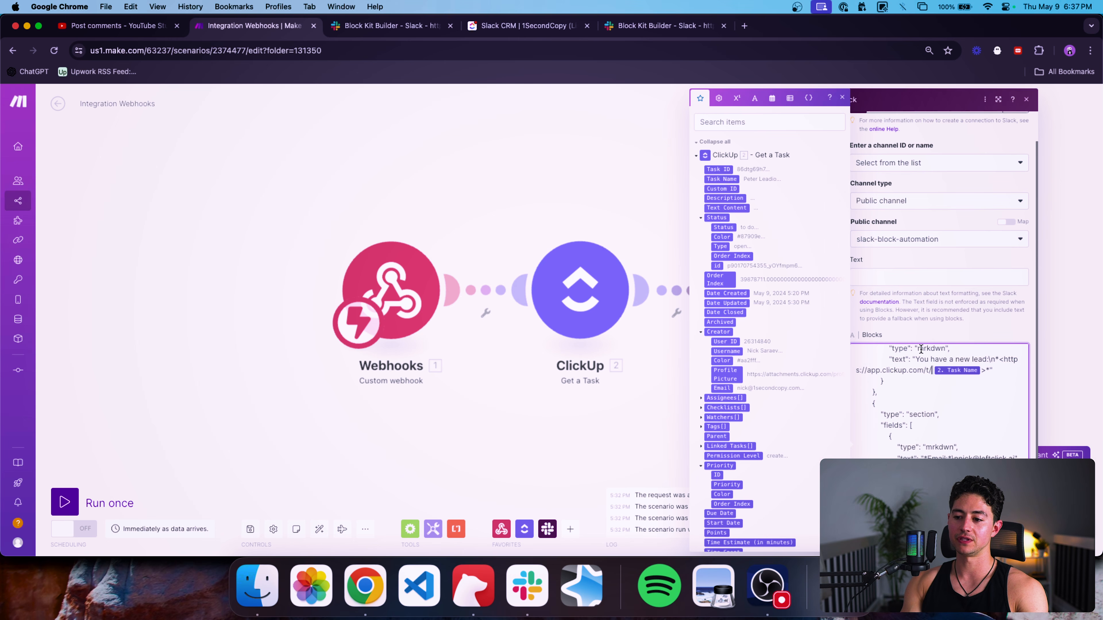
key(super+plus)
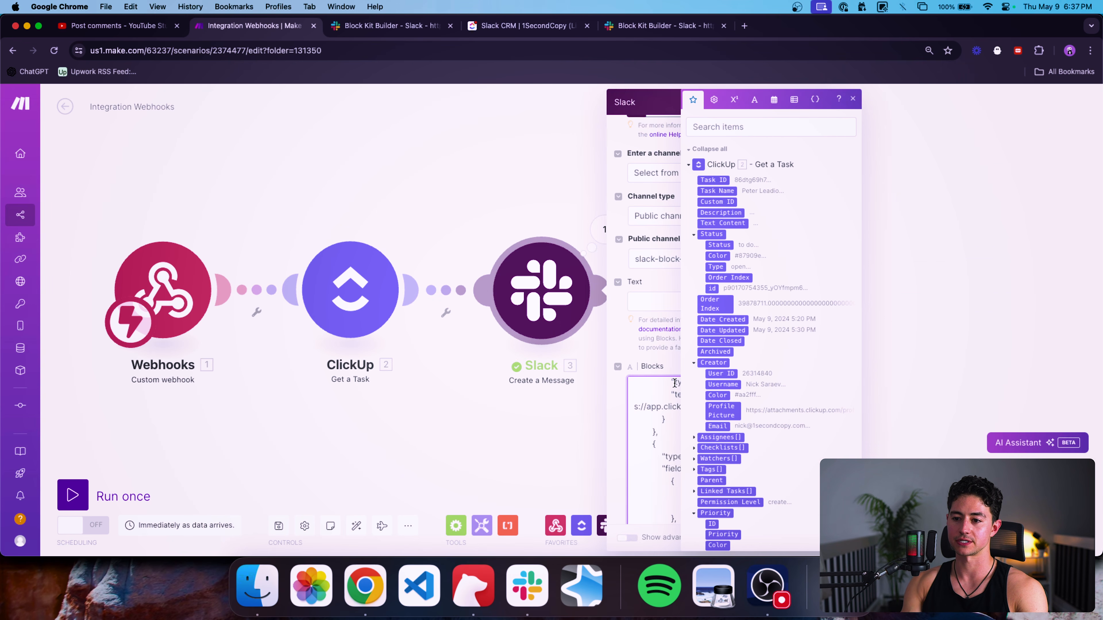
key(Escape)
Reopen the Slack module and re-paste the lead alert JSON into the Blocks field.
click(545, 304)
scroll(772, 389, down, 5)
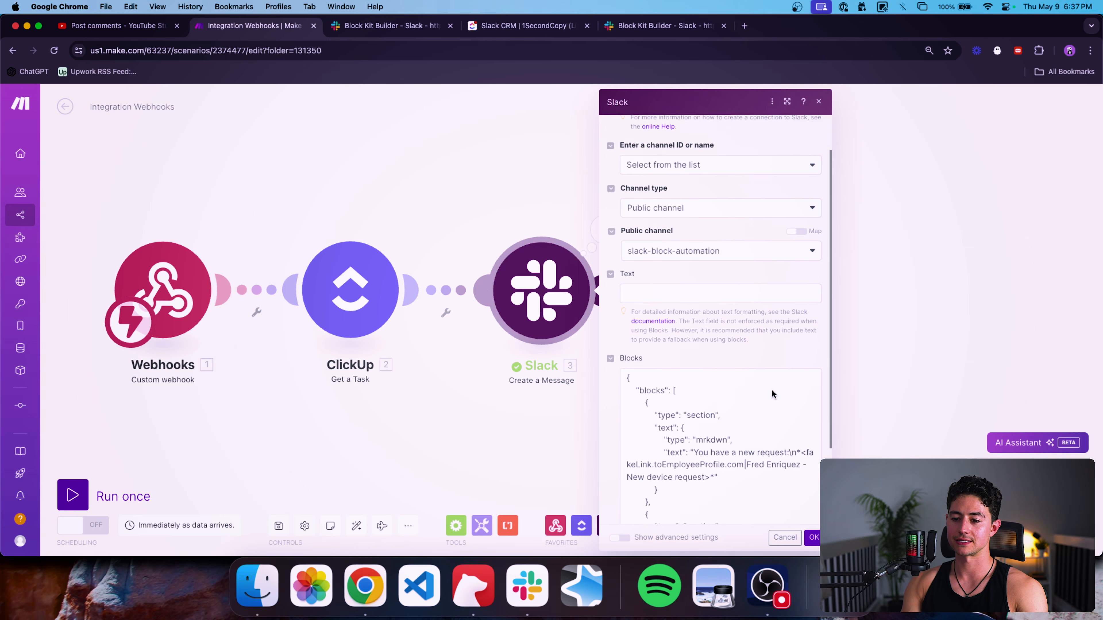
click(738, 326)
key(super+a)
key(super+v)
scroll(755, 322, up, 10)
scroll(736, 307, down, 1)
scroll(736, 307, up, 3)
scroll(753, 225, down, 1)
Replace the sample lead name and task ID in the link with mapped Task Name and Task ID.
drag(757, 361, 809, 361)
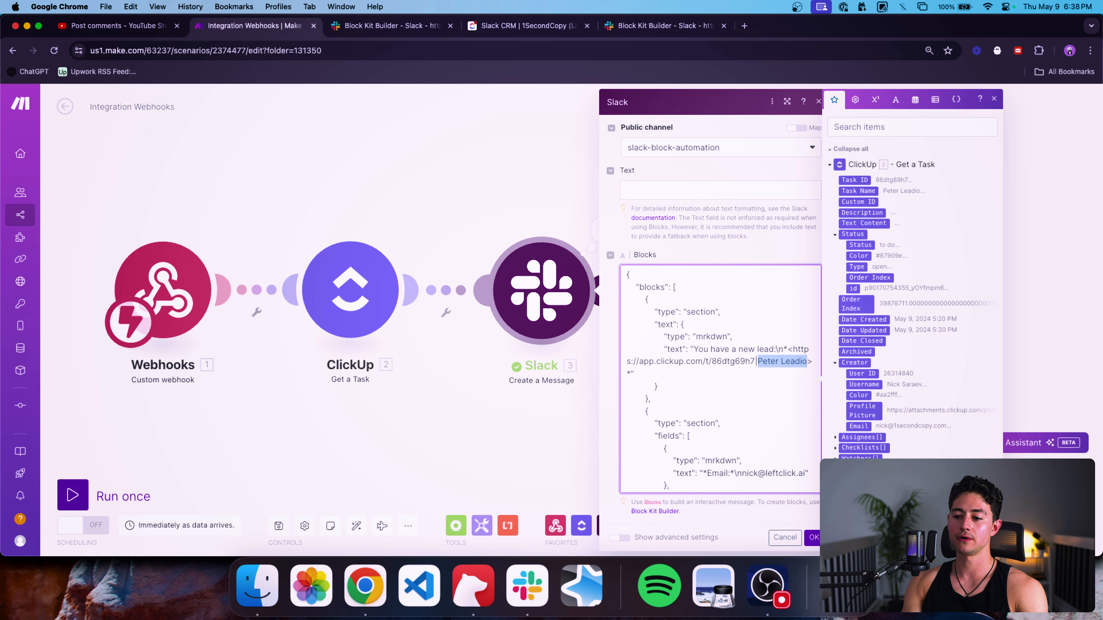
key(BackSpace)
click(872, 187)
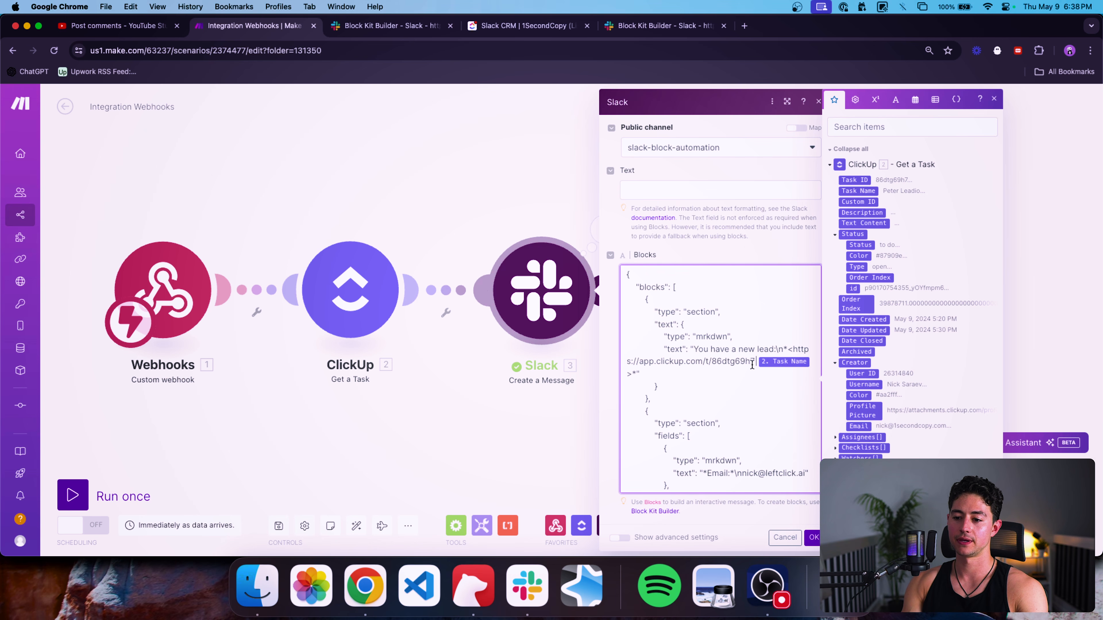
drag(755, 361, 712, 362)
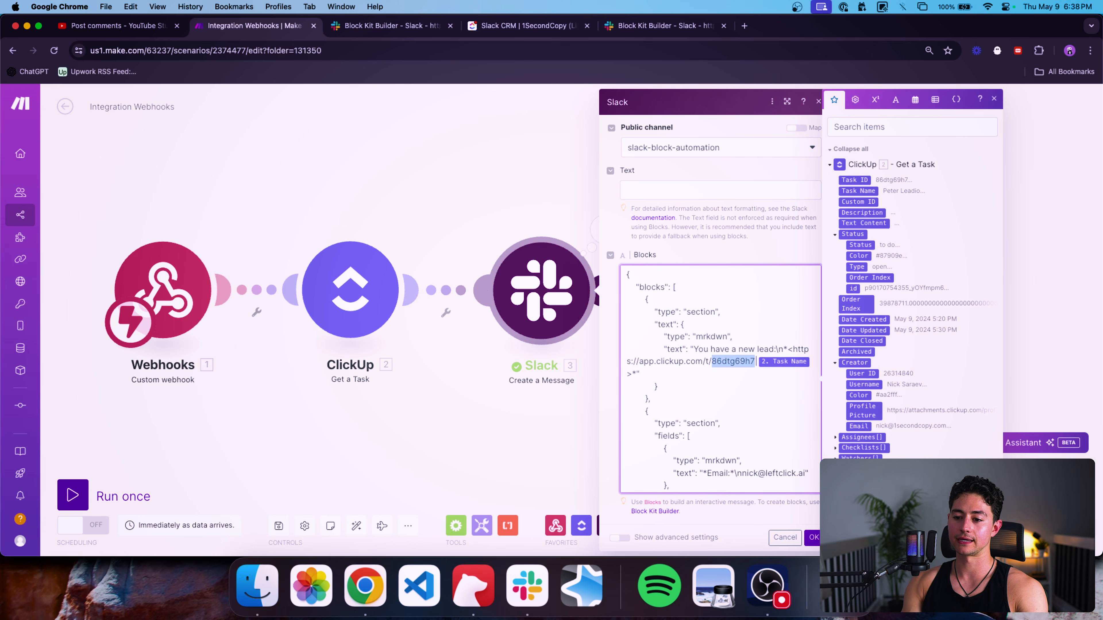
click(855, 179)
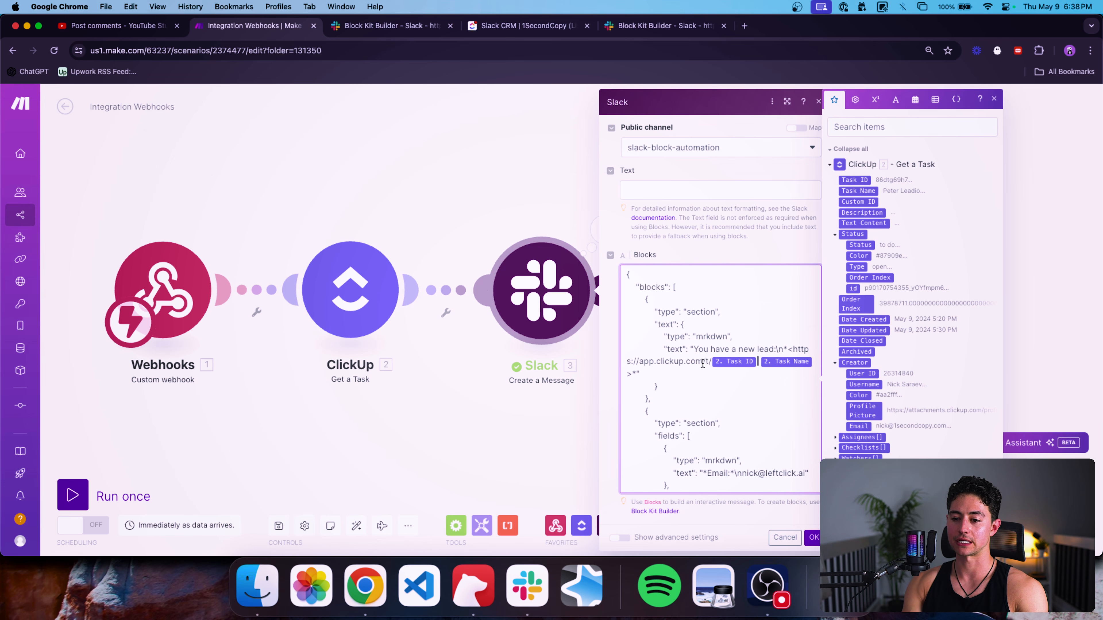
Replace the sample email and phone values with the mapped Email and Phone custom fields.
scroll(725, 385, down, 3)
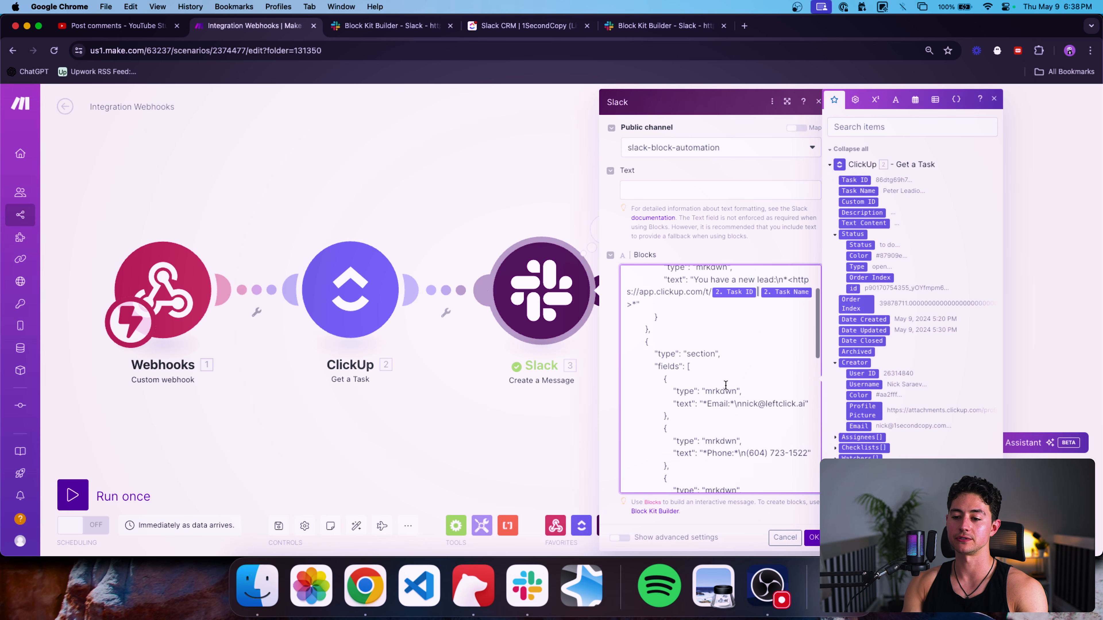
click(747, 358)
drag(742, 357, 804, 357)
key(BackSpace)
scroll(928, 366, down, 15)
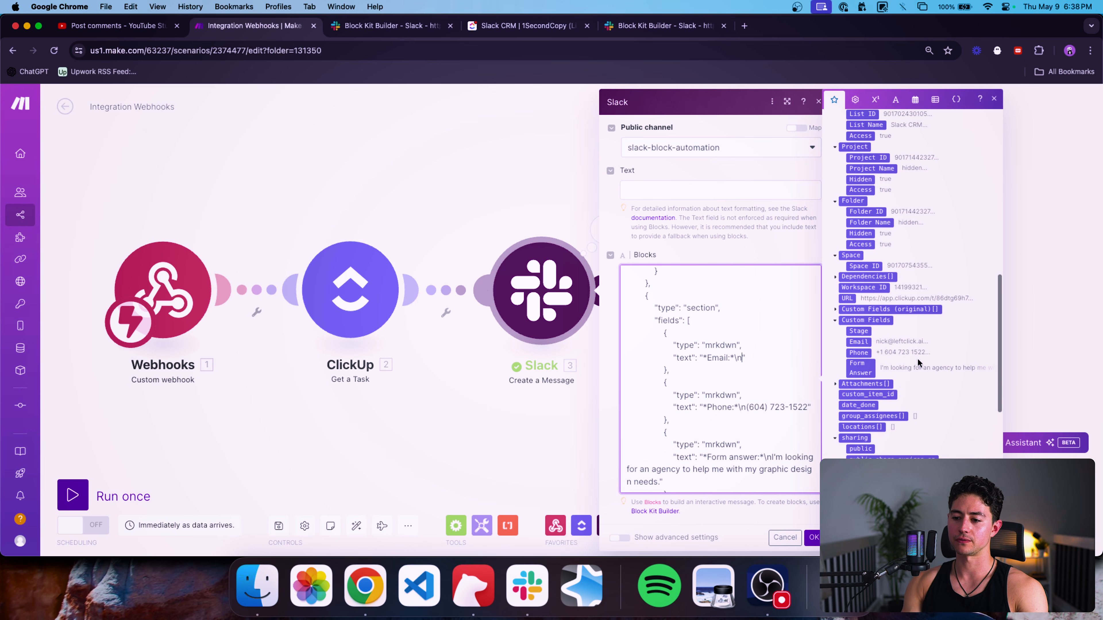
click(858, 341)
scroll(740, 401, down, 2)
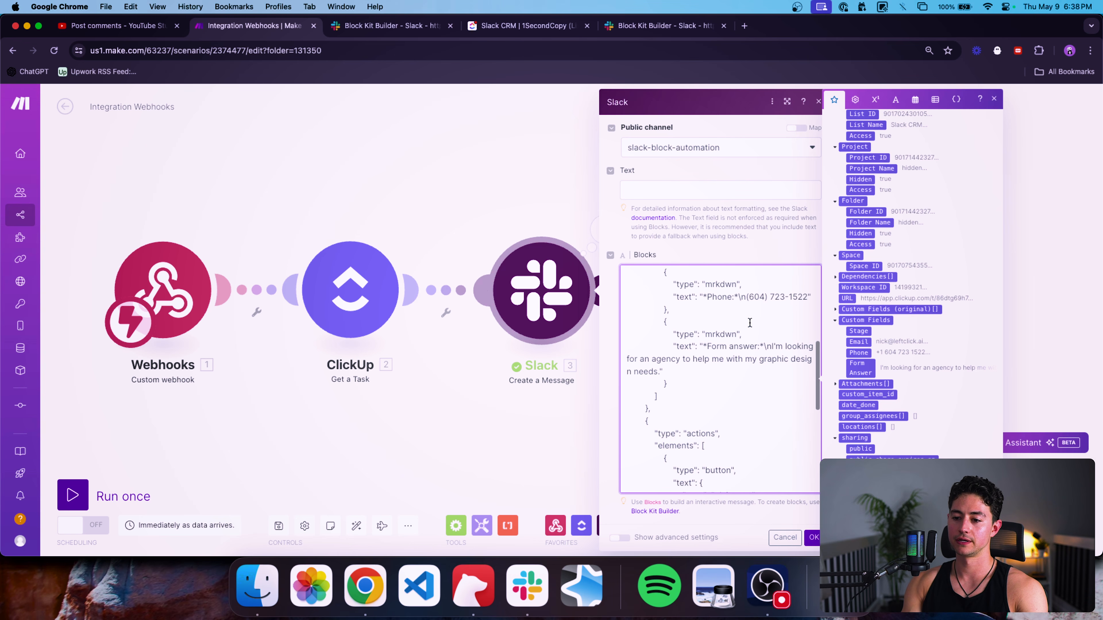
drag(747, 305, 809, 306)
key(BackSpace)
click(858, 351)
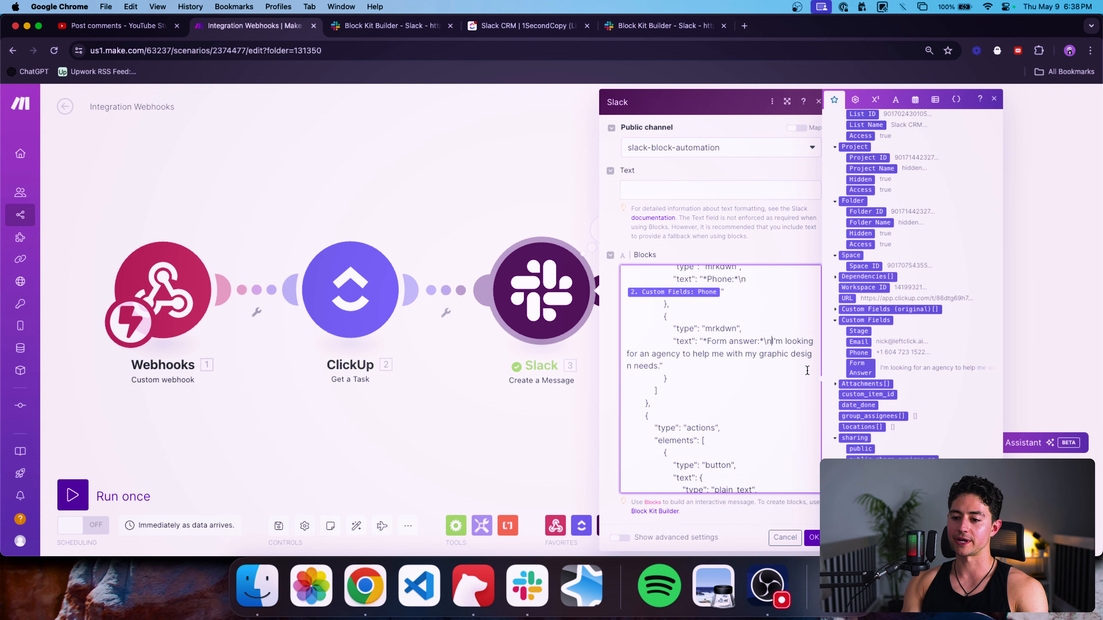
Swap the sample form answer for the mapped Form Answer field and save the settings.
drag(661, 364, 772, 341)
key(BackSpace)
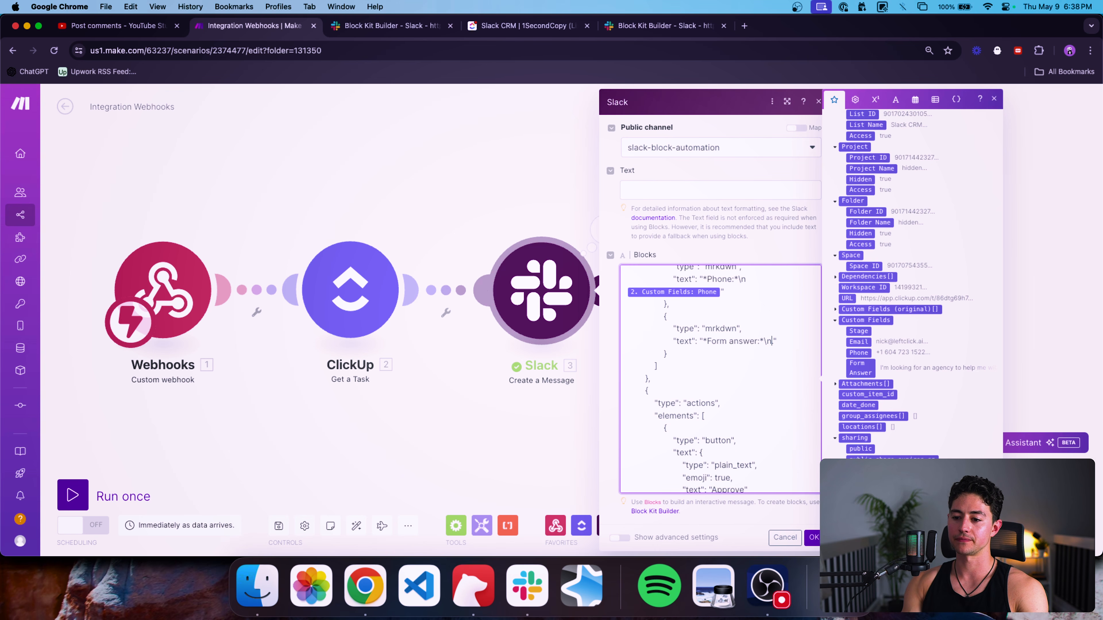
click(858, 368)
scroll(715, 386, down, 5)
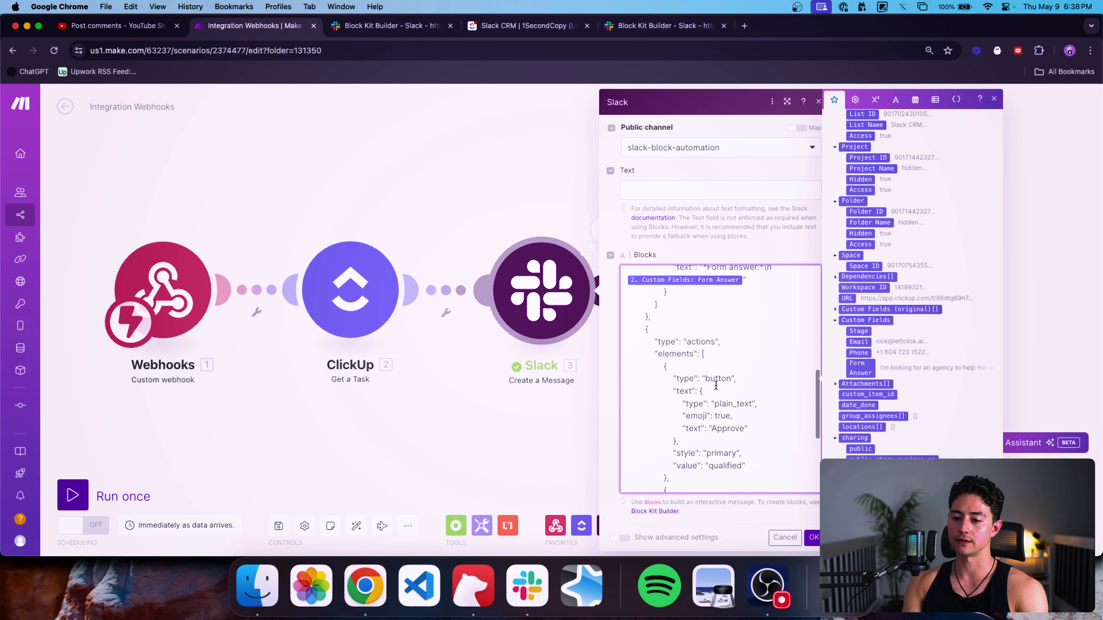
scroll(730, 373, down, 3)
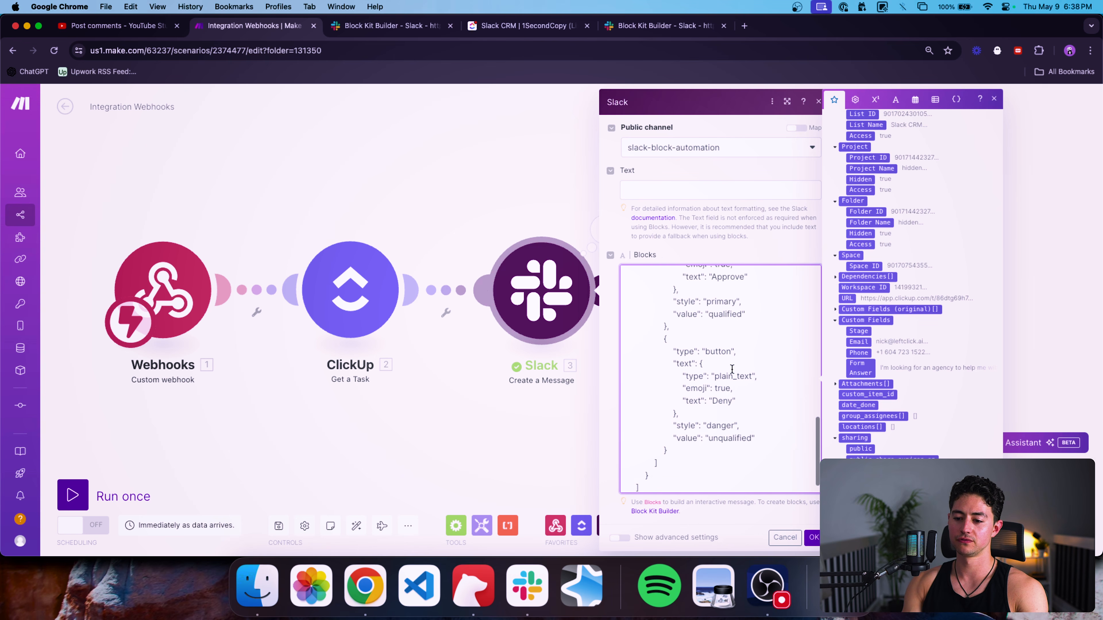
scroll(756, 401, up, 2)
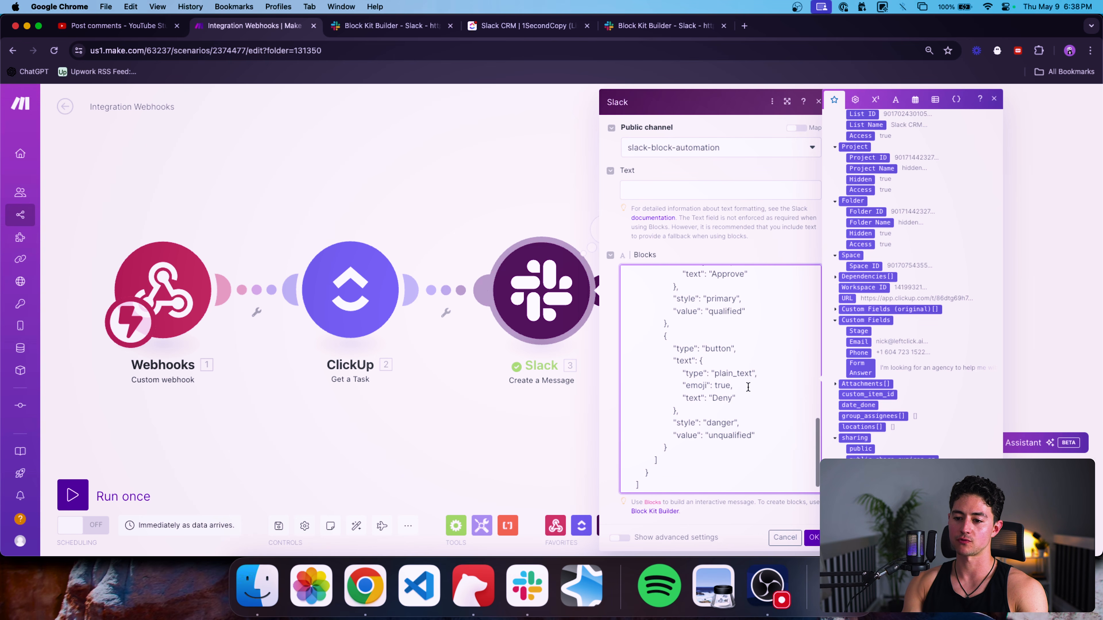
click(813, 537)
Start a single run of the whole scenario instead of running only the Slack module.
right_click(609, 289)
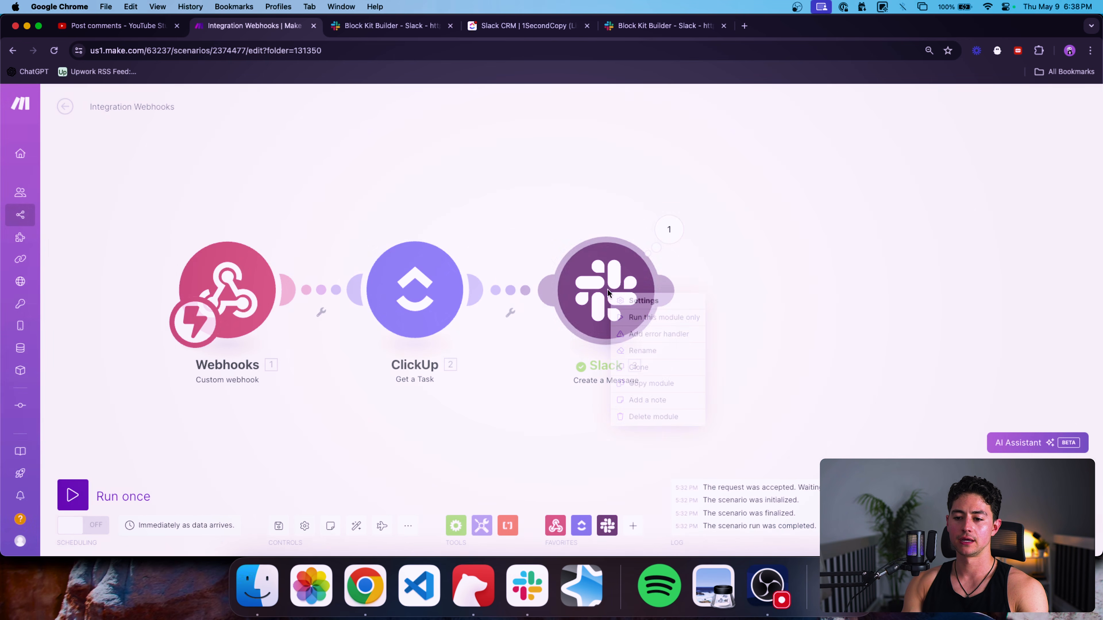
click(630, 317)
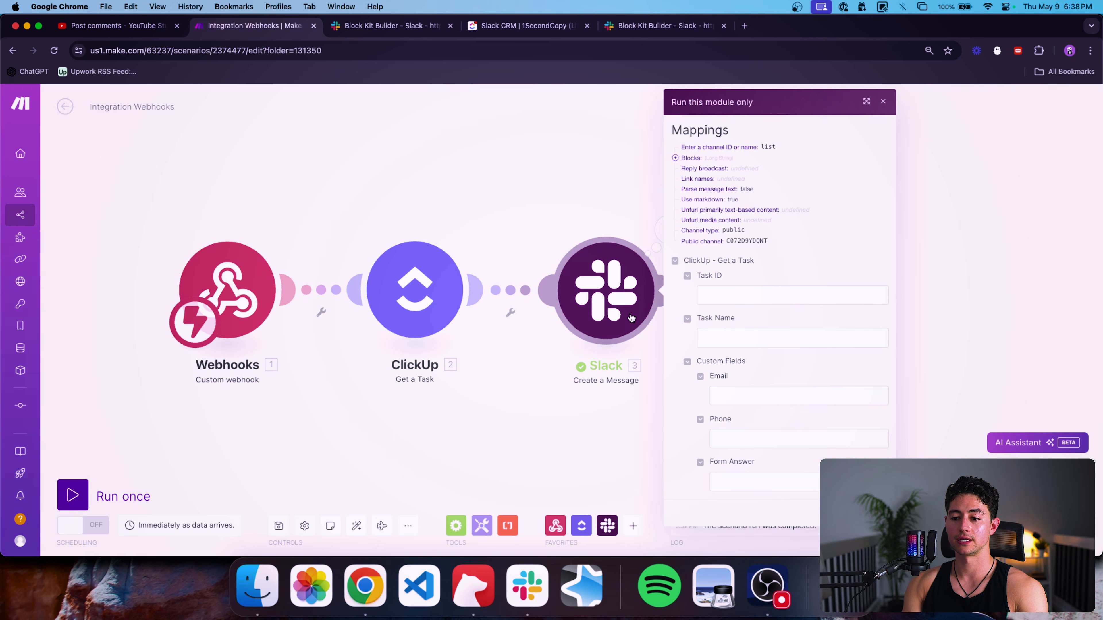
scroll(523, 222, down, 2)
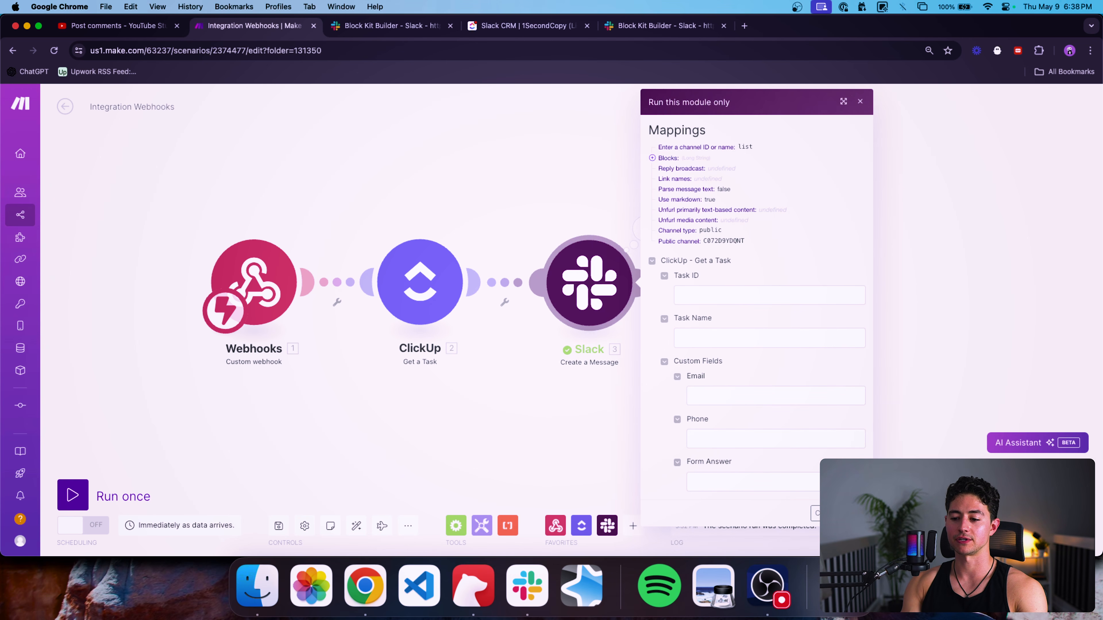
click(828, 514)
drag(591, 404, 619, 411)
click(77, 495)
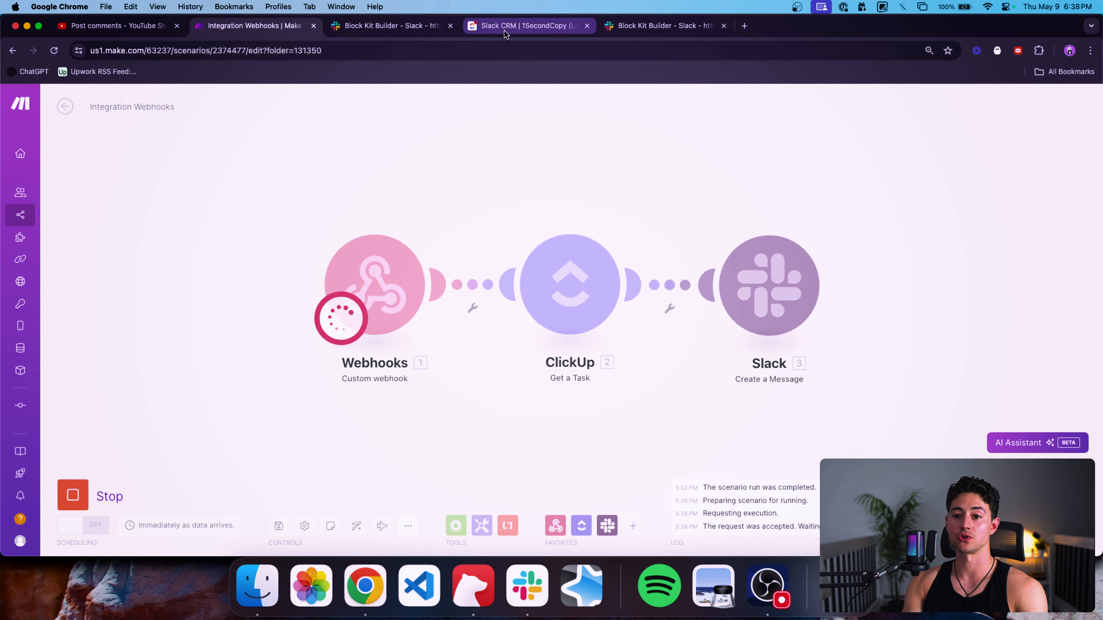
Clear the ClickUp lead's Stage and set it back to Intake to trigger the run.
drag(504, 27, 405, 25)
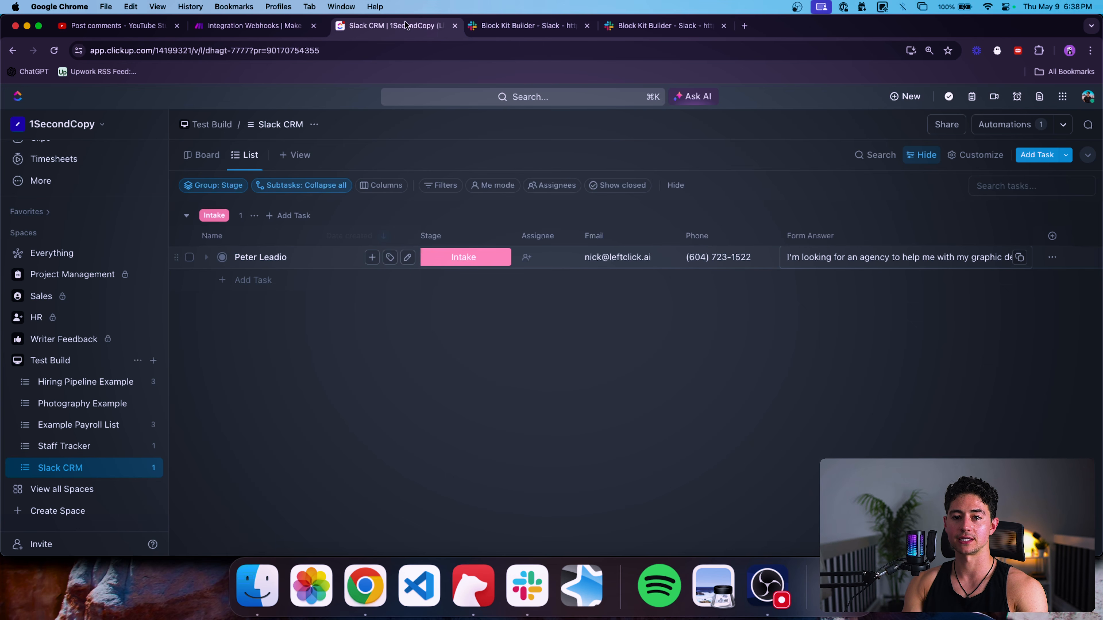
click(475, 261)
click(492, 337)
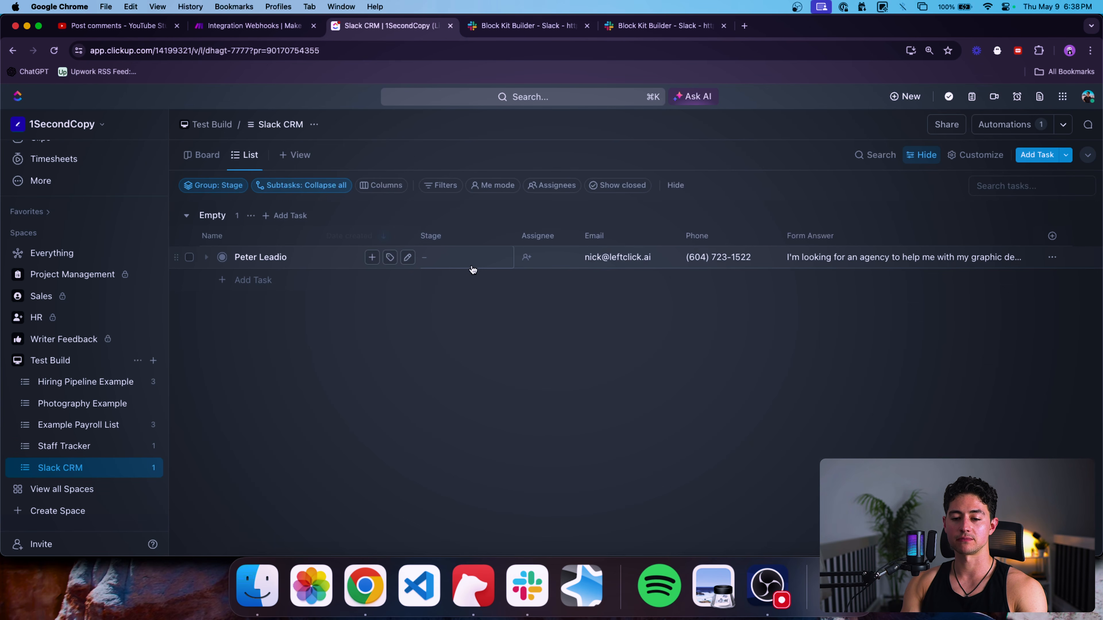
click(554, 260)
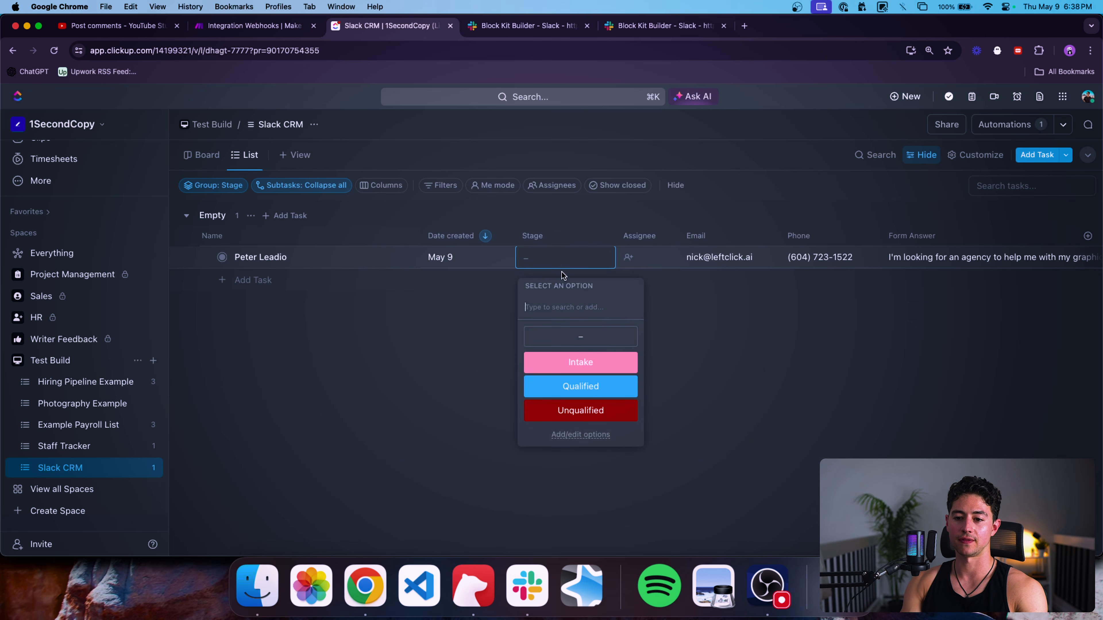
click(578, 362)
key(ctrl+shift+Tab)
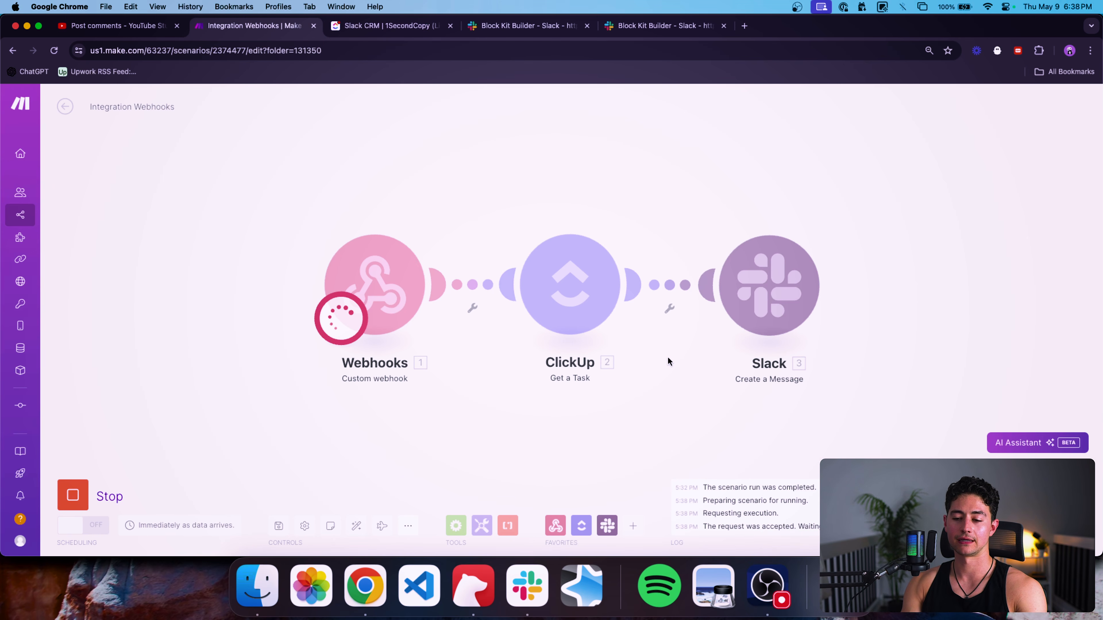
Let the Make run finish with green checks, then switch to Slack's #slack-block-automation lead alert.
scroll(668, 356, down, 3)
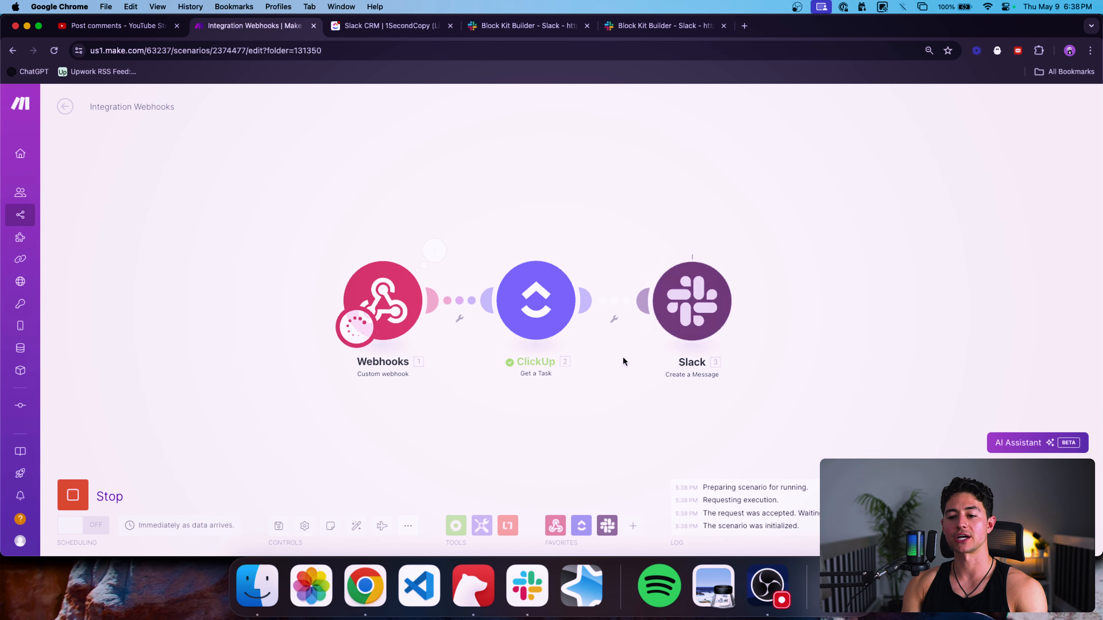
drag(665, 373, 573, 373)
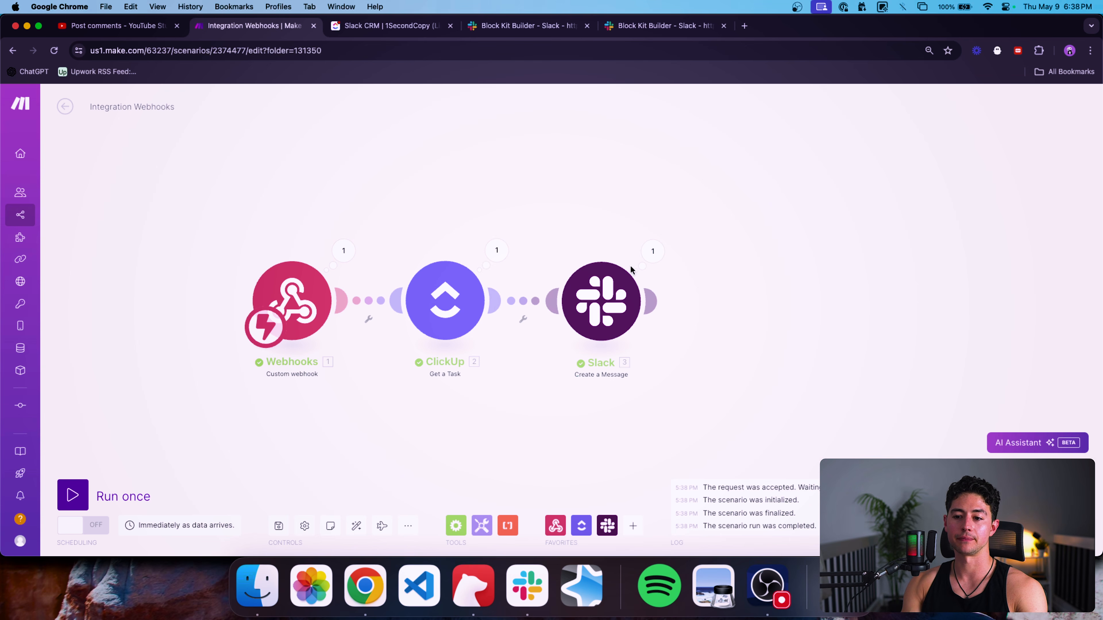
key(super+Tab)
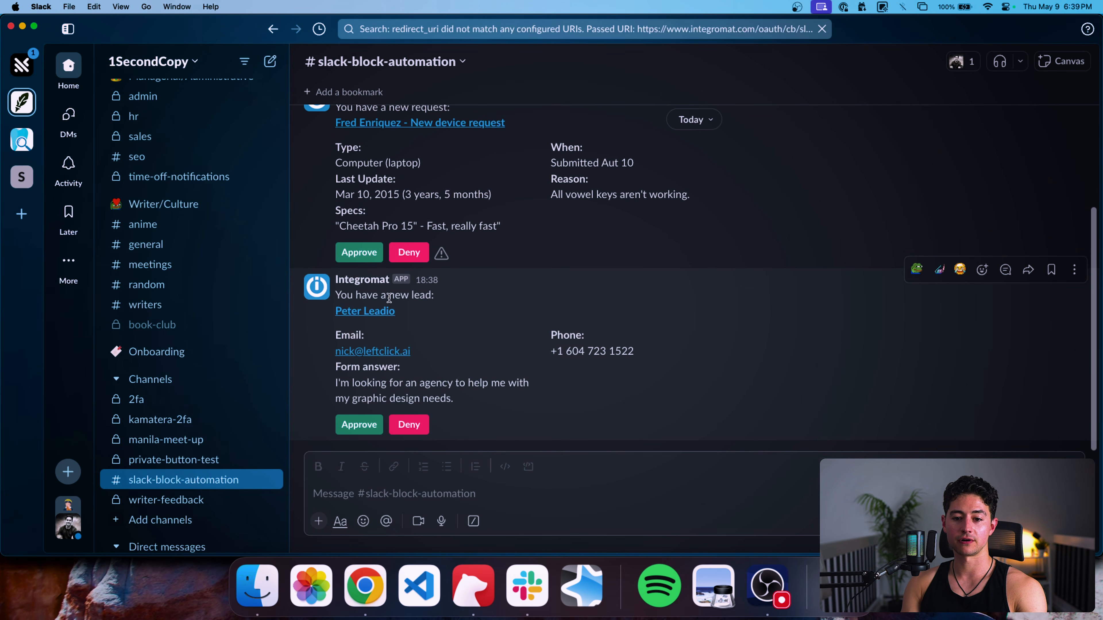
click(373, 311)
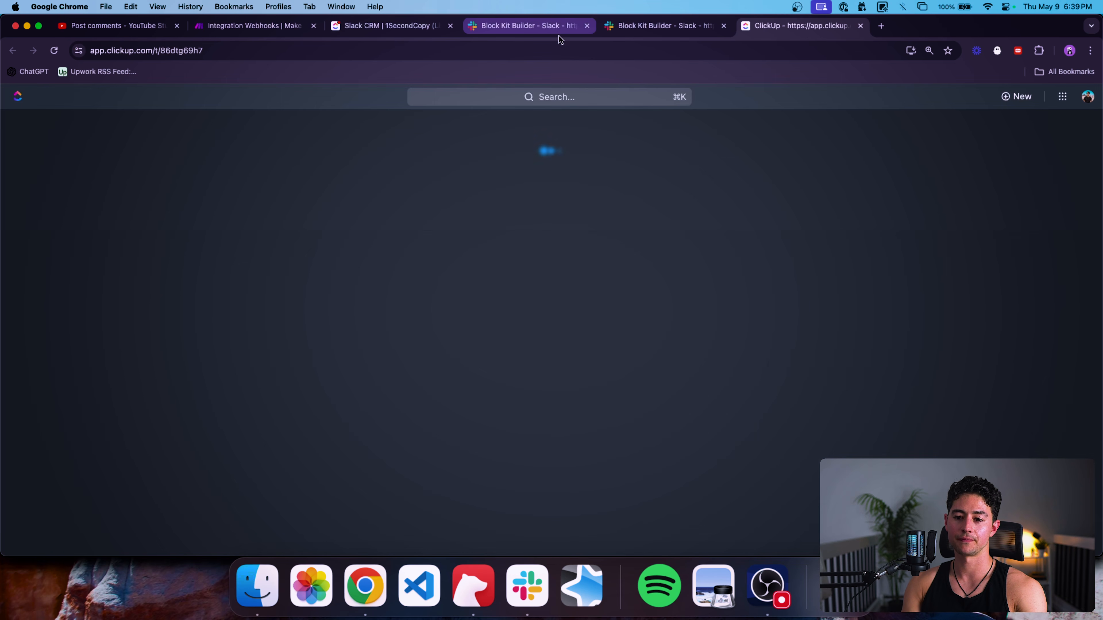
key(super+Tab)
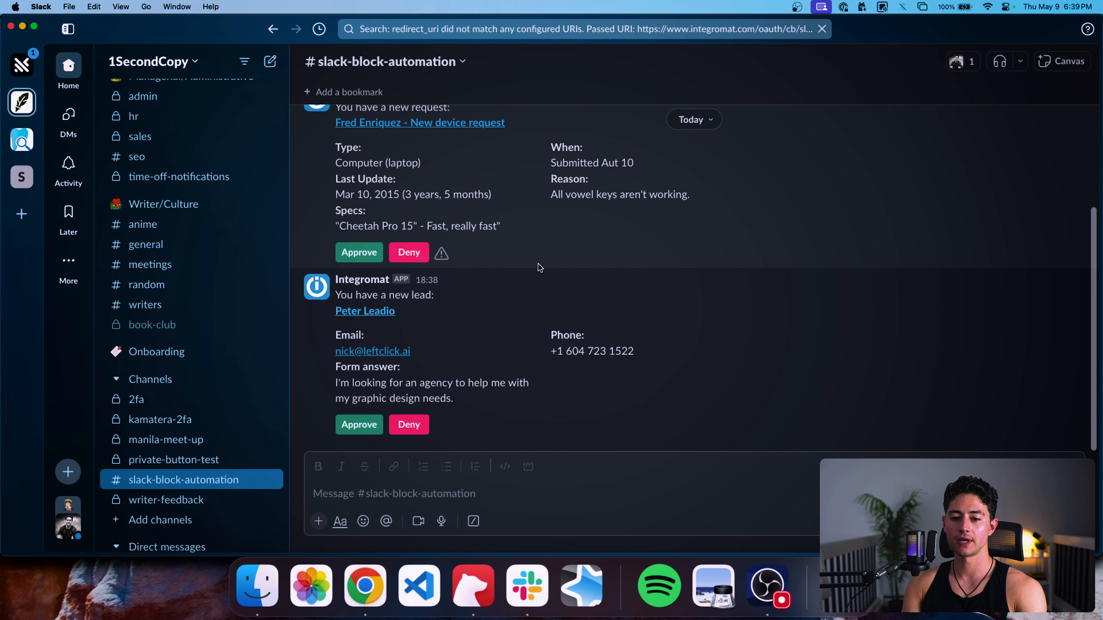
triple_click(580, 350)
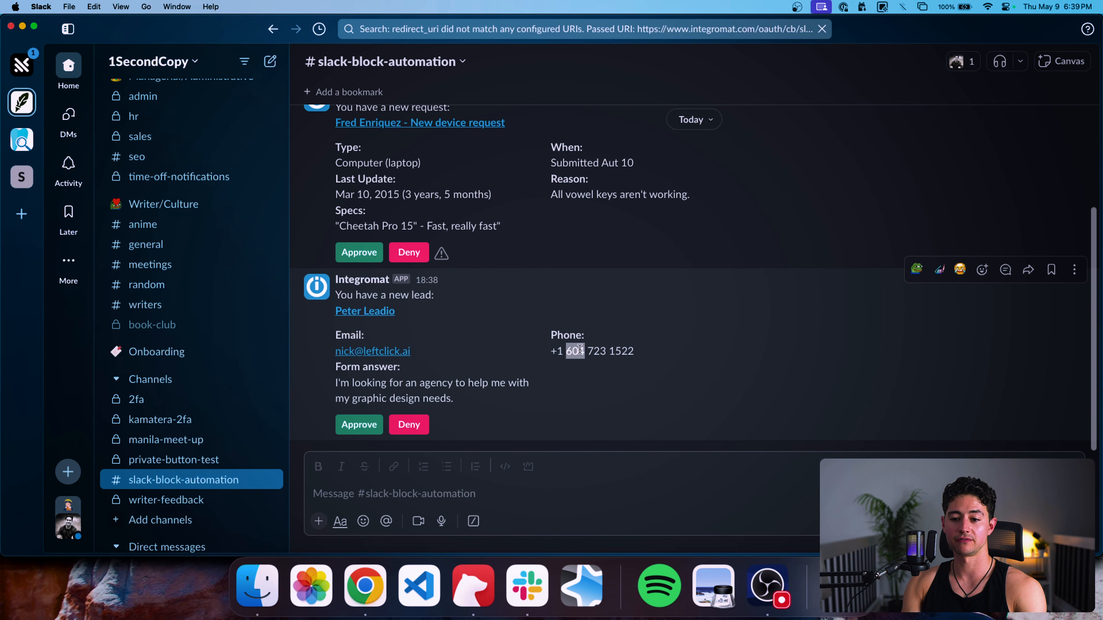
click(544, 388)
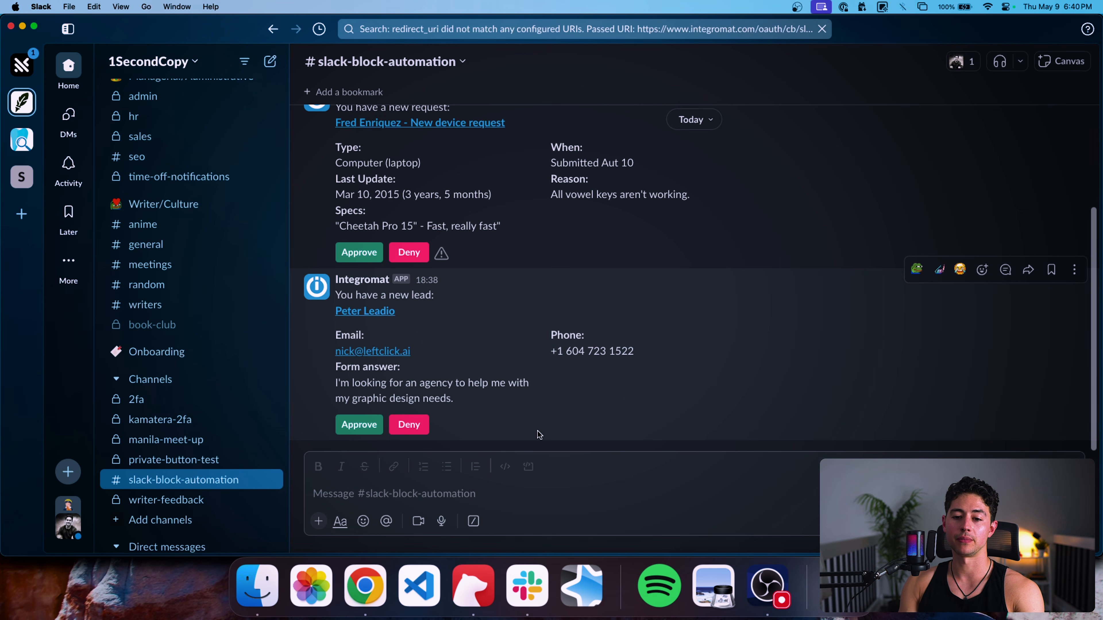
Delete the older request message from the Slack channel.
scroll(753, 314, up, 3)
click(1069, 219)
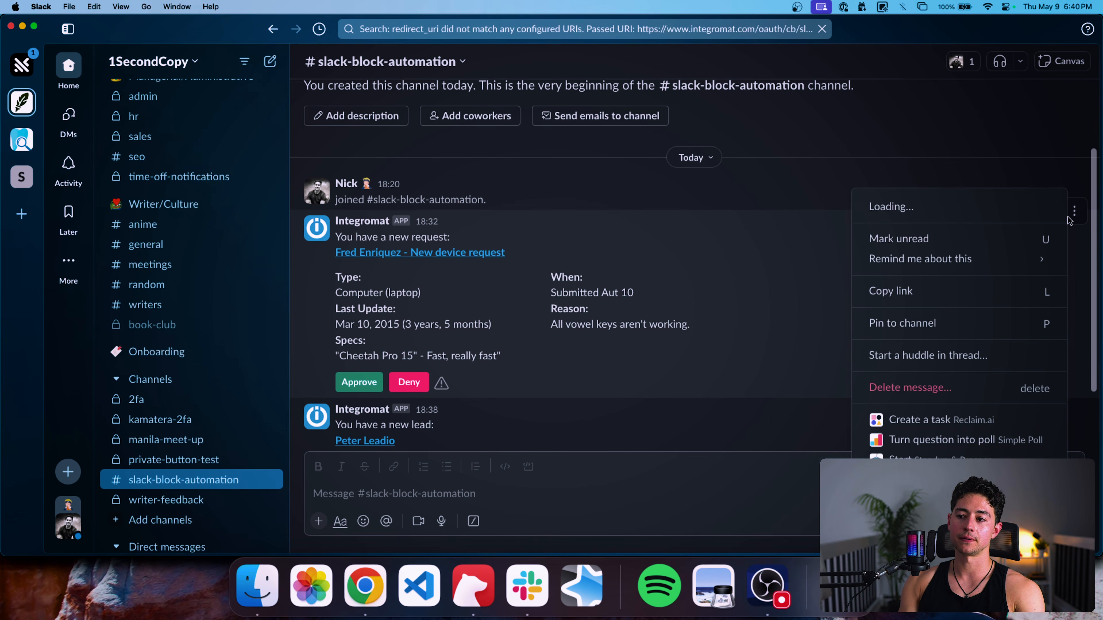
key(Delete)
key(Return)
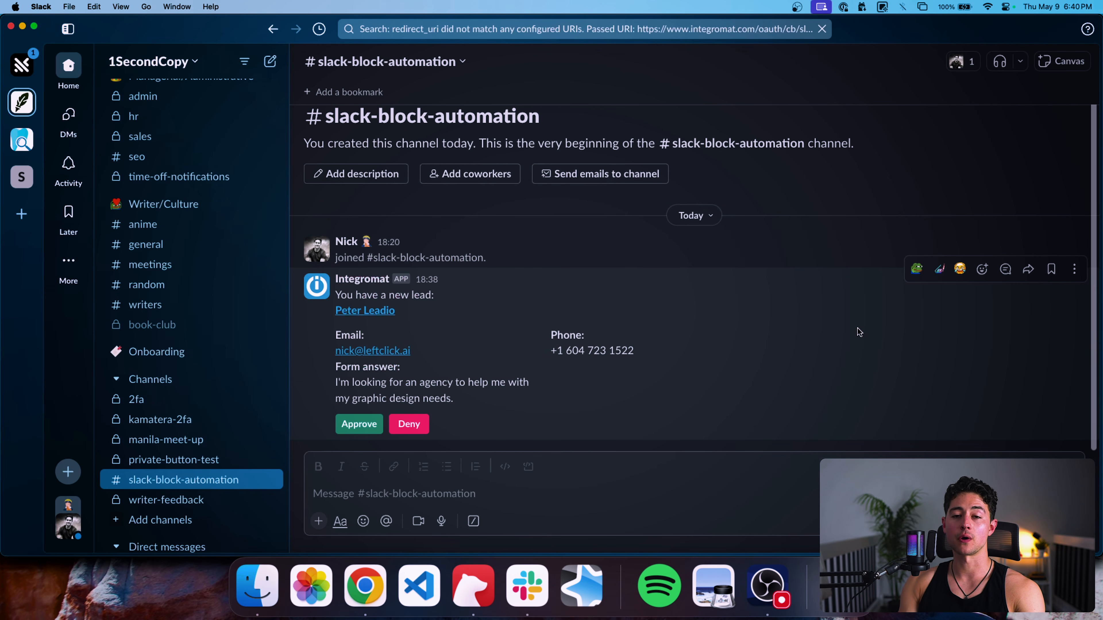
Go to the 1SecondCopy workspace's Manage apps page via Tools & settings.
key(super+Tab)
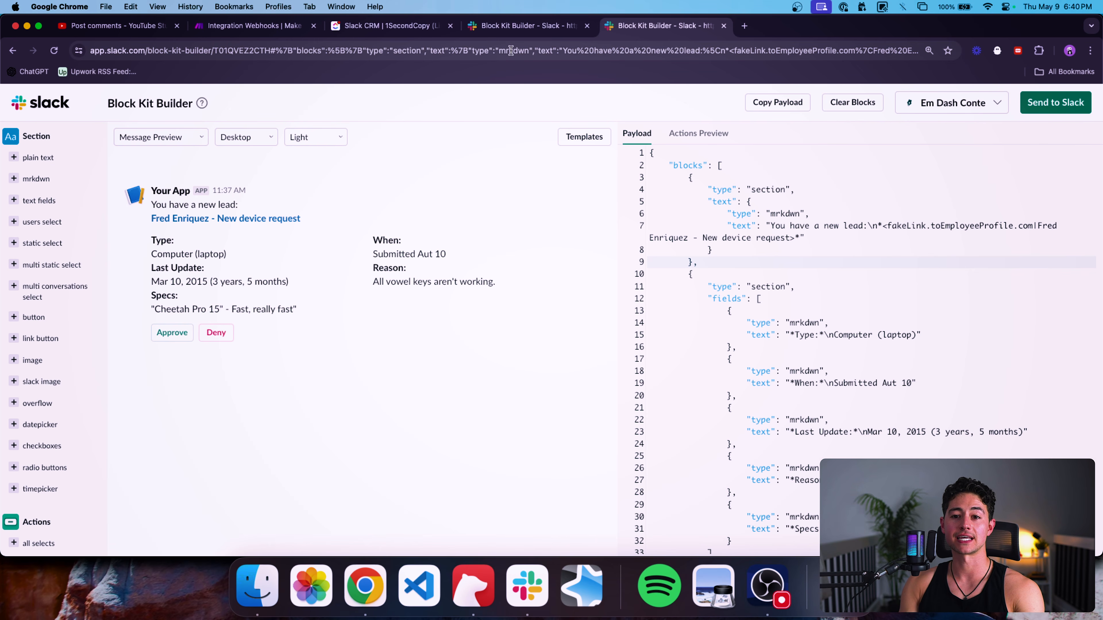
key(super+Tab)
click(194, 62)
mouse_move(245, 250)
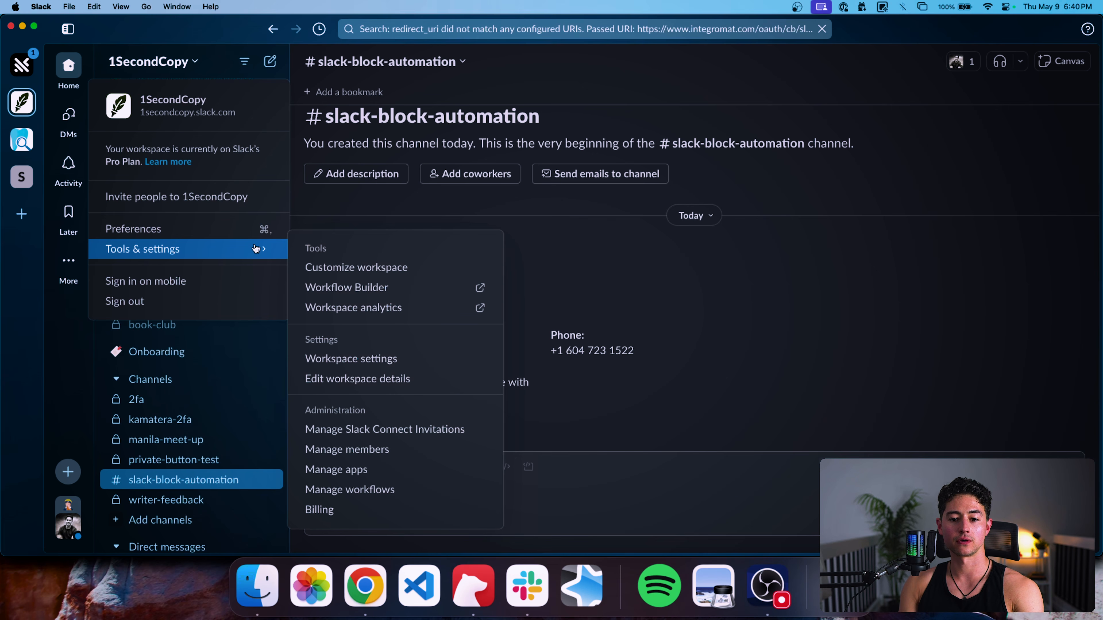
click(384, 469)
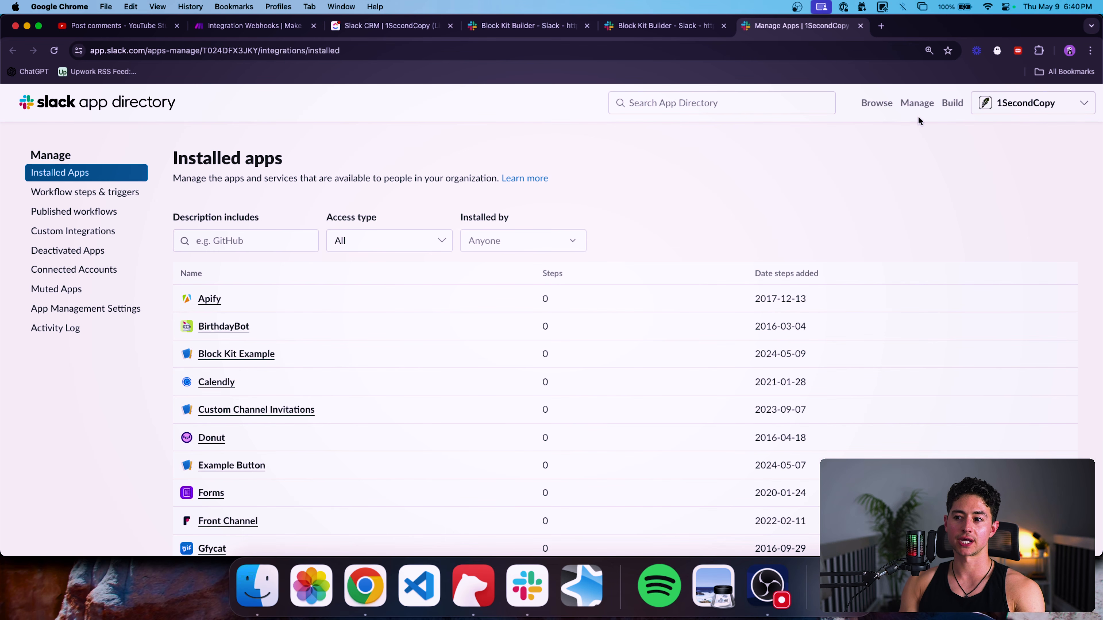
Go to Your Apps under Build and choose Create New App.
click(951, 104)
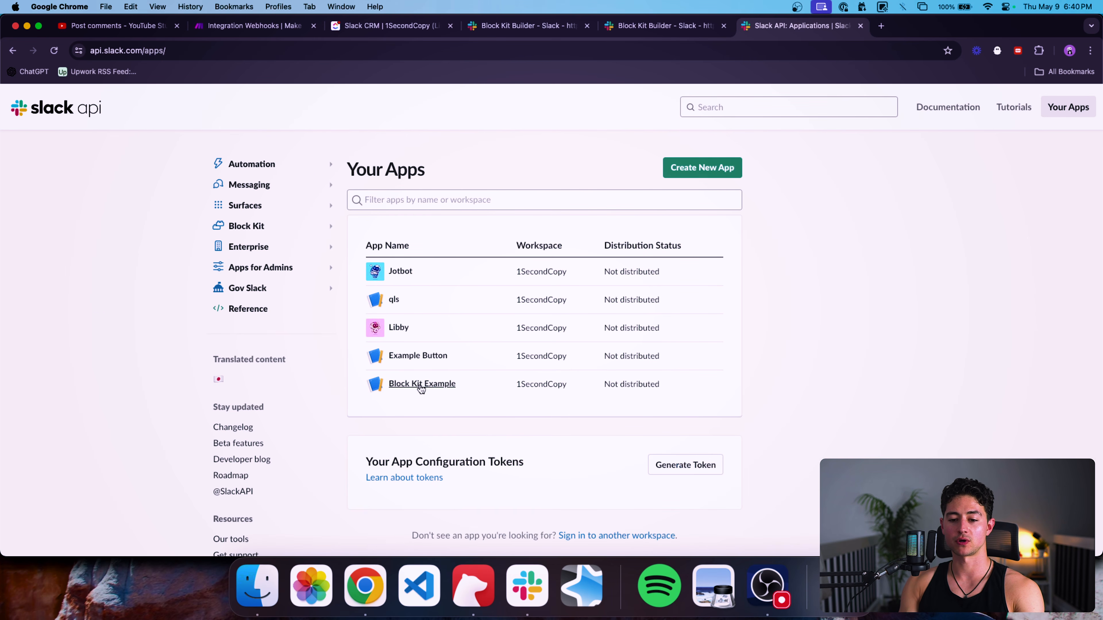
click(678, 169)
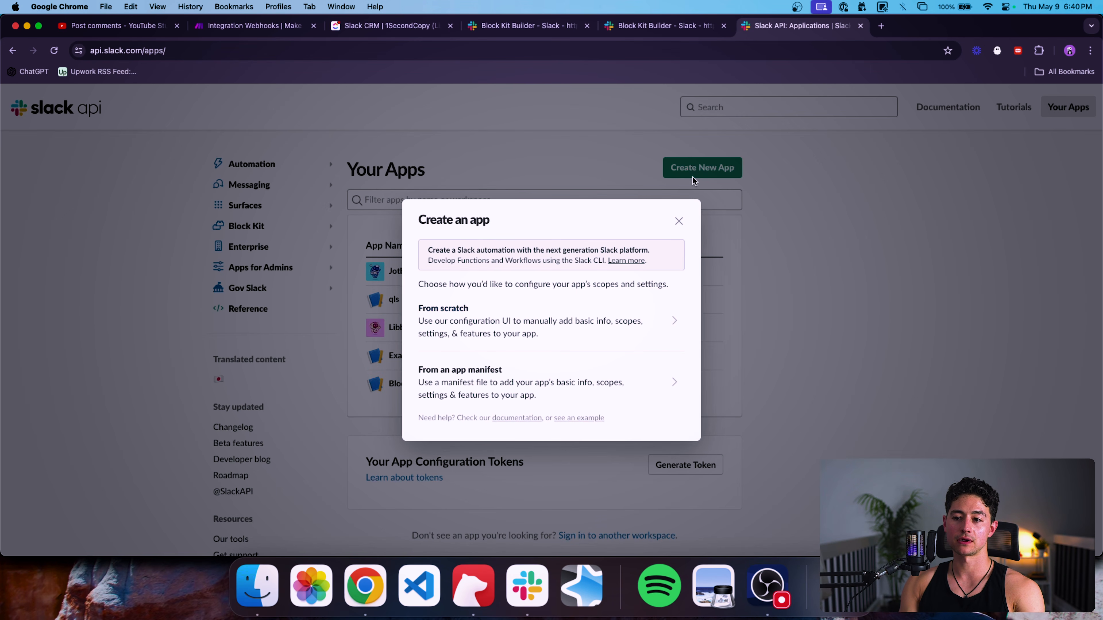
Start a from-scratch app and type its name, replacing 'Awesome' with 'Cool'.
click(528, 324)
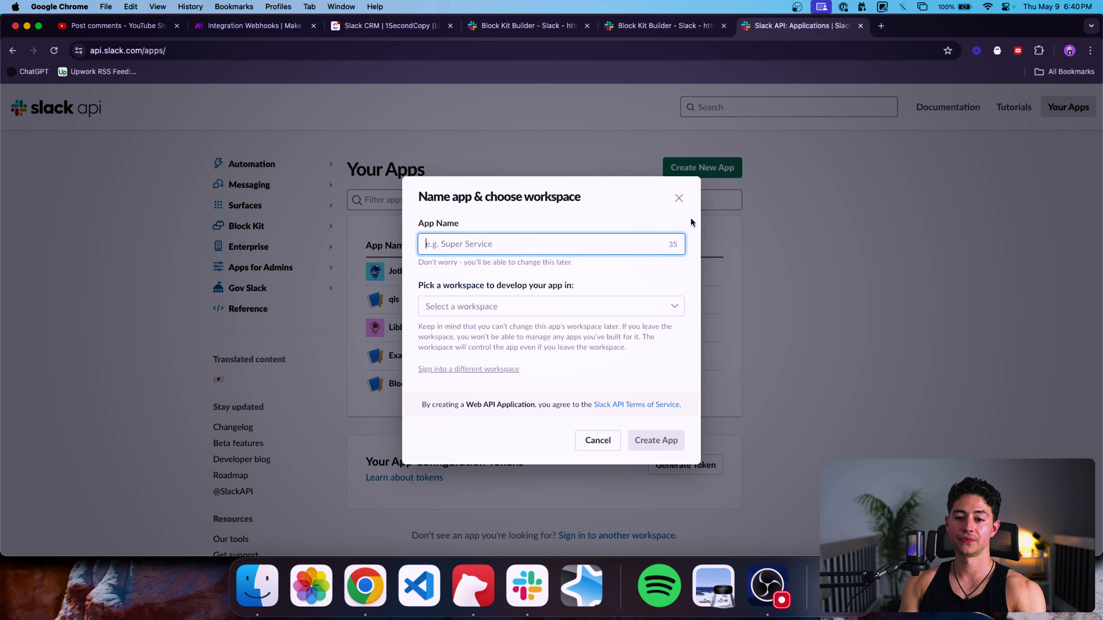
text(N)
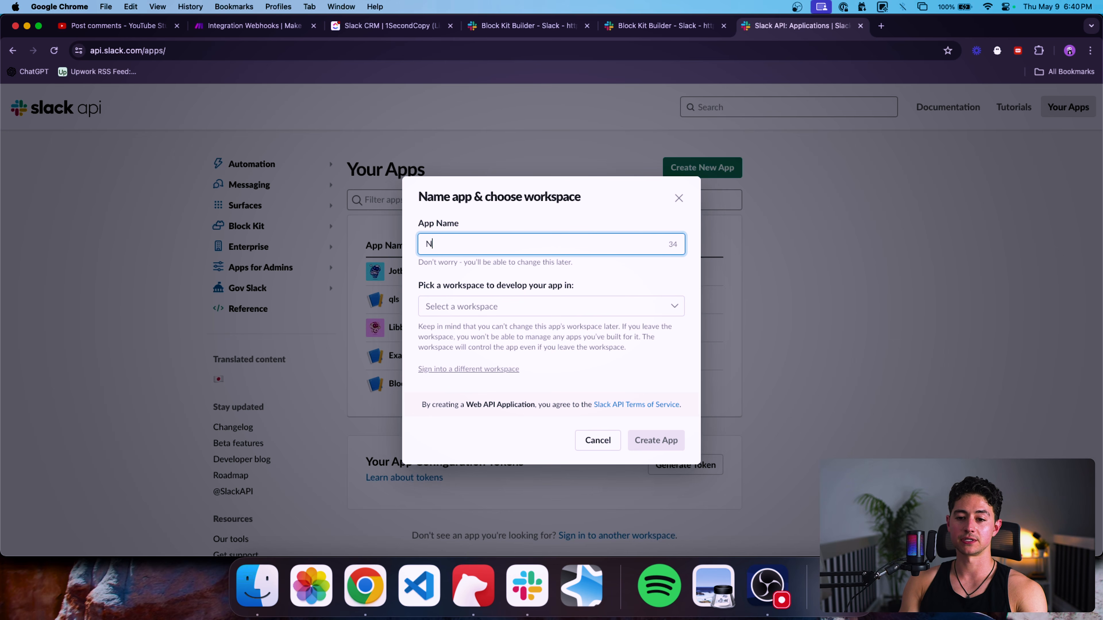
text(ick's Super Awesome Two Way Slack)
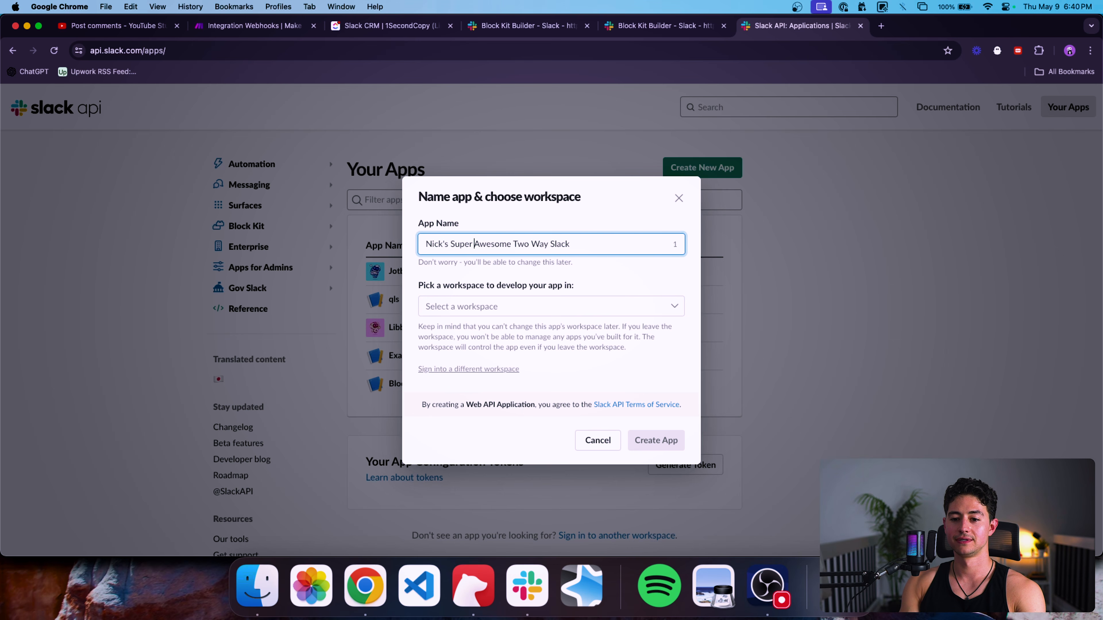
key(alt+shift+Right)
text(Cool)
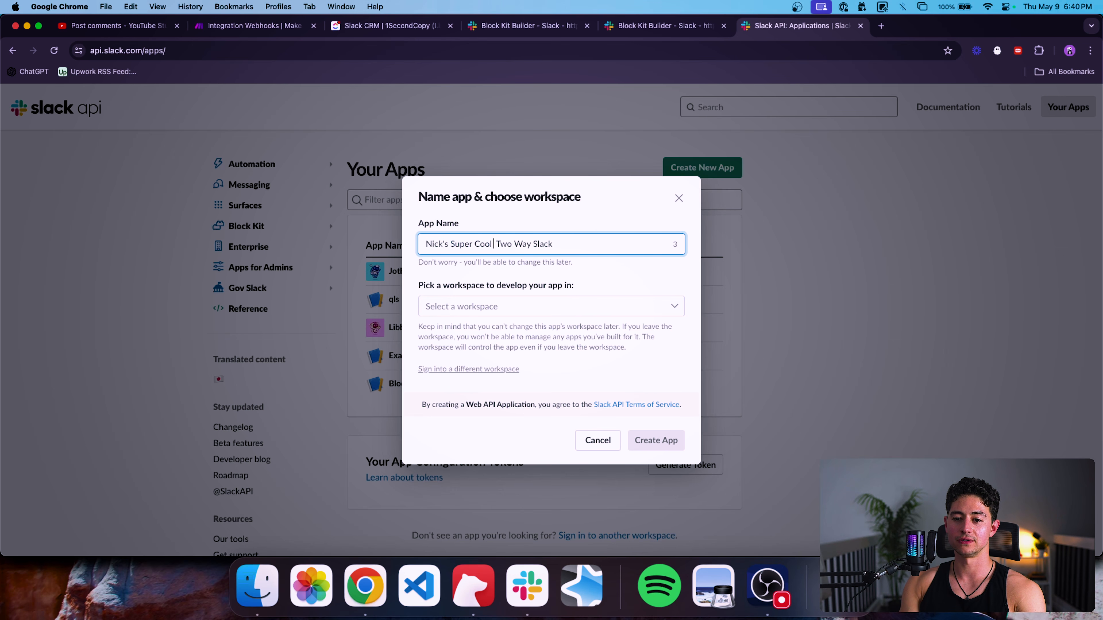
key(BackSpace)
key(super+Right)
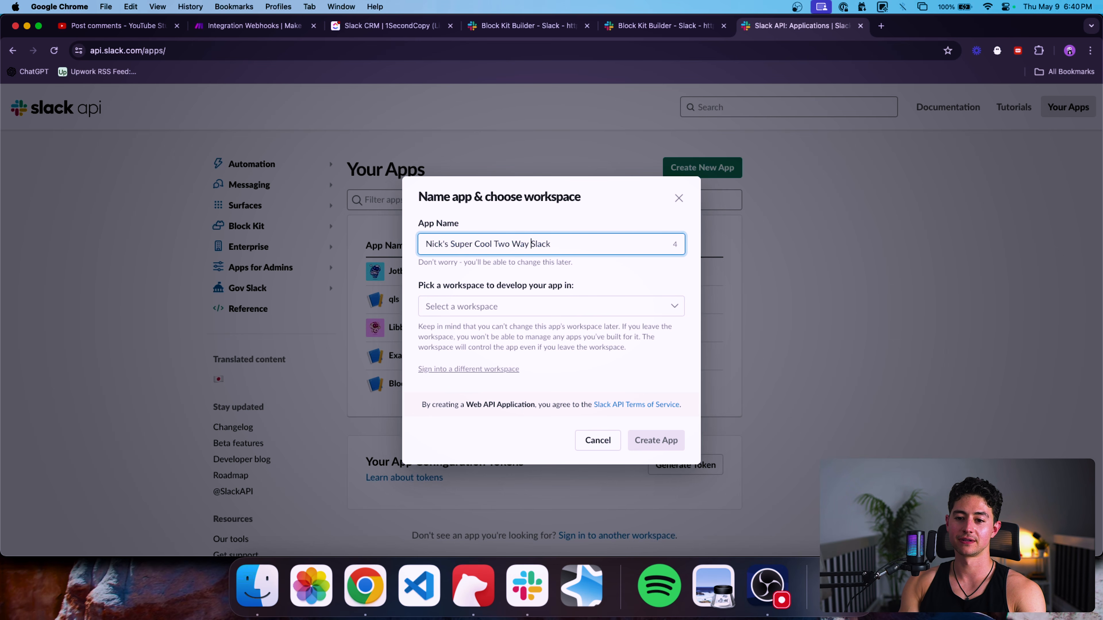
Trim the name to end '…Cool Two Way Slack Automation' under 35 characters; pick 1SecondCopy workspace.
key(alt+BackSpace)
key(super+a)
key(Right)
text(Automation)
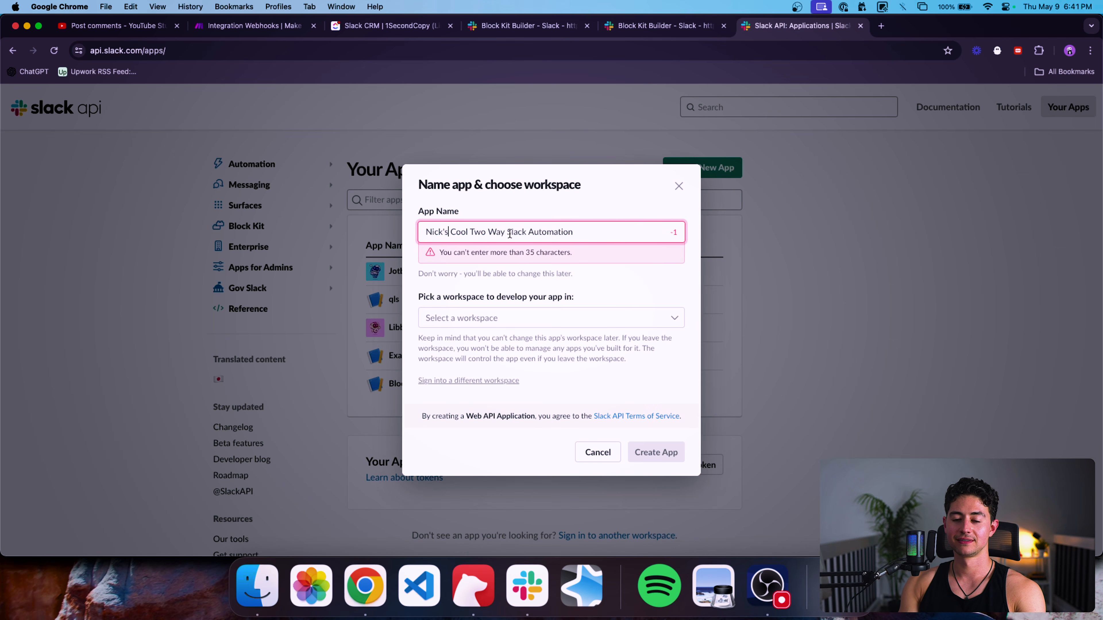
key(Left)
key(BackSpace)
click(598, 300)
click(487, 344)
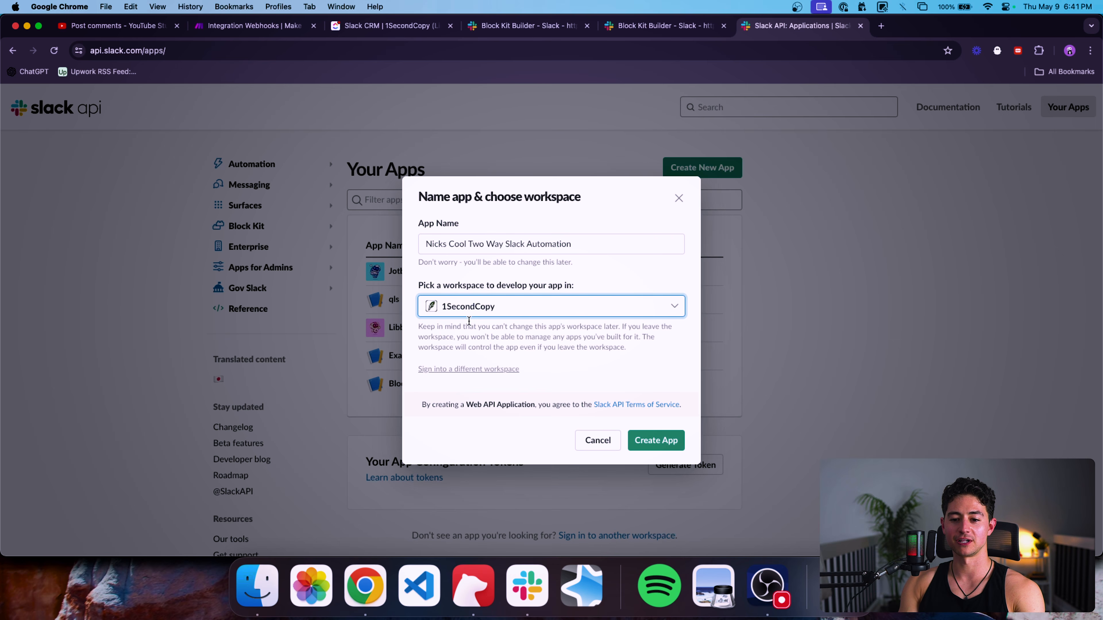
Create the new Slack app and look over its settings page.
click(656, 440)
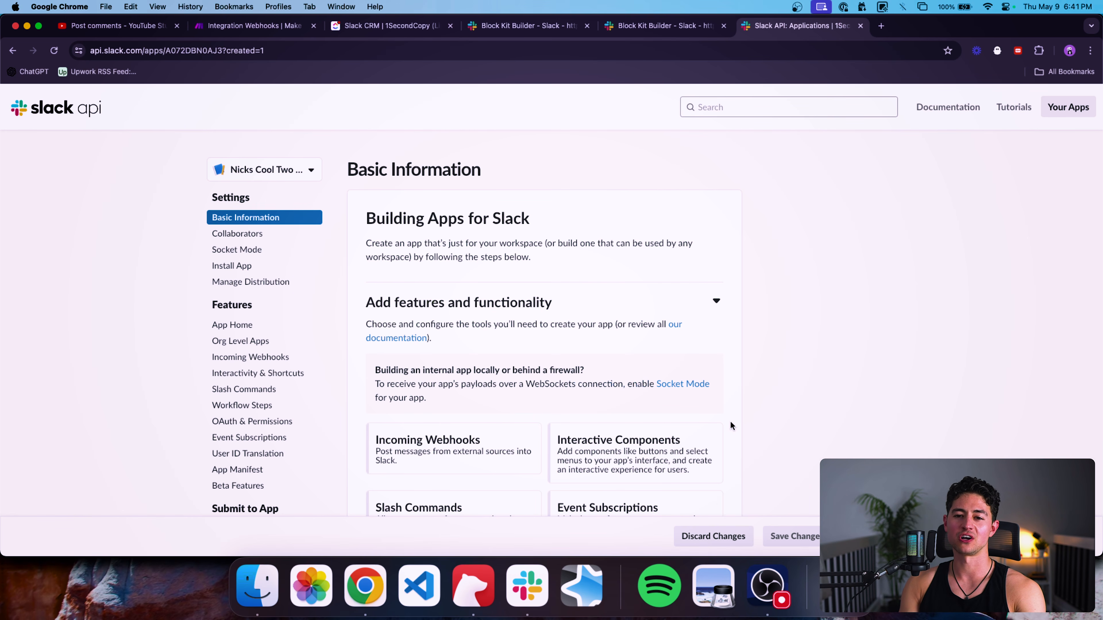
scroll(768, 383, down, 3)
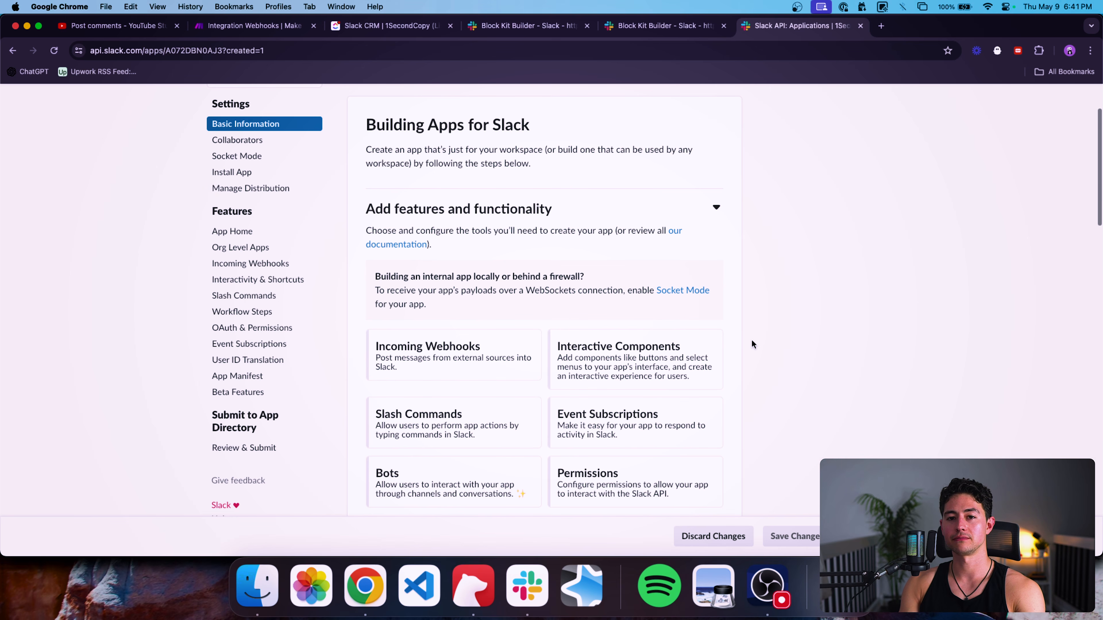
scroll(752, 343, down, 1)
scroll(747, 311, up, 1)
scroll(440, 231, up, 3)
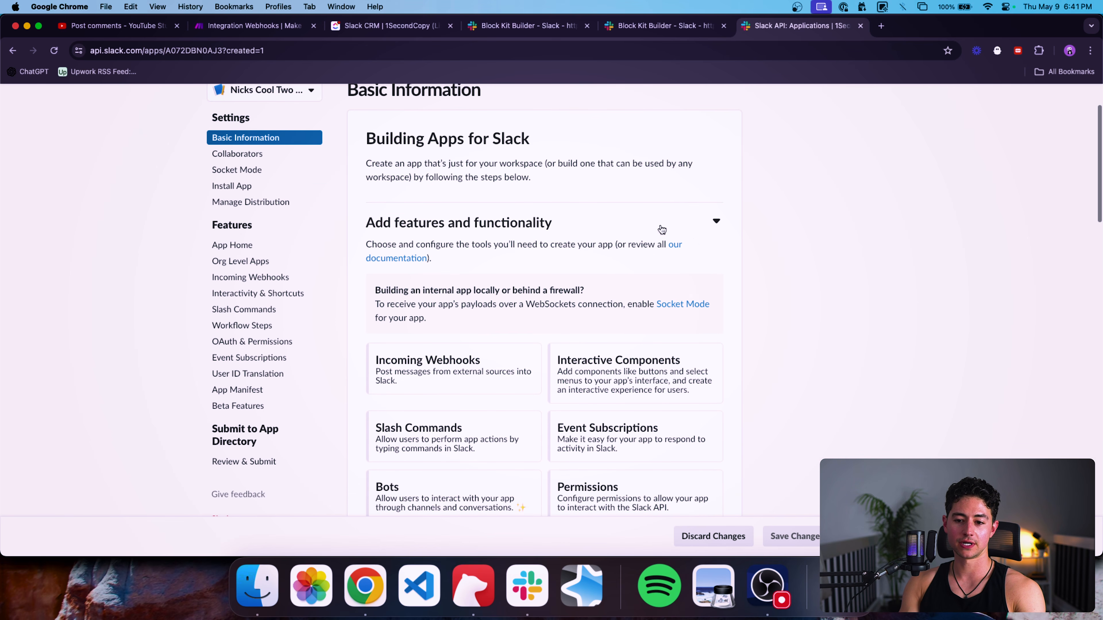
Switch Interactivity on under Interactive Components and focus the Request URL field.
click(612, 374)
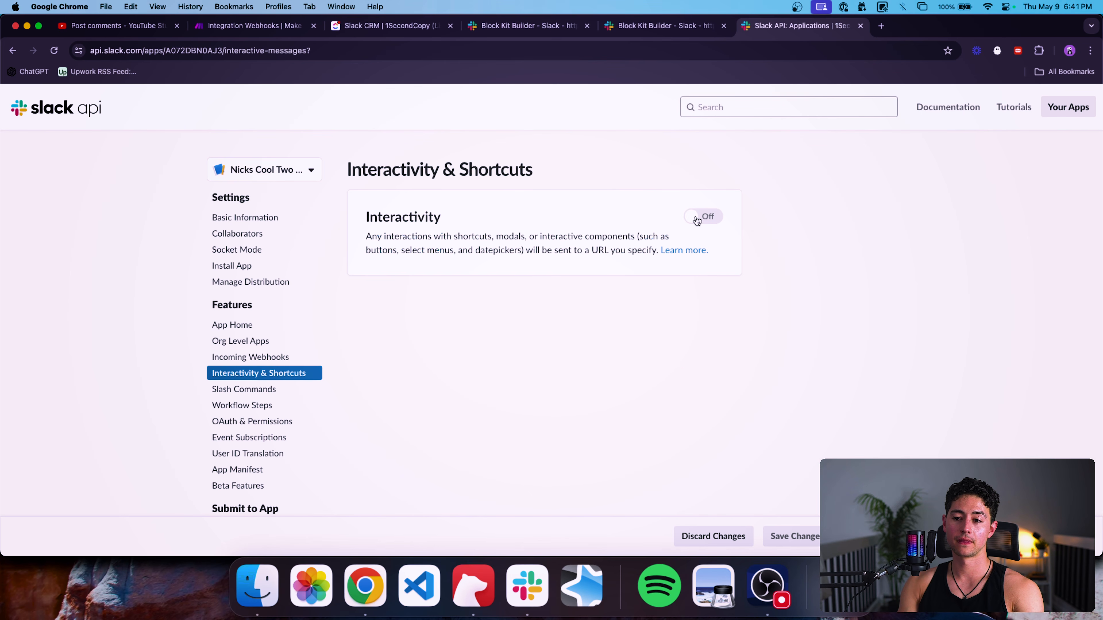
click(697, 219)
scroll(821, 275, down, 2)
click(547, 282)
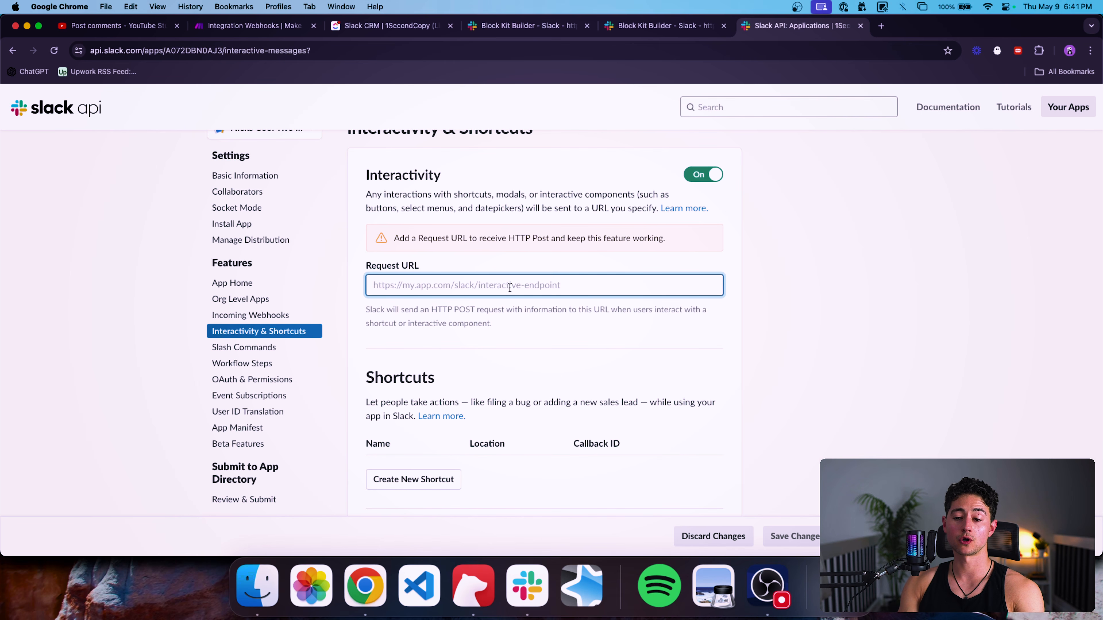
Rename the Make scenario to '1. New Lead Generated → Send to Slack for Approval'.
click(278, 26)
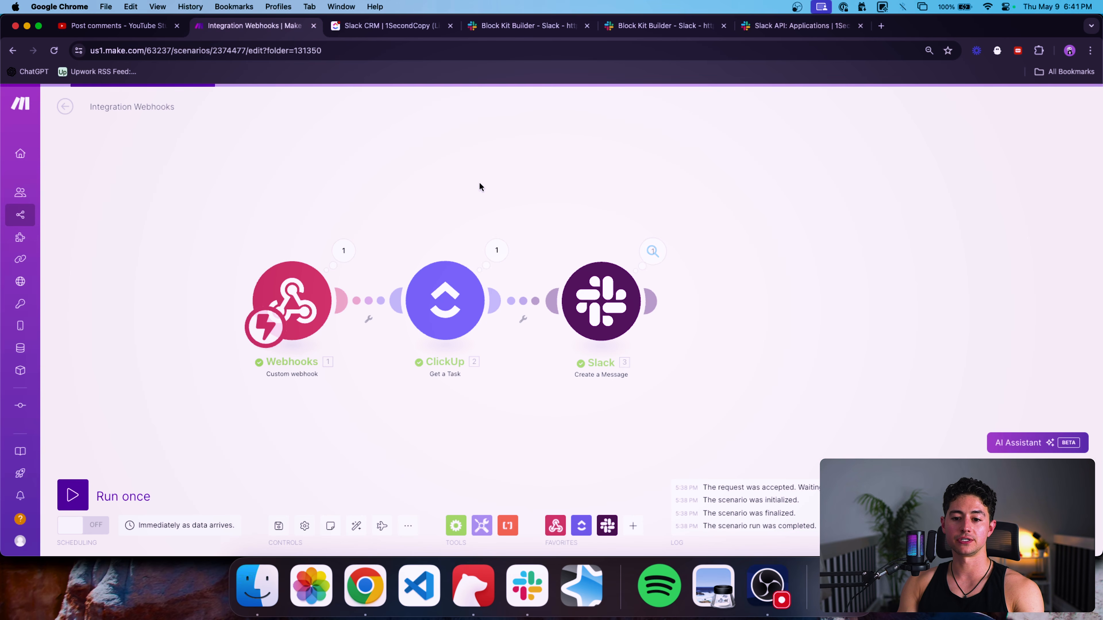
scroll(485, 192, down, 3)
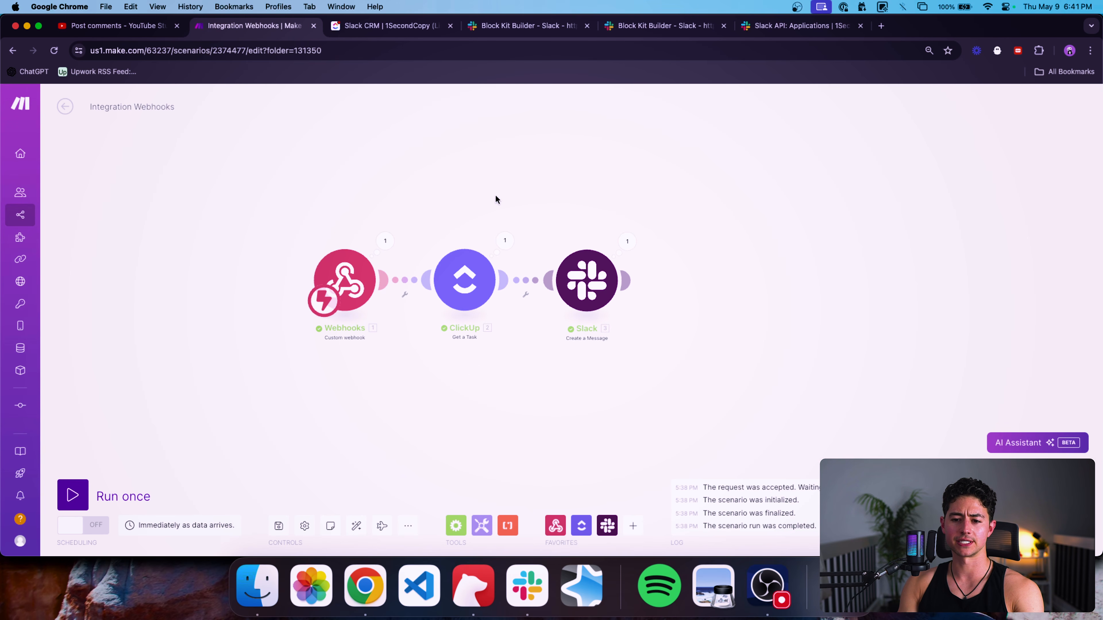
click(152, 107)
text(1.)
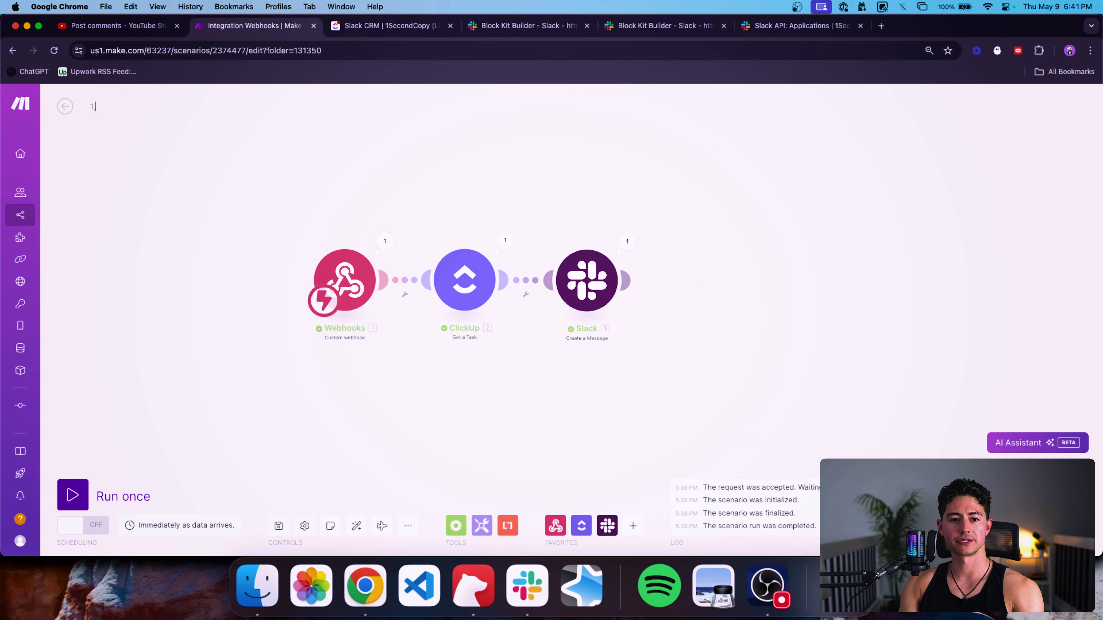
text( New Lead Generated → Send to Slack for Approval)
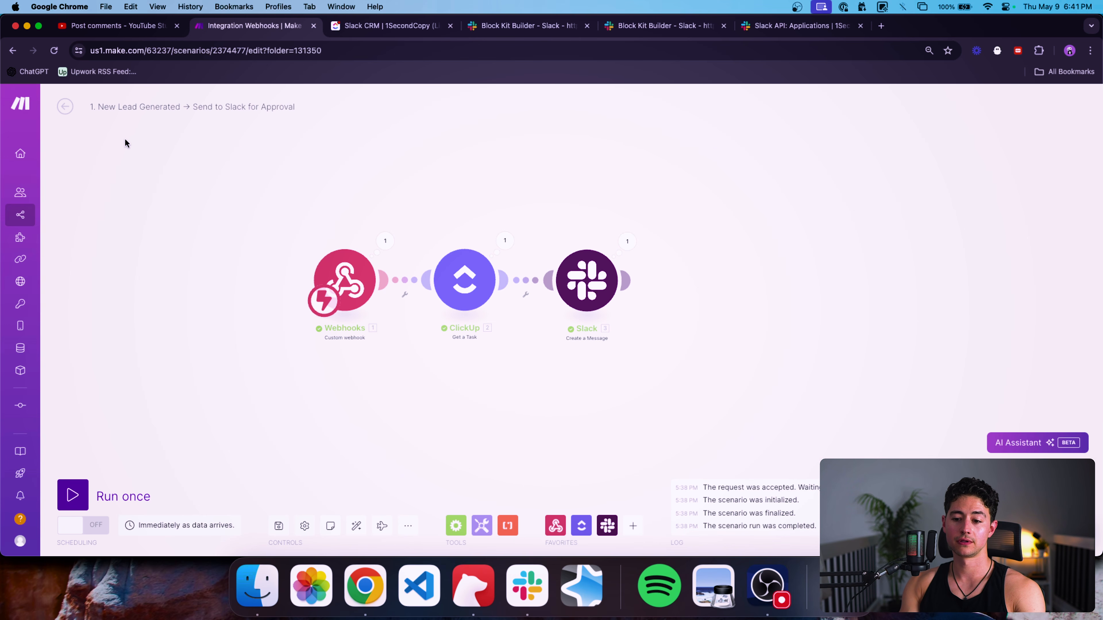
Abandon a clone attempt and create a new blank scenario from the Example Builds folder.
click(66, 107)
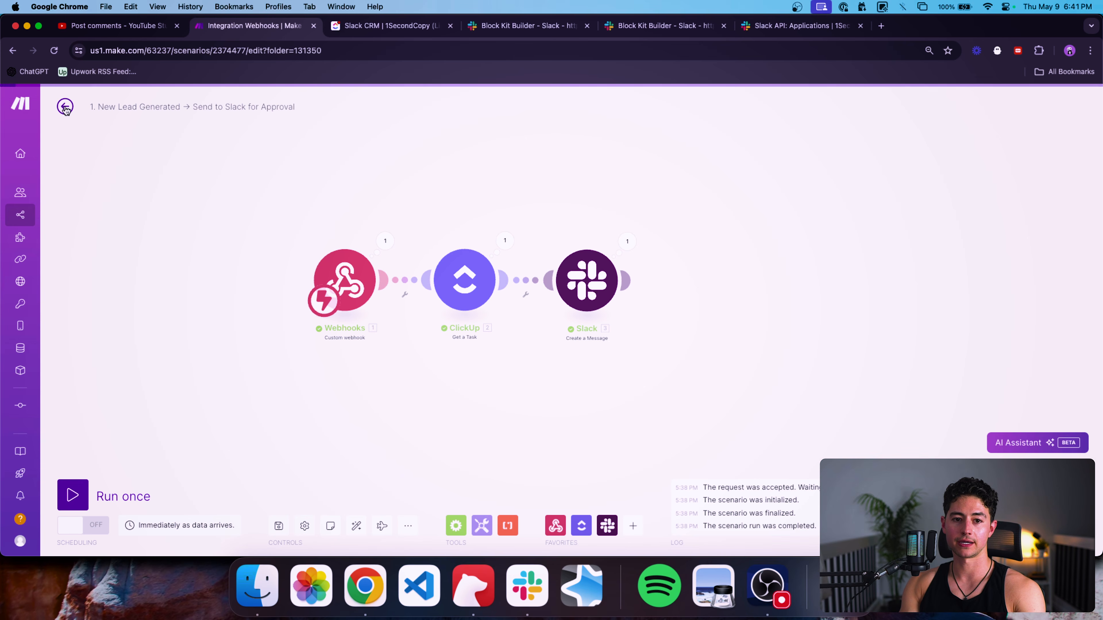
click(1060, 106)
click(1046, 161)
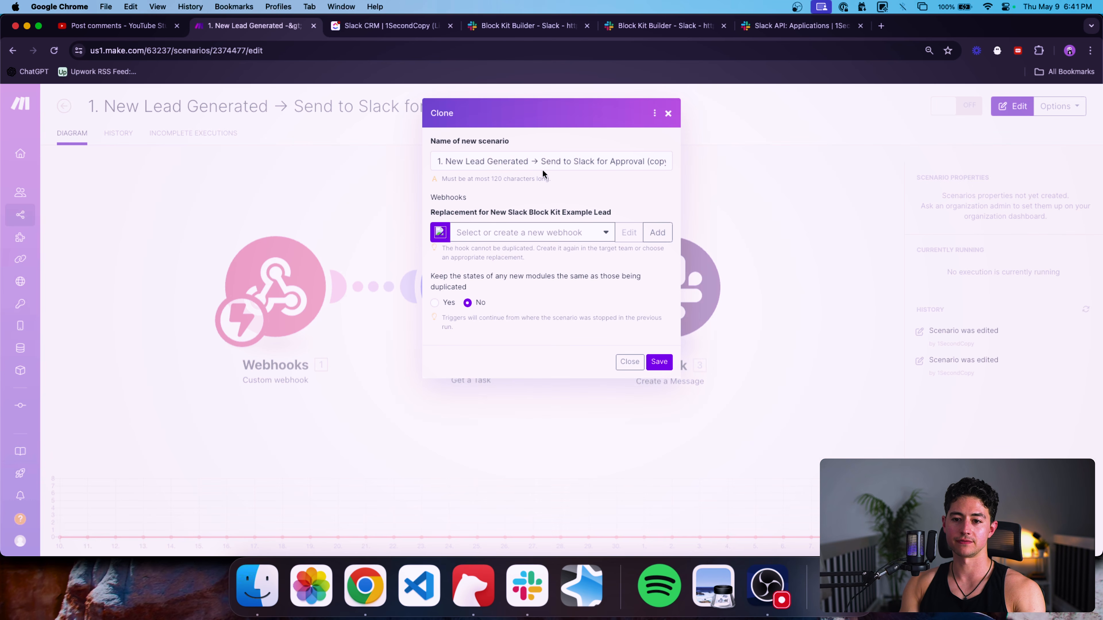
click(668, 114)
click(66, 107)
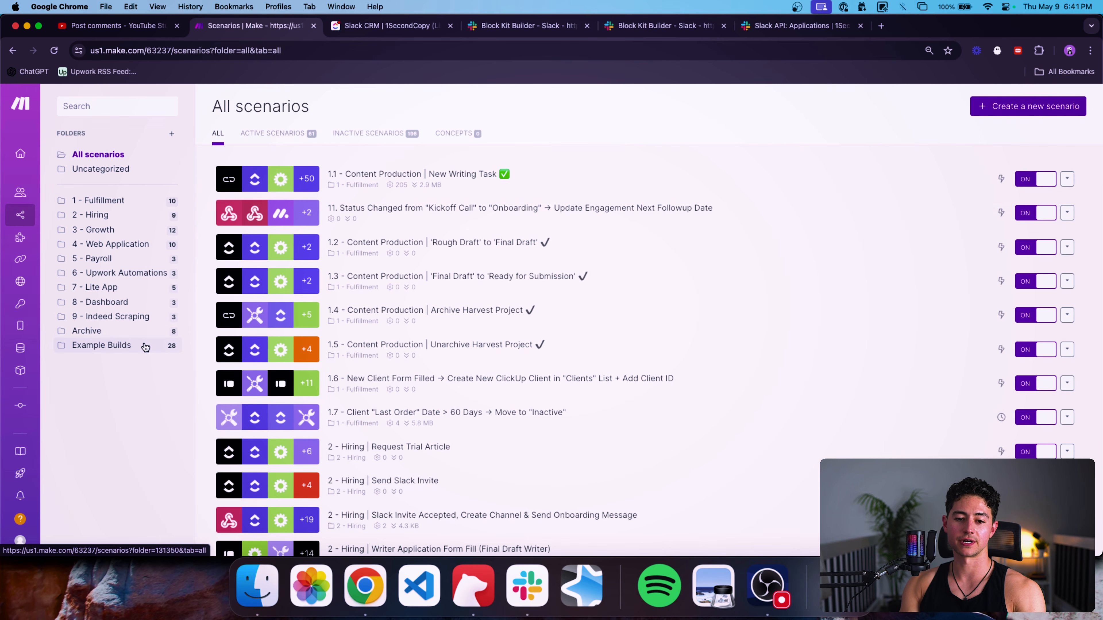
click(143, 345)
click(977, 107)
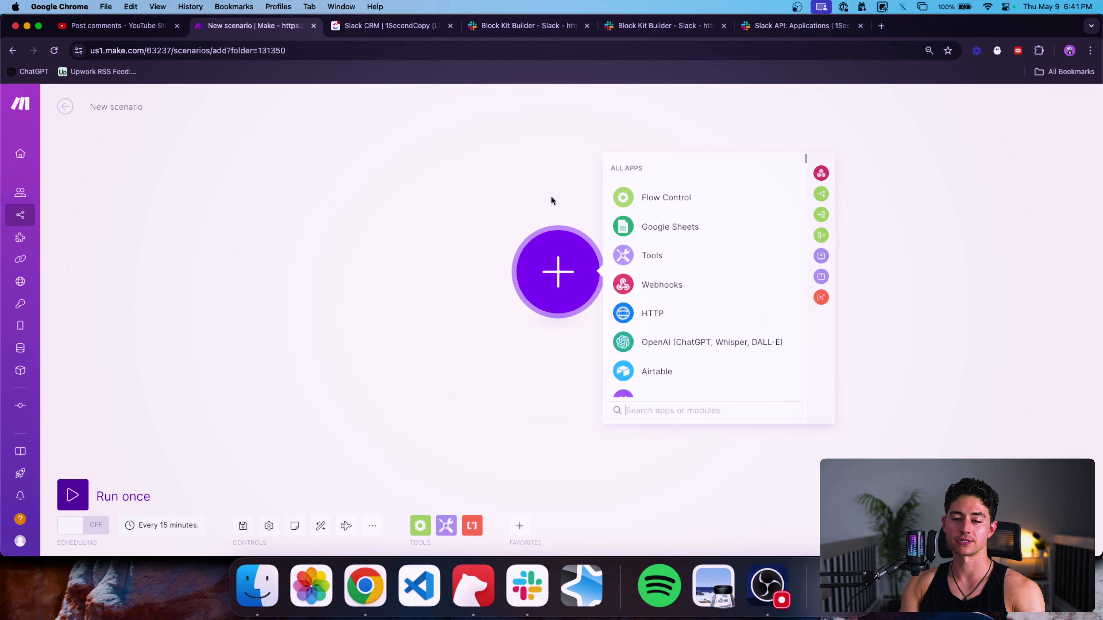
Add a Webhooks custom webhook trigger and rename the scenario with a '2.' prefix.
click(581, 296)
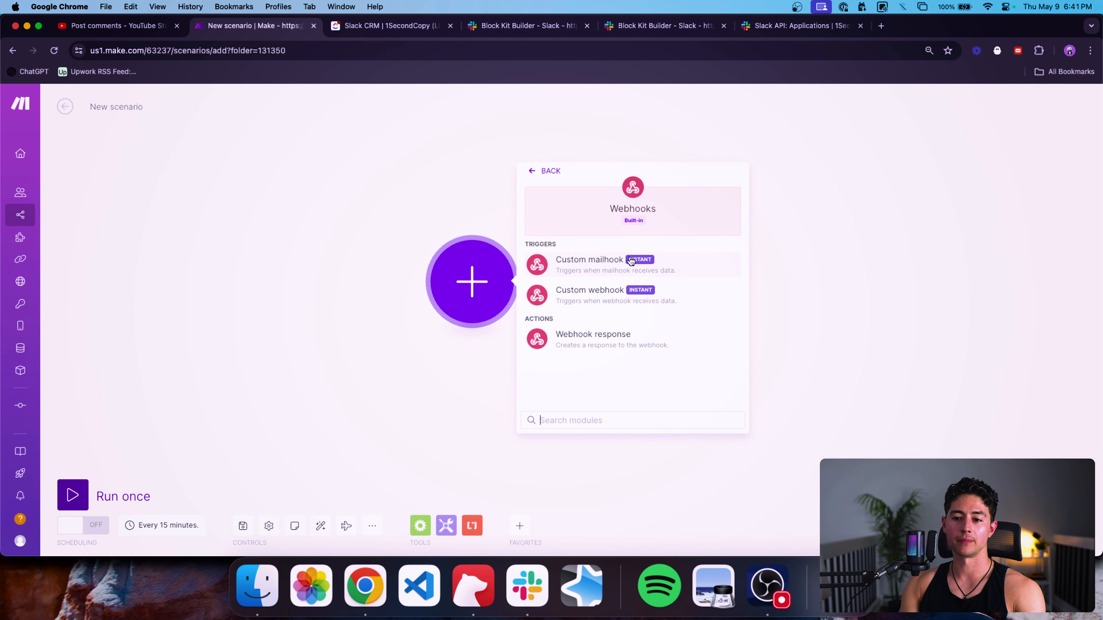
click(611, 290)
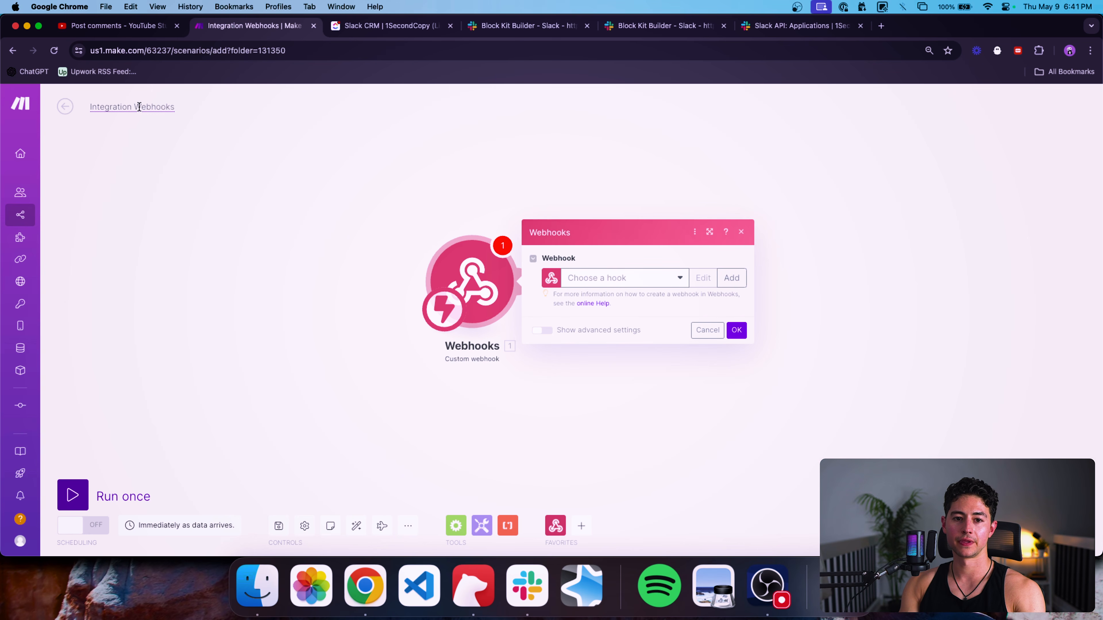
key(super+a)
text(2.)
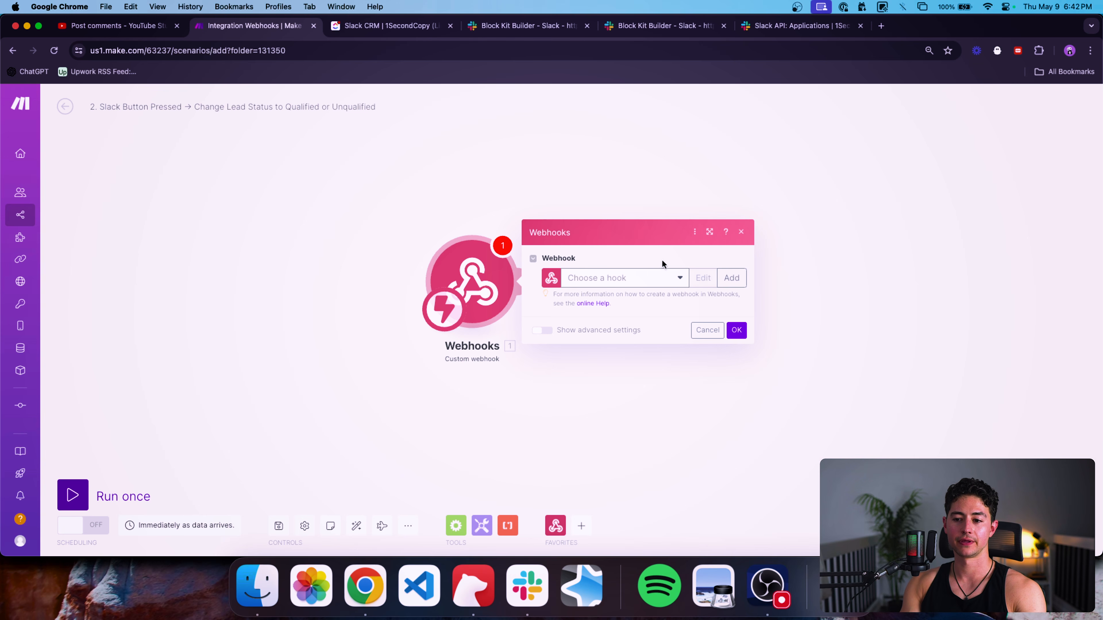
Create and save a new webhook named Slack Button Pressed.
click(665, 278)
click(731, 279)
triple_click(816, 239)
key(BackSpace)
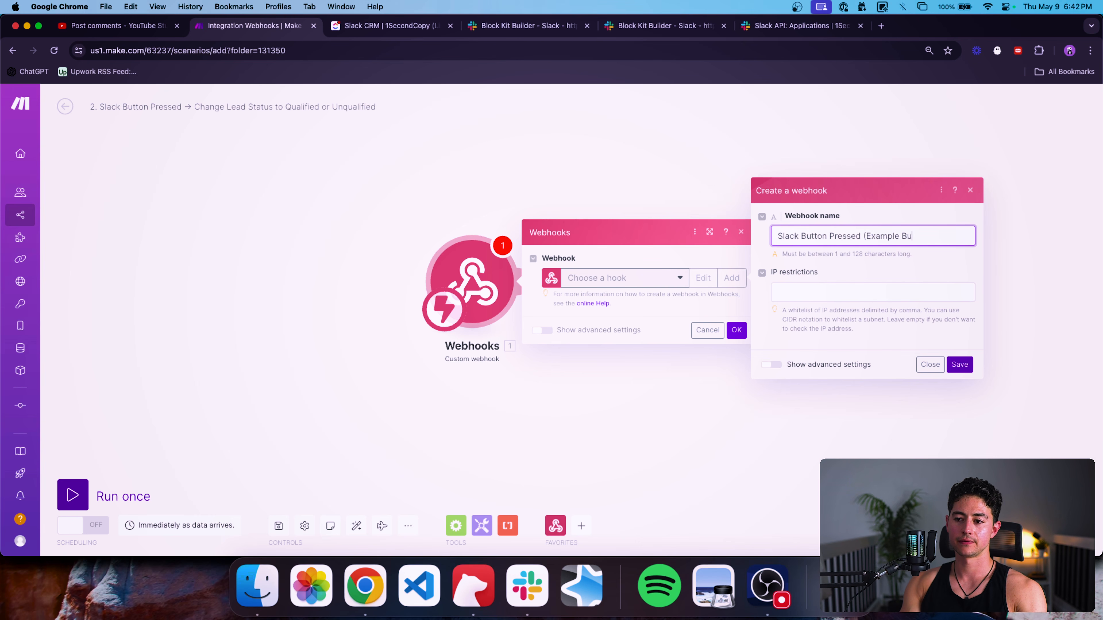
click(948, 364)
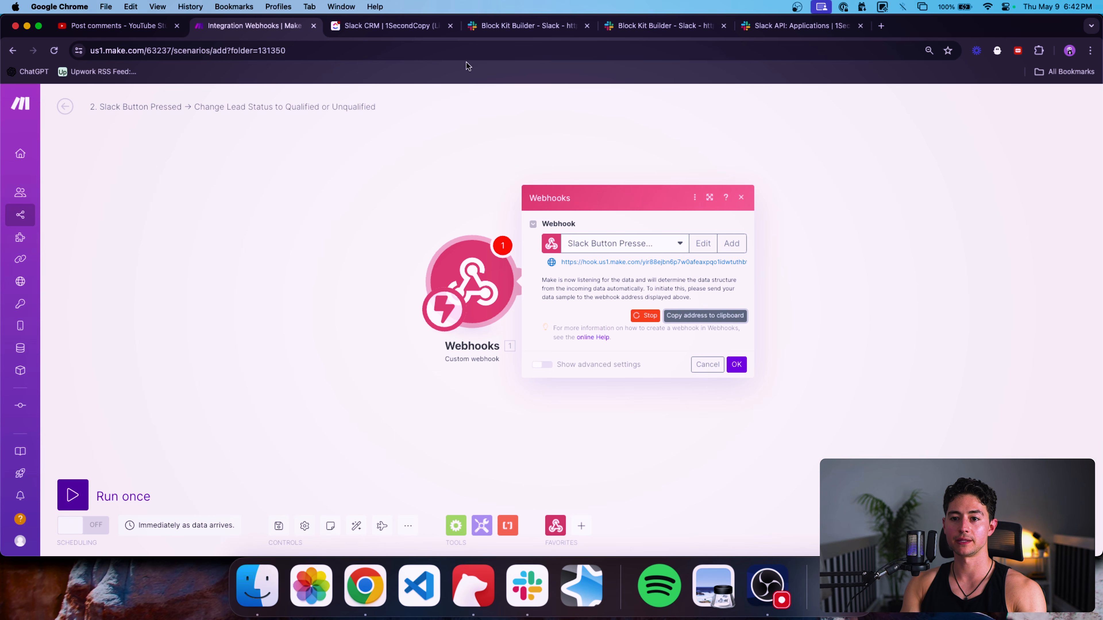
Place the Slack API tab beside Make and focus the interactivity Request URL field.
drag(280, 34, 391, 27)
click(801, 25)
drag(801, 25, 527, 29)
click(369, 289)
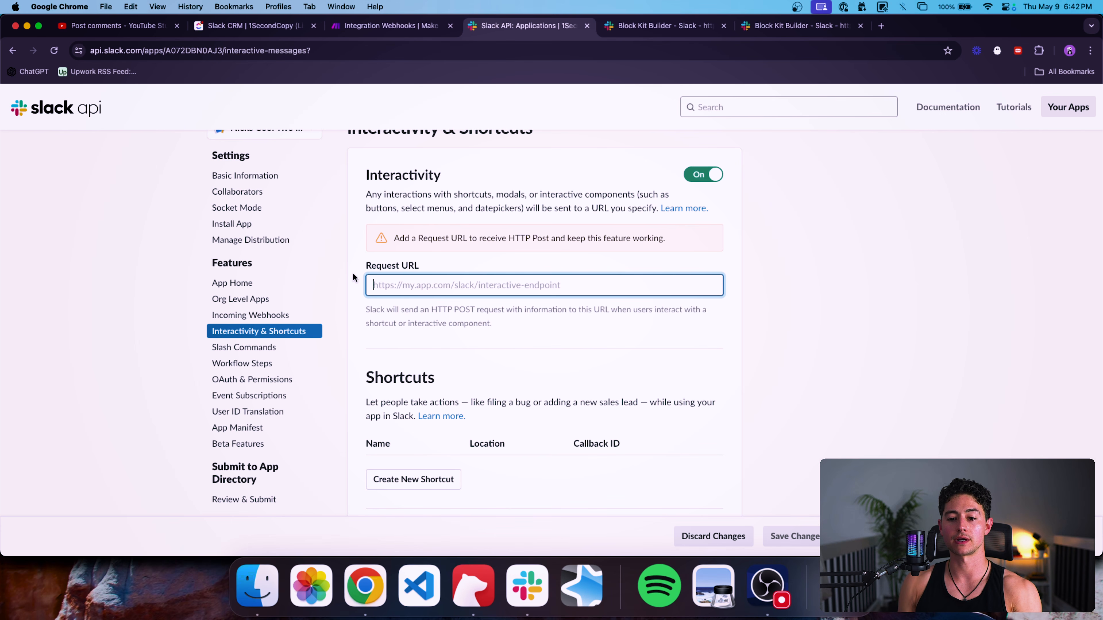
Paste the Make webhook address as the Interactivity Request URL and save changes.
drag(635, 251, 303, 249)
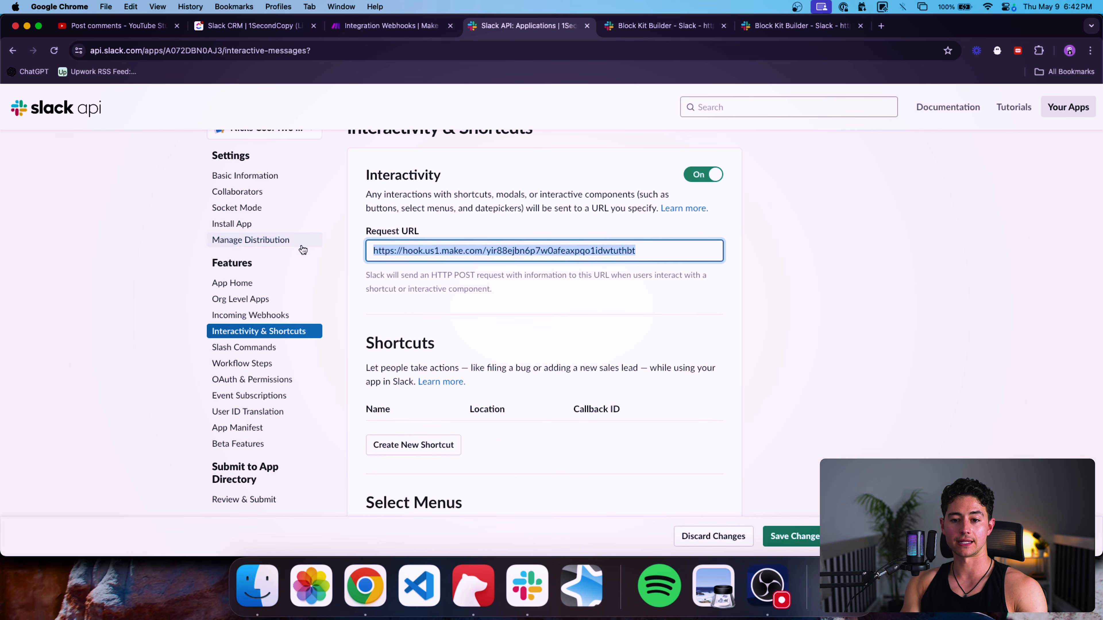
scroll(732, 446, down, 5)
scroll(743, 468, up, 3)
click(784, 531)
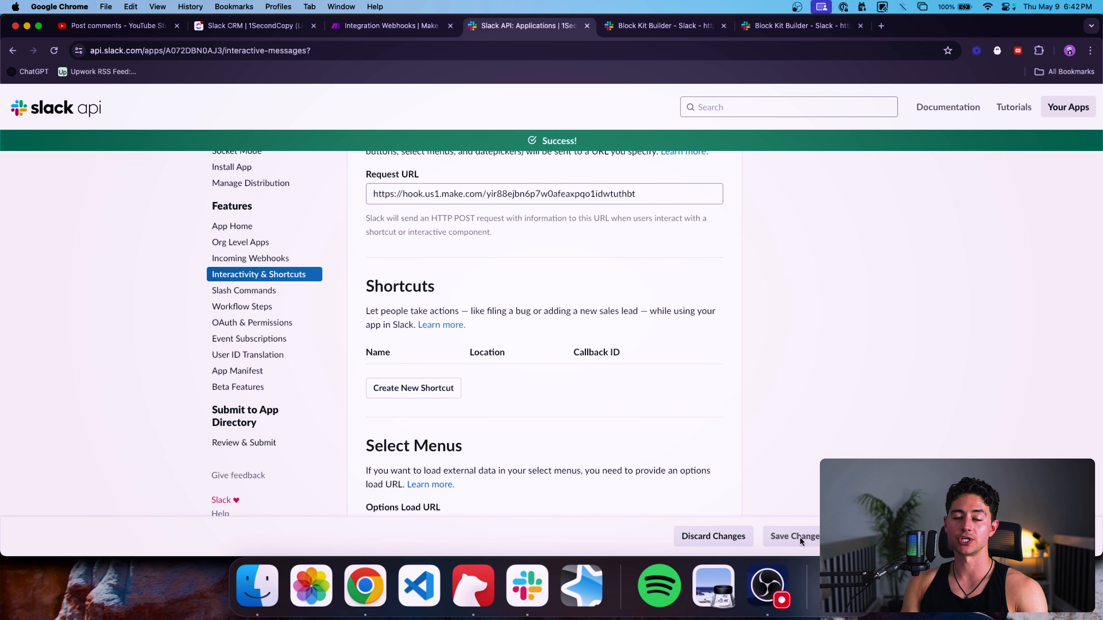
scroll(632, 372, up, 3)
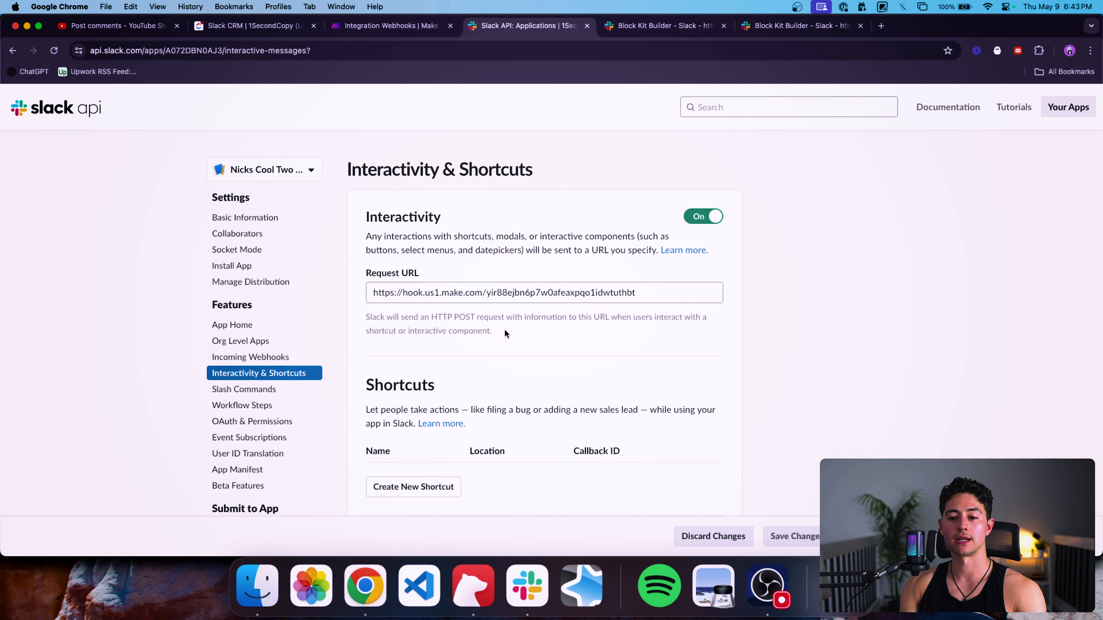
scroll(492, 304, down, 5)
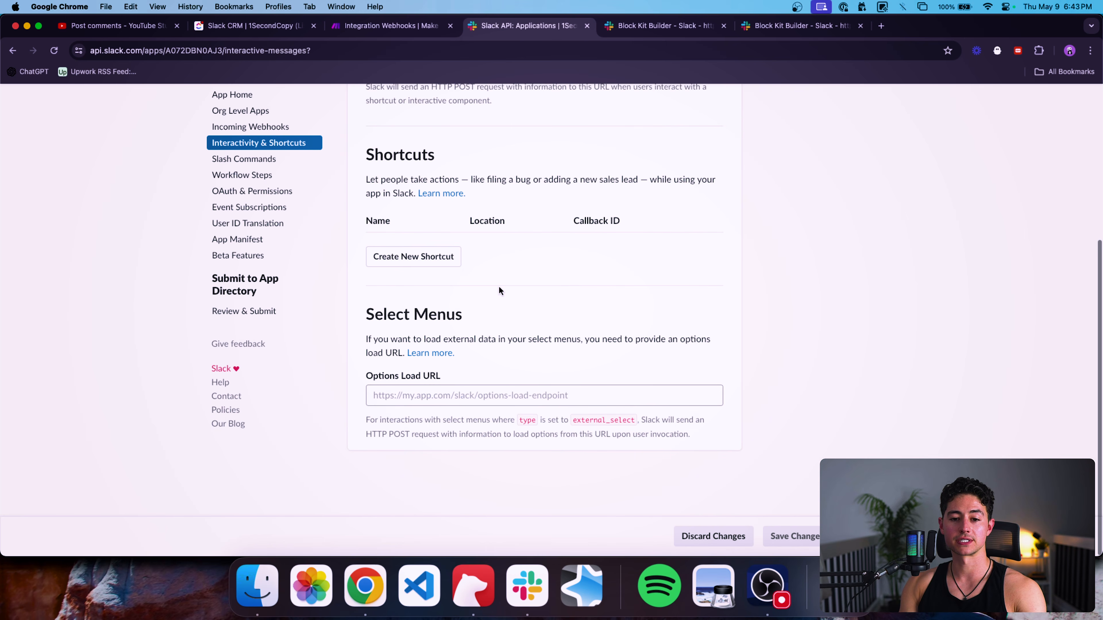
scroll(499, 291, up, 3)
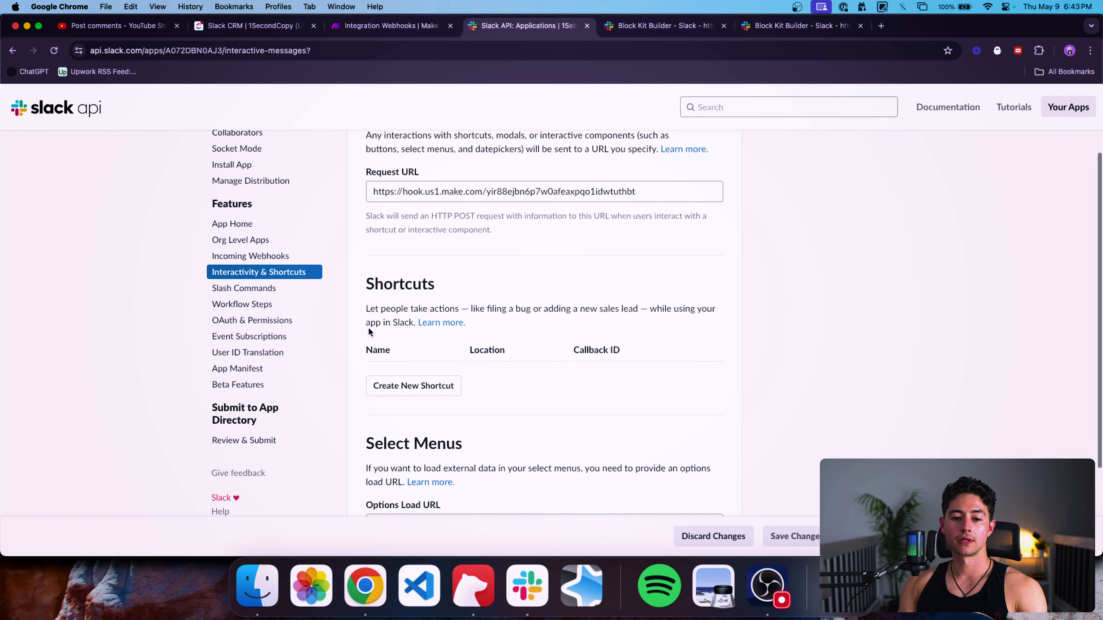
On OAuth & Permissions, add chat:write, im:read and im:write as Bot Token Scopes.
click(237, 321)
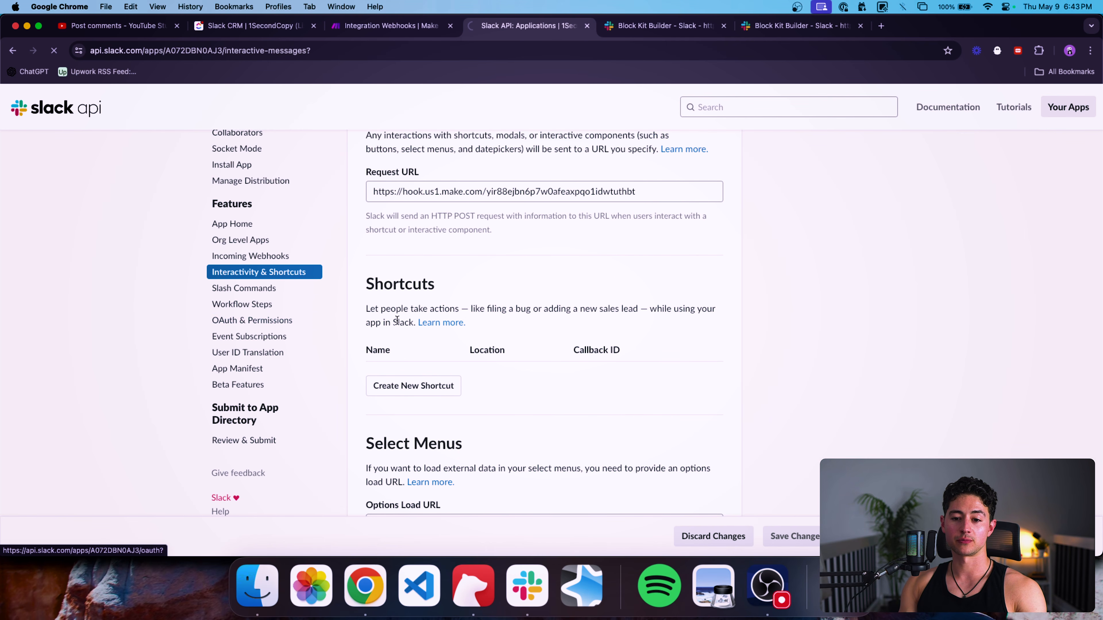
scroll(599, 320, down, 4)
scroll(599, 324, down, 7)
scroll(575, 308, down, 3)
click(448, 328)
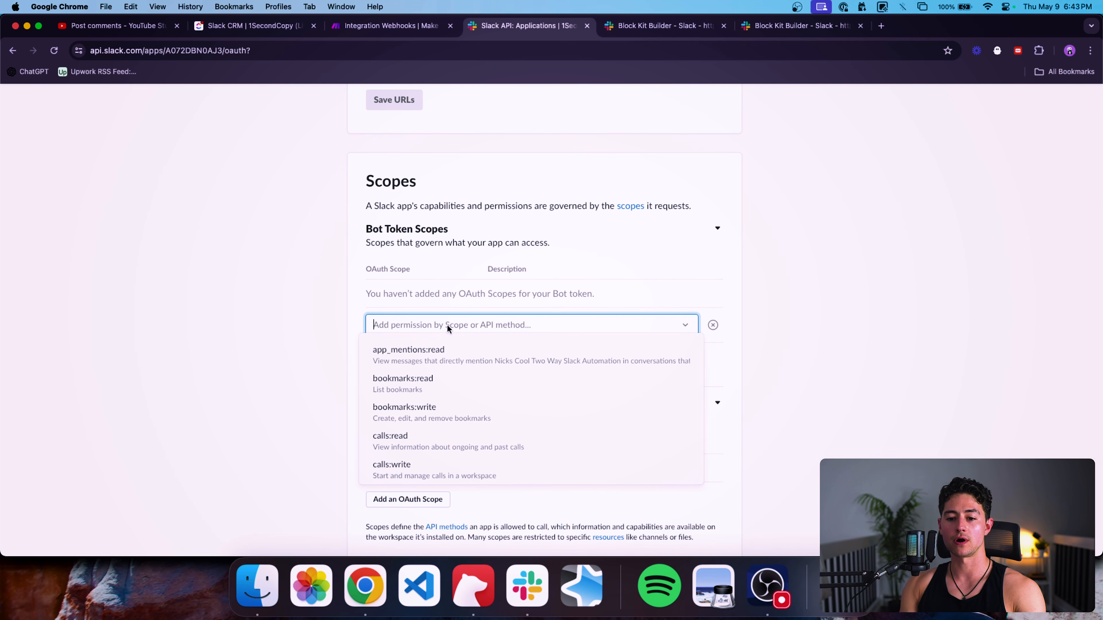
text(chat)
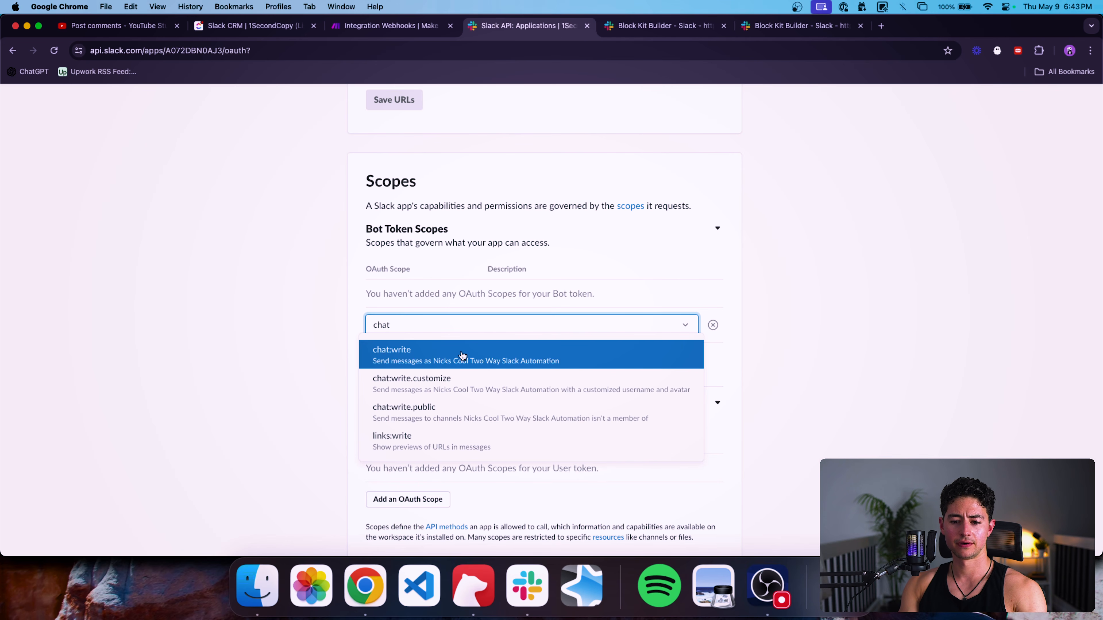
click(462, 351)
text(chat)
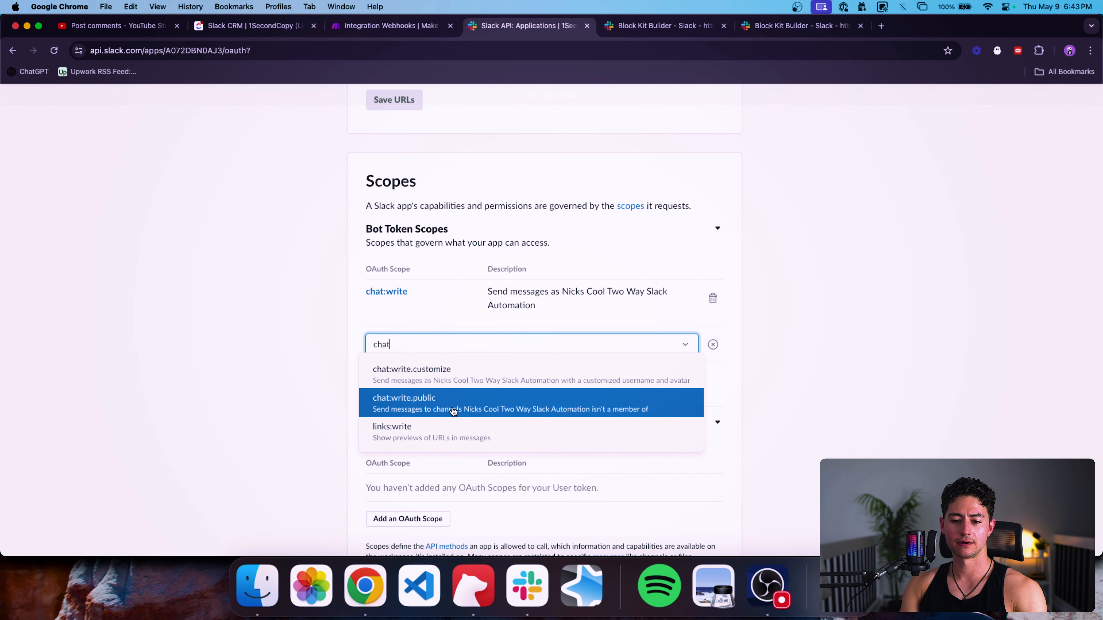
key(BackSpace)
key(BackSpace)
key(BackSpace)
key(BackSpace)
click(447, 344)
text(im)
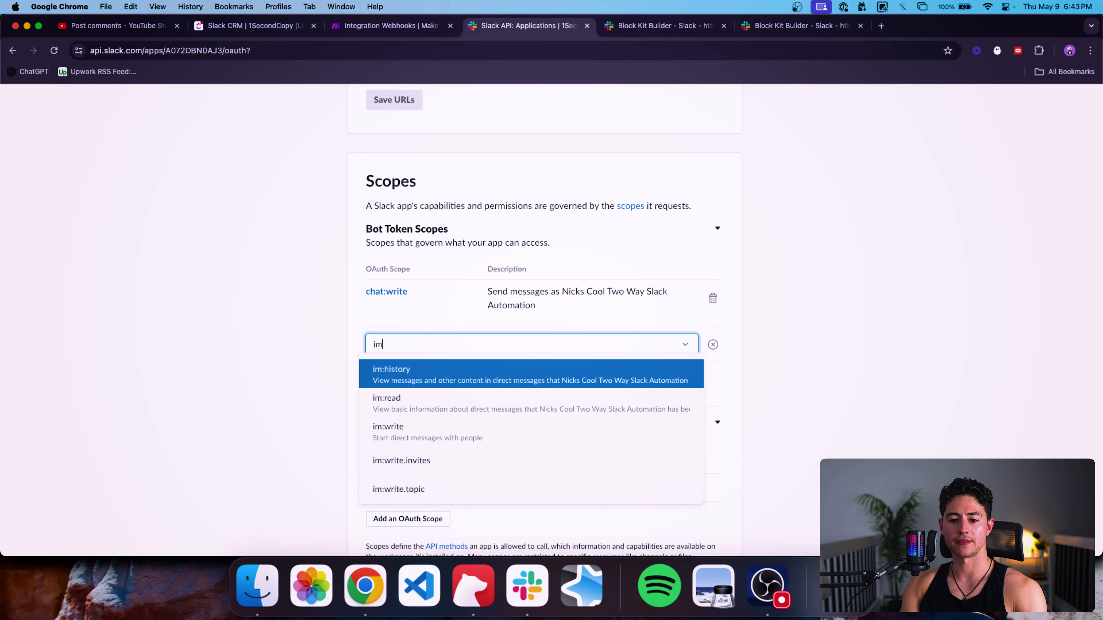
click(439, 402)
click(423, 408)
text(im)
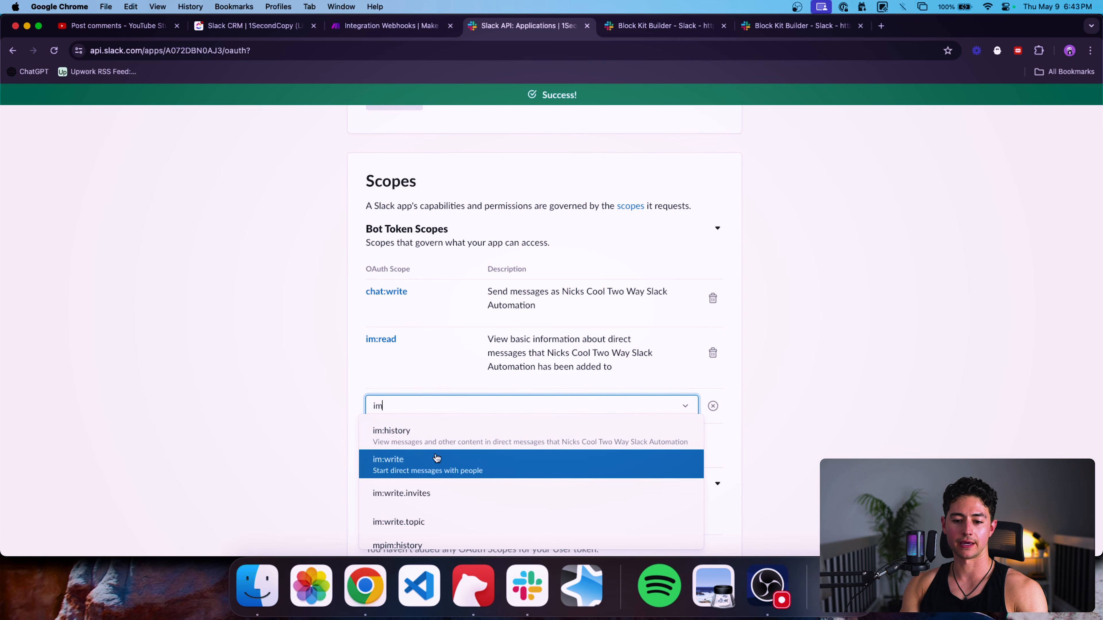
click(437, 459)
scroll(435, 435, down, 2)
click(416, 370)
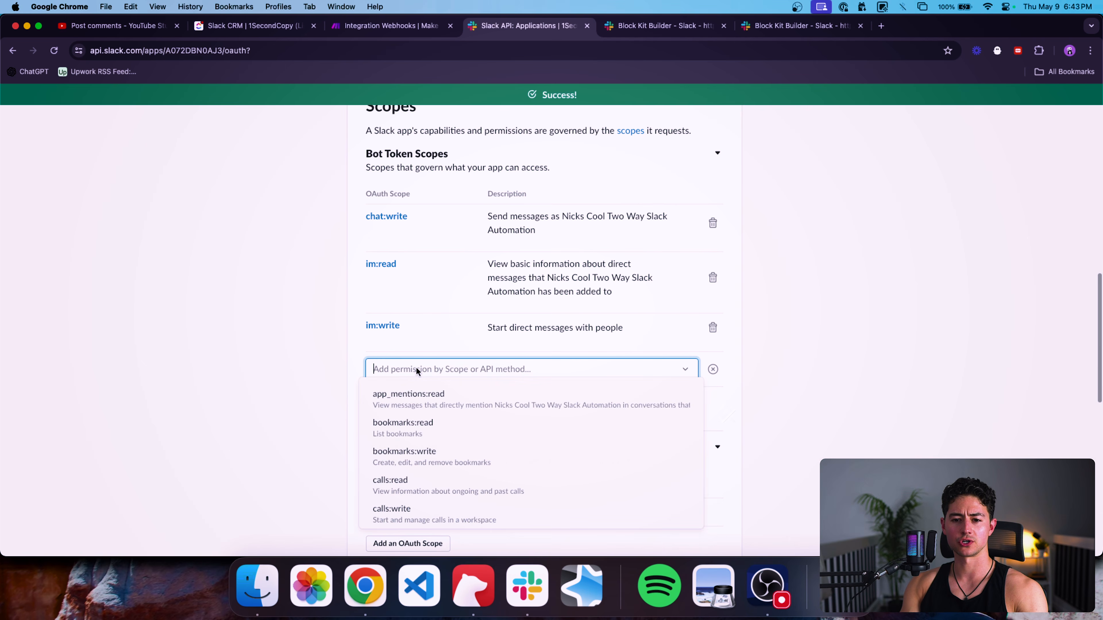
text(chat:read)
key(super+BackSpace)
click(308, 377)
scroll(434, 321, down, 3)
scroll(413, 304, down, 3)
Add chat:write, im:read and im:write as User Token Scopes.
click(417, 401)
click(443, 404)
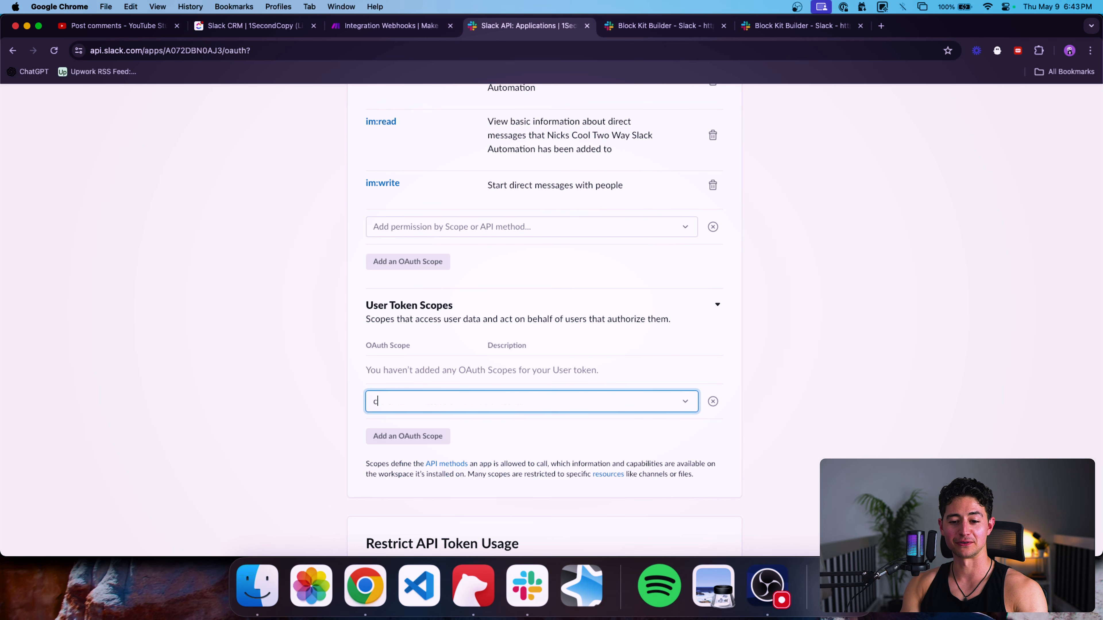
text(chat)
click(460, 427)
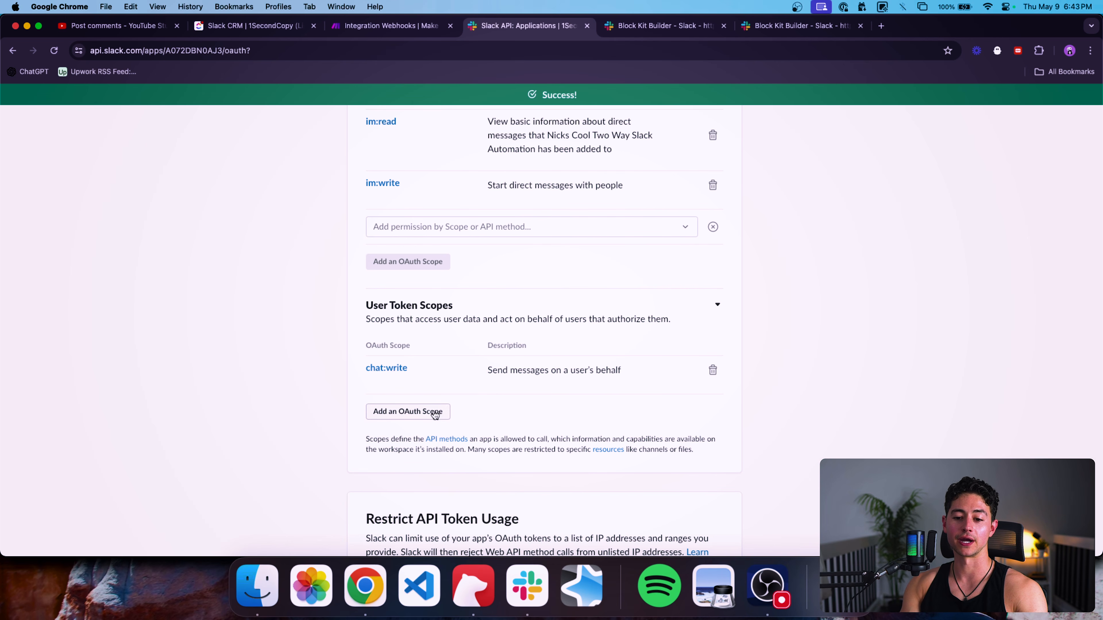
click(434, 413)
text(im)
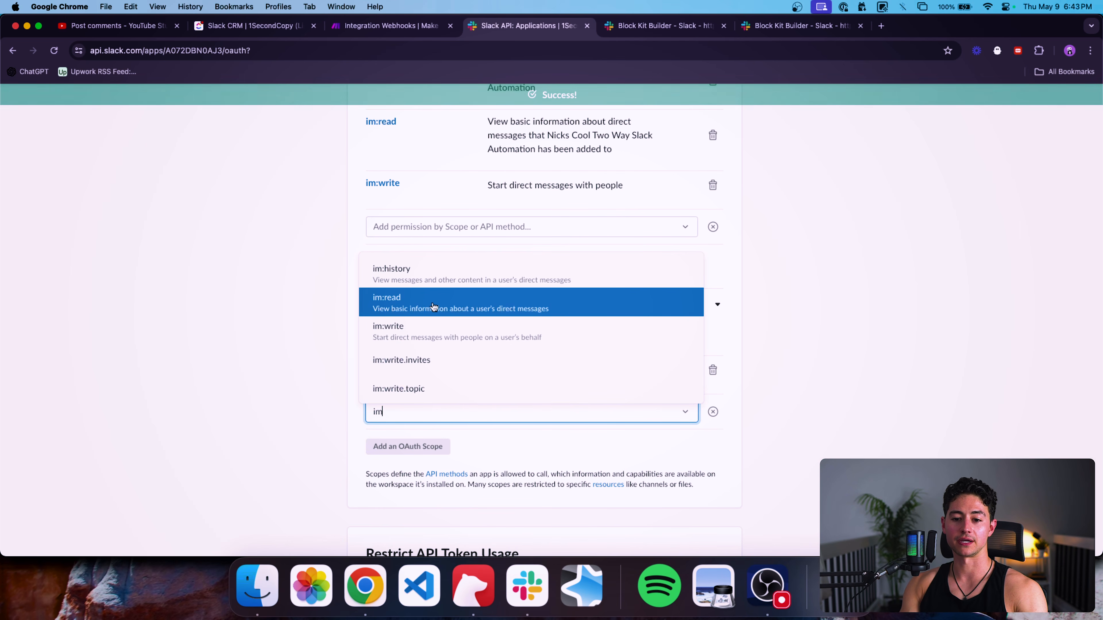
click(434, 306)
click(435, 461)
text(im)
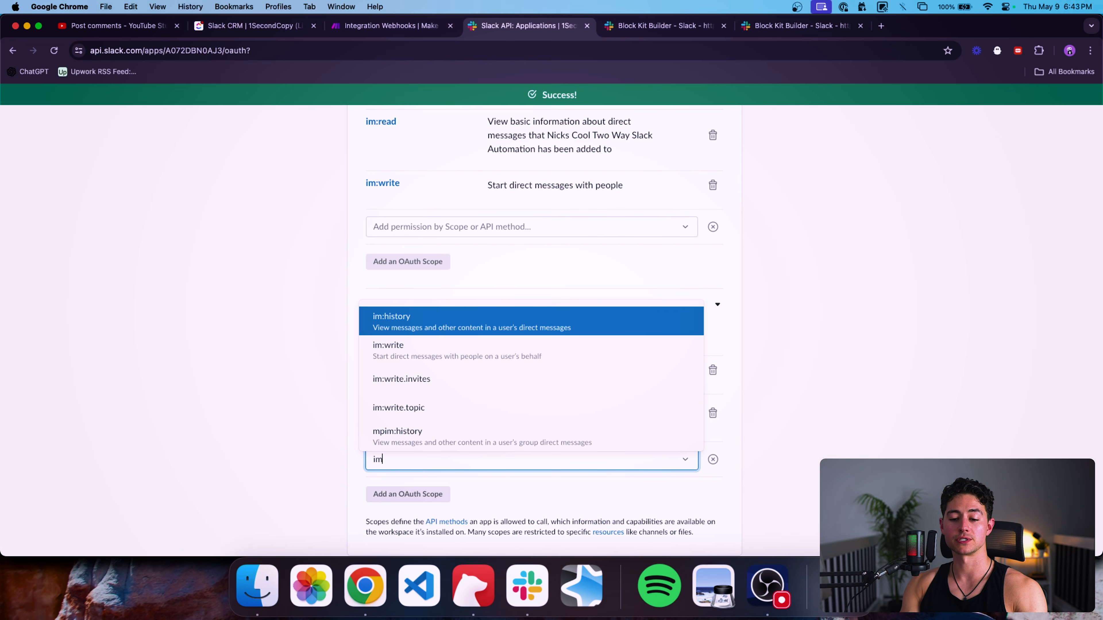
click(428, 348)
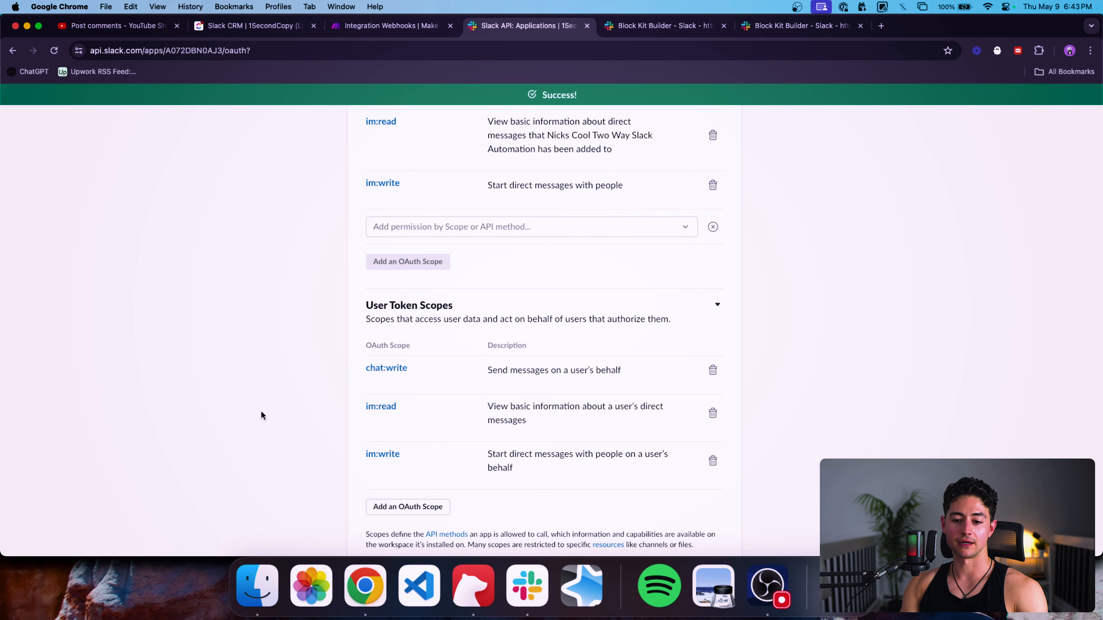
scroll(446, 393, down, 4)
scroll(448, 399, down, 5)
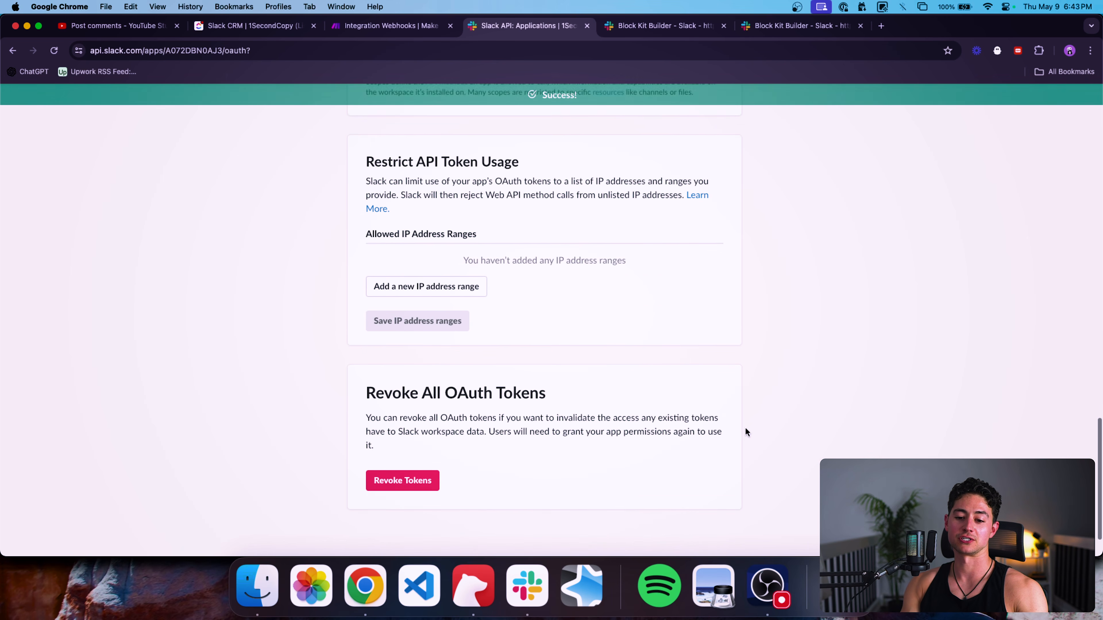
scroll(746, 430, up, 10)
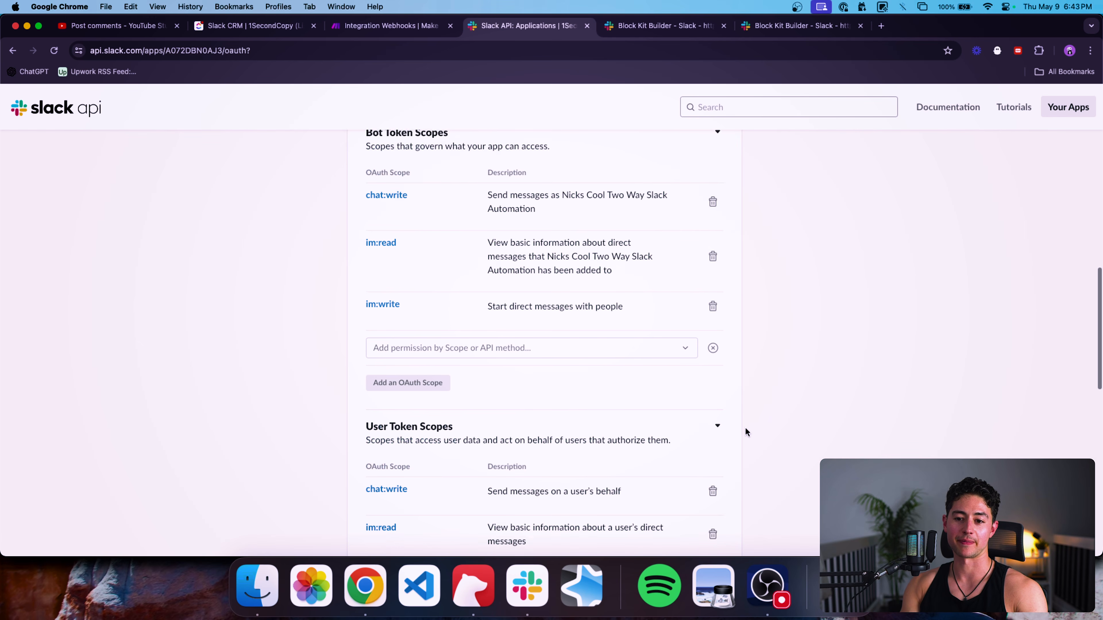
scroll(746, 428, up, 3)
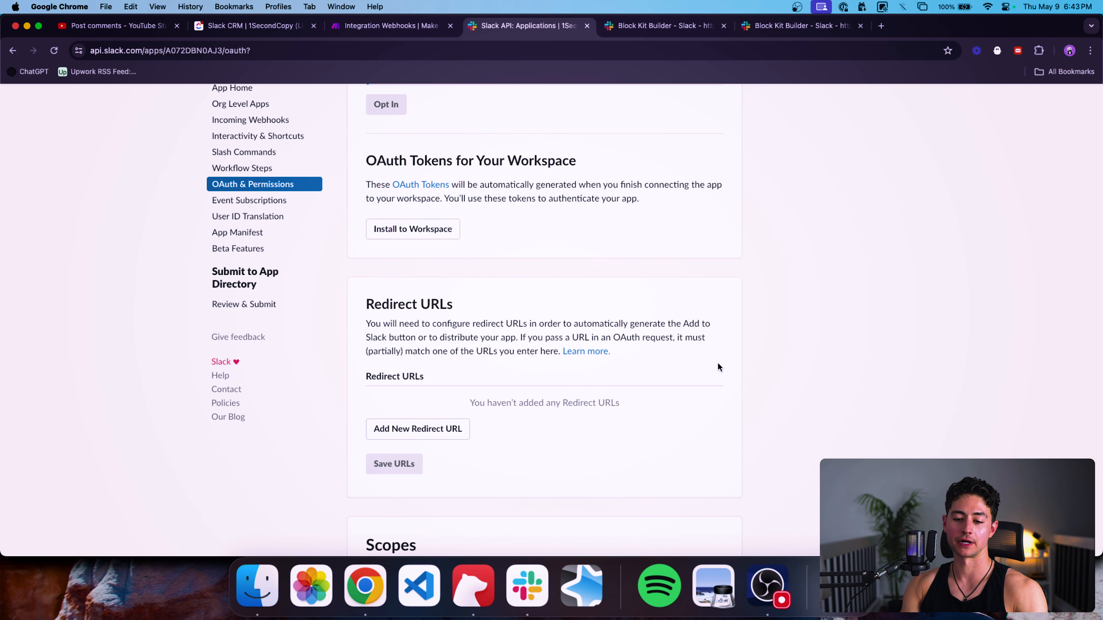
scroll(527, 362, down, 1)
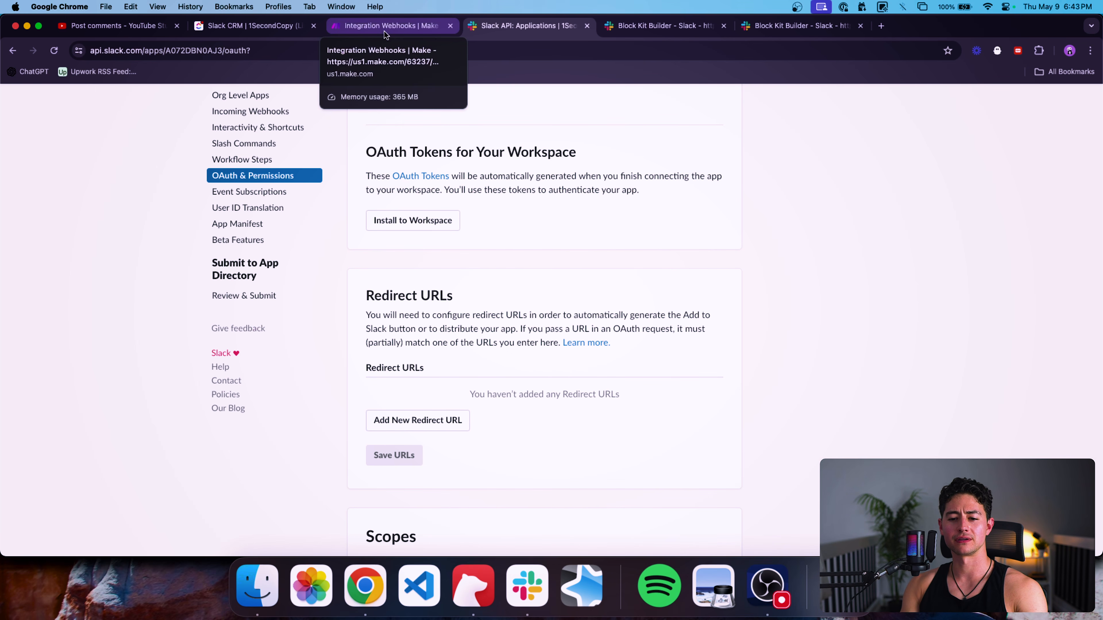
scroll(545, 243, up, 5)
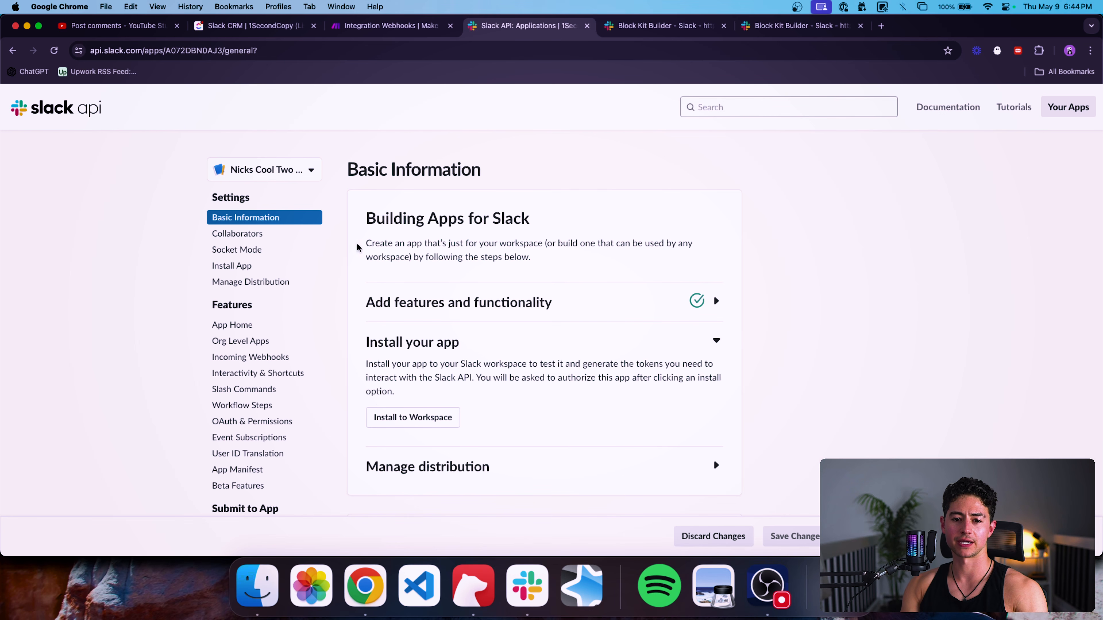
Install the app to the 1SecondCopy workspace, allowing its requested permissions.
scroll(404, 259, down, 7)
scroll(378, 254, down, 2)
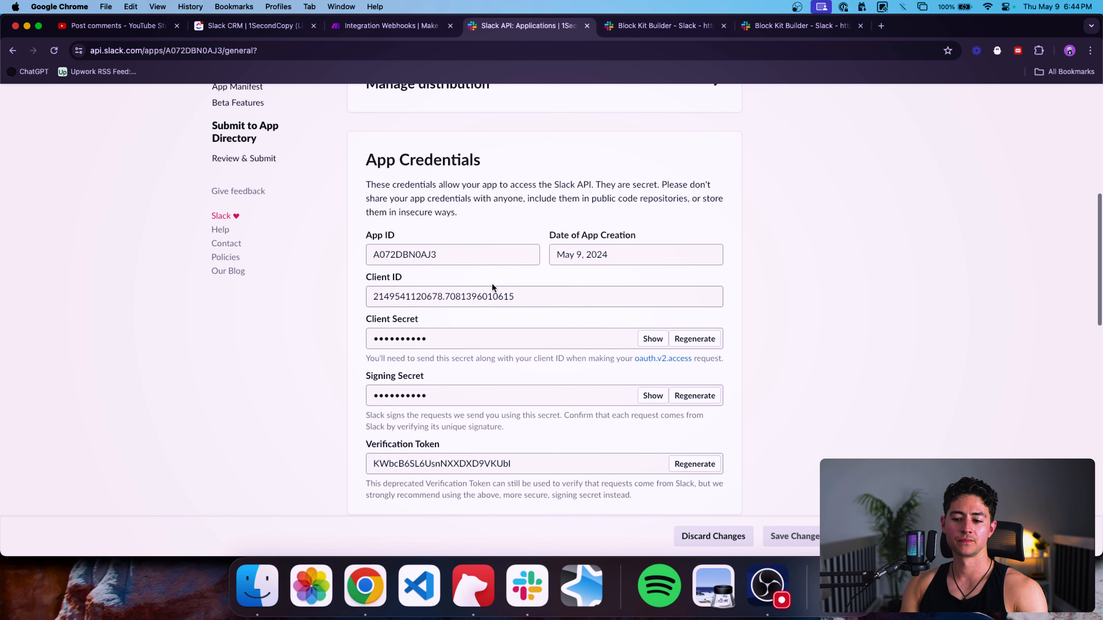
scroll(492, 288, up, 10)
scroll(449, 320, down, 2)
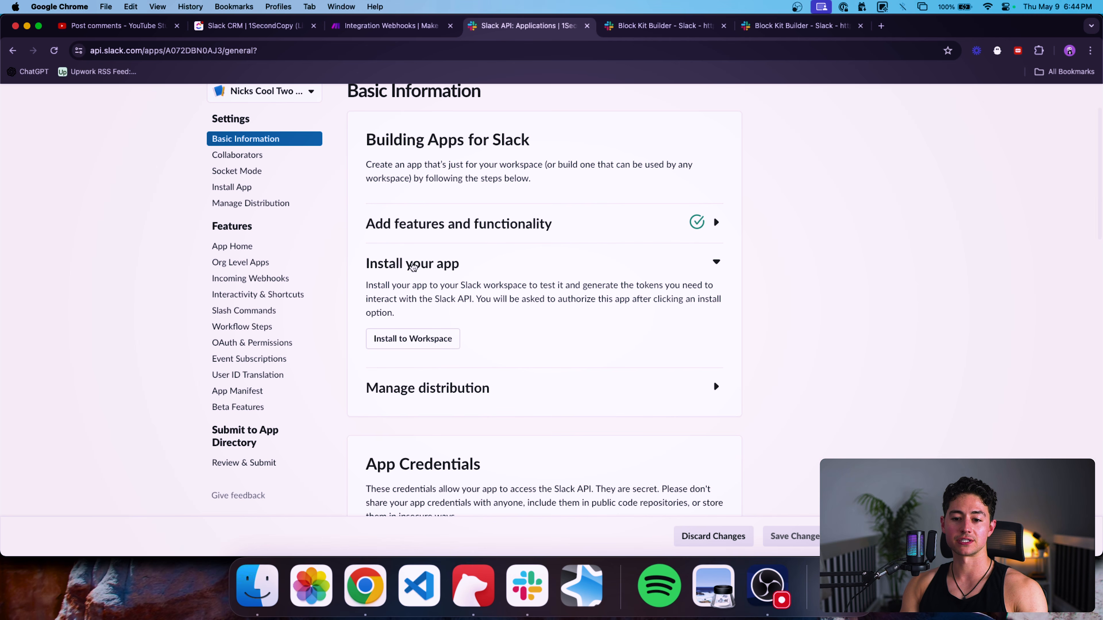
click(442, 348)
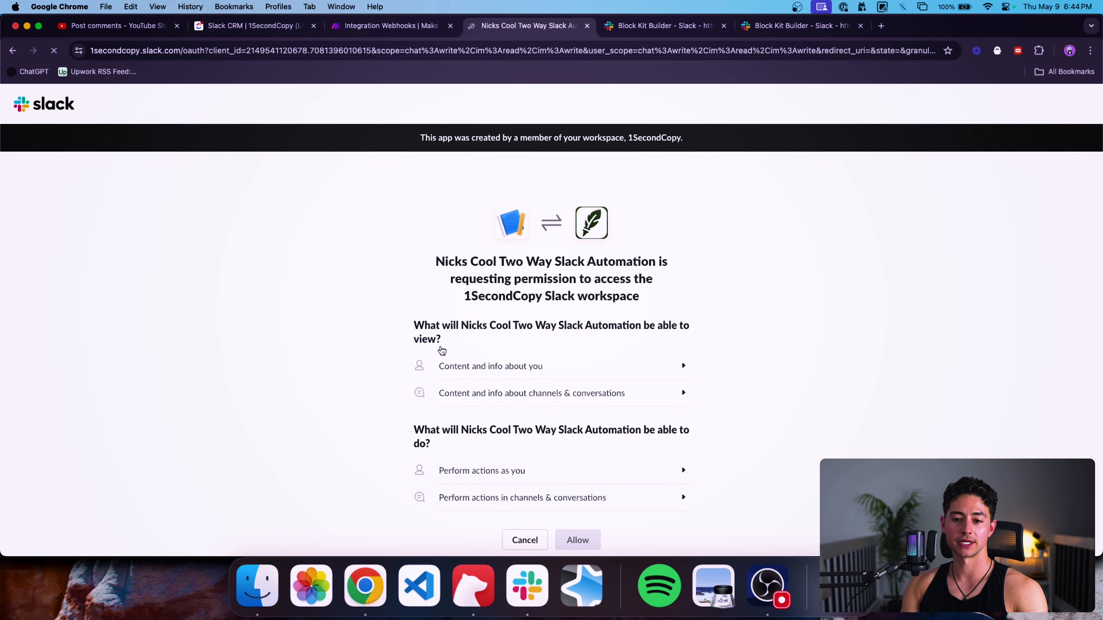
scroll(626, 326, down, 2)
click(594, 487)
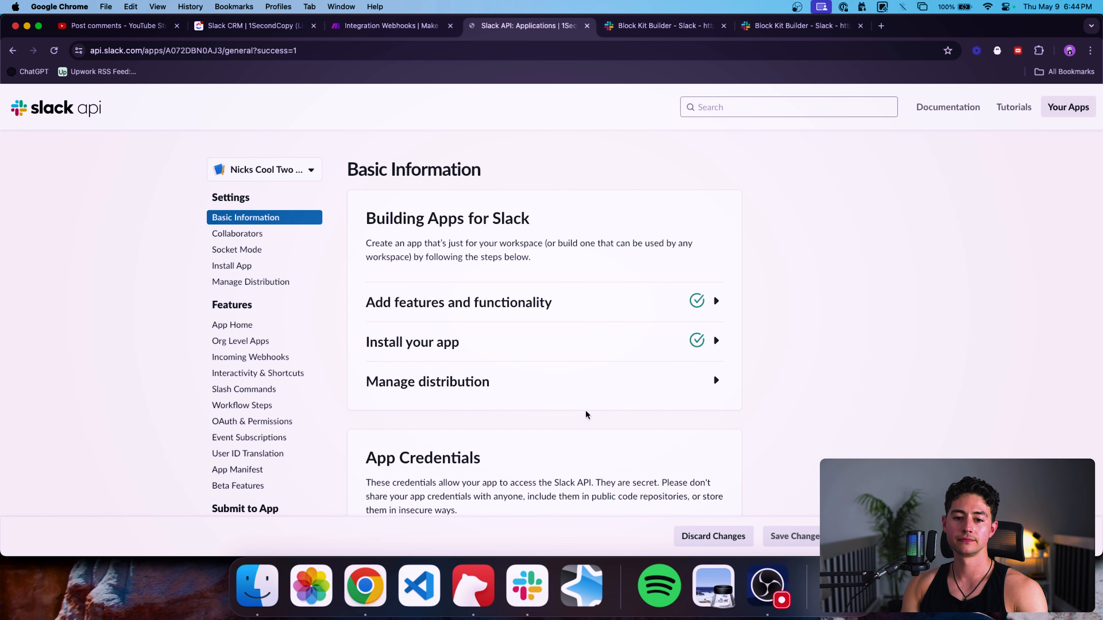
Select the app's Client ID under App Credentials.
scroll(675, 282, down, 5)
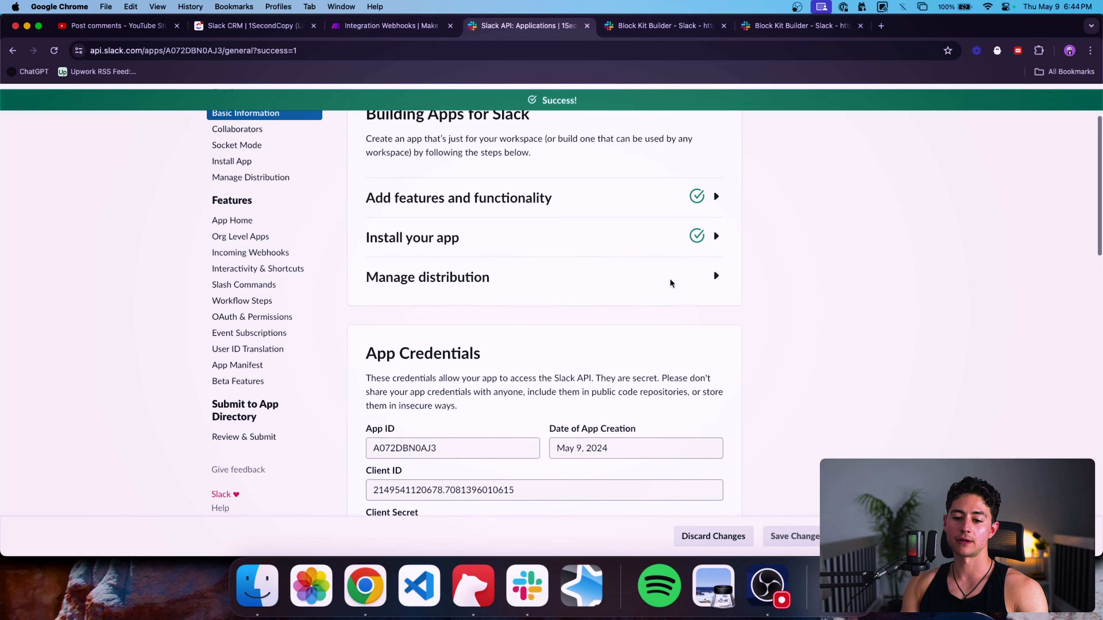
scroll(397, 252, down, 1)
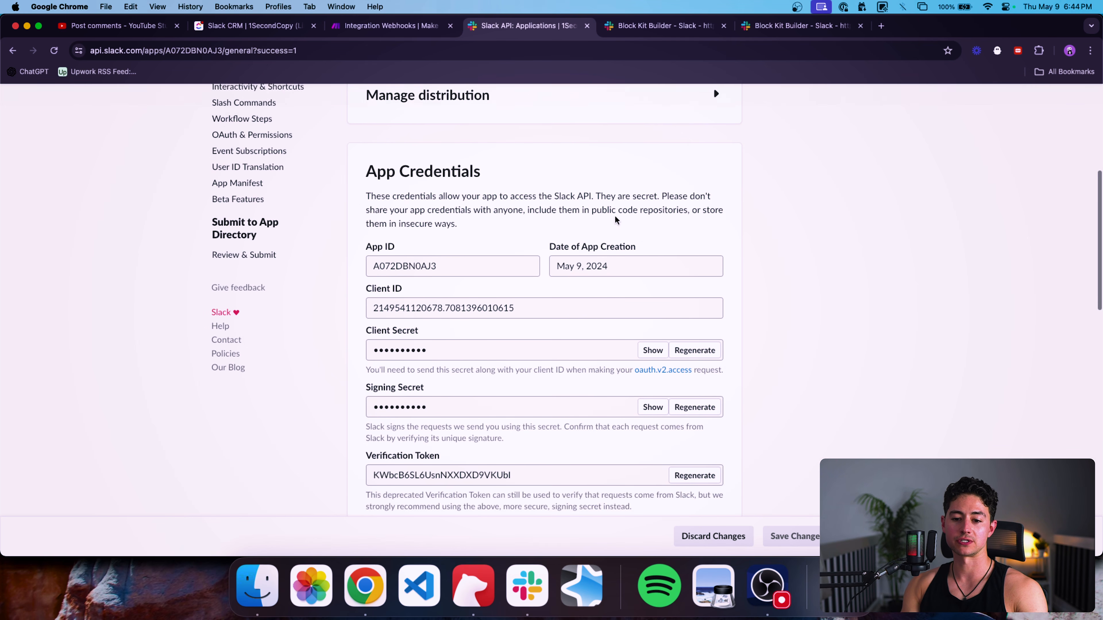
click(472, 303)
key(super+c)
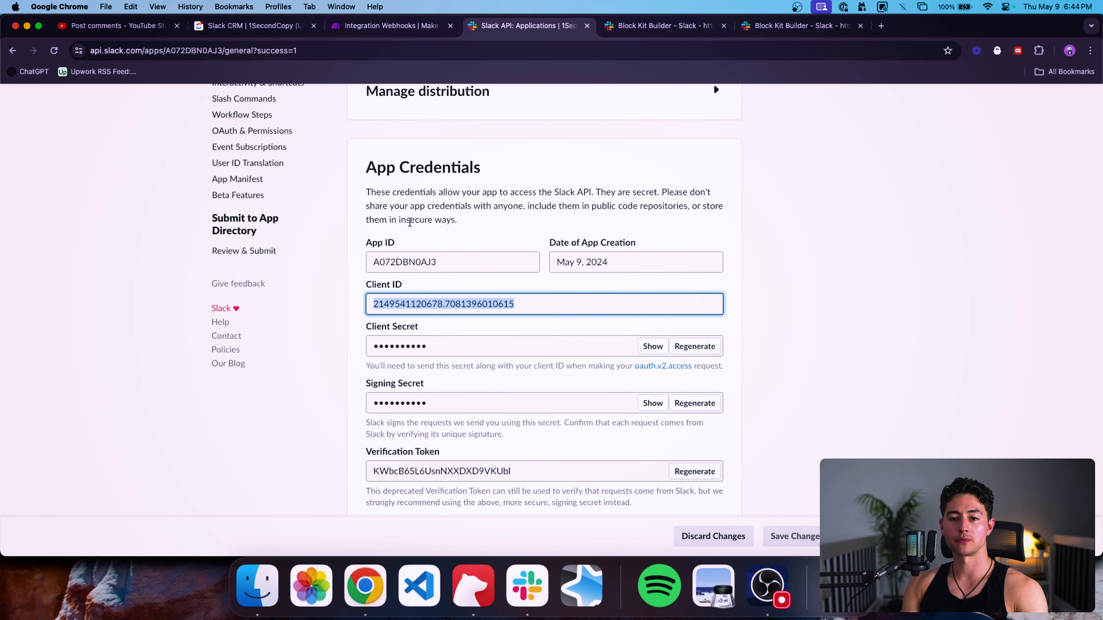
Open the New Lead Generated → Send to Slack for Approval scenario from the Example Builds folder.
click(379, 27)
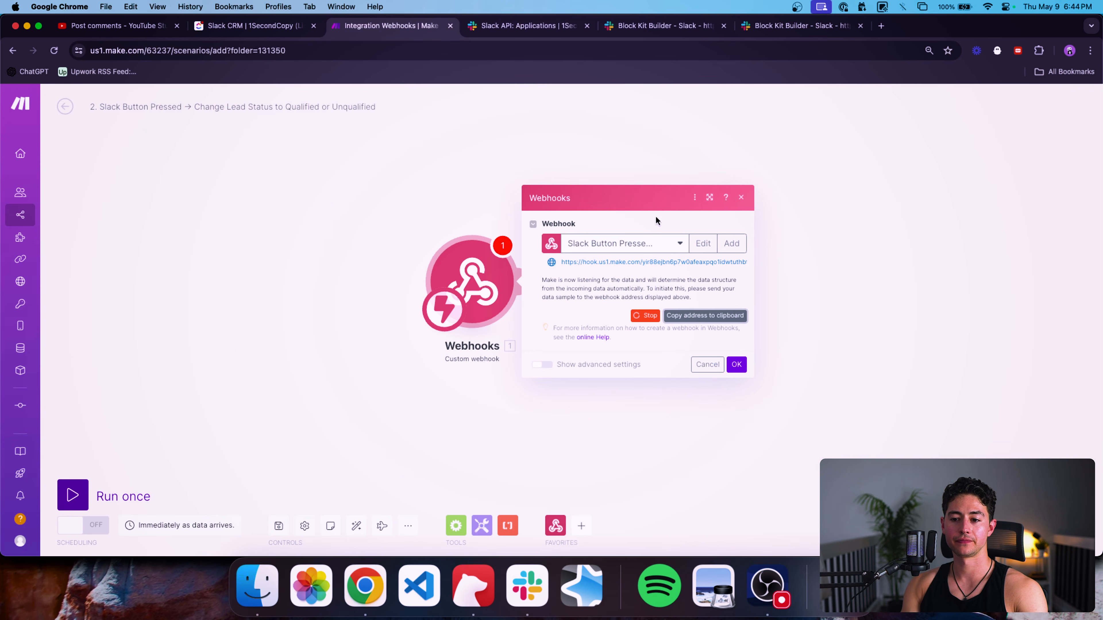
click(736, 364)
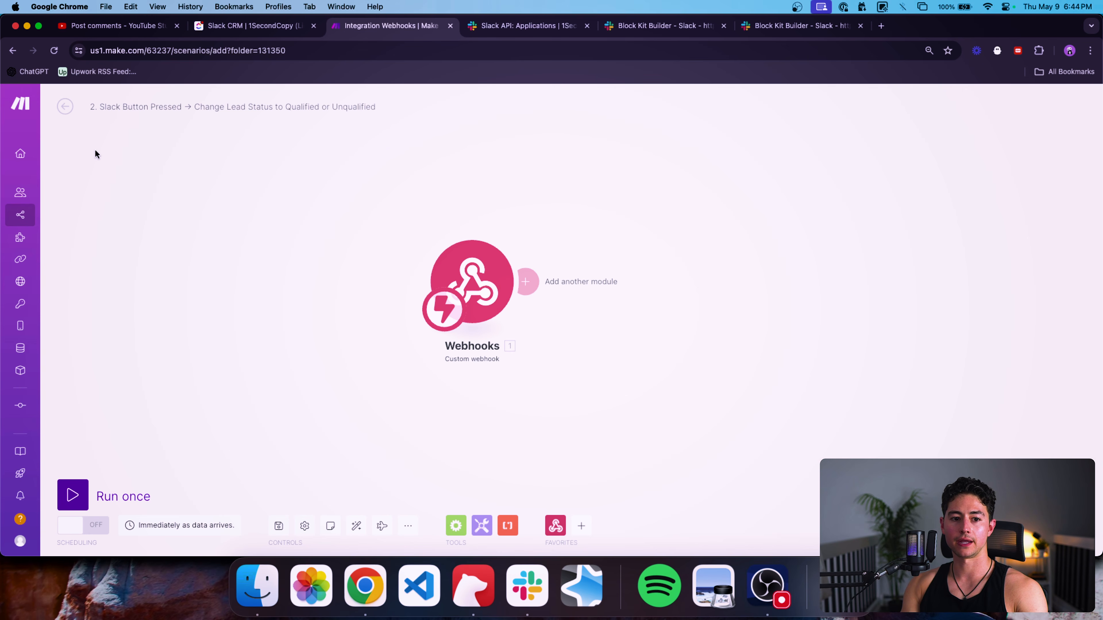
super+click(37, 221)
drag(485, 29, 374, 32)
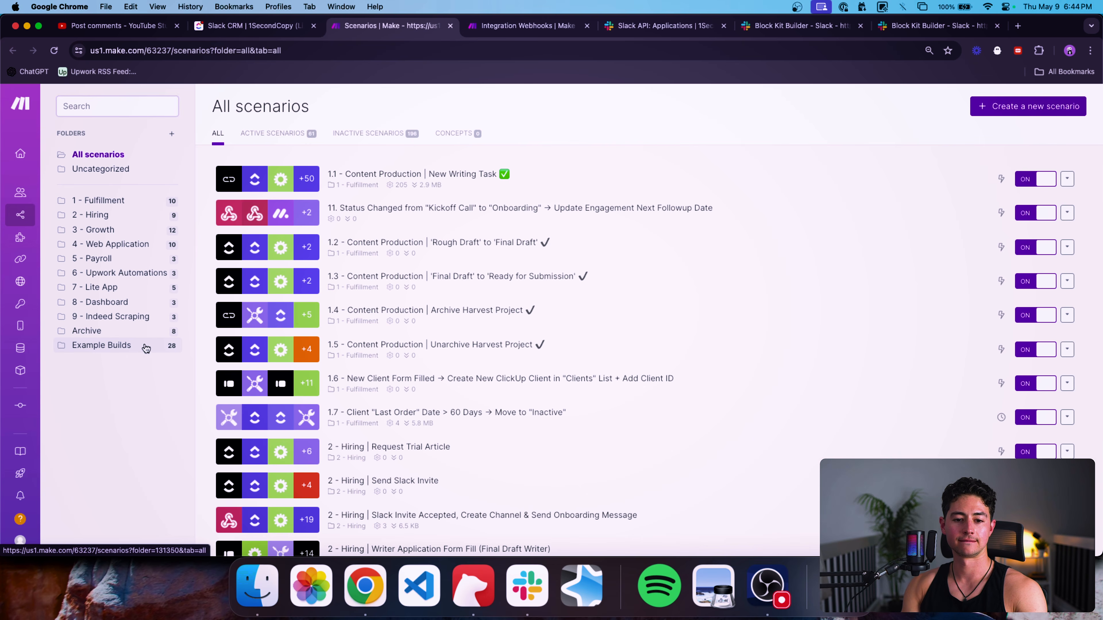
click(130, 346)
key(super+f)
text(slack)
key(Return)
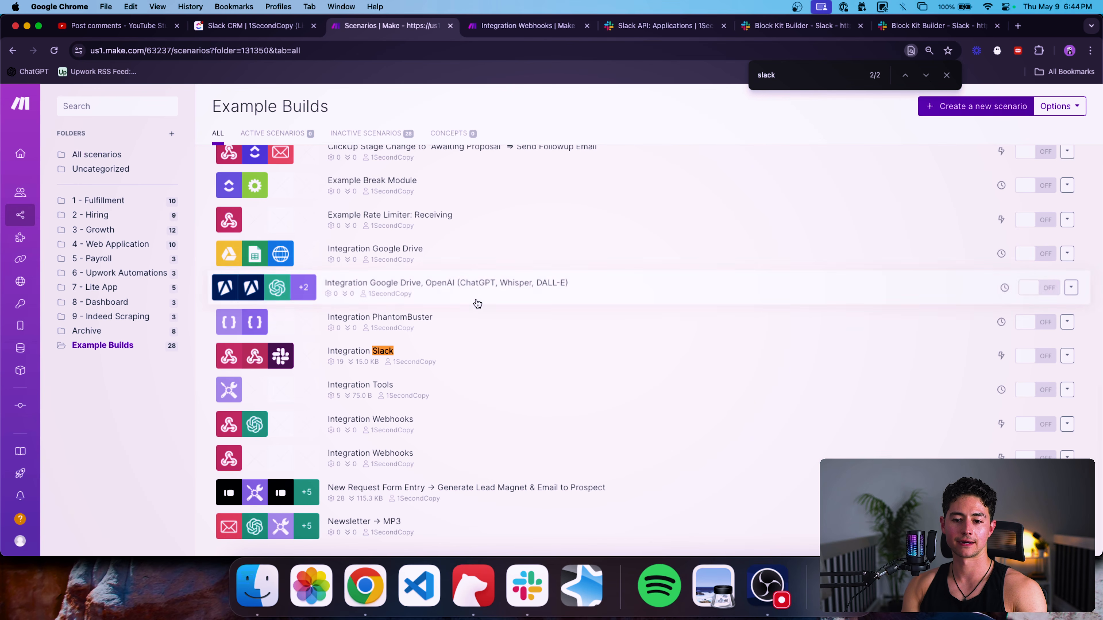
key(Return)
click(468, 280)
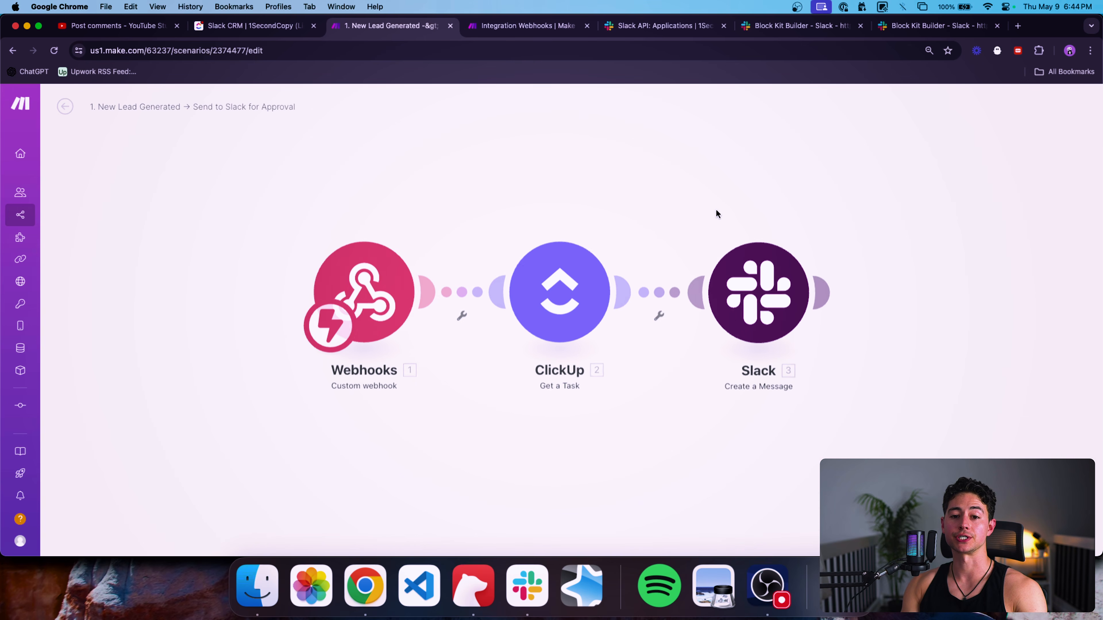
On the Slack module, add a Slack (bot) connection named 'Slack Interactive Block Kit Example' with the app's Client ID pasted.
click(603, 291)
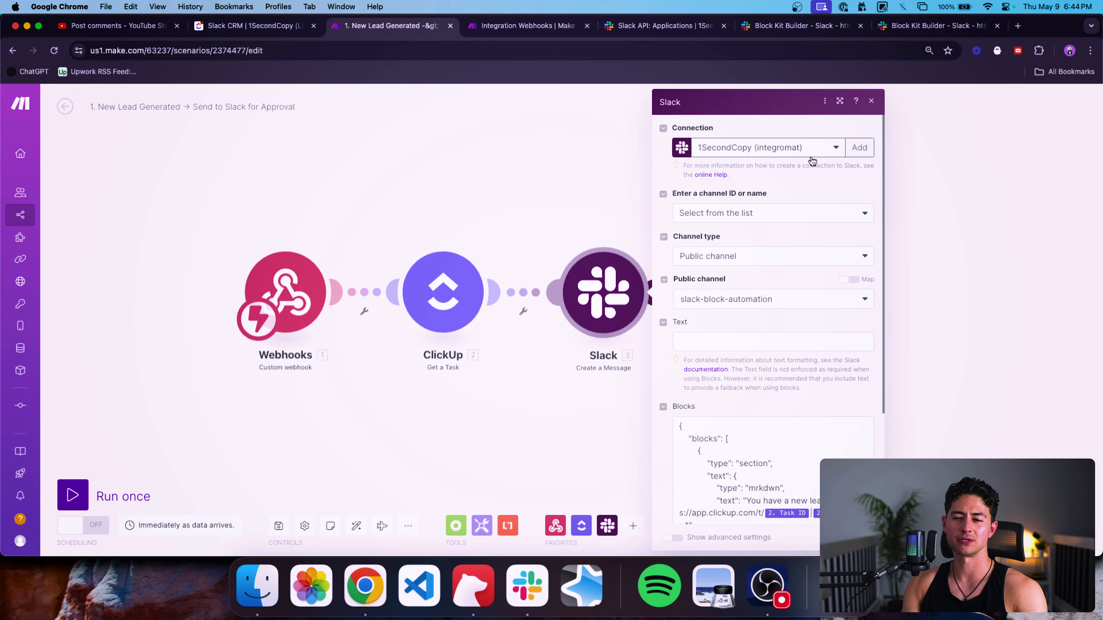
click(852, 150)
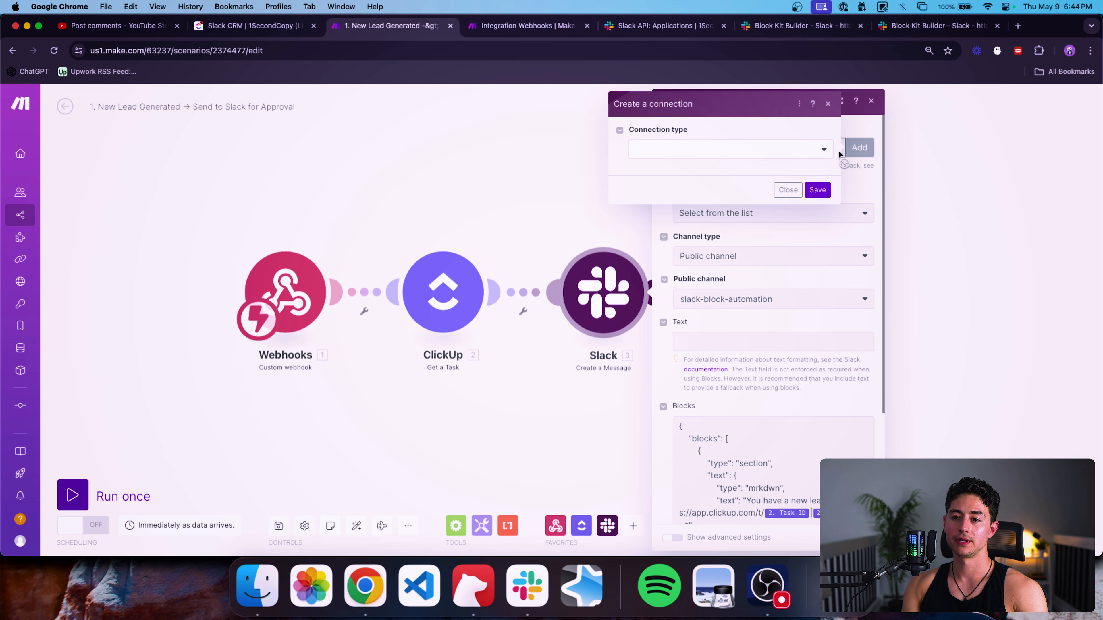
click(812, 149)
click(756, 185)
triple_click(751, 189)
key(BackSpace)
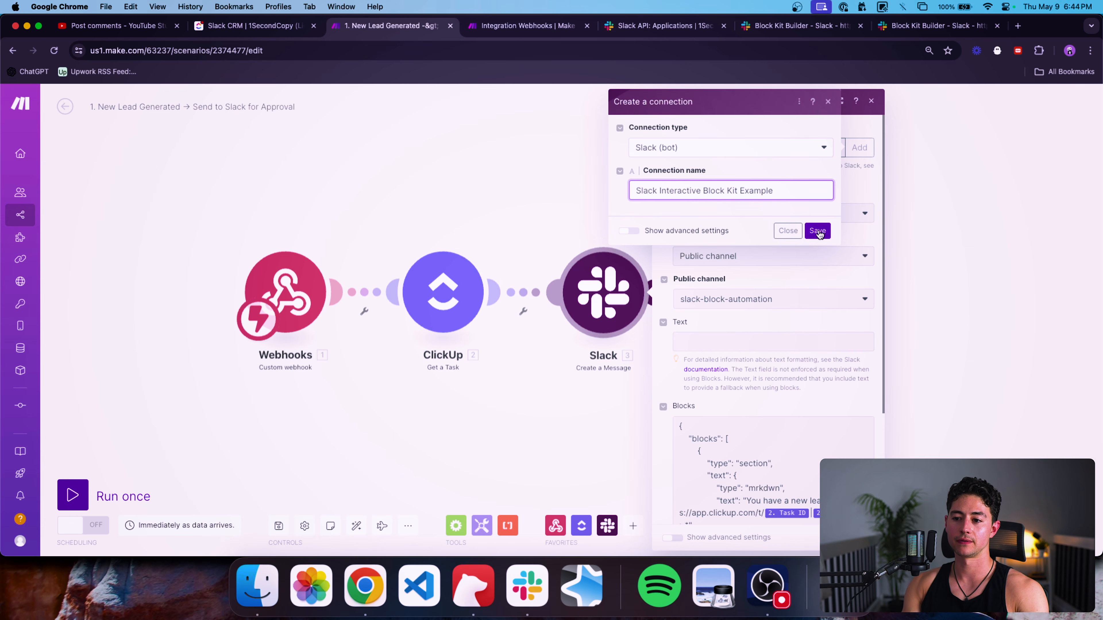
click(627, 234)
click(700, 235)
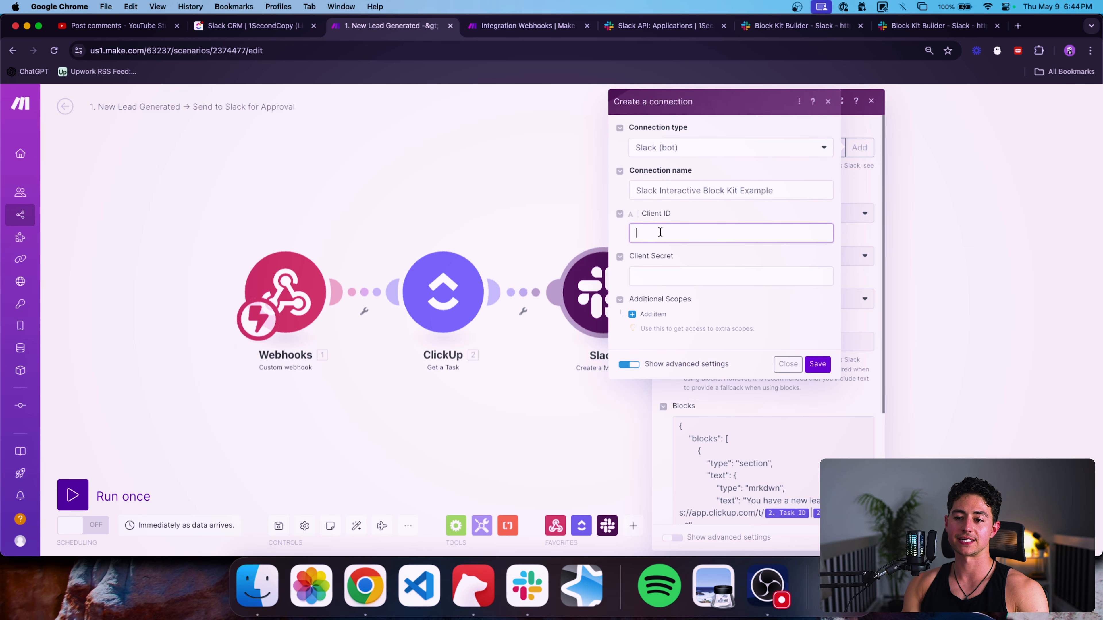
key(super+v)
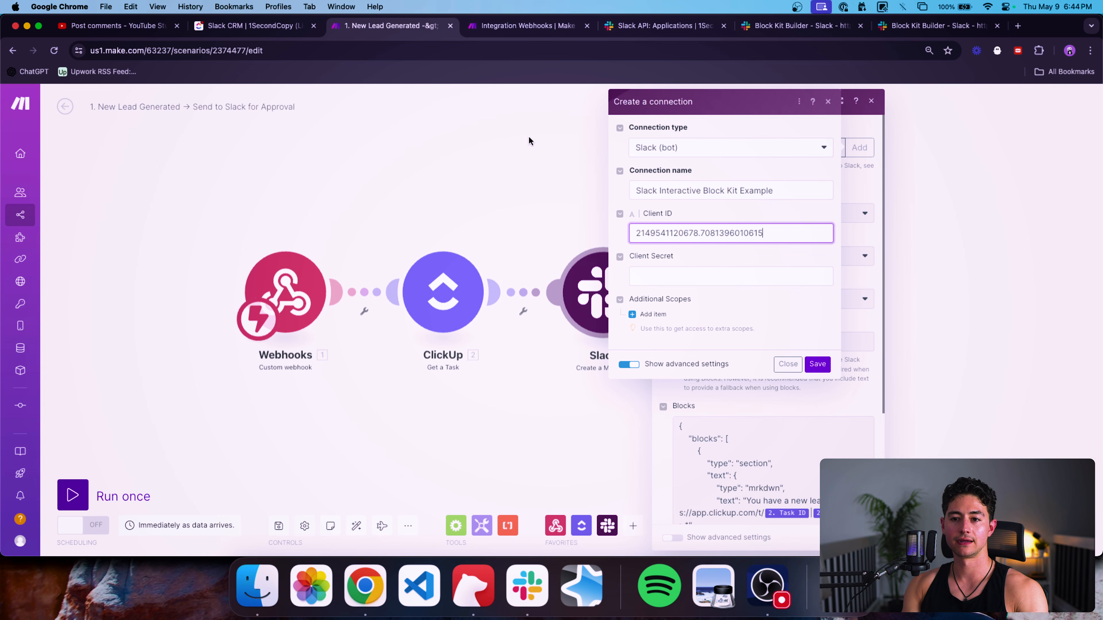
click(631, 27)
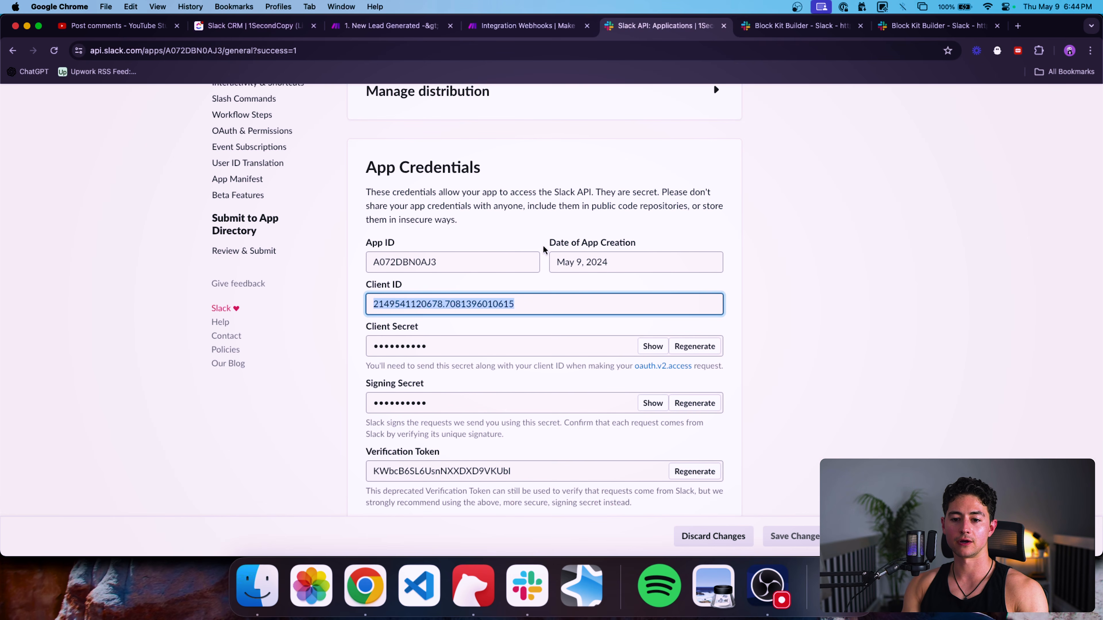
Reveal the Slack app's Client Secret and paste it into the Make connection's Client Secret field.
click(651, 346)
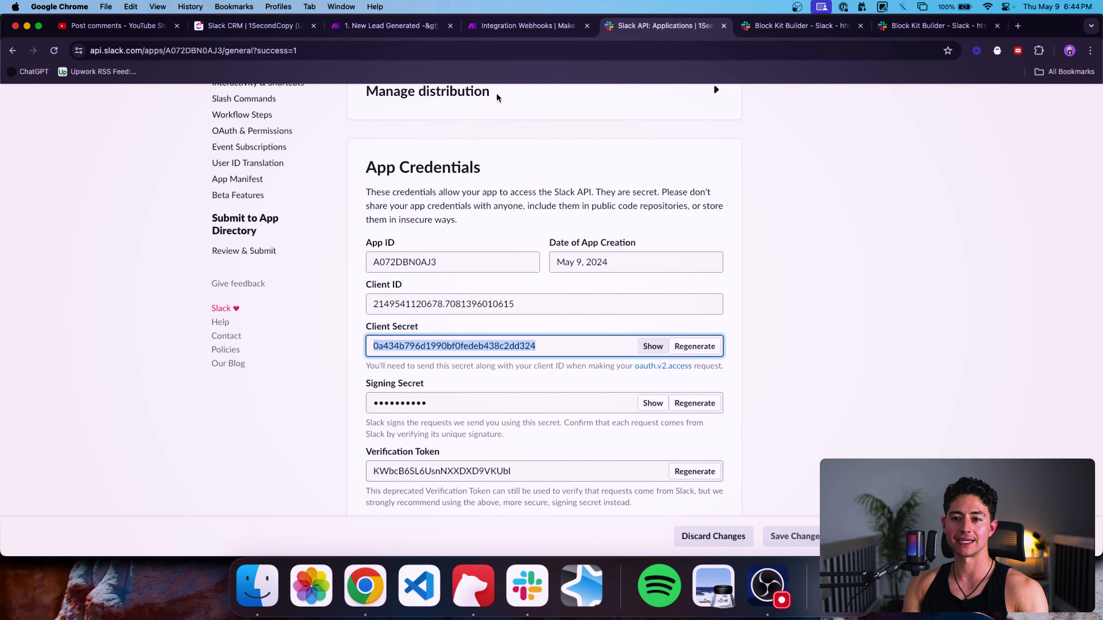
click(427, 31)
click(730, 276)
key(super+v)
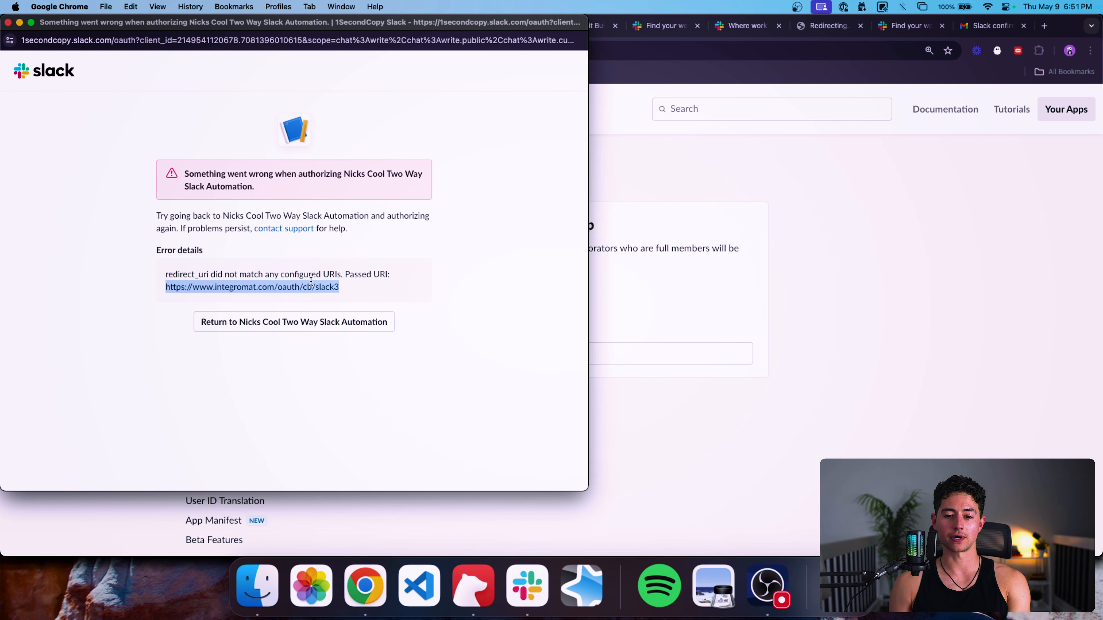
double_click(323, 287)
triple_click(324, 287)
click(338, 288)
drag(339, 287, 165, 288)
key(super+c)
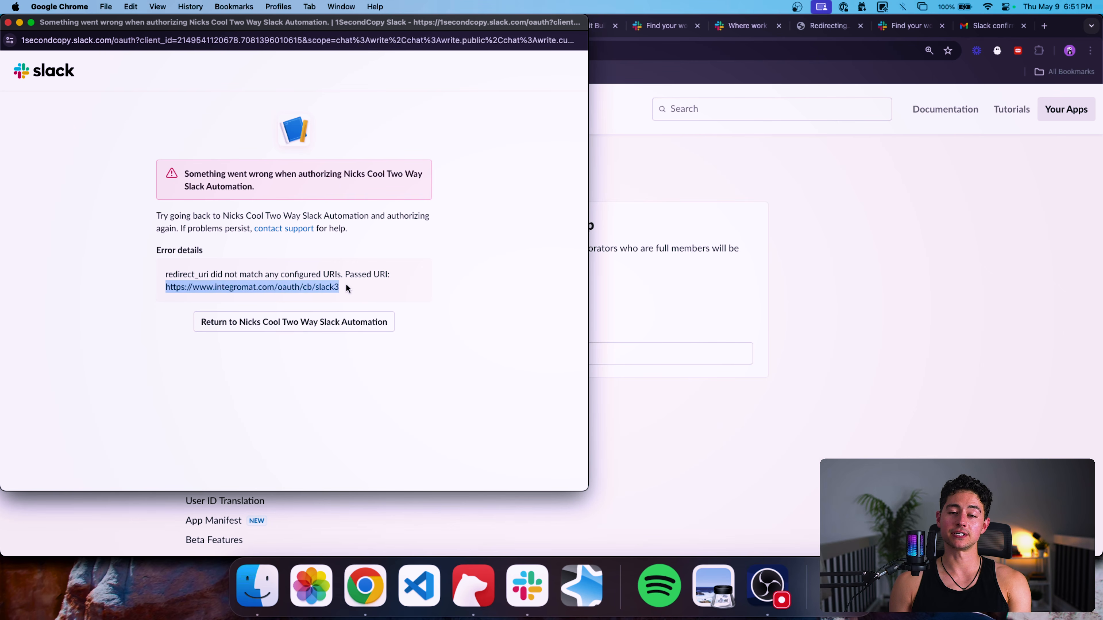
click(613, 222)
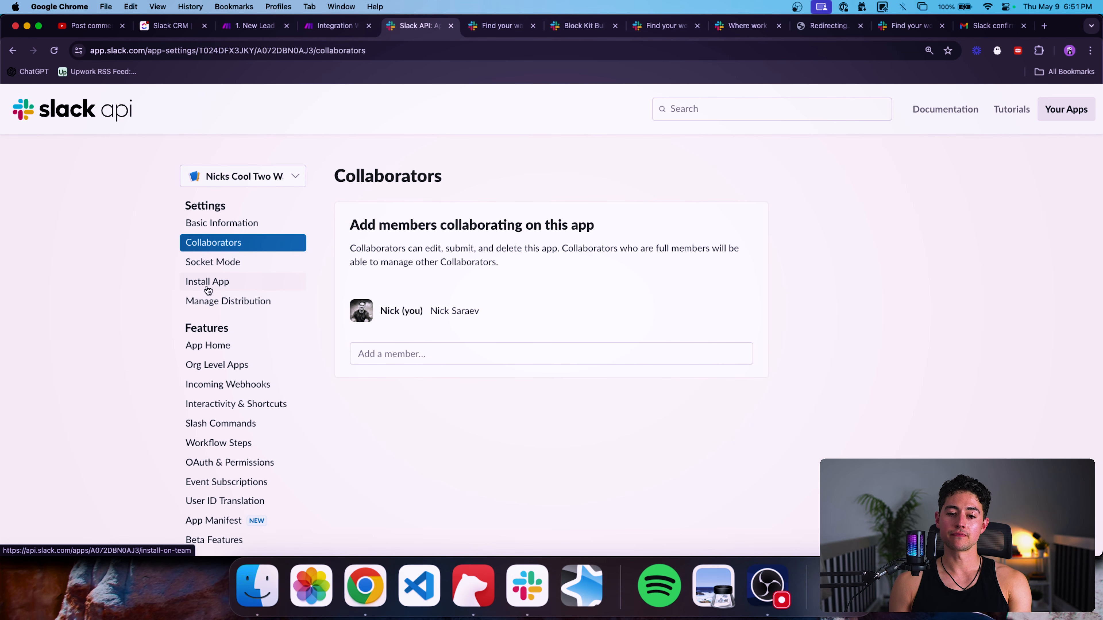
Navigate the Slack app settings to the OAuth & Permissions page.
scroll(207, 285, down, 2)
click(223, 246)
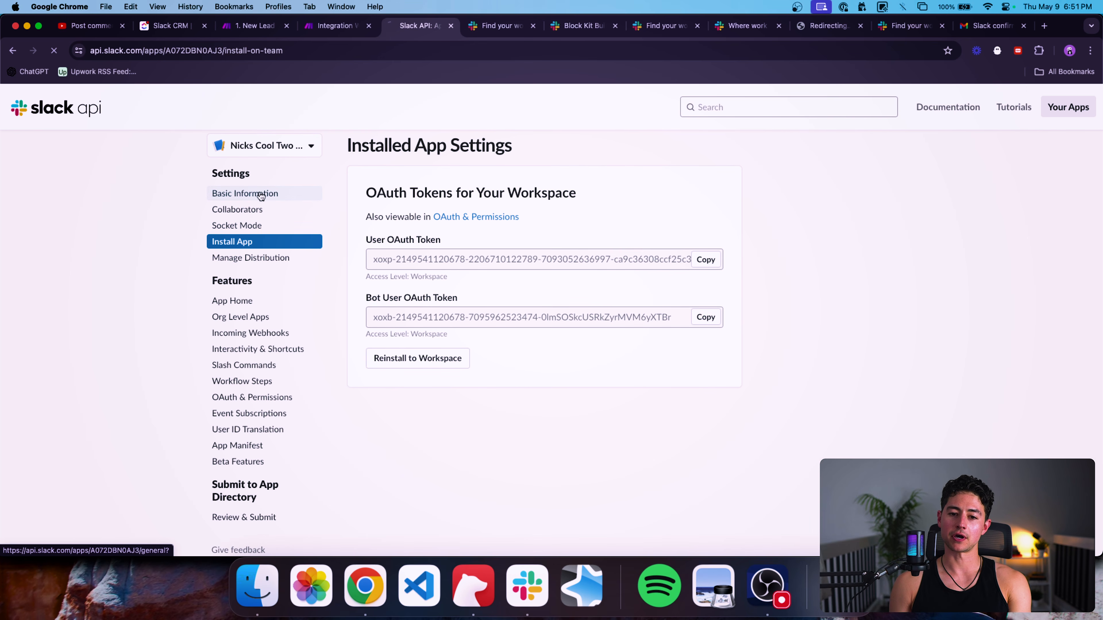
click(261, 194)
scroll(483, 248, down, 3)
scroll(483, 248, down, 20)
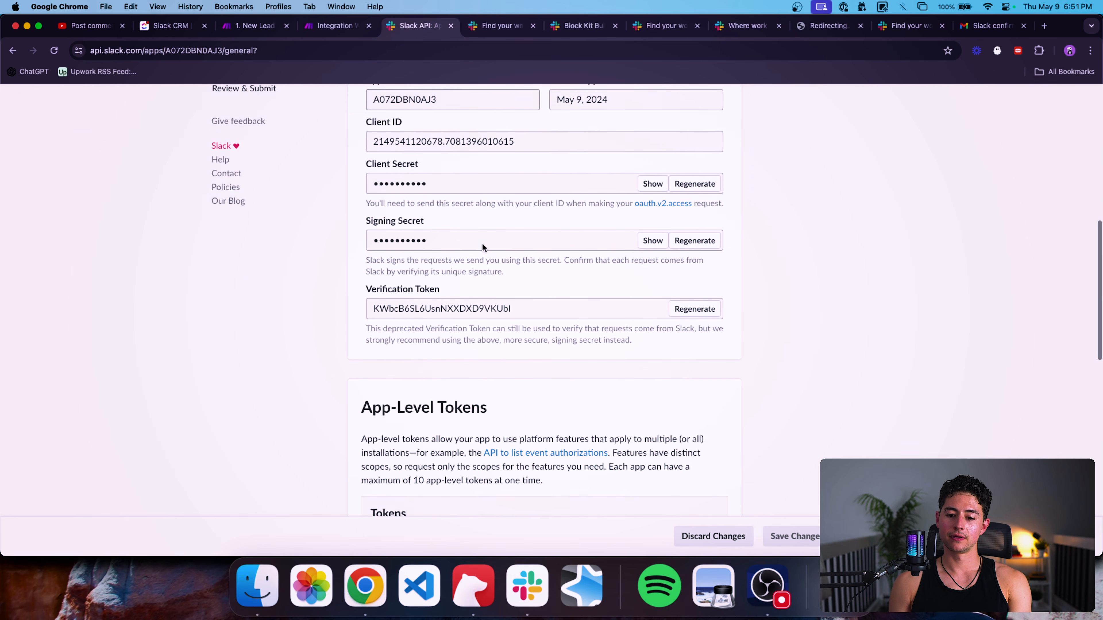
scroll(483, 244, down, 5)
scroll(482, 244, up, 20)
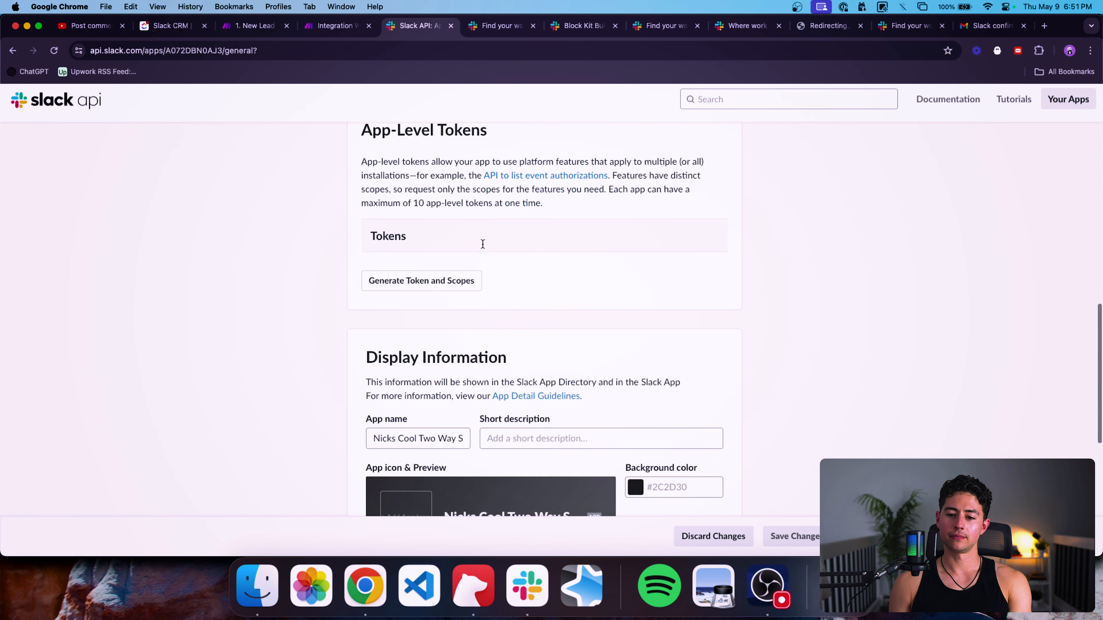
click(269, 425)
scroll(539, 383, down, 9)
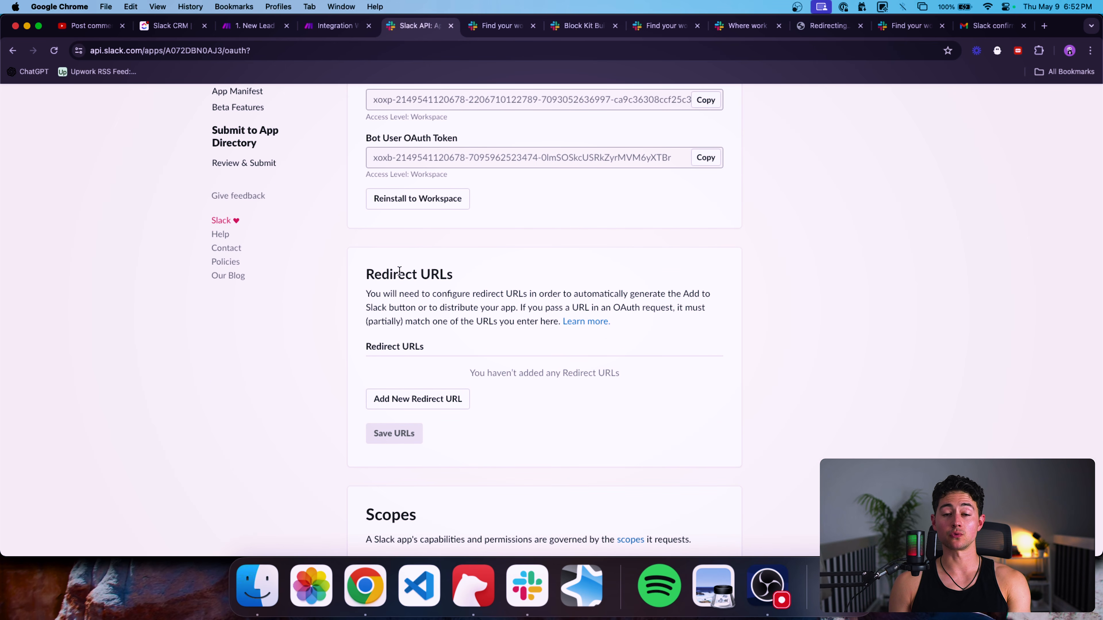
click(458, 398)
key(super+v)
click(701, 371)
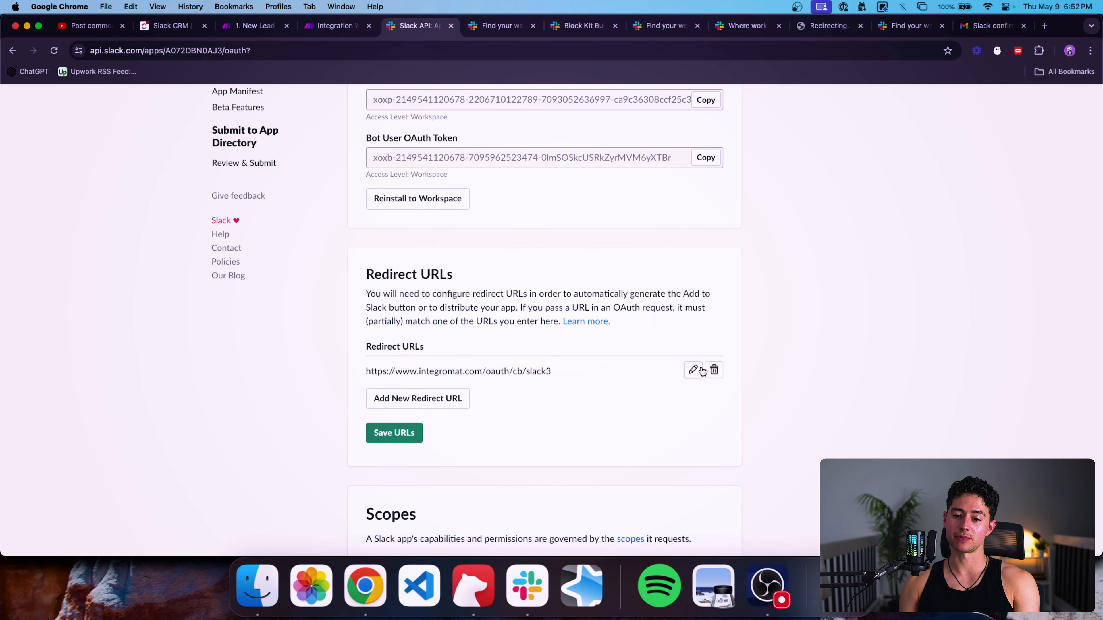
click(401, 428)
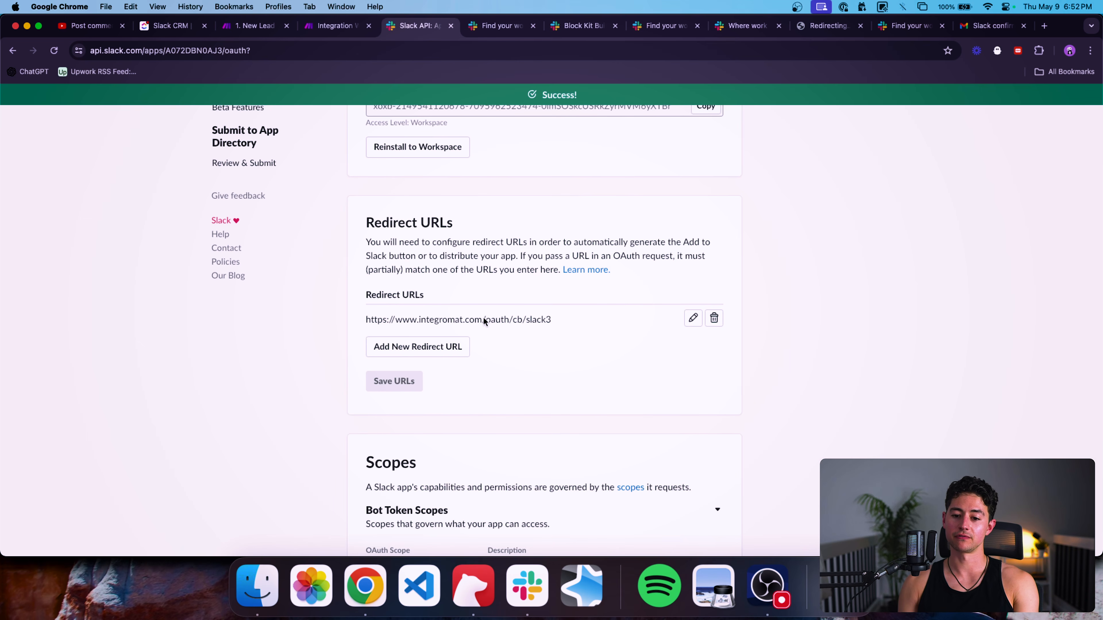
scroll(436, 210, down, 1)
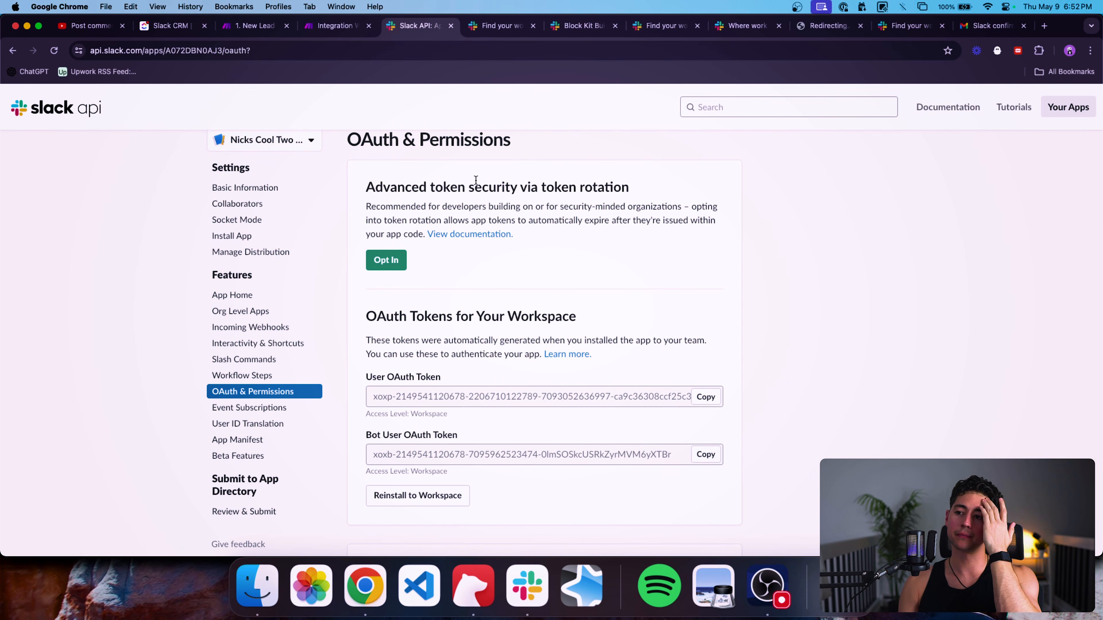
scroll(539, 225, down, 5)
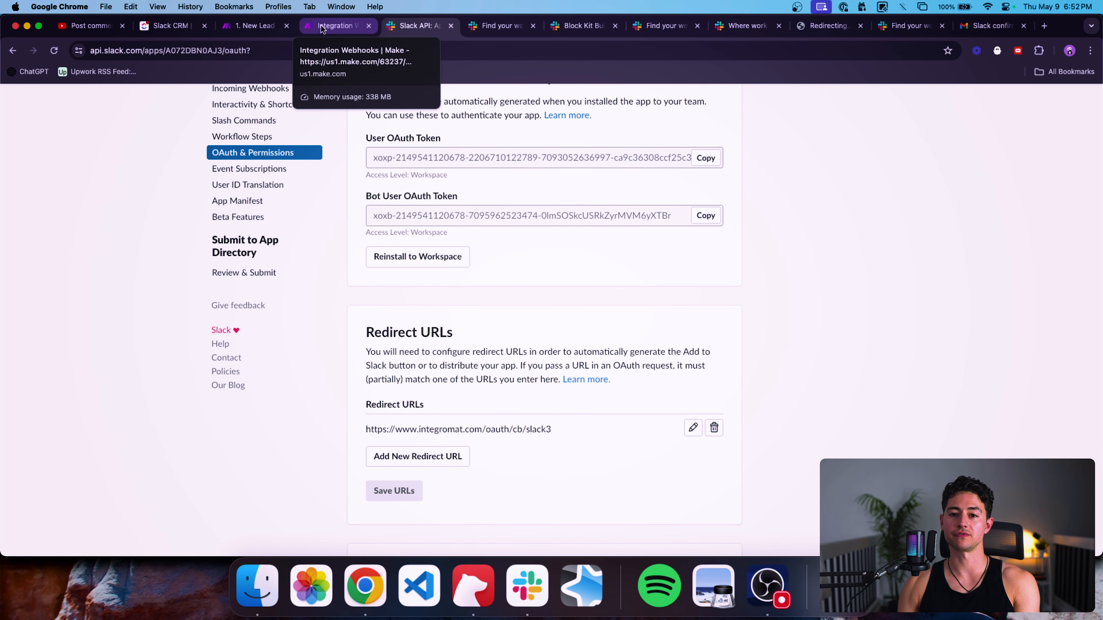
Save the Slack (bot) connection in Make and allow the app access to the 1SecondCopy workspace.
click(334, 26)
key(ctrl+shift+Tab)
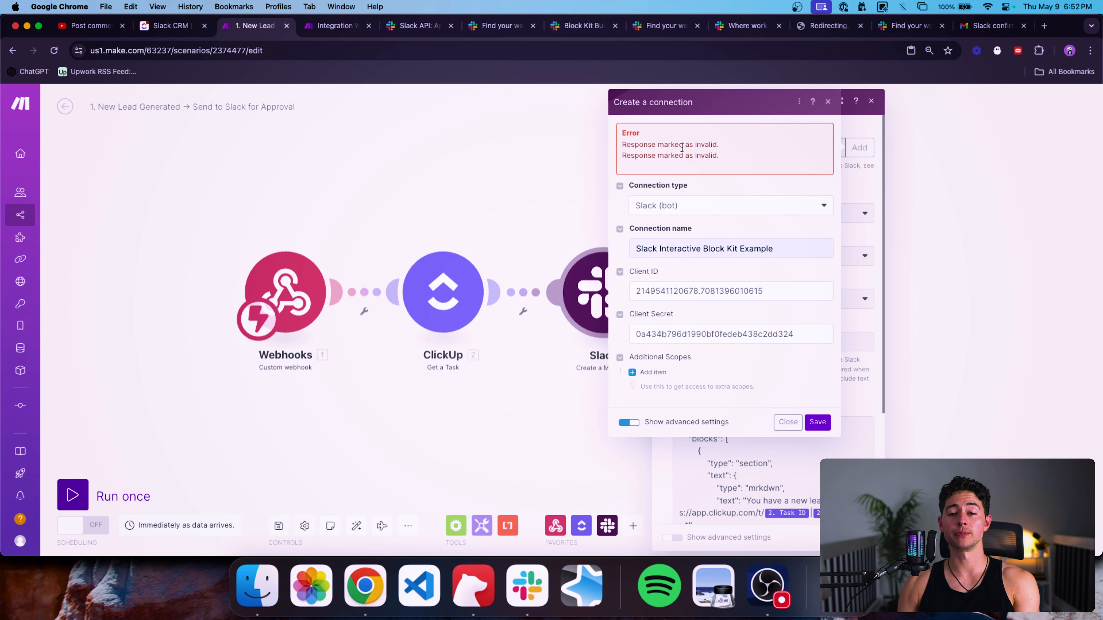
click(817, 422)
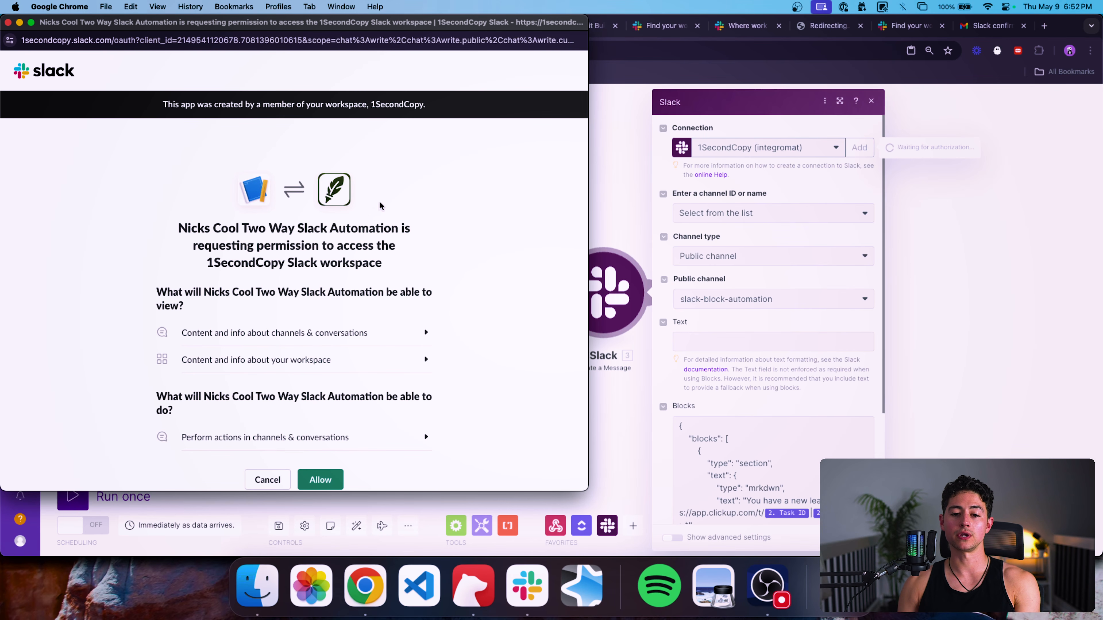
scroll(401, 236, down, 3)
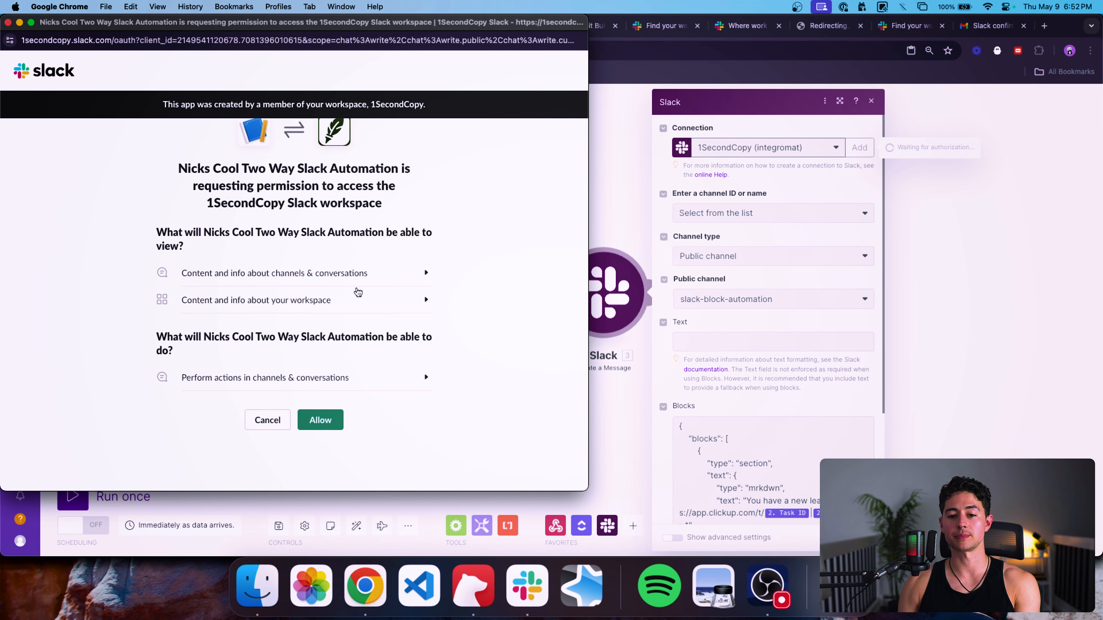
scroll(361, 299, down, 1)
click(338, 416)
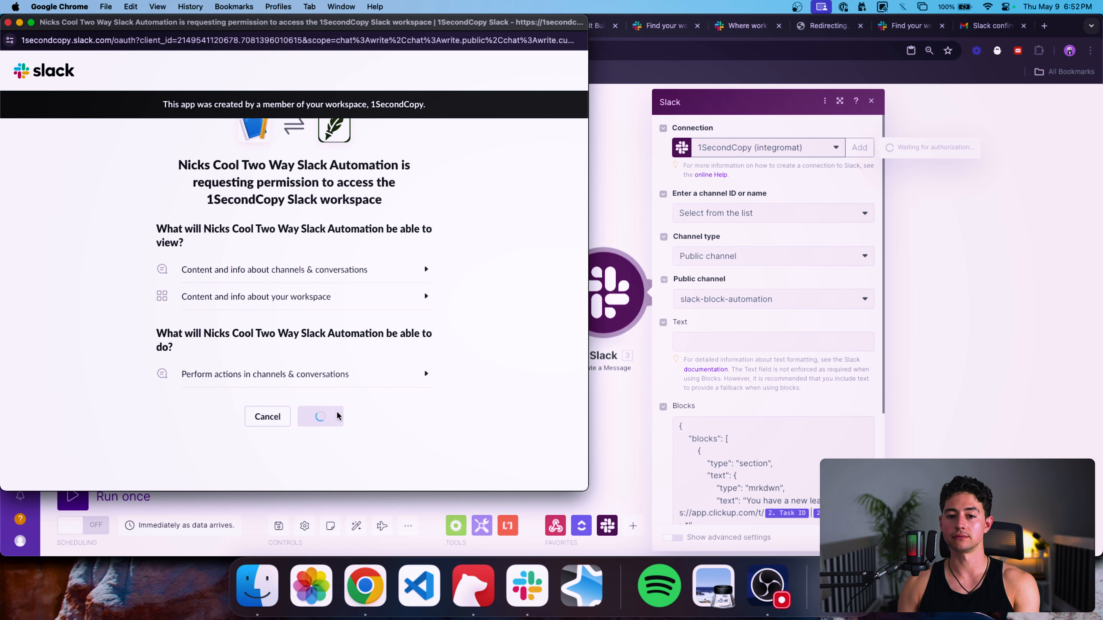
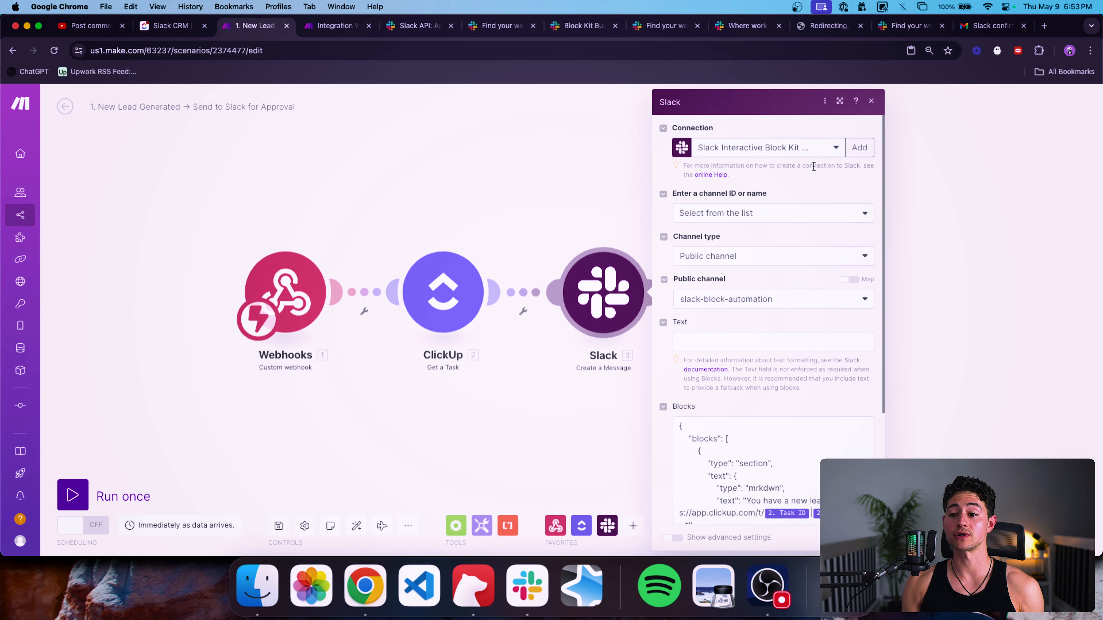
Review the Slack Create a Message module's connection, slack-block-automation channel and Blocks JSON, then close it.
click(812, 148)
click(815, 132)
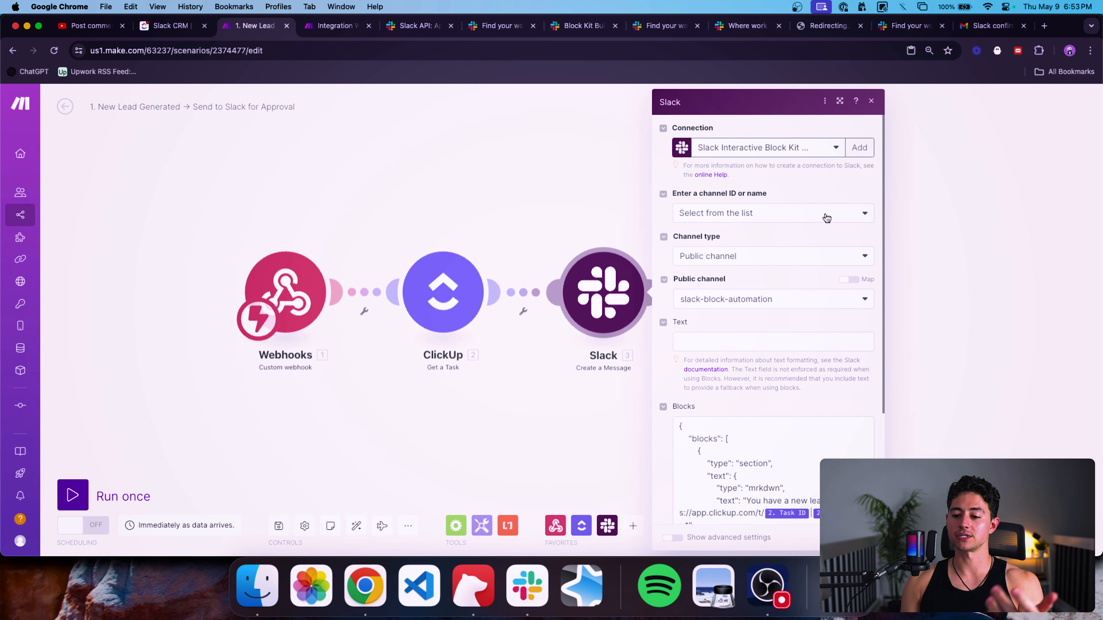
scroll(848, 259, down, 3)
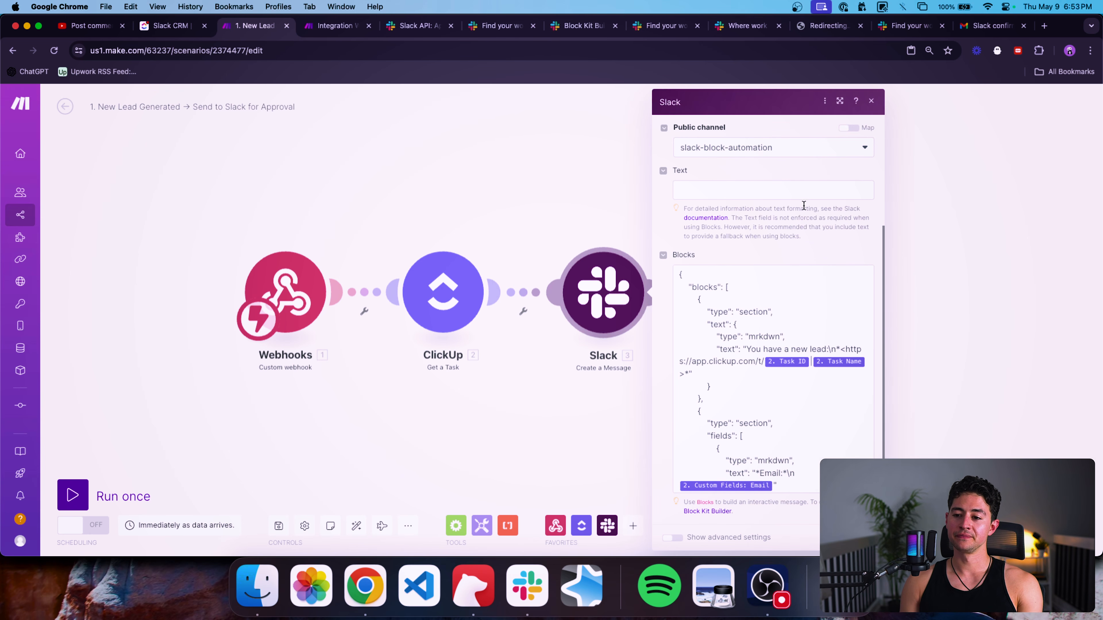
scroll(811, 211, up, 1)
scroll(828, 214, up, 2)
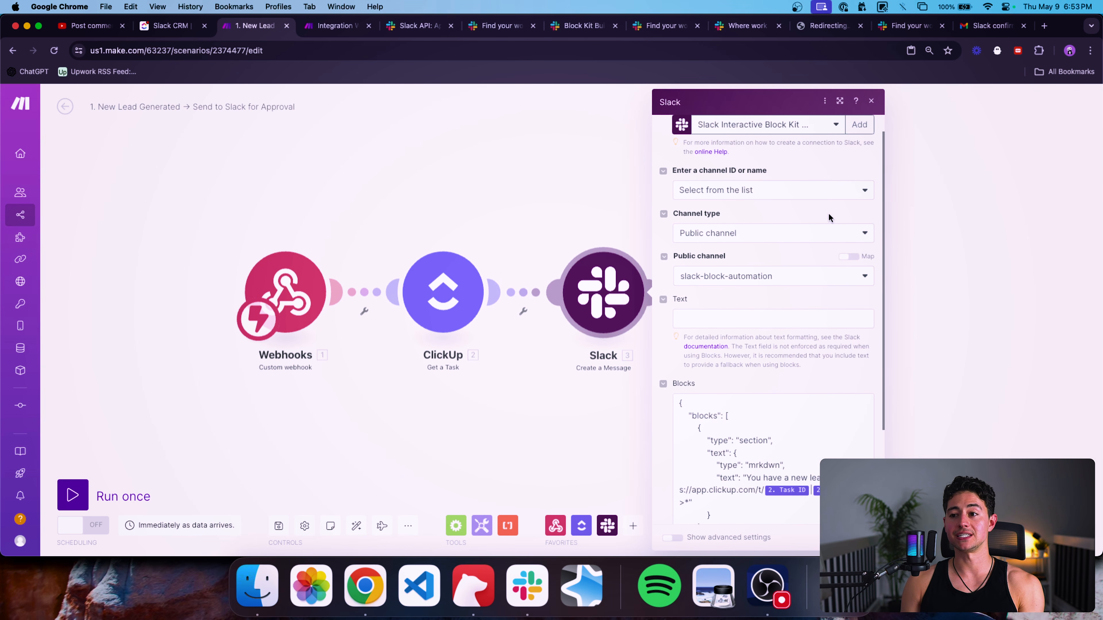
scroll(836, 232, down, 3)
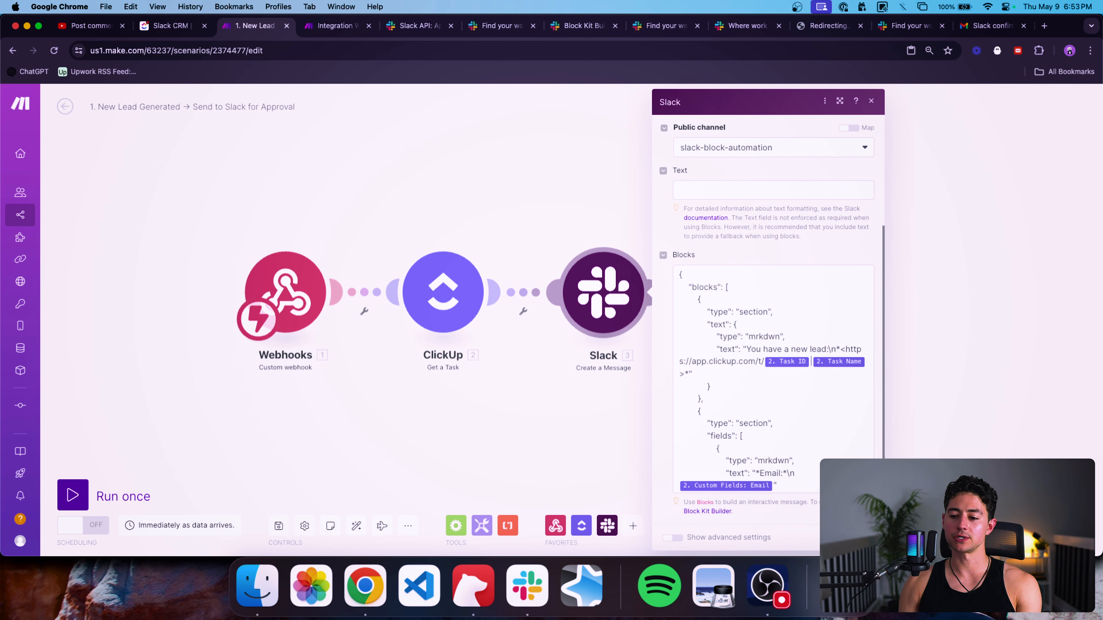
click(860, 538)
drag(755, 438, 710, 434)
Test the Slack module alone, then run the New Lead scenario once and go to ClickUp.
scroll(709, 434, down, 3)
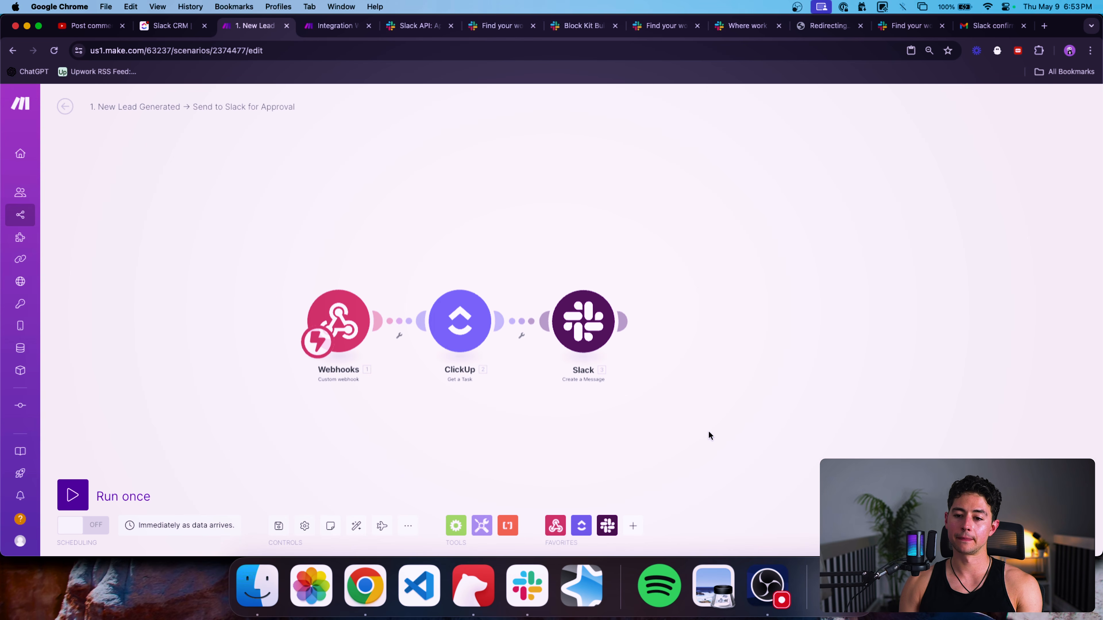
scroll(538, 393, up, 2)
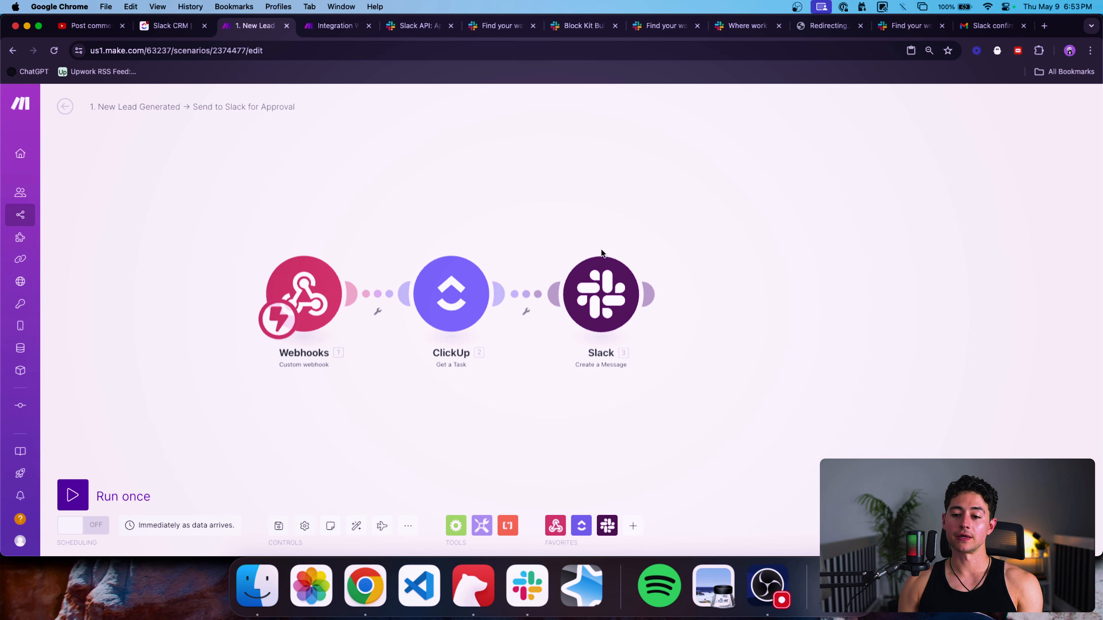
right_click(602, 288)
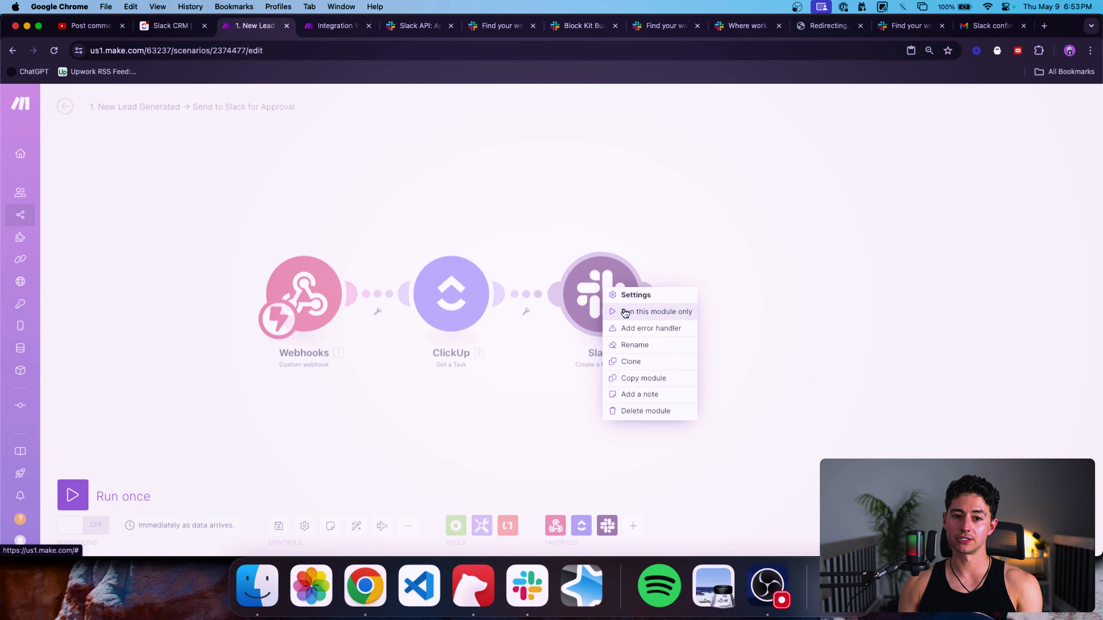
click(625, 313)
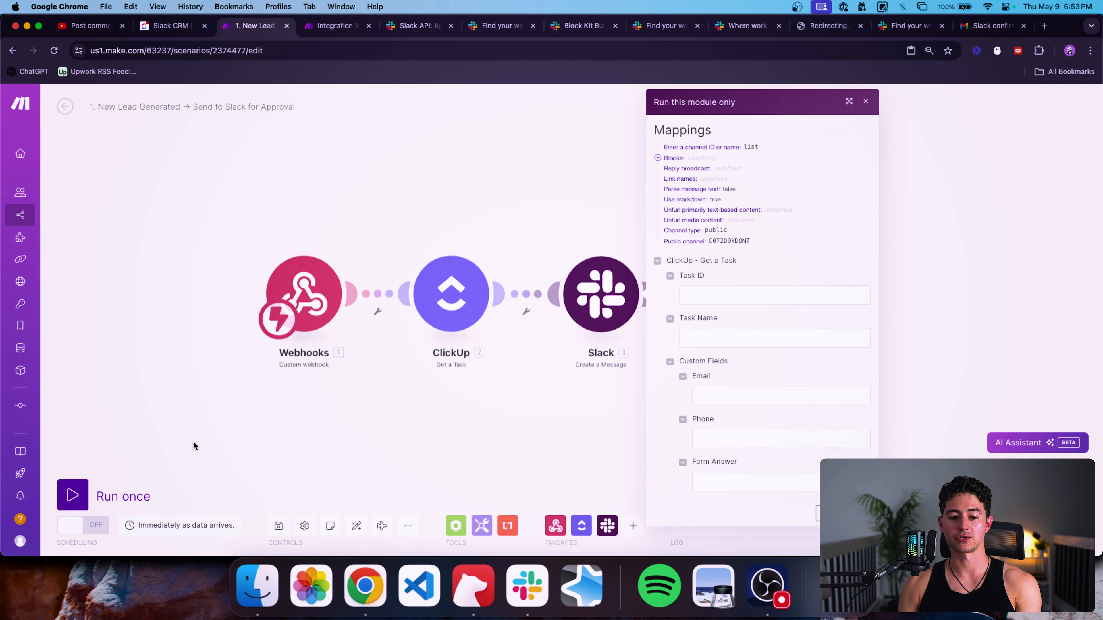
click(866, 103)
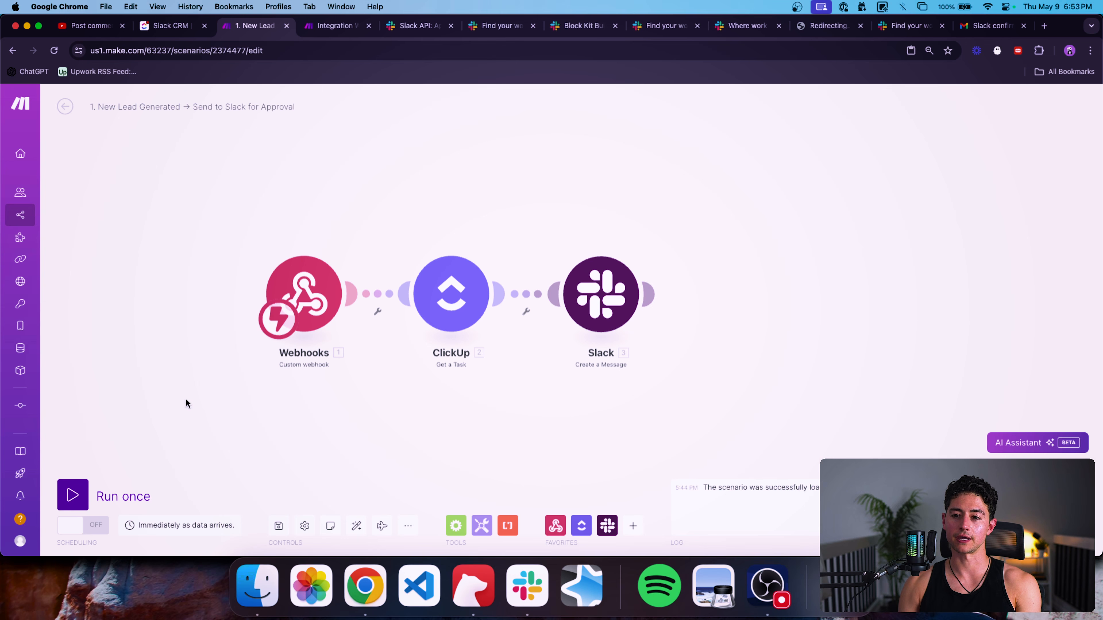
click(81, 492)
key(super+alt+Left)
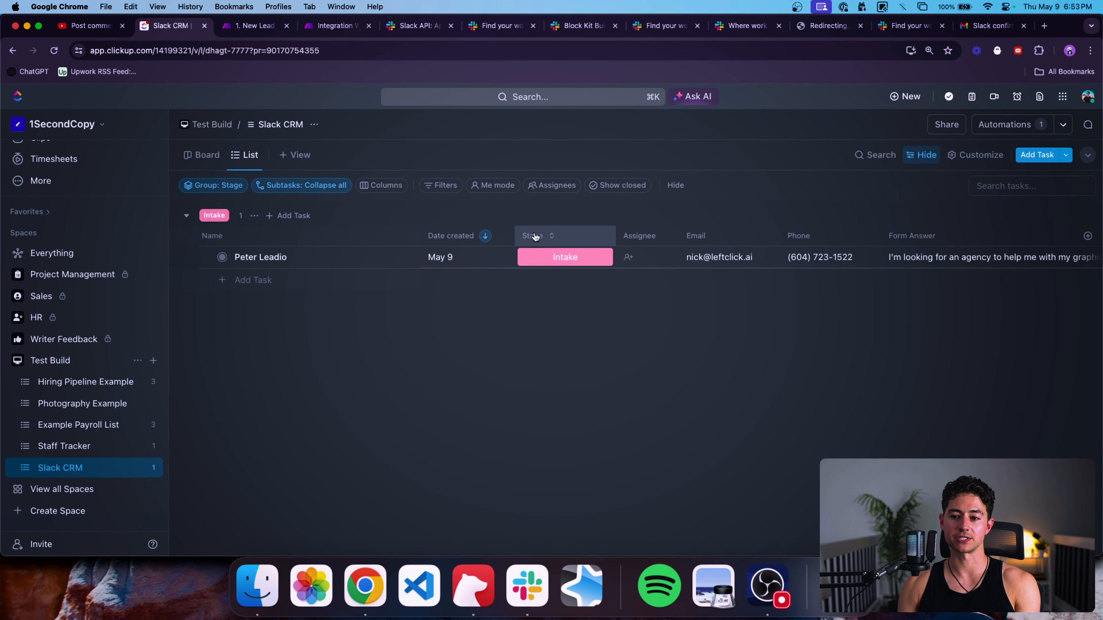
Clear the lead's Stage and reselect Intake to trigger the Make scenario, then return to Make.
click(560, 256)
click(568, 361)
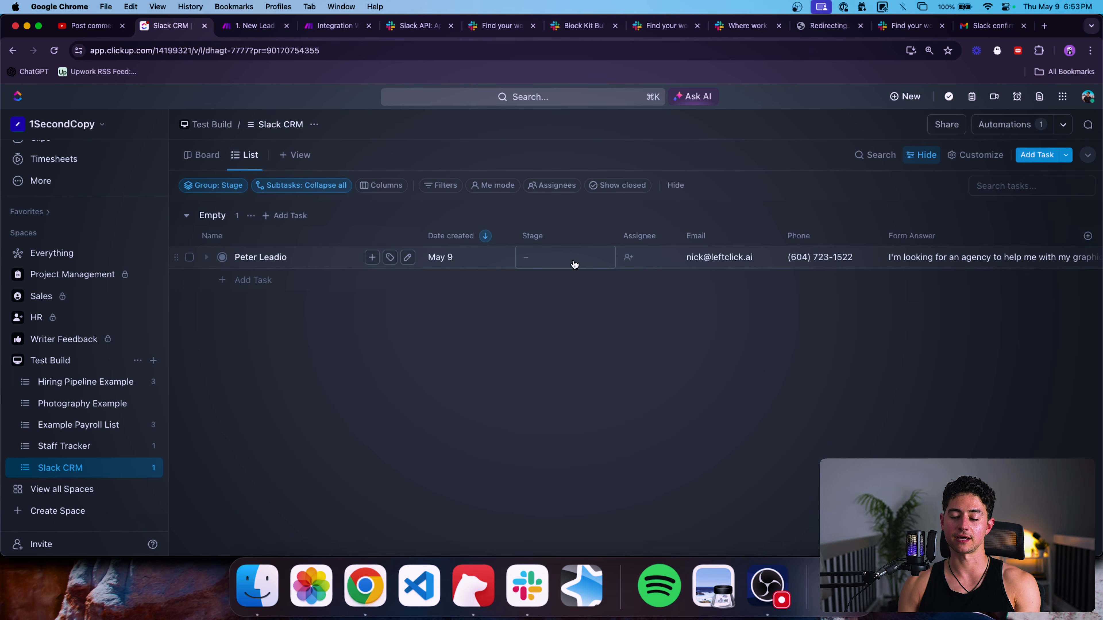
click(575, 264)
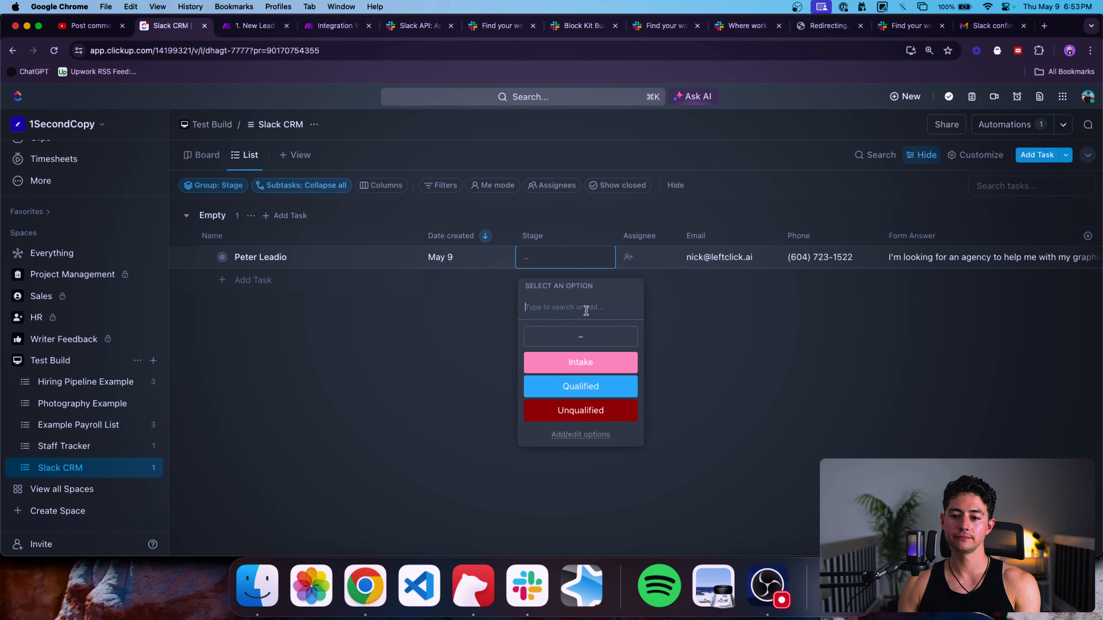
click(581, 361)
click(256, 26)
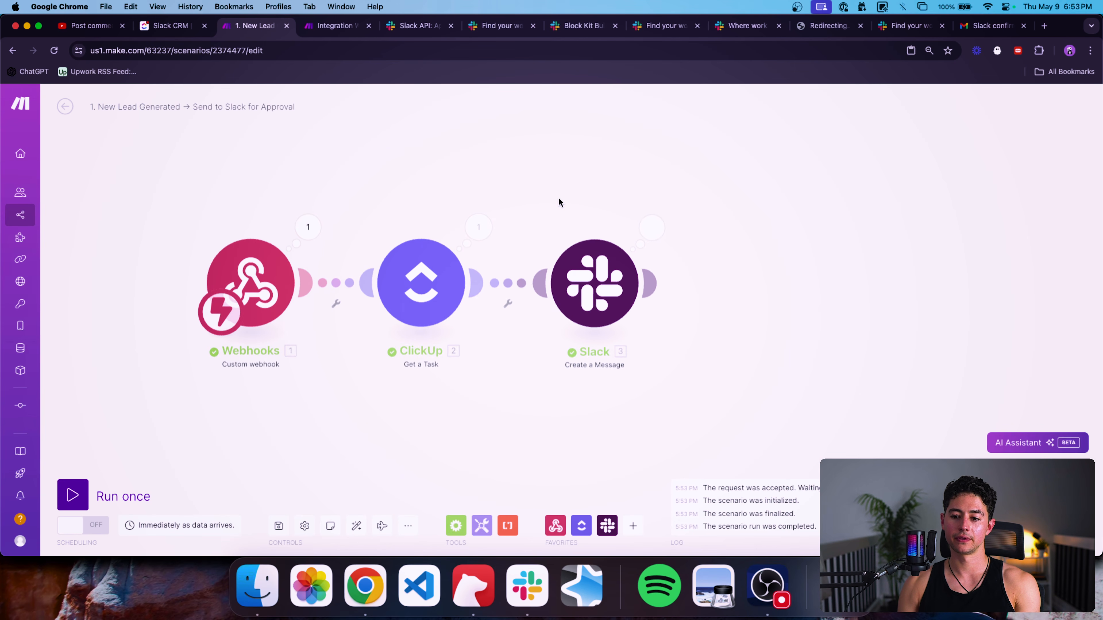
Delete the older Integromat lead message from #slack-block-automation in Slack.
click(528, 576)
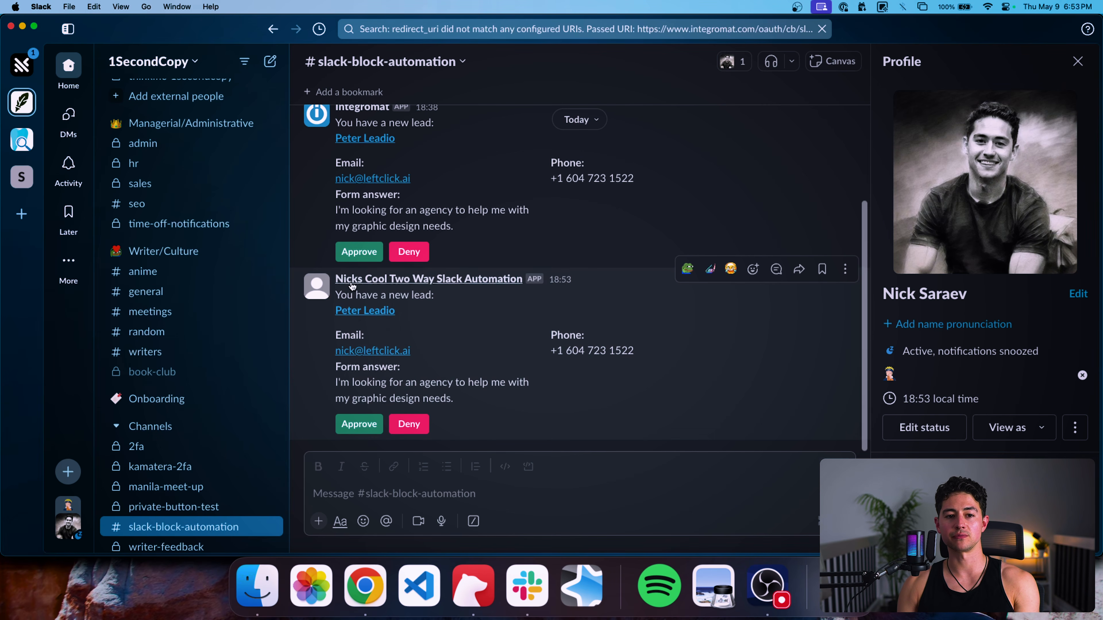
scroll(494, 278, up, 1)
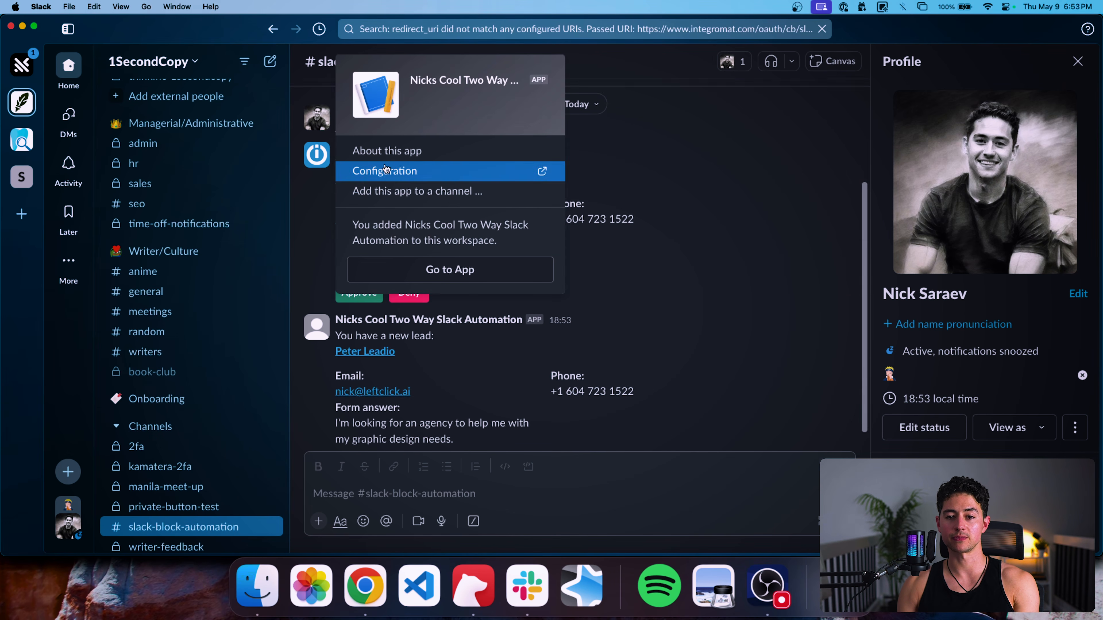
click(848, 138)
key(Delete)
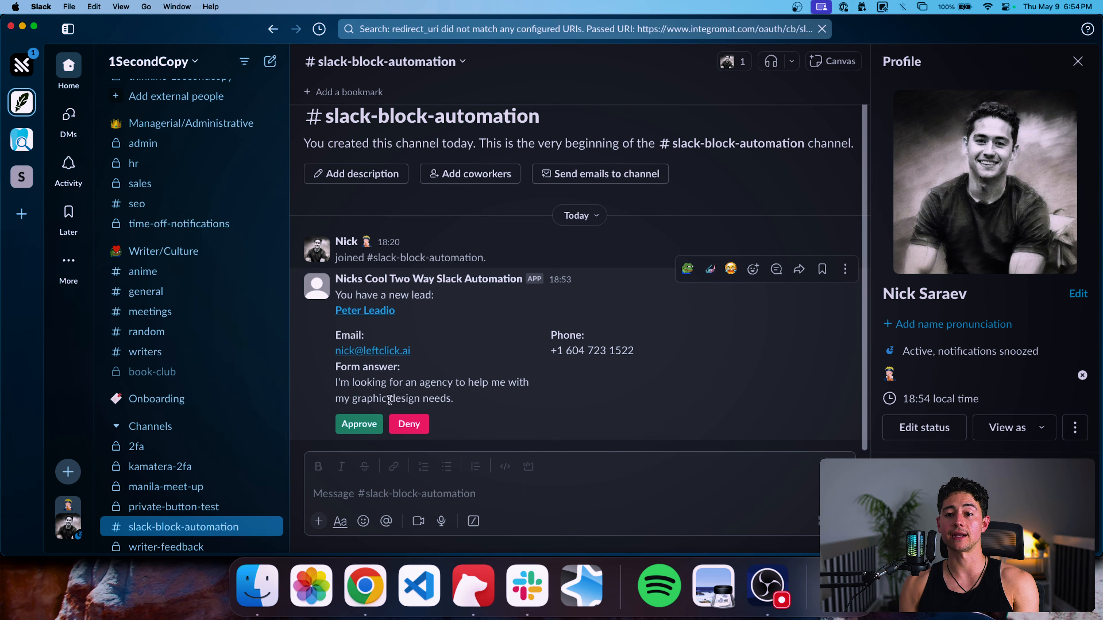
key(super+Tab)
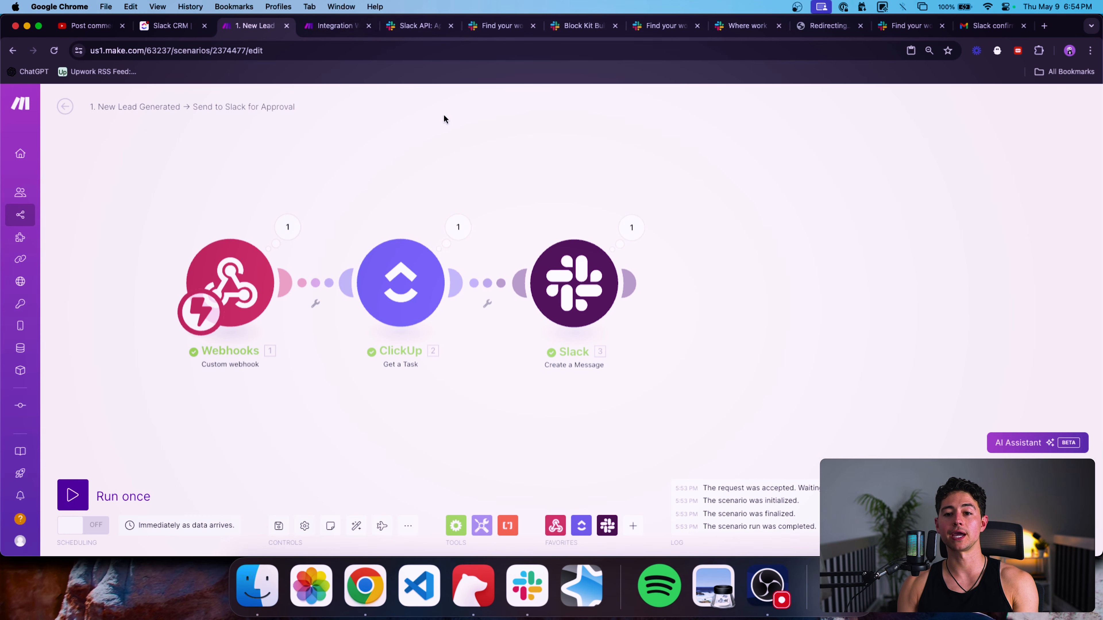
Run the Slack Button Pressed scenario once and press Approve on the lead message in Slack.
click(333, 26)
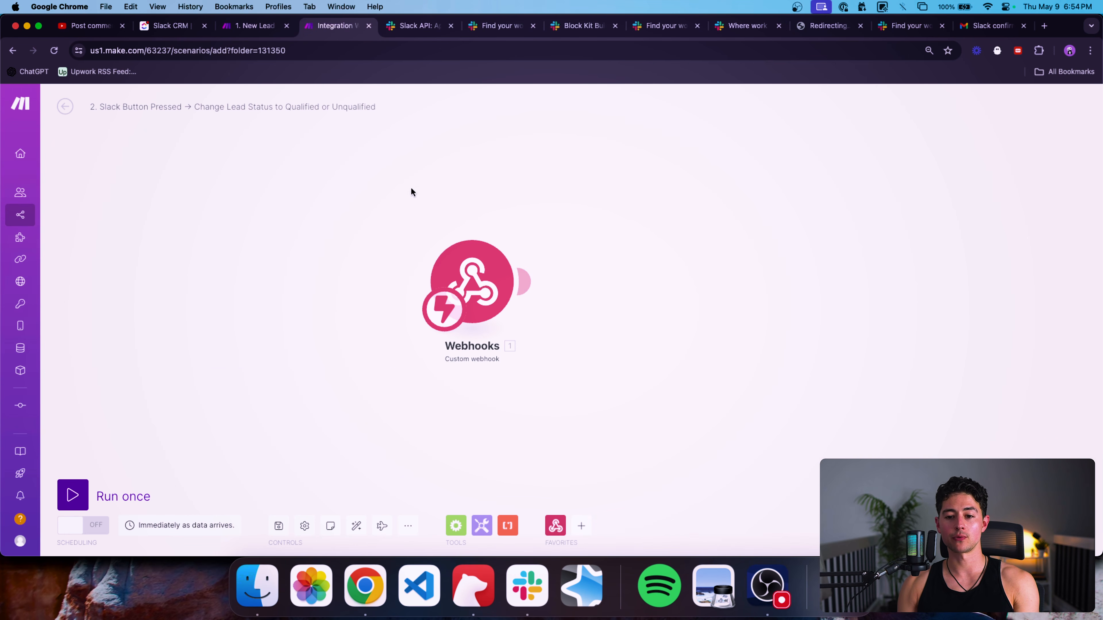
click(73, 495)
key(super+Tab)
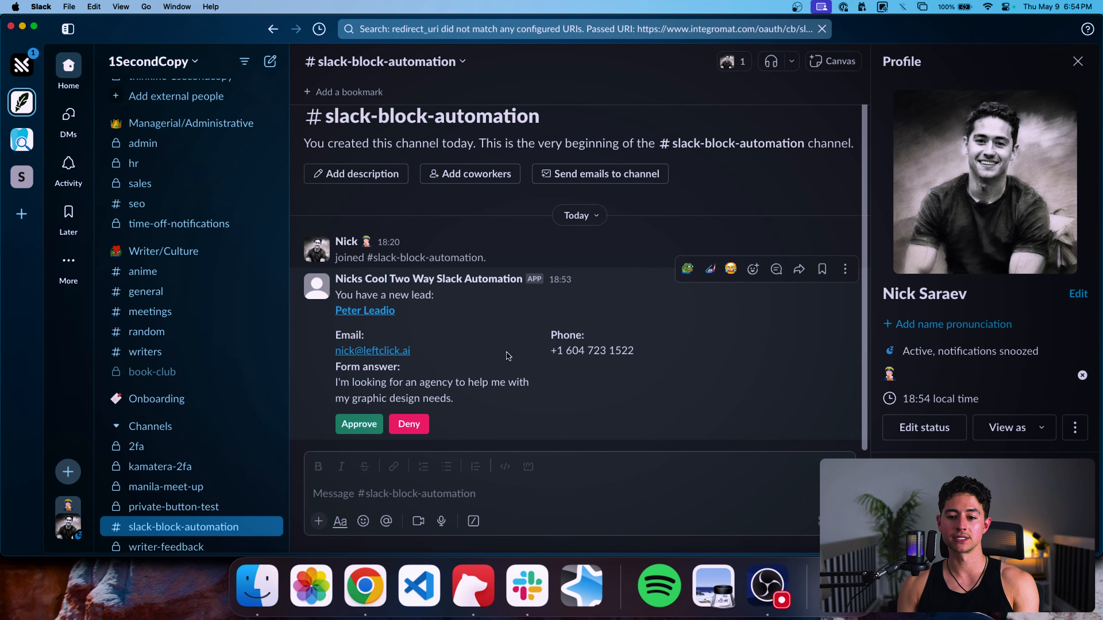
click(374, 426)
key(super+Tab)
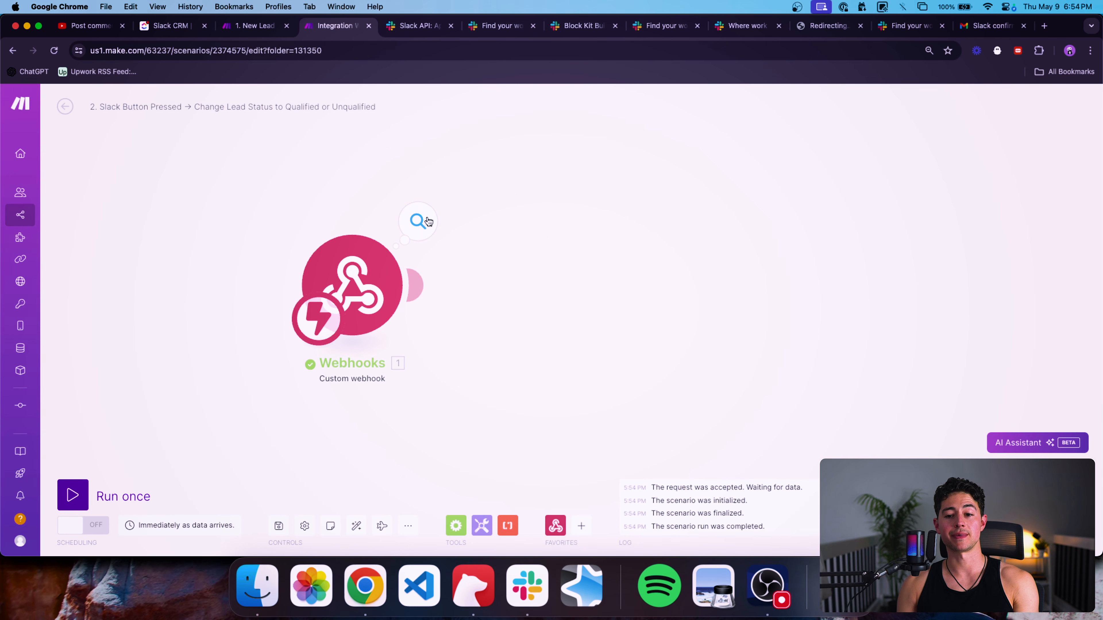
Open the webhook's received payload and find the clicking user's username.
click(428, 222)
click(495, 246)
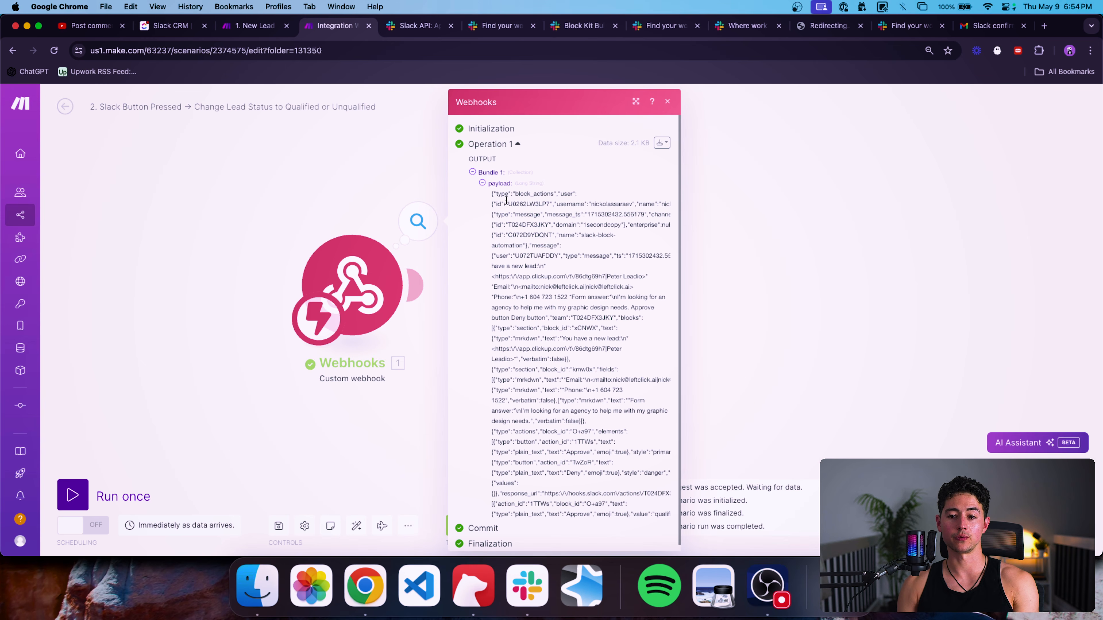
triple_click(503, 194)
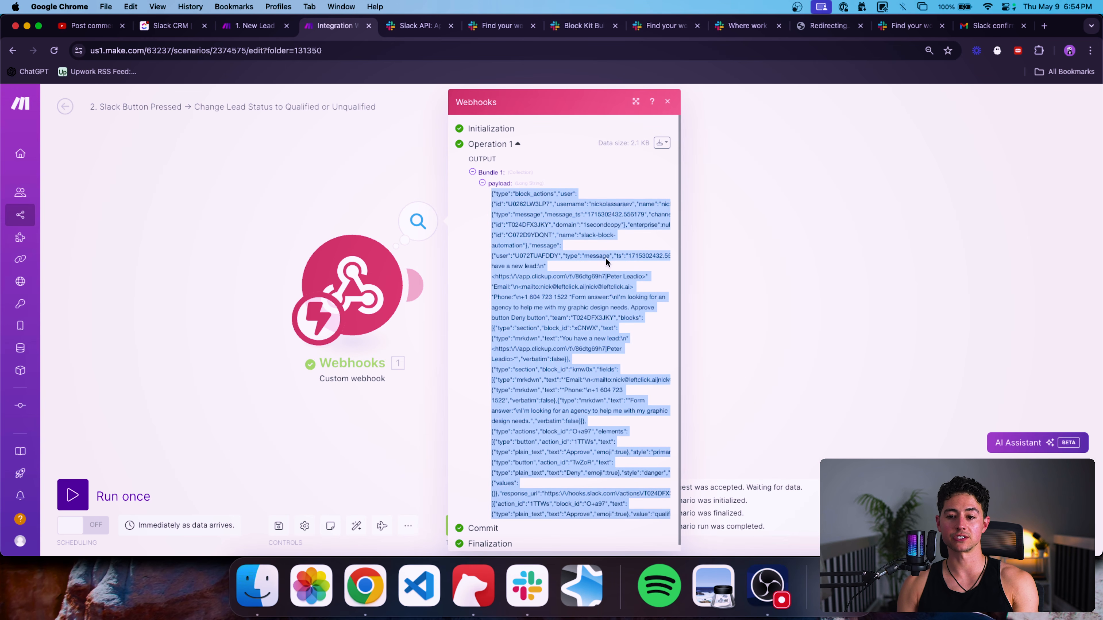
scroll(571, 234, down, 1)
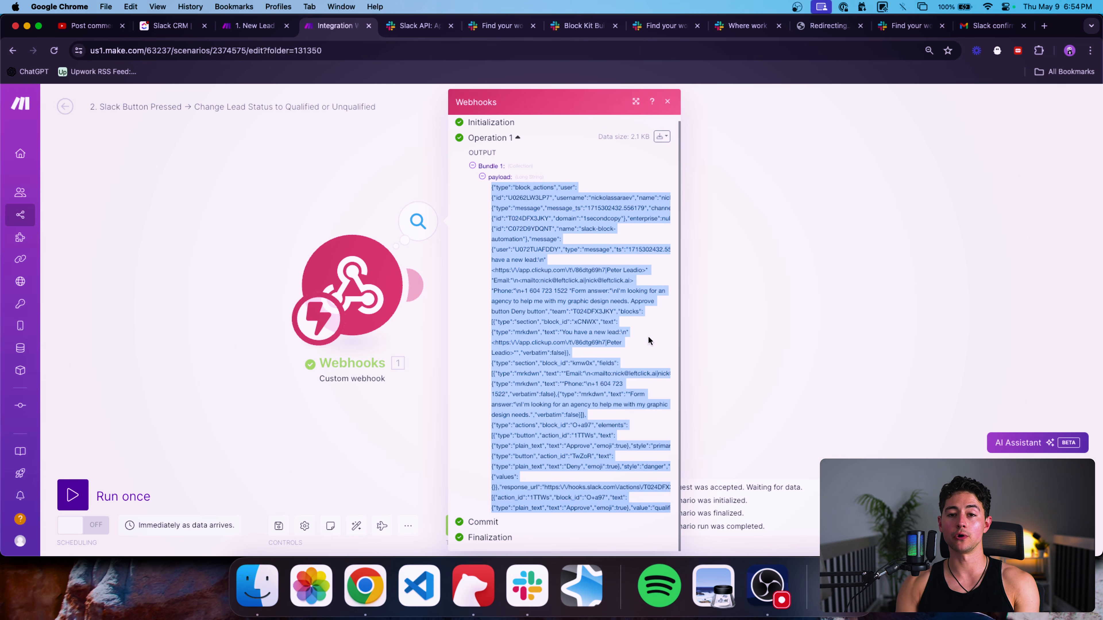
scroll(603, 194, up, 5)
double_click(604, 198)
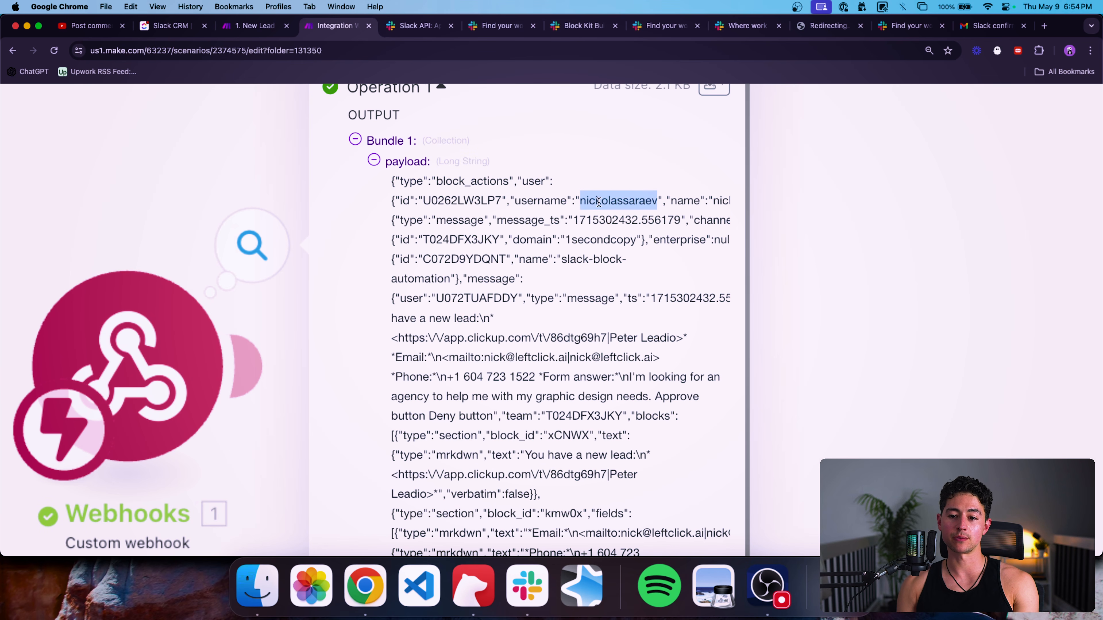
Examine the payload's lead link, email and phone number lines, then close the inspector.
scroll(598, 202, down, 3)
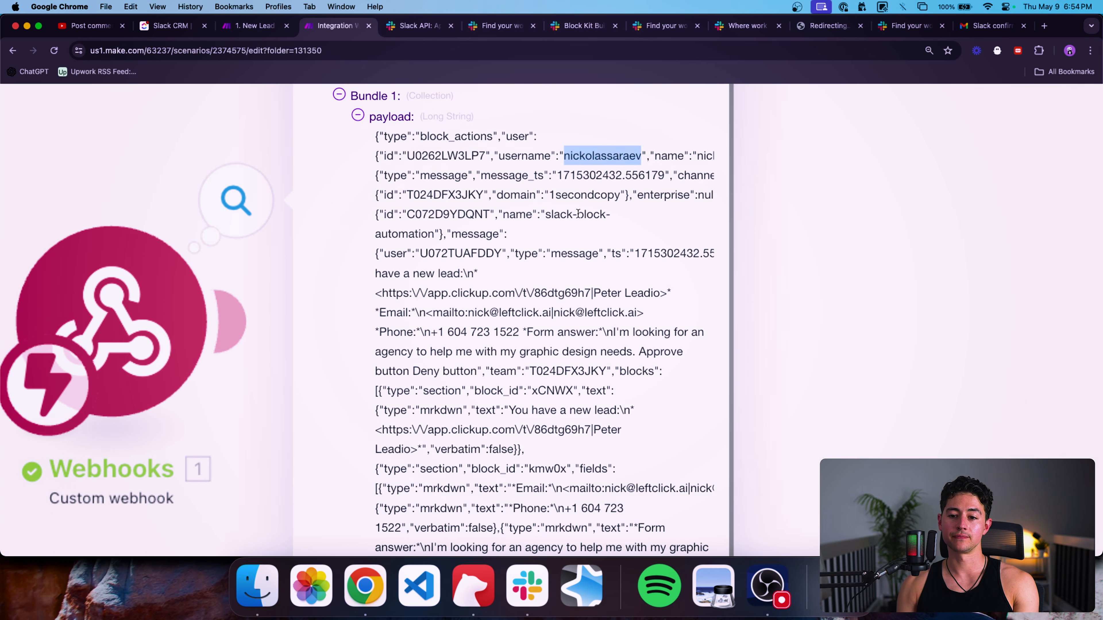
scroll(578, 213, down, 4)
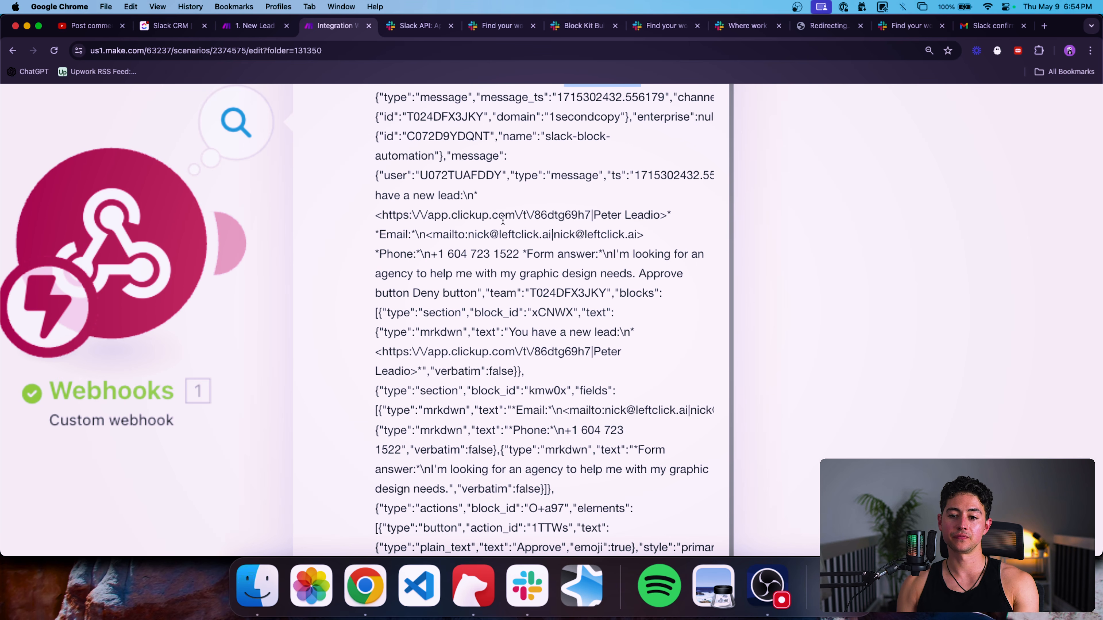
drag(376, 215, 633, 236)
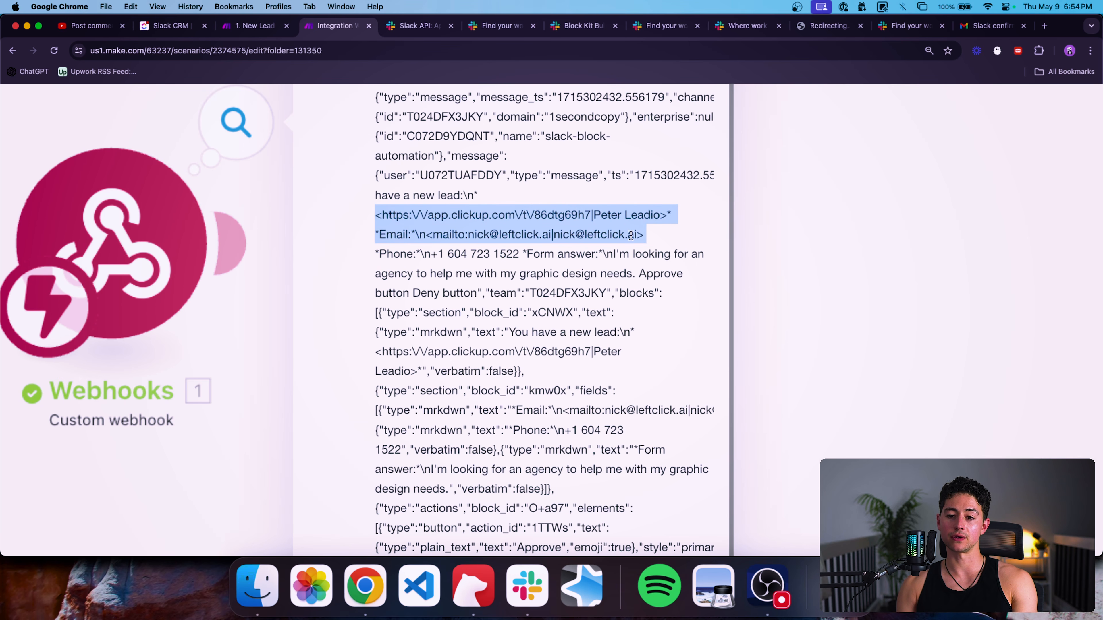
double_click(379, 235)
double_click(430, 234)
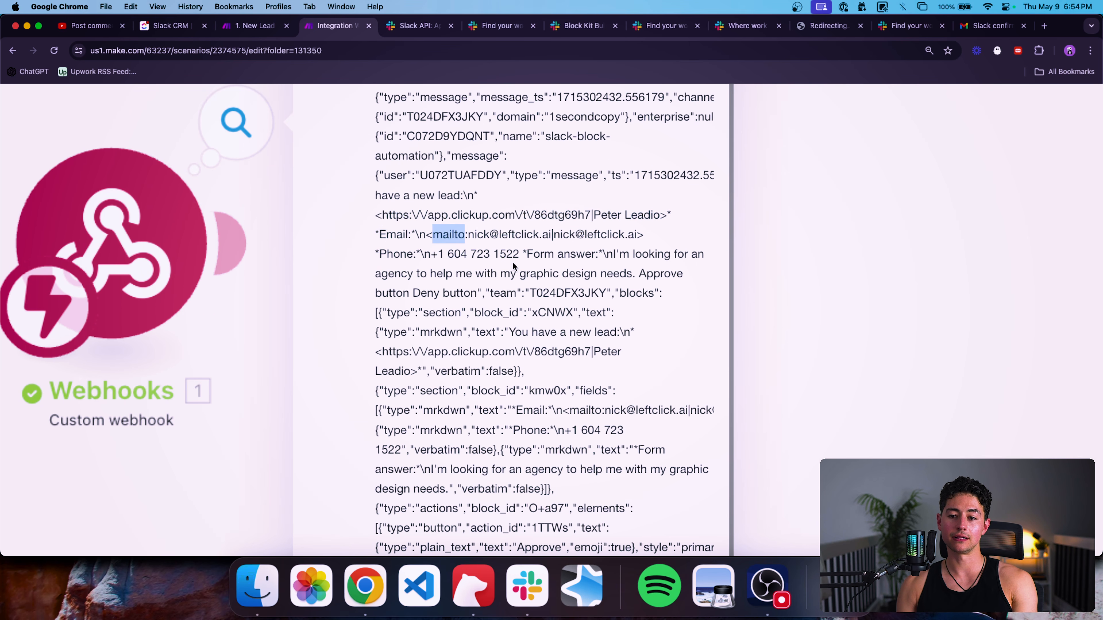
scroll(512, 261, down, 2)
drag(554, 193, 637, 193)
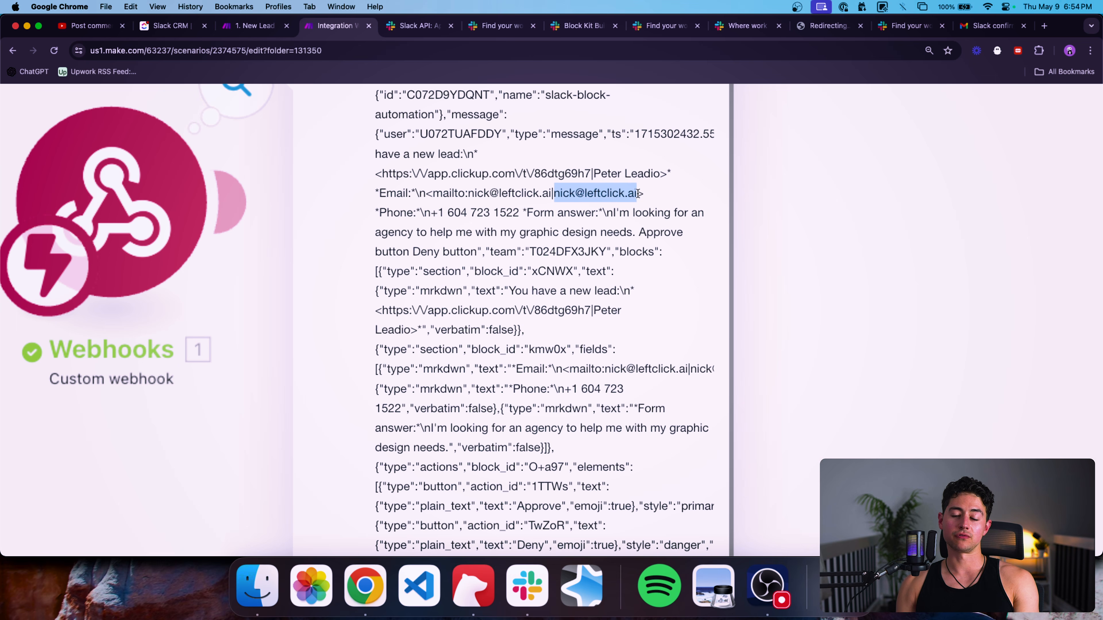
drag(526, 213, 438, 214)
click(646, 214)
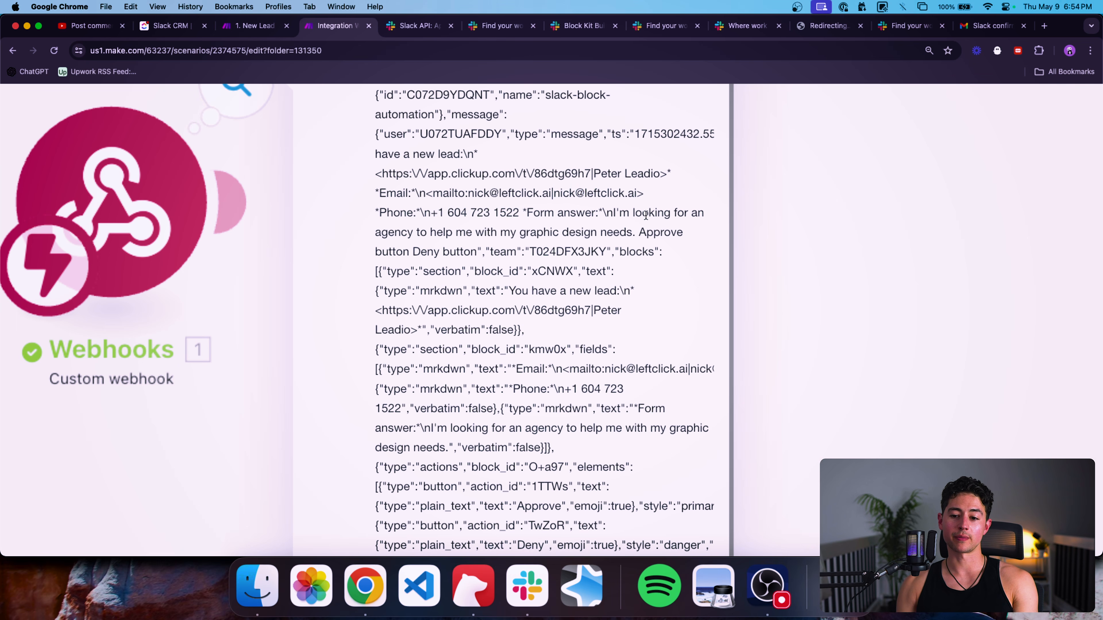
scroll(645, 215, down, 5)
click(697, 332)
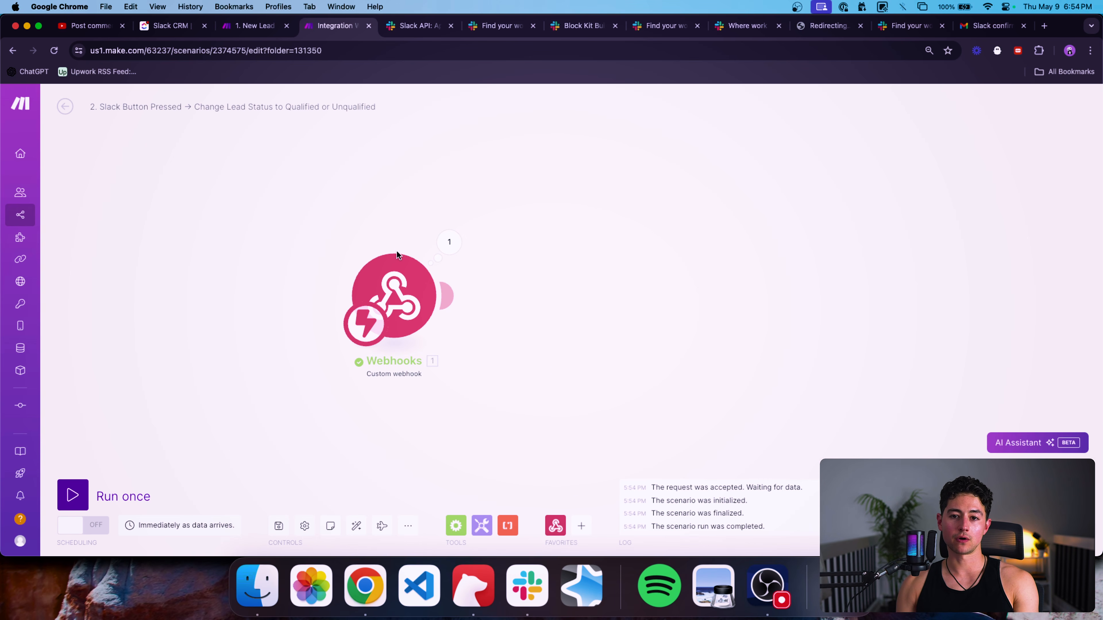
Copy the ClickUp Get a Task module into this scenario and clear its Task ID.
click(260, 26)
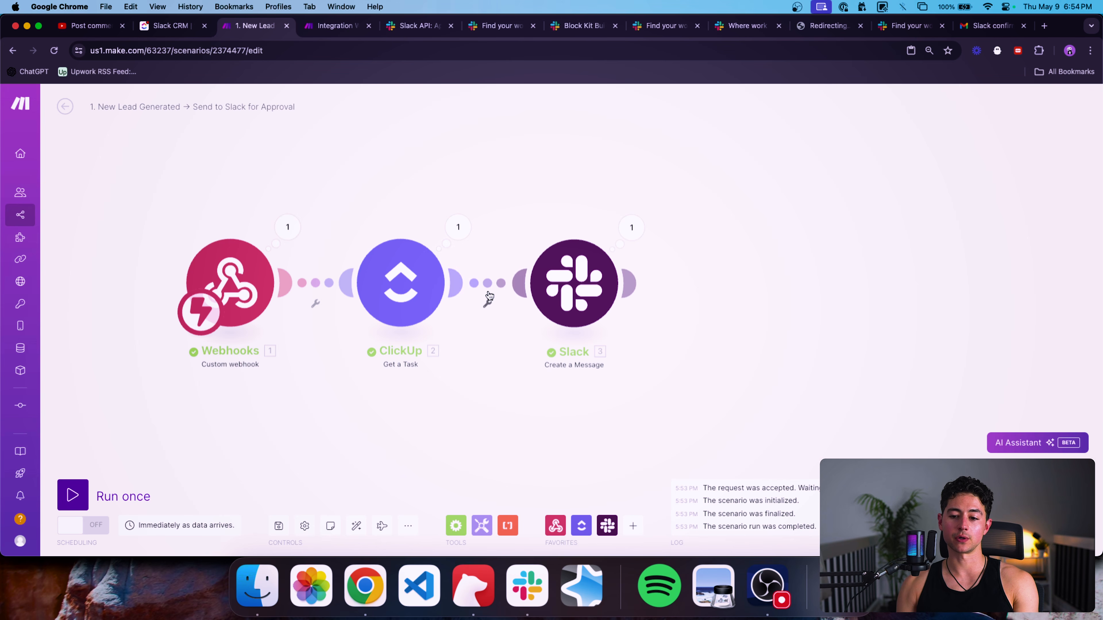
drag(473, 322, 368, 210)
key(ctrl+Tab)
key(super+v)
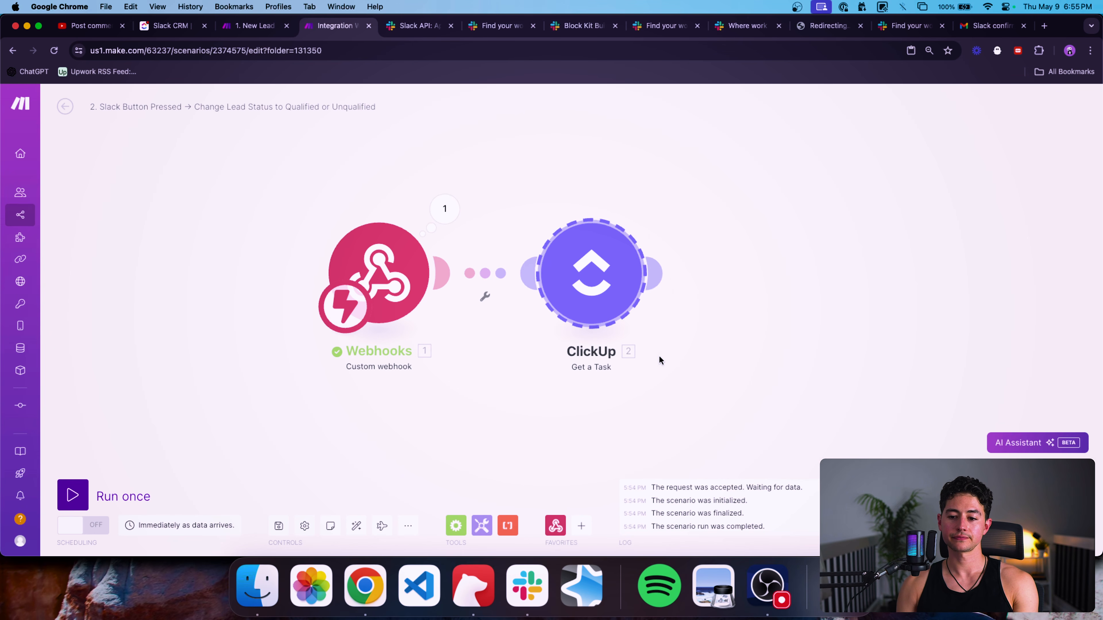
click(432, 274)
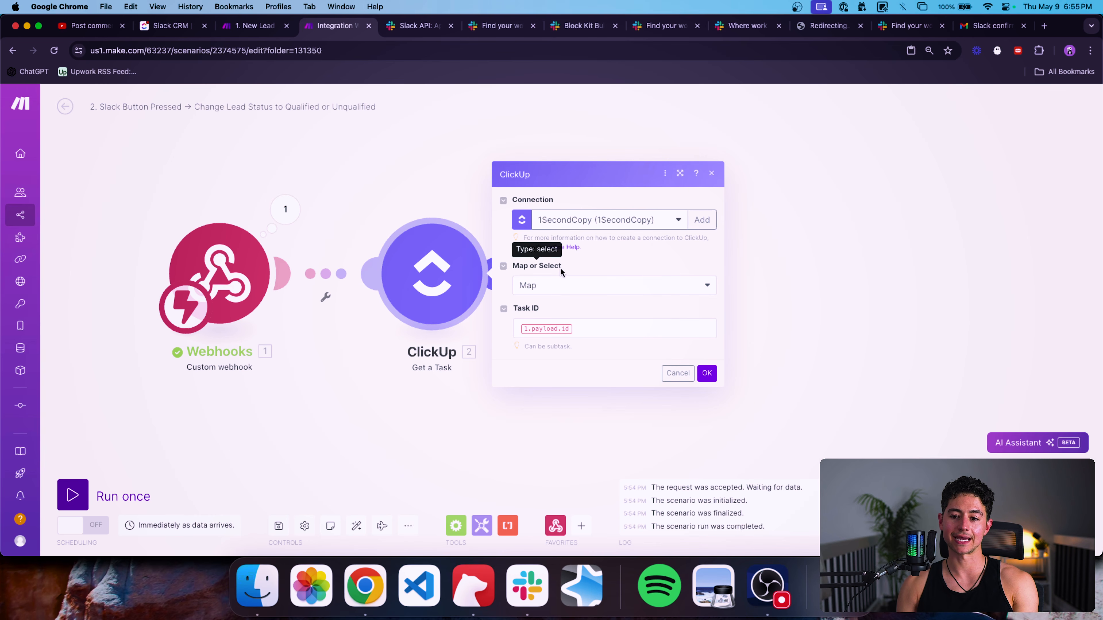
click(634, 333)
key(BackSpace)
click(400, 222)
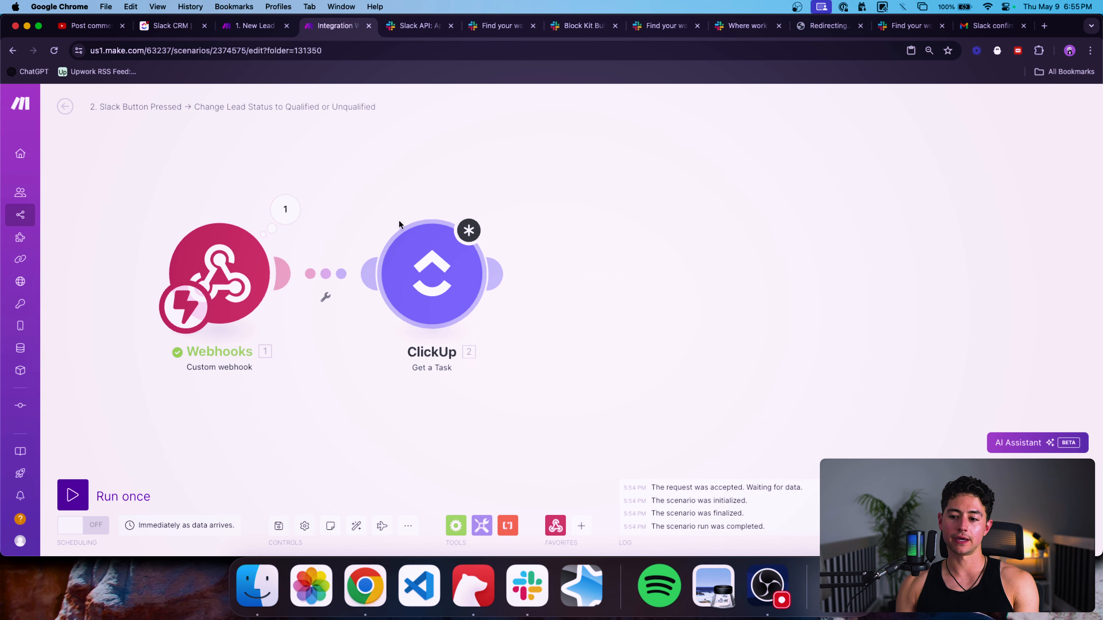
drag(414, 276, 545, 277)
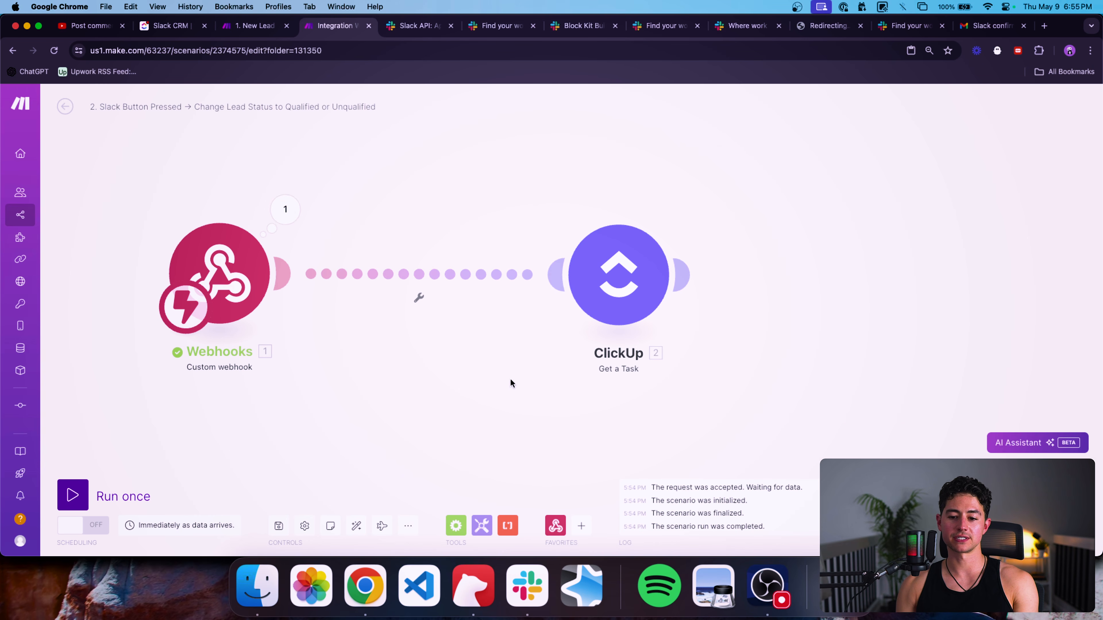
Insert a JSON Parse JSON module between Webhooks and ClickUp.
scroll(510, 378, down, 3)
click(581, 526)
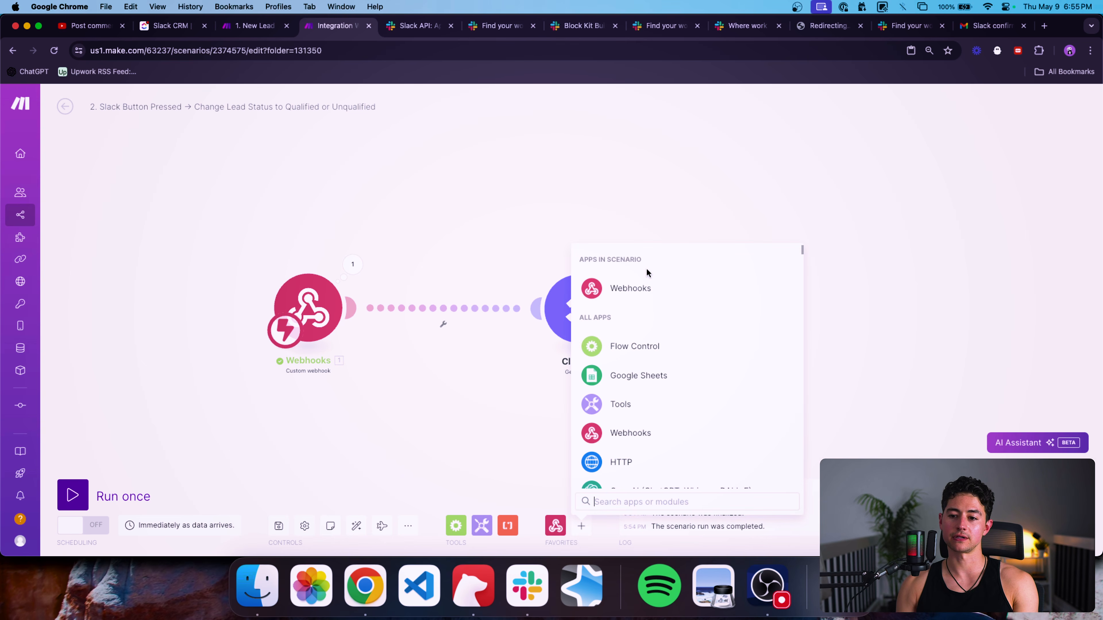
text(json)
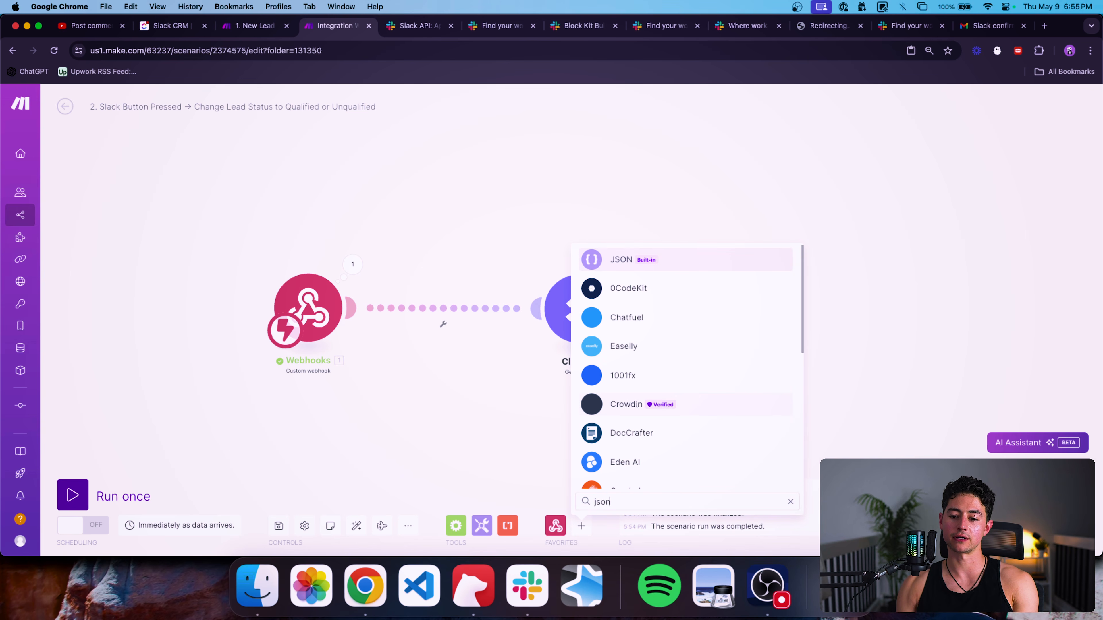
click(668, 256)
click(644, 443)
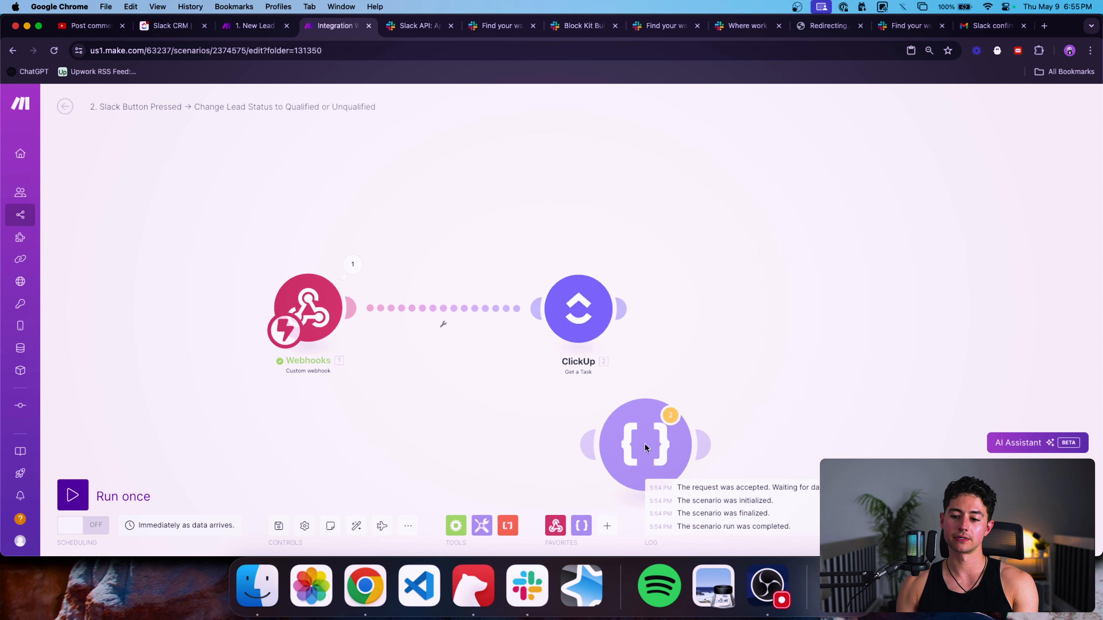
drag(598, 454, 450, 313)
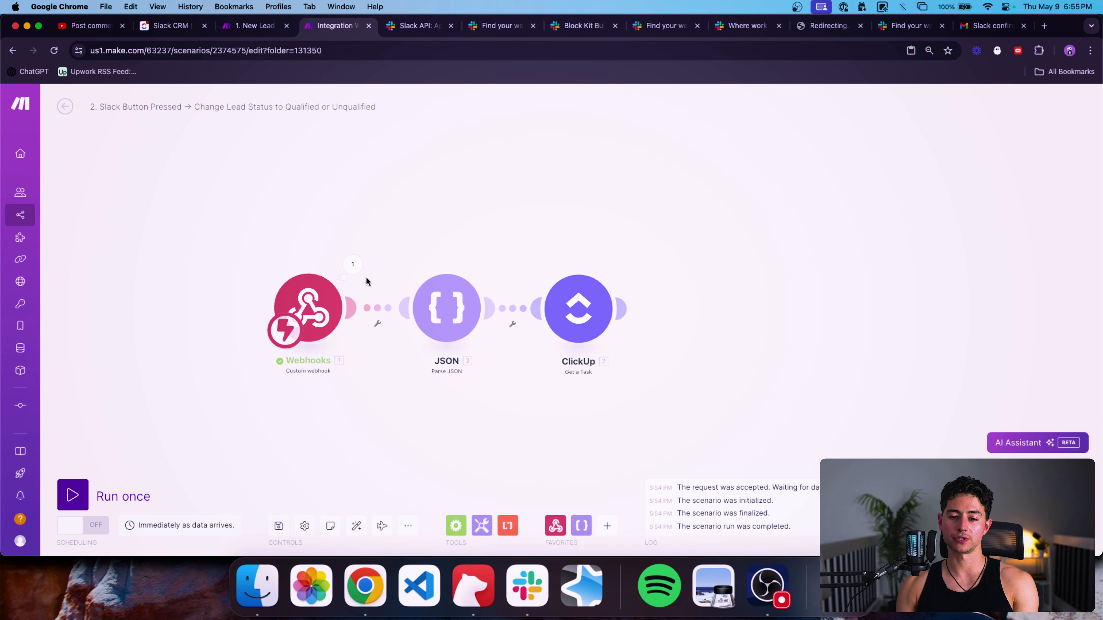
Copy the webhook's Slack payload and paste it as the Parse JSON module's JSON string.
click(353, 273)
click(425, 290)
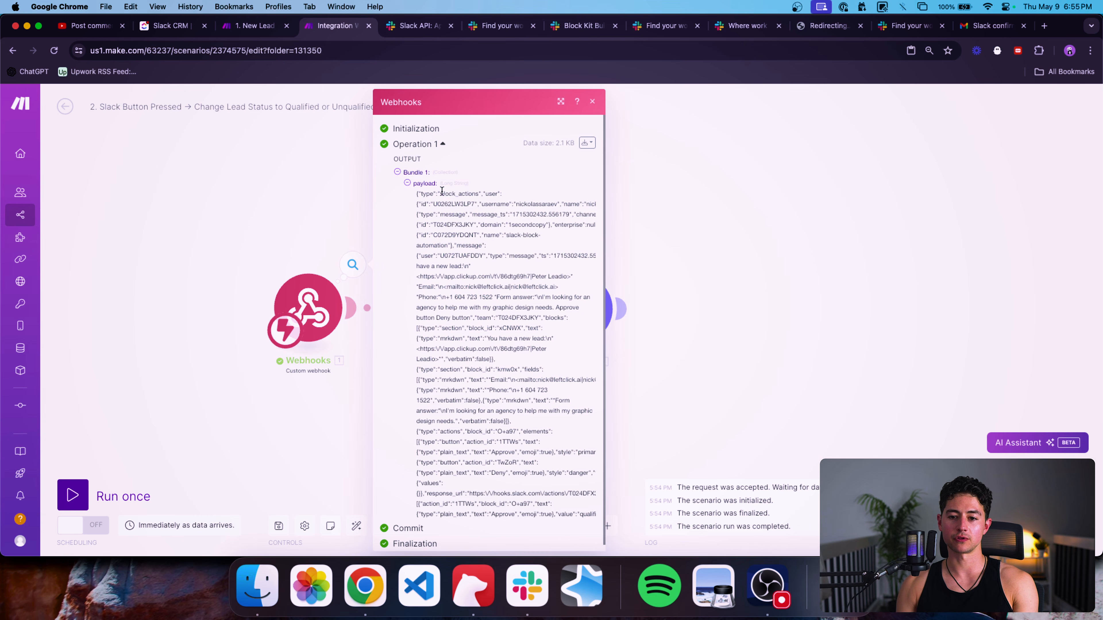
triple_click(442, 190)
key(super+c)
click(307, 199)
click(446, 307)
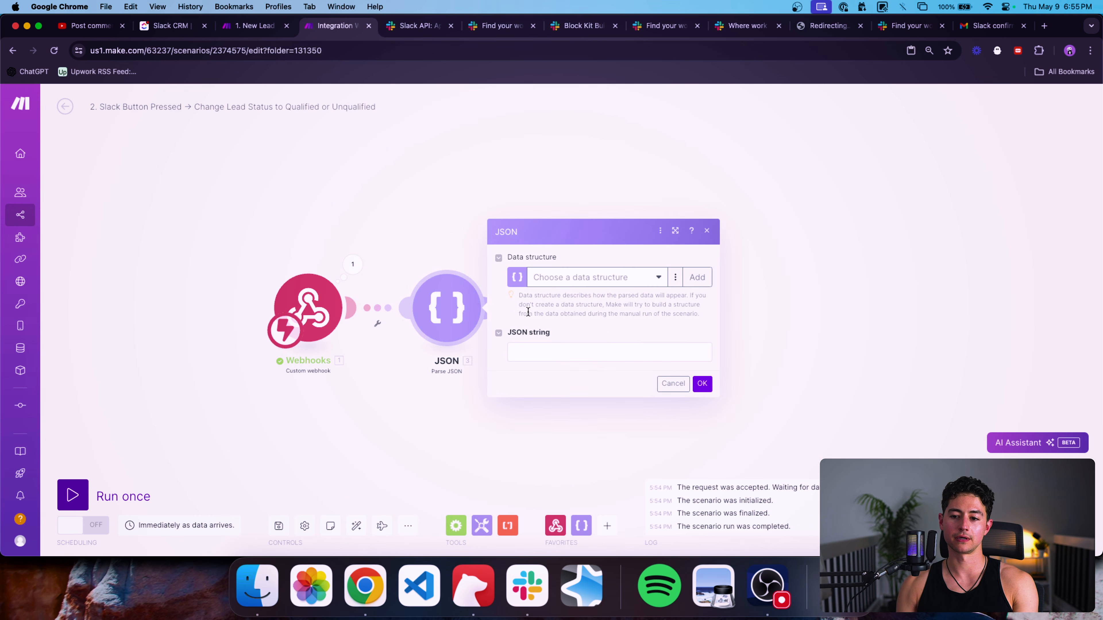
click(605, 351)
key(super+v)
Run the Parse JSON module alone and inspect its user, container, team, channel and message bundles.
click(702, 489)
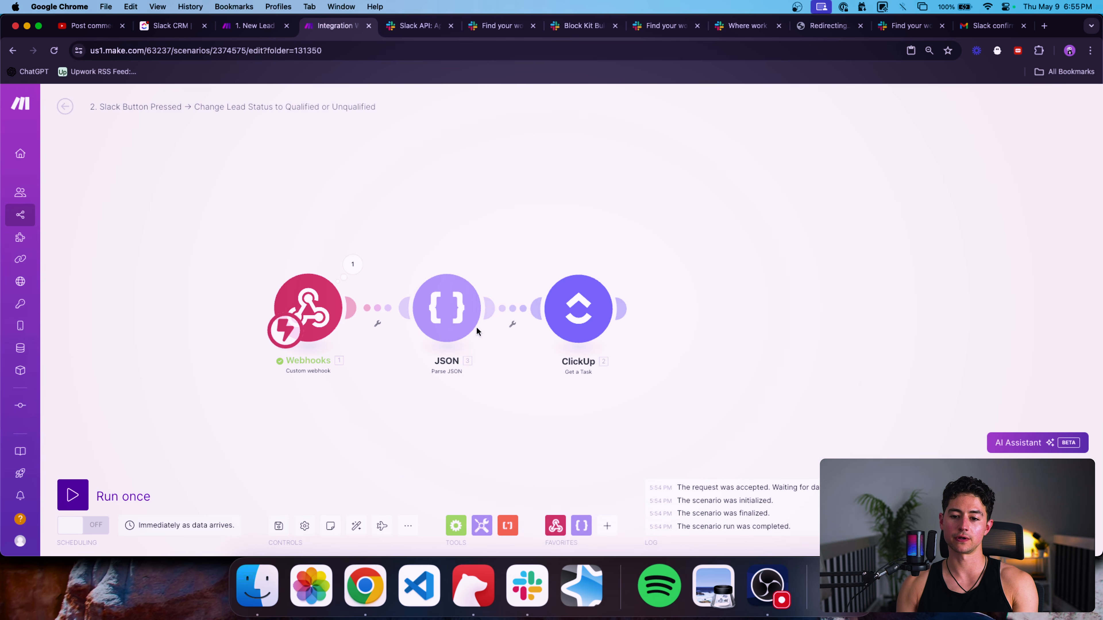
right_click(447, 310)
click(468, 334)
click(653, 222)
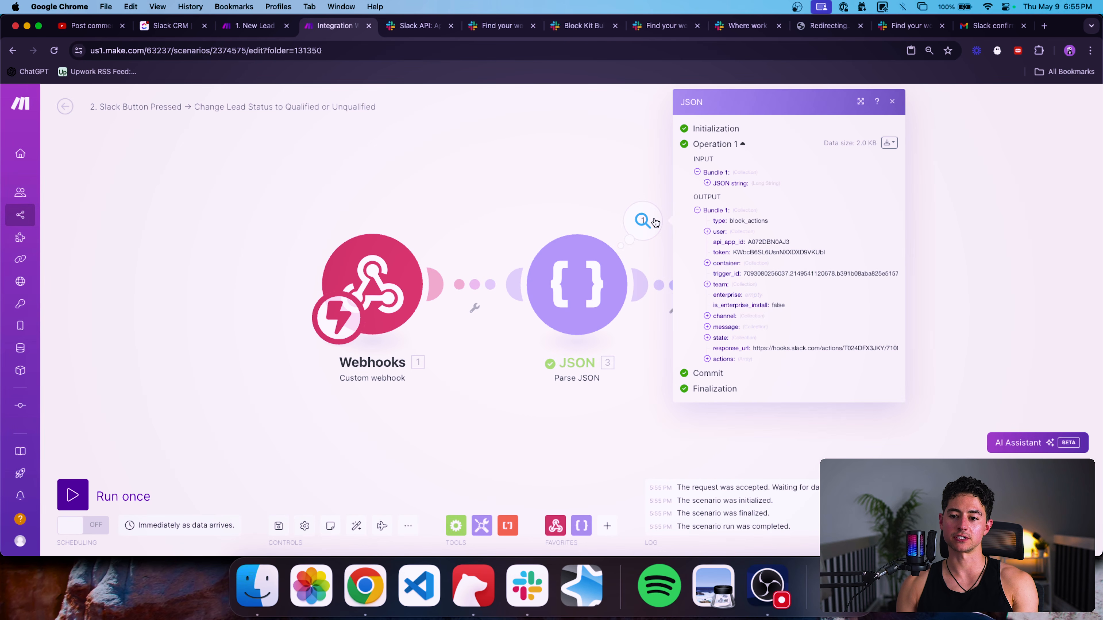
click(722, 233)
click(724, 305)
click(720, 368)
click(723, 420)
click(724, 451)
click(641, 423)
Locate the task ID in the message's ClickUp link and move ClickUp right for a Text parser.
drag(678, 410, 464, 409)
scroll(463, 411, down, 3)
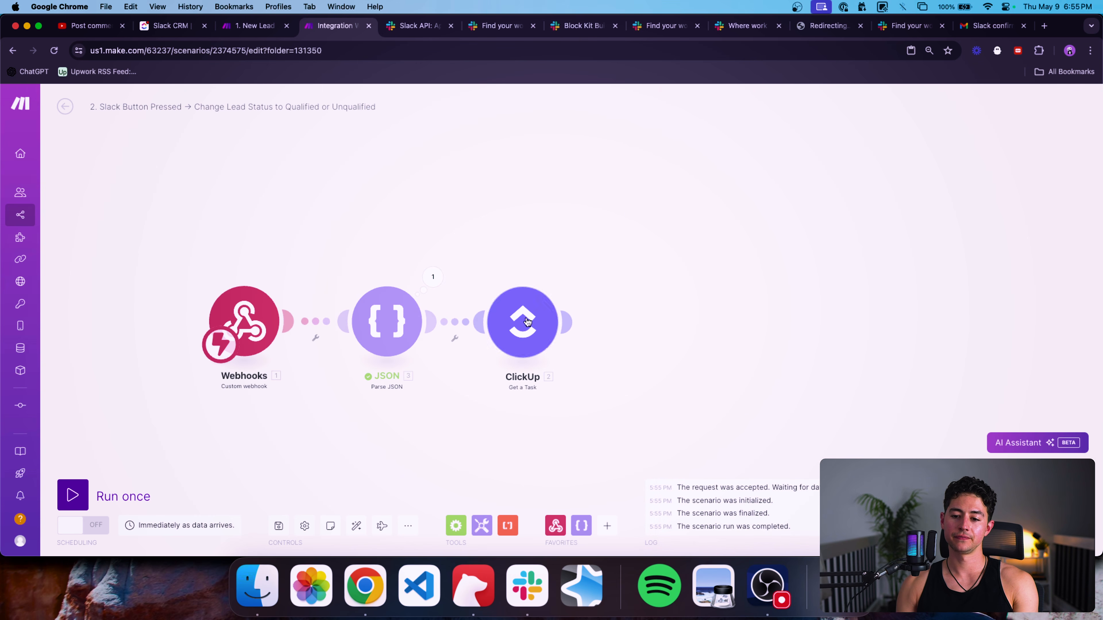
click(522, 321)
click(690, 367)
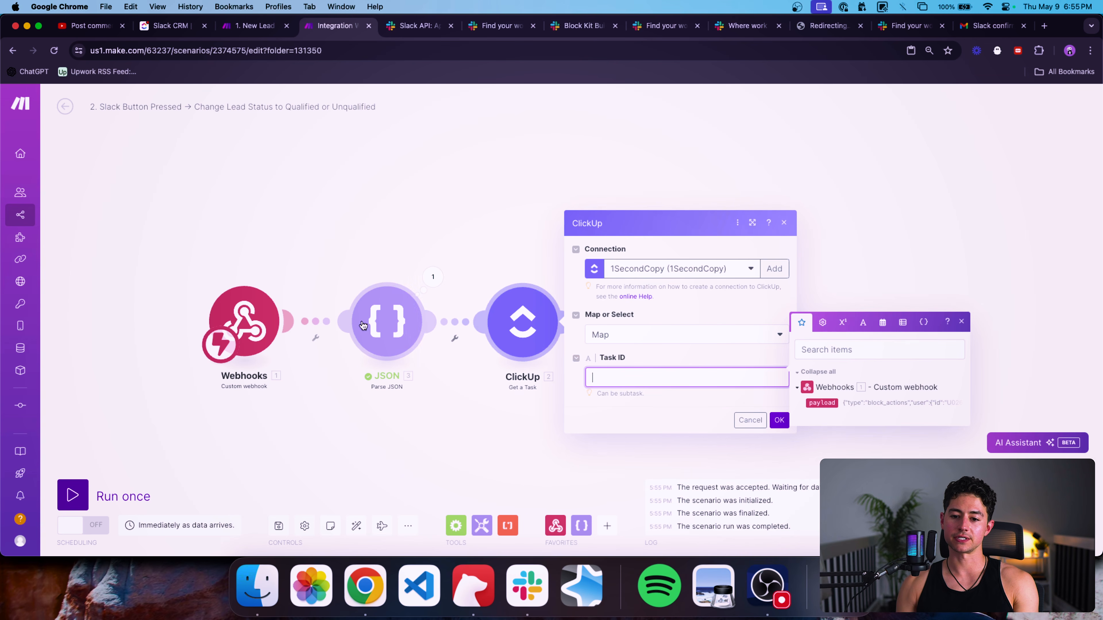
click(371, 262)
click(433, 277)
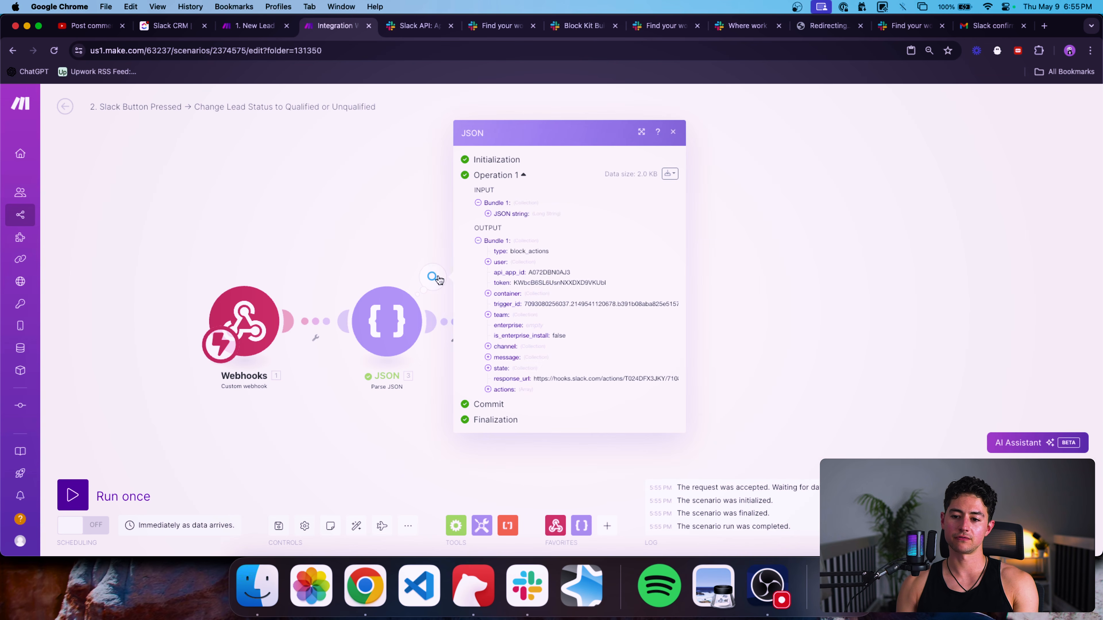
click(516, 360)
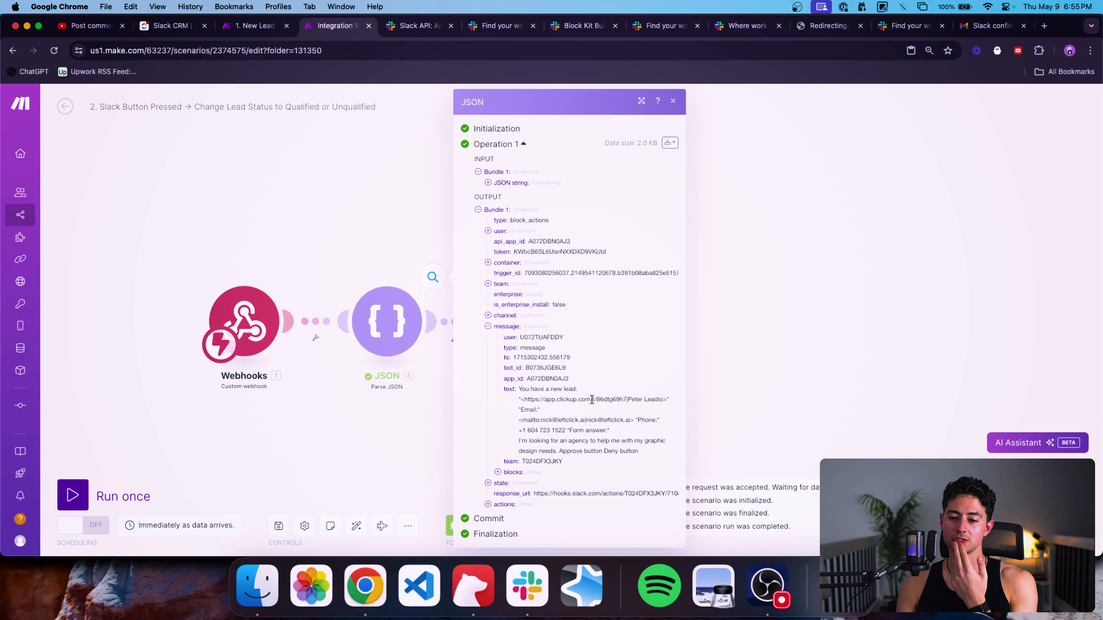
drag(591, 399, 625, 400)
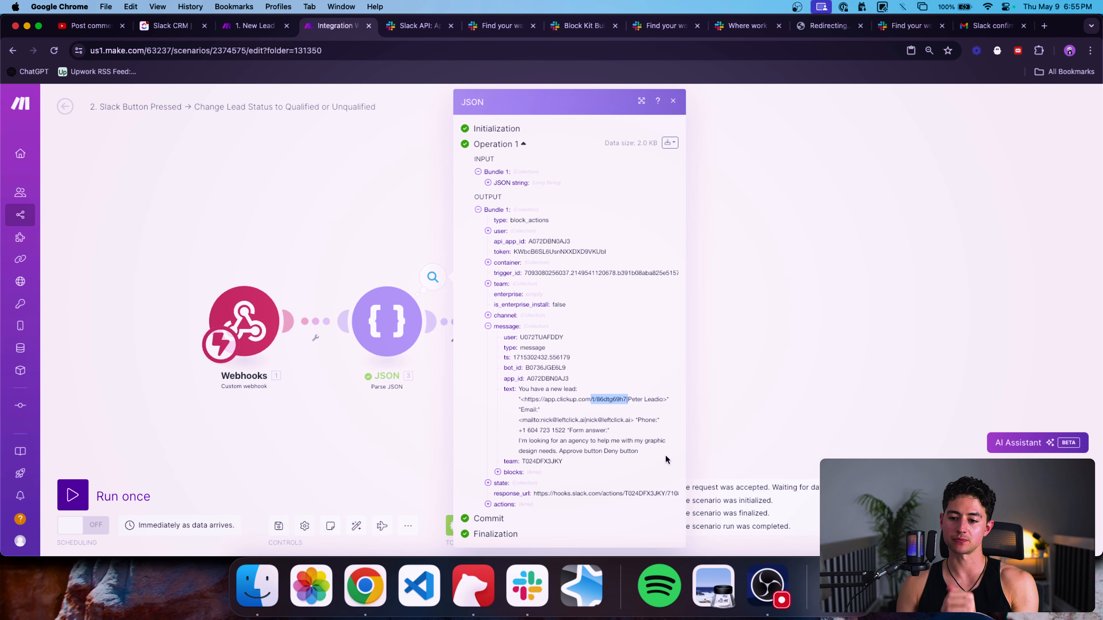
click(334, 249)
drag(524, 329, 634, 330)
click(507, 525)
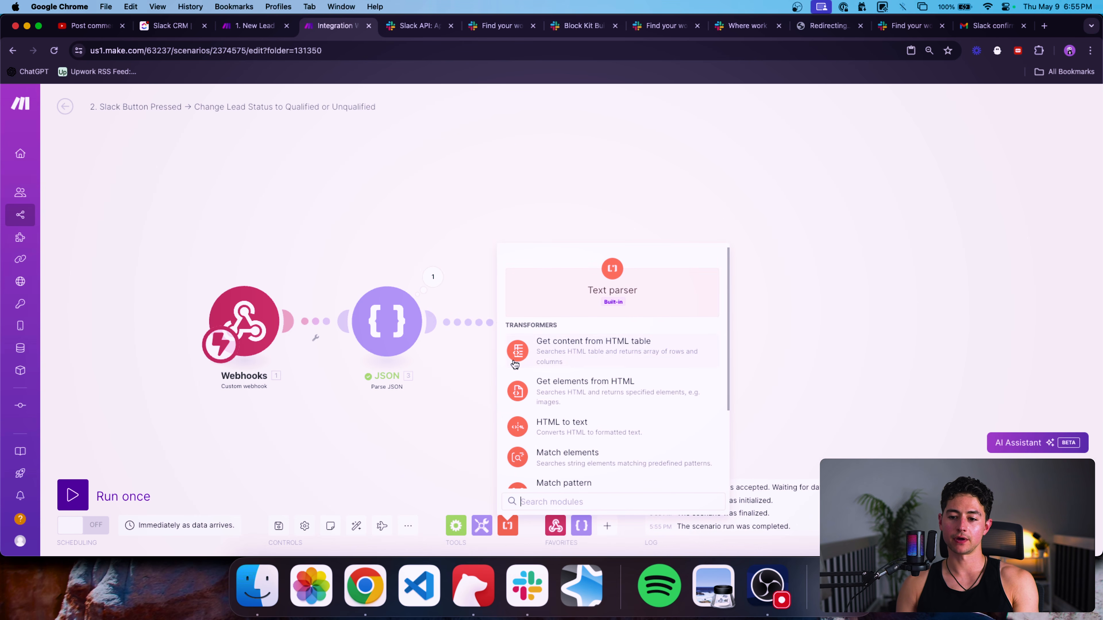
Select the task ID 86dtg69h7 in the JSON output's message text.
click(433, 277)
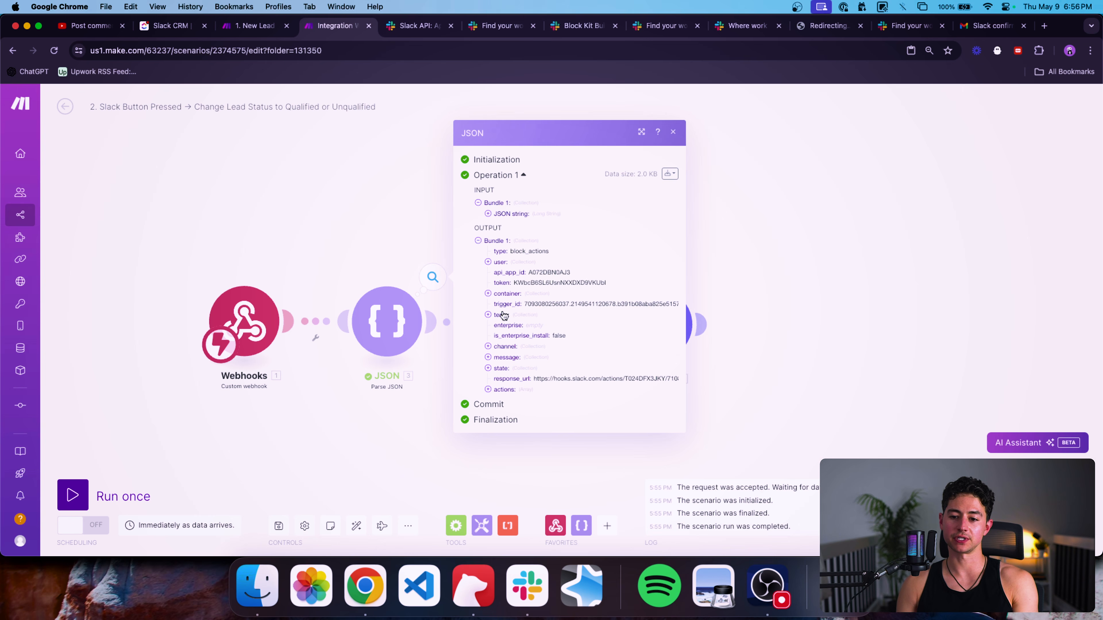
click(504, 357)
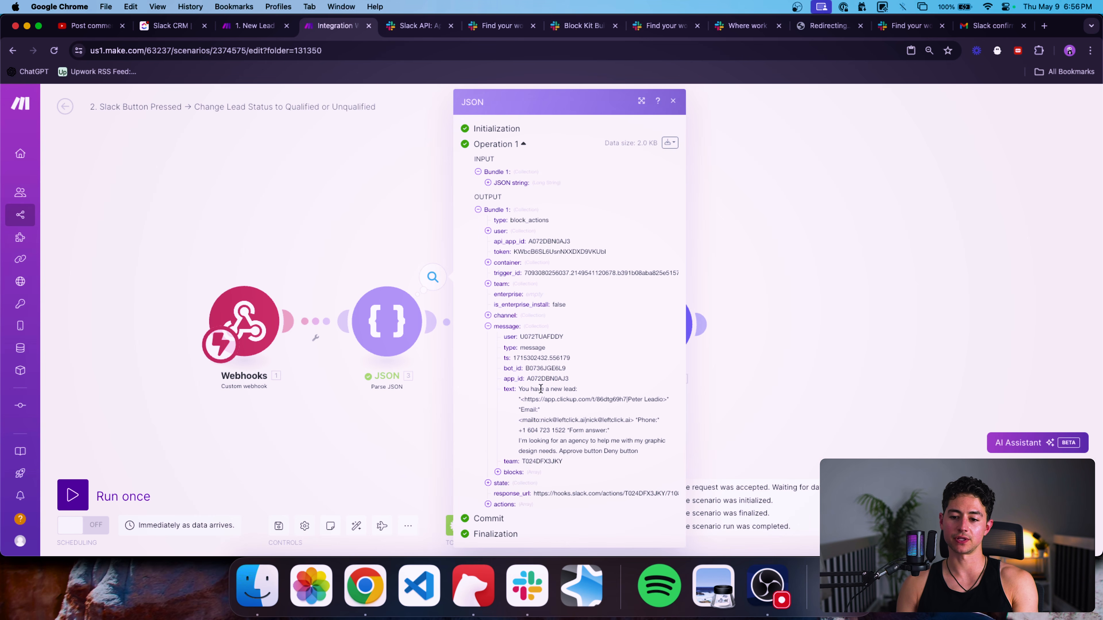
triple_click(531, 390)
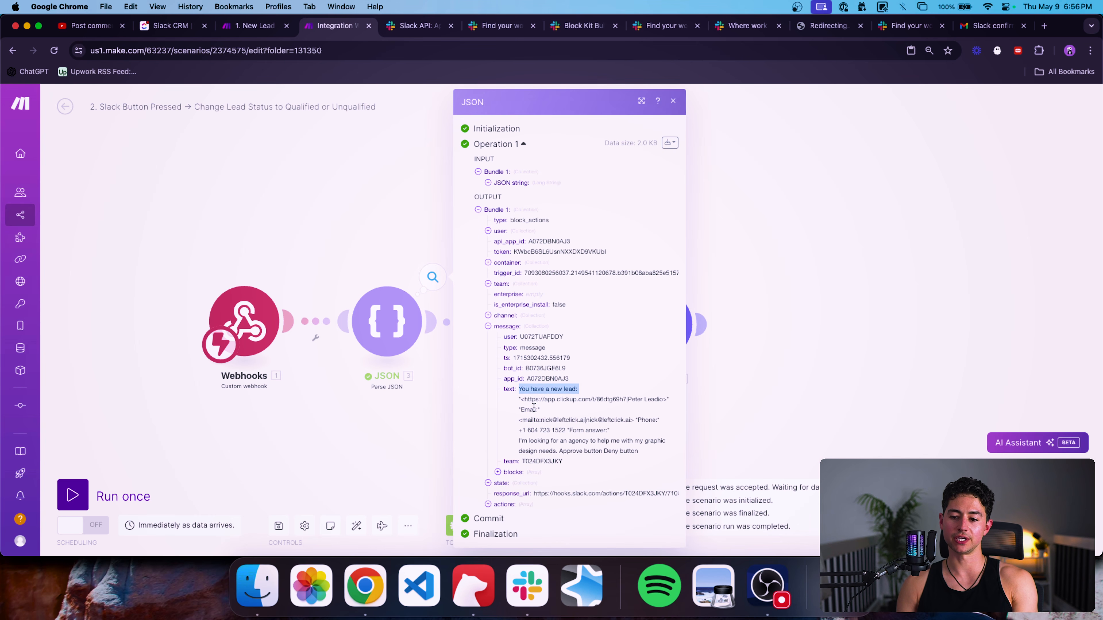
double_click(611, 400)
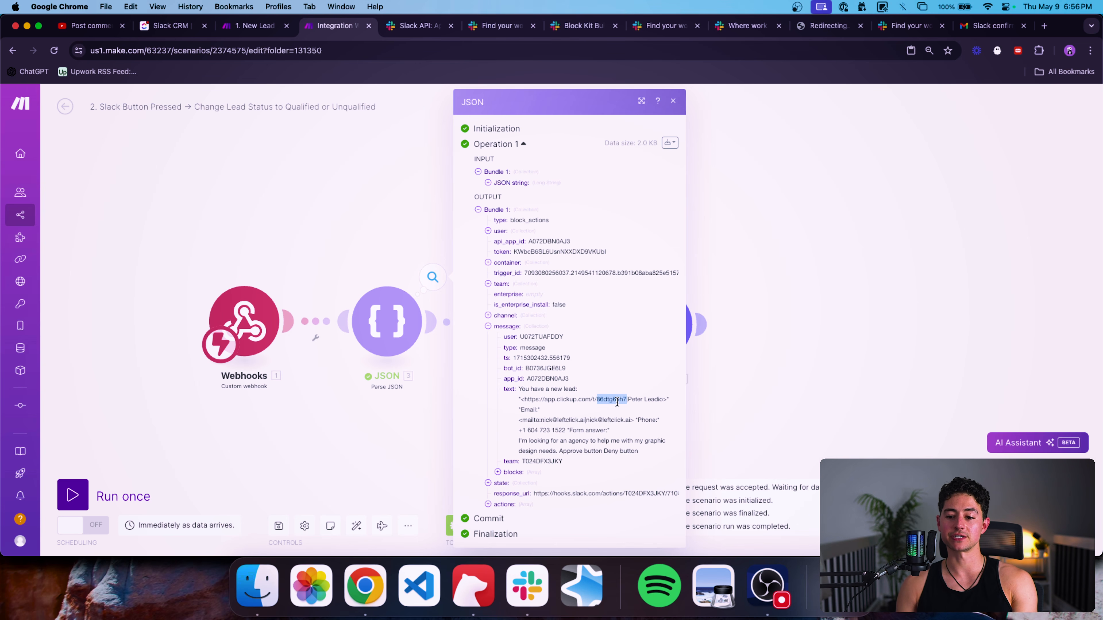
click(434, 396)
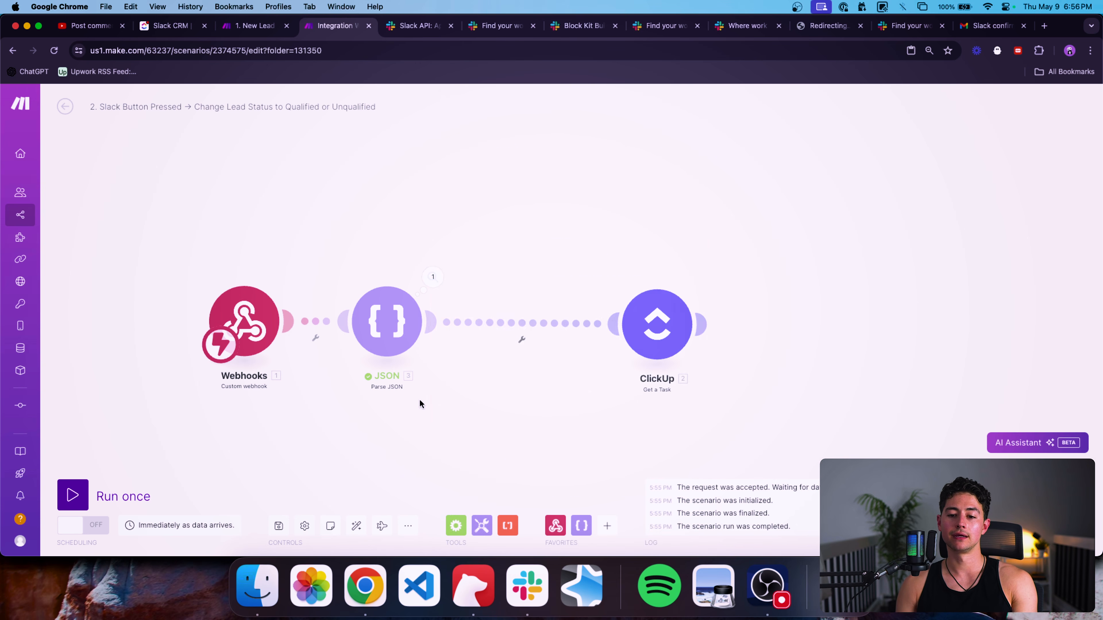
Add a Text parser Match pattern step with /t/86dtg69h7 as its pattern.
click(509, 524)
scroll(597, 395, down, 3)
scroll(598, 398, down, 1)
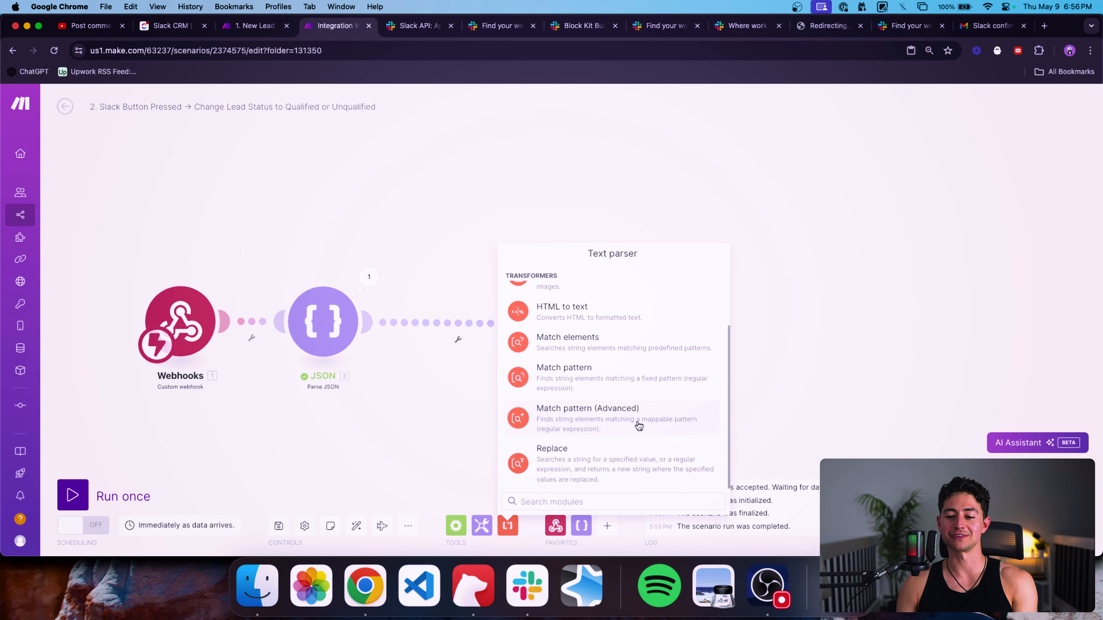
click(597, 386)
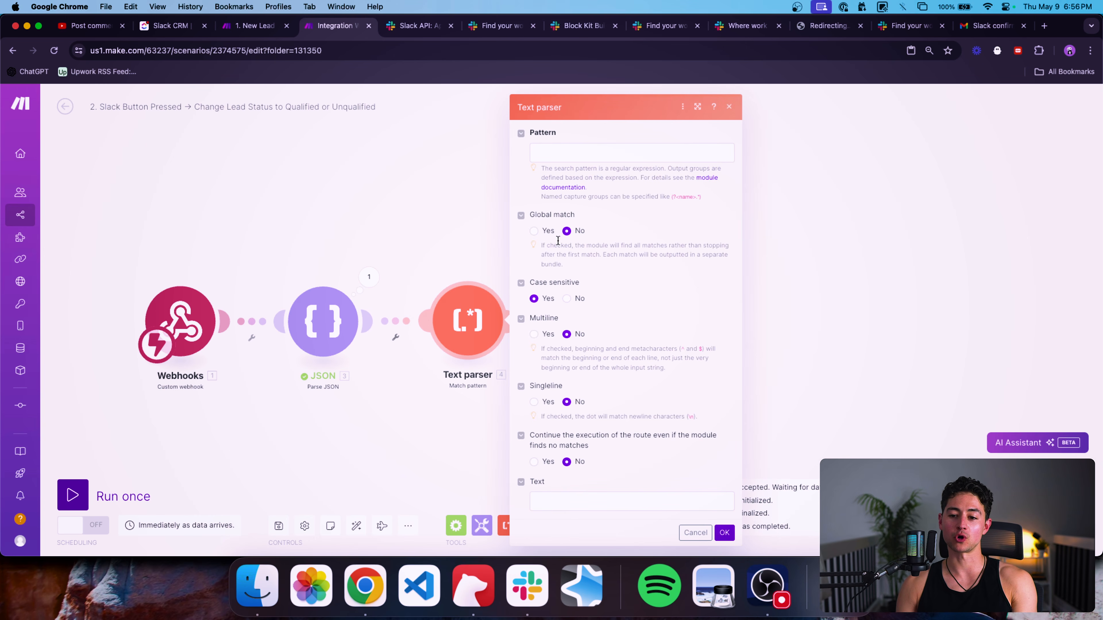
click(557, 158)
key(super+v)
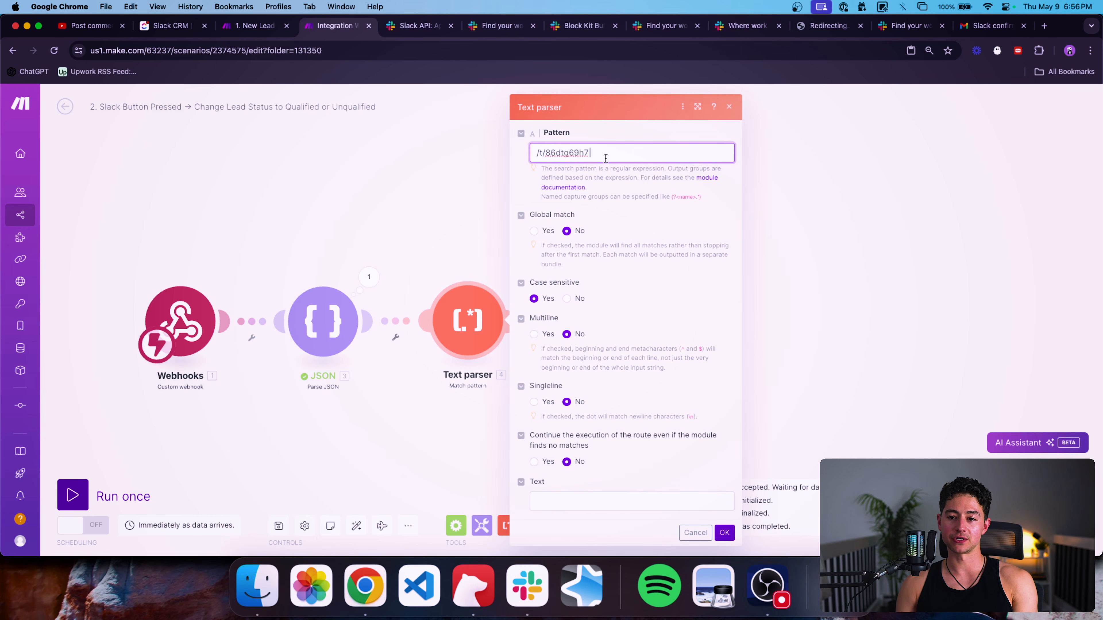
key(super+a)
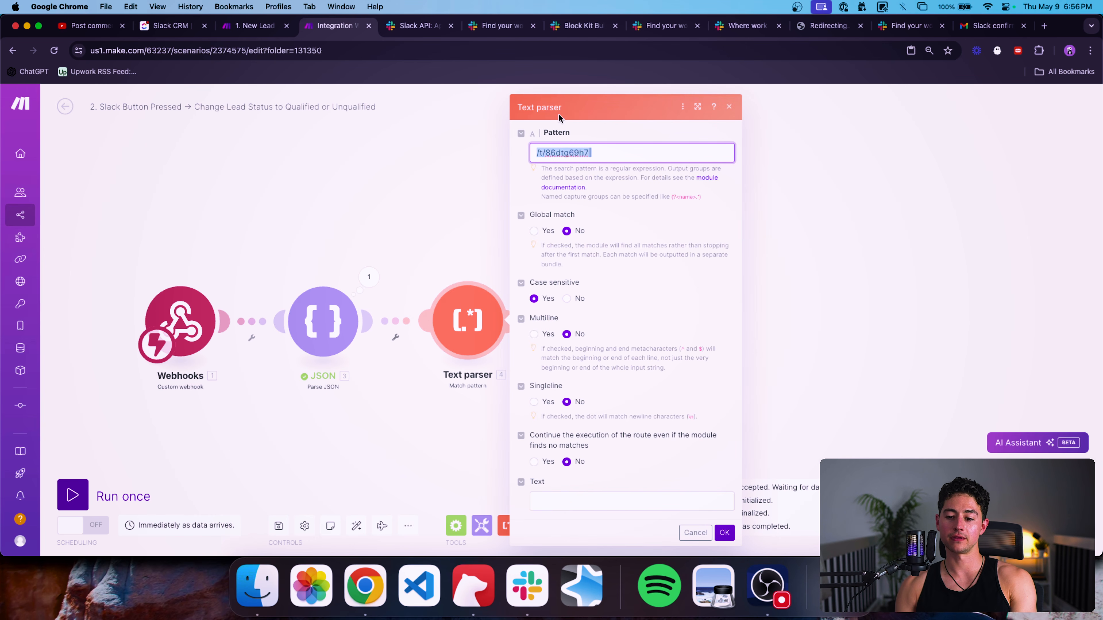
click(604, 145)
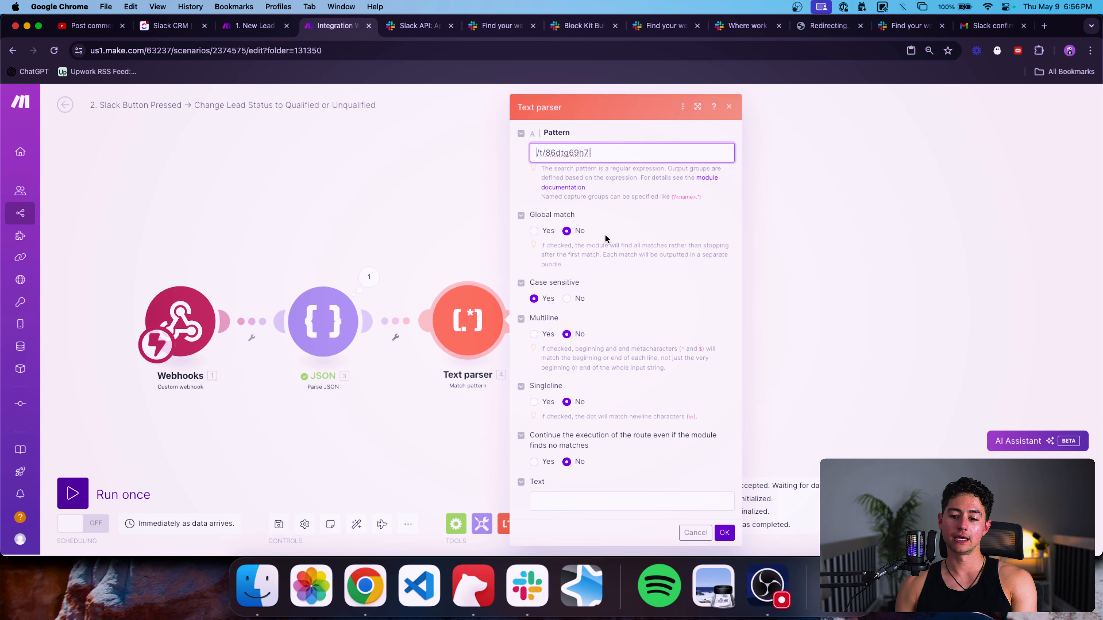
Map '3. message: text' into the Text field, copy the pattern, and open regex101.com.
click(601, 506)
scroll(852, 392, down, 1)
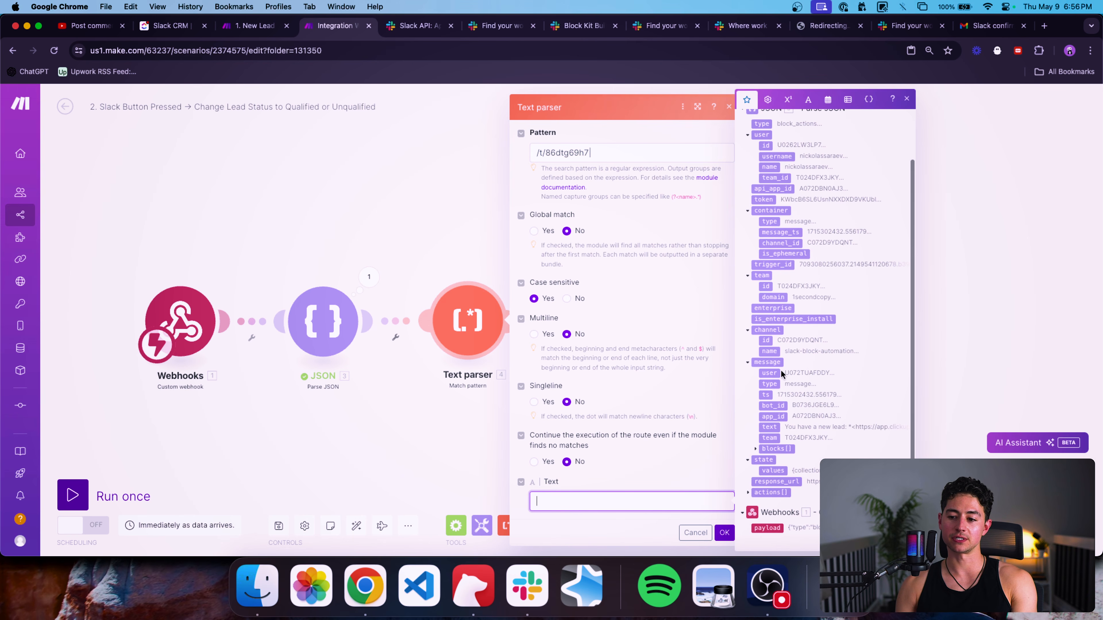
click(770, 428)
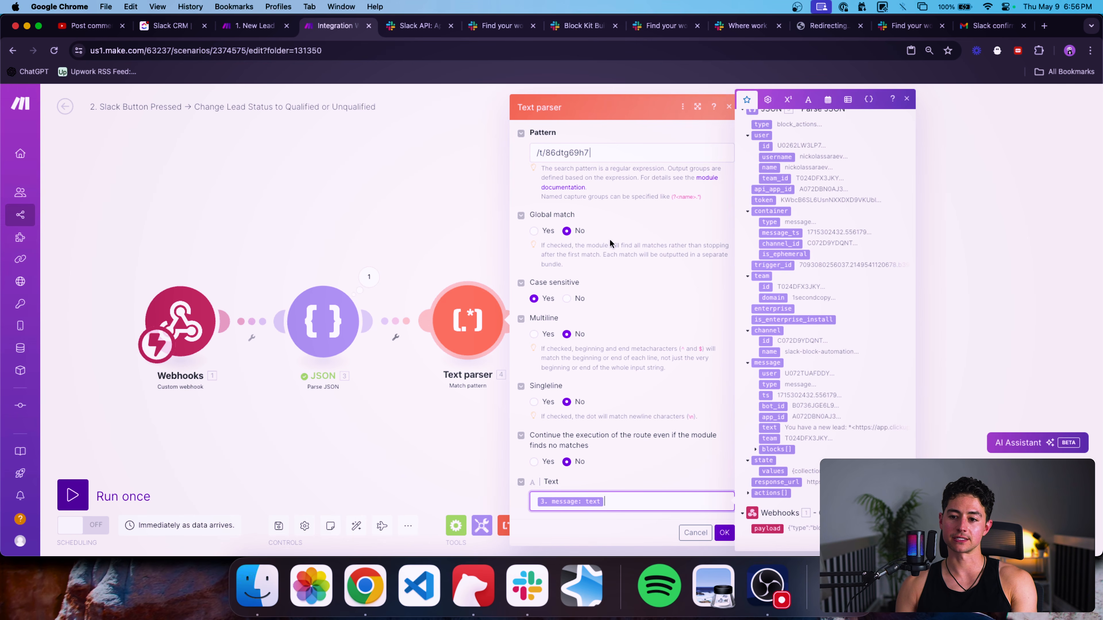
click(592, 155)
key(super+a)
key(super+c)
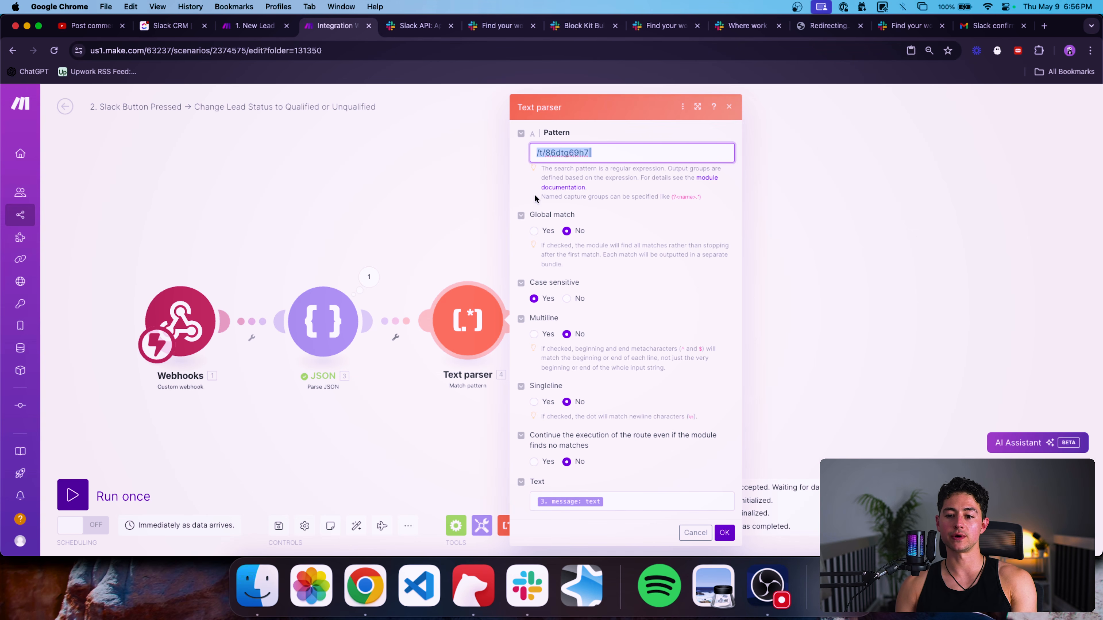
key(super+t)
text(rege)
key(Return)
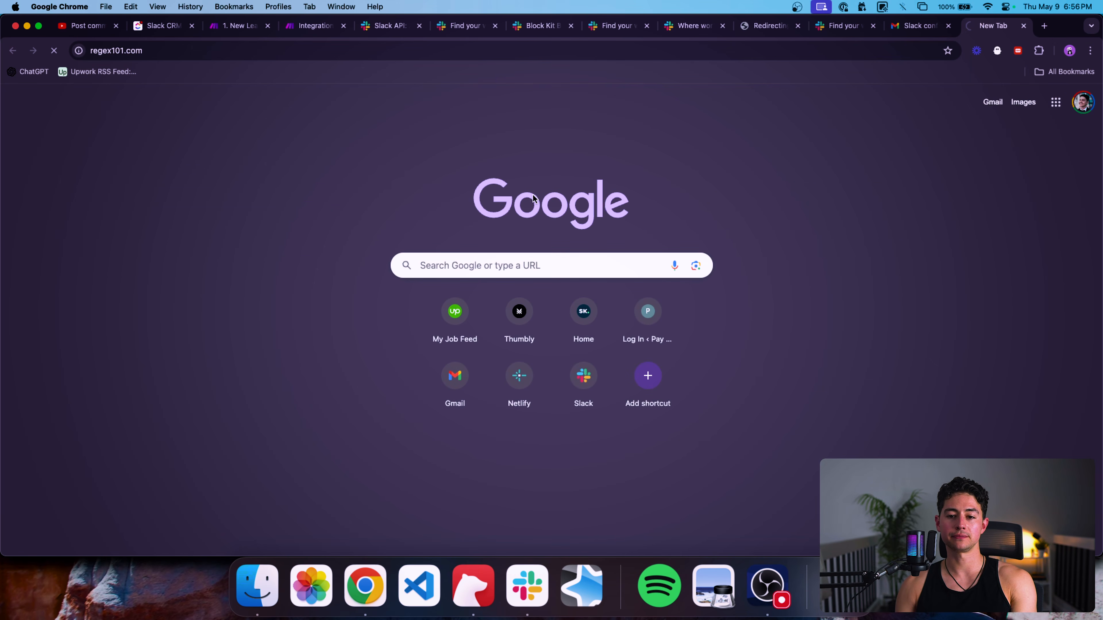
Paste the pattern into regex101 and use the lead message text from Make as Test String.
key(super+v)
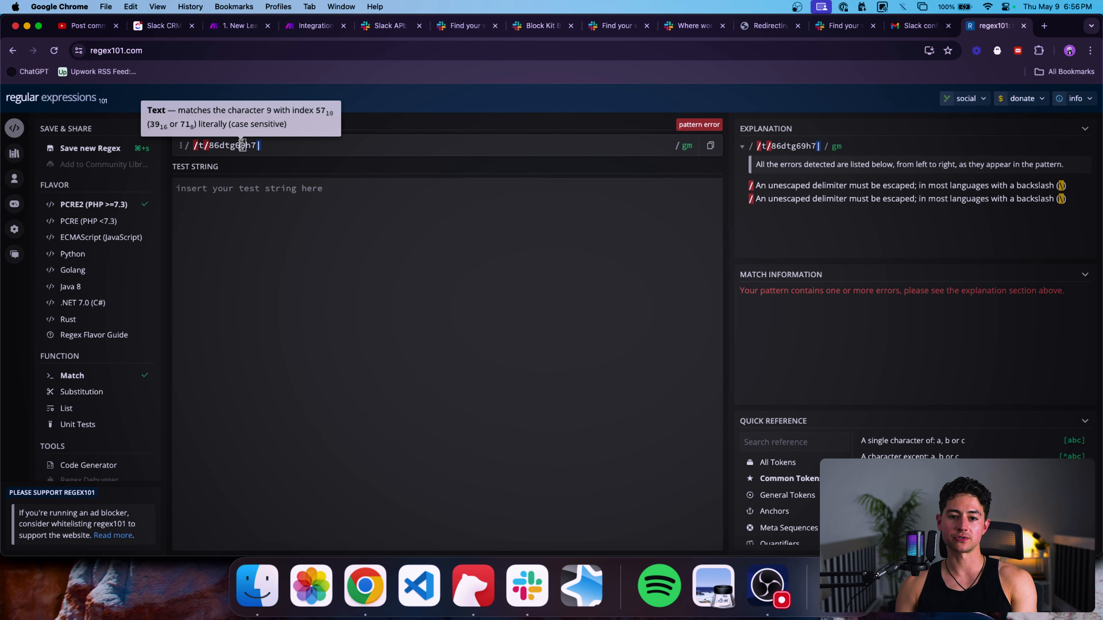
click(314, 26)
click(375, 283)
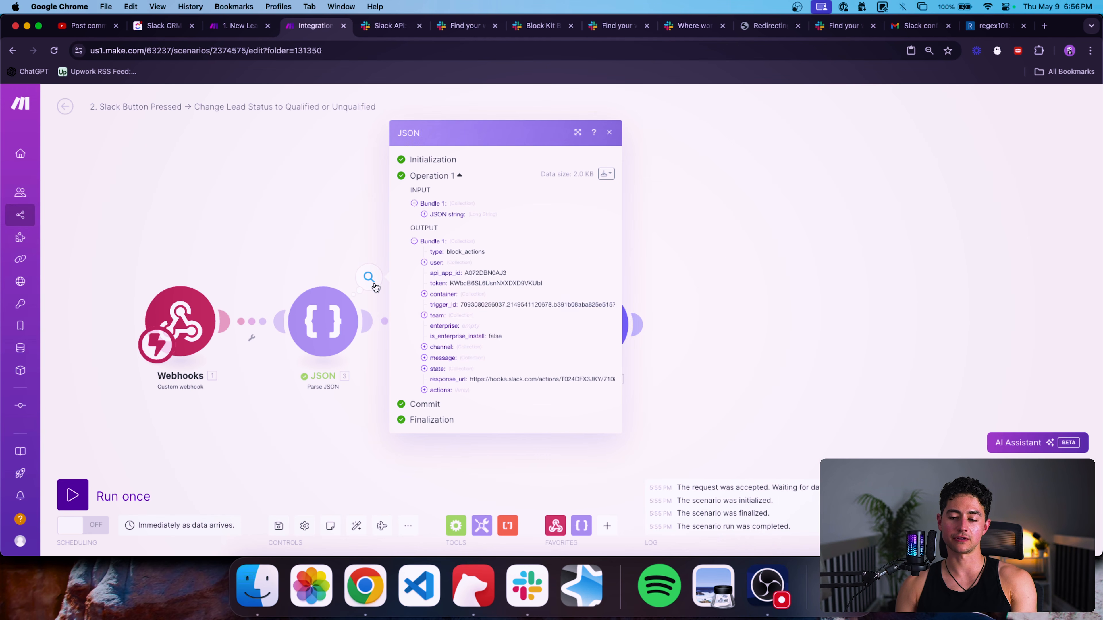
click(450, 358)
drag(478, 390, 581, 454)
key(super+c)
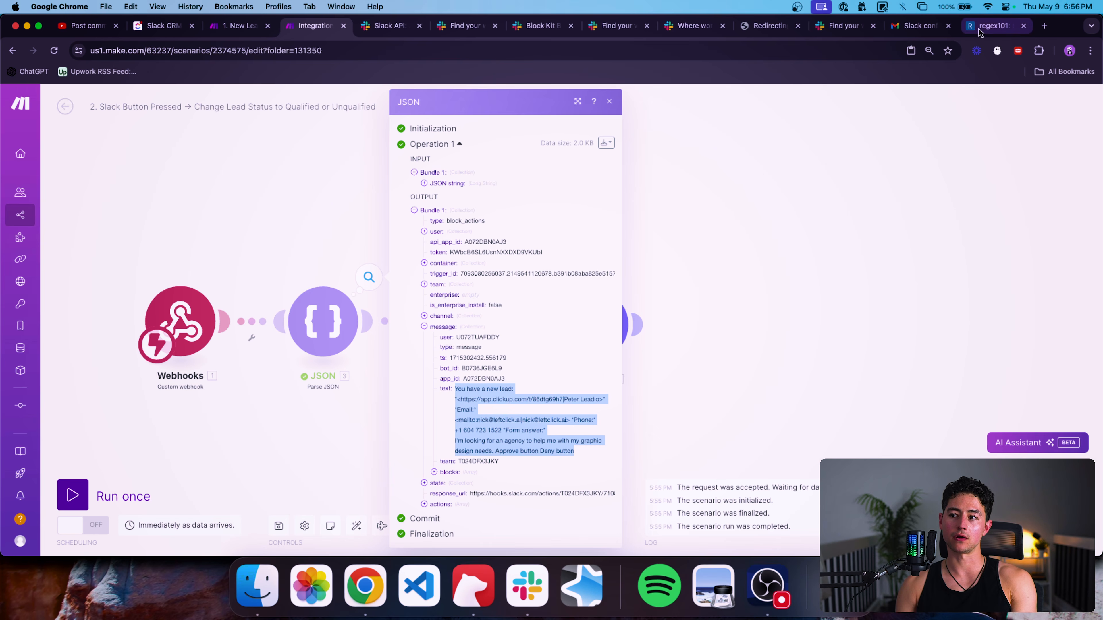
click(992, 26)
click(465, 202)
key(super+v)
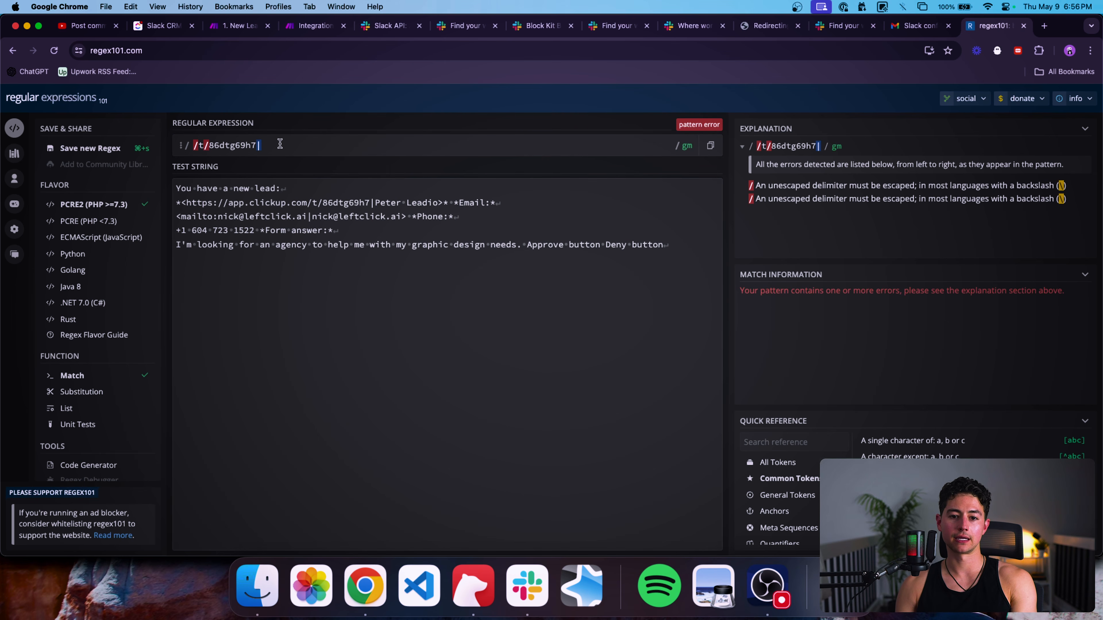
Edit the regex to \/t\/(86dtg69h7), confirm it captures 86dtg69h7, and copy it.
drag(370, 202, 322, 204)
click(205, 145)
text(\)
key(Right)
key(Right)
text(\)
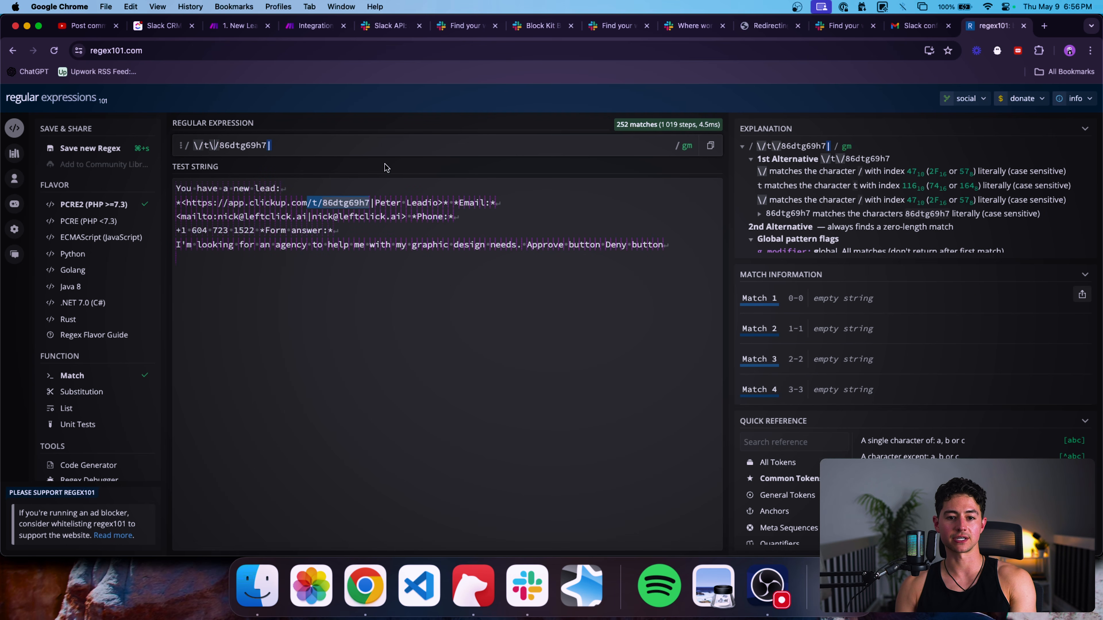
text(()
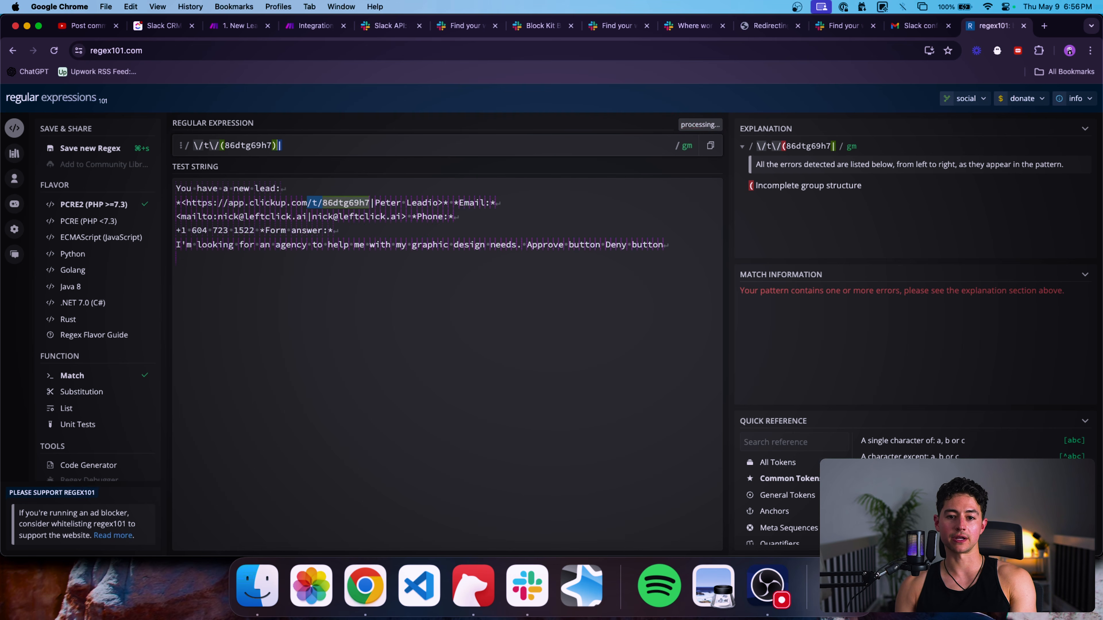
text())
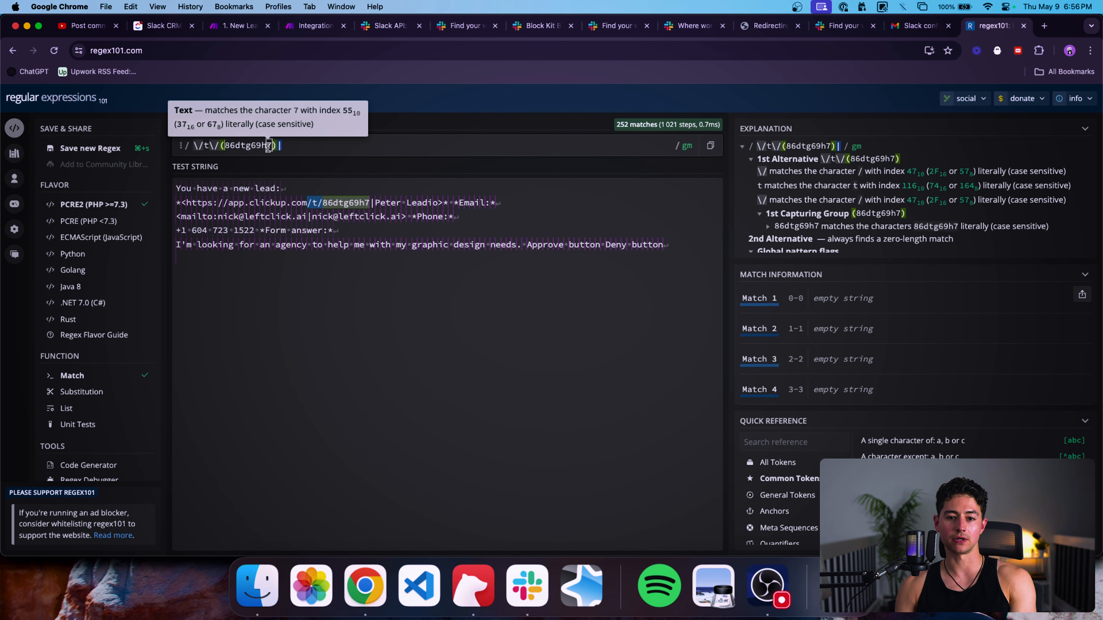
scroll(837, 316, down, 20)
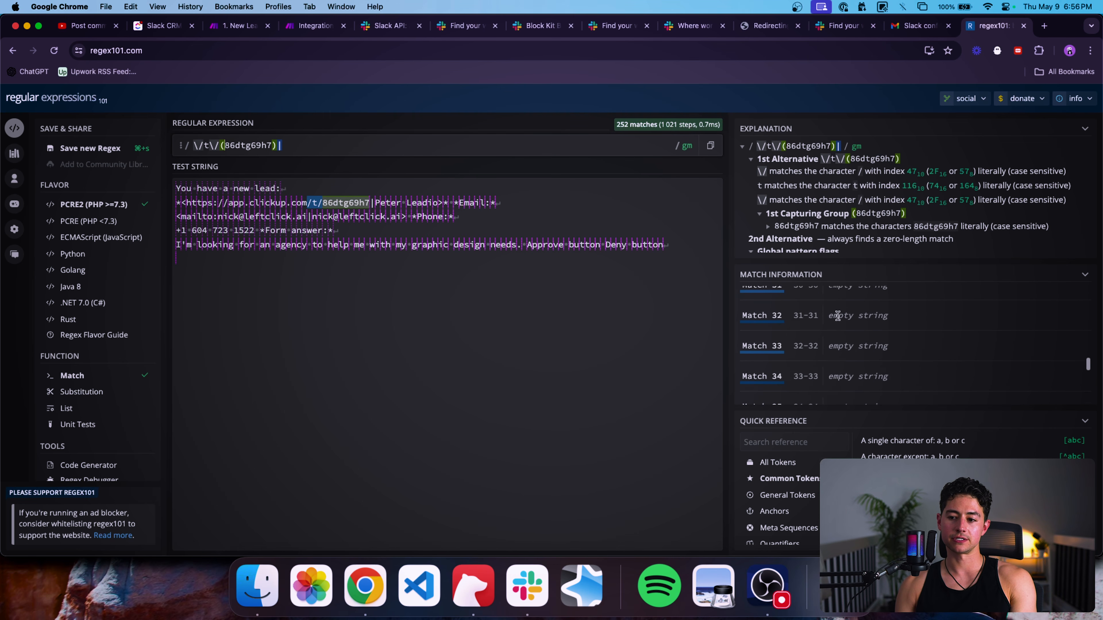
scroll(837, 315, up, 5)
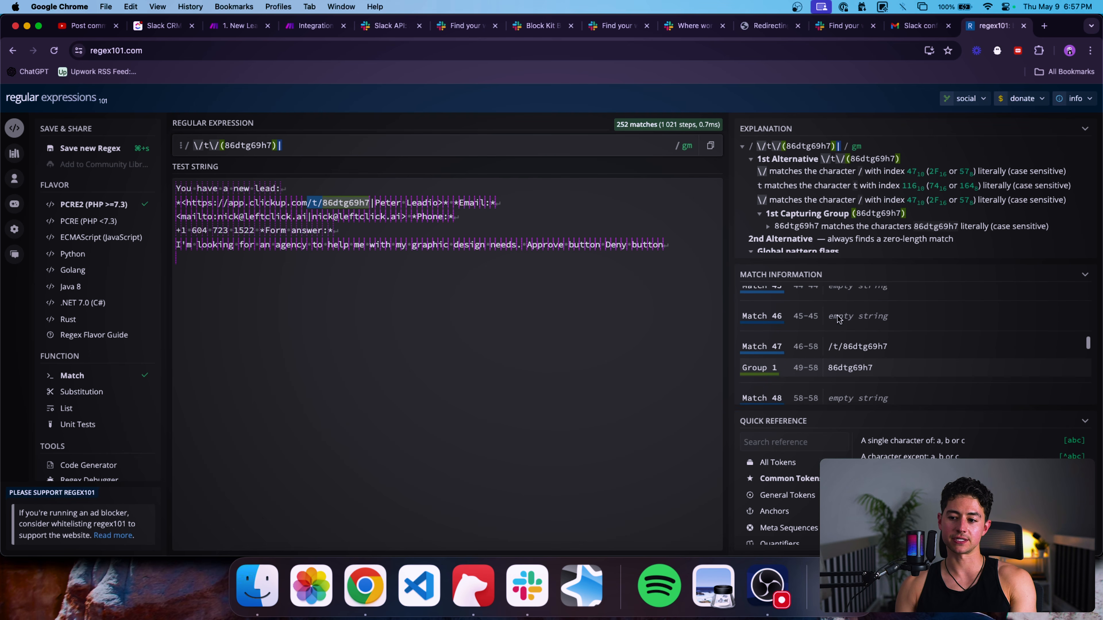
double_click(849, 343)
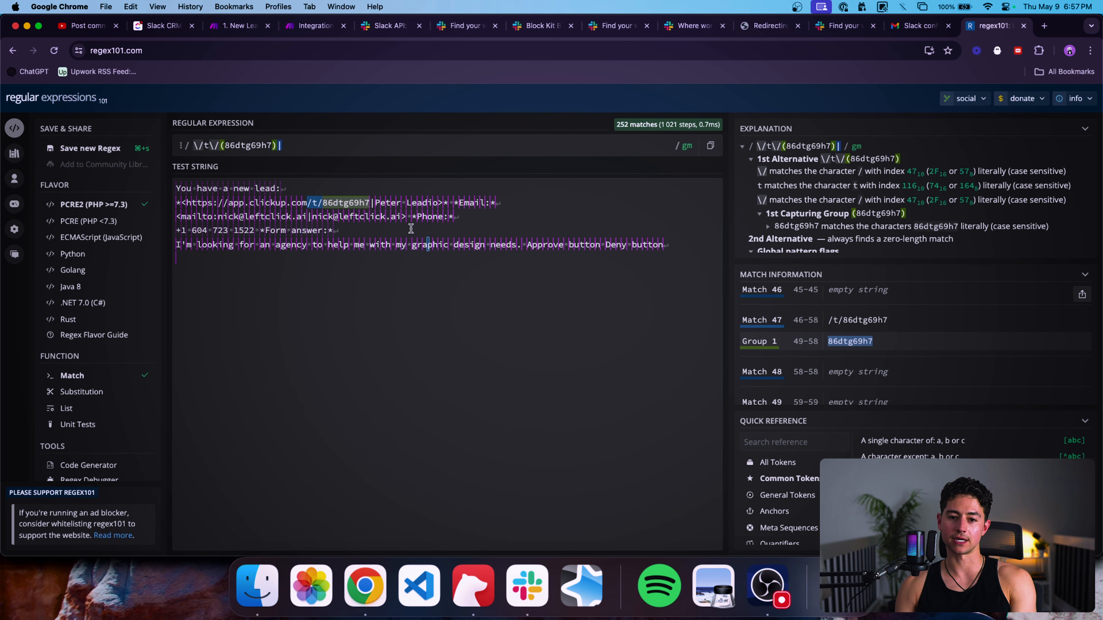
click(324, 148)
key(super+a)
key(super+c)
click(332, 147)
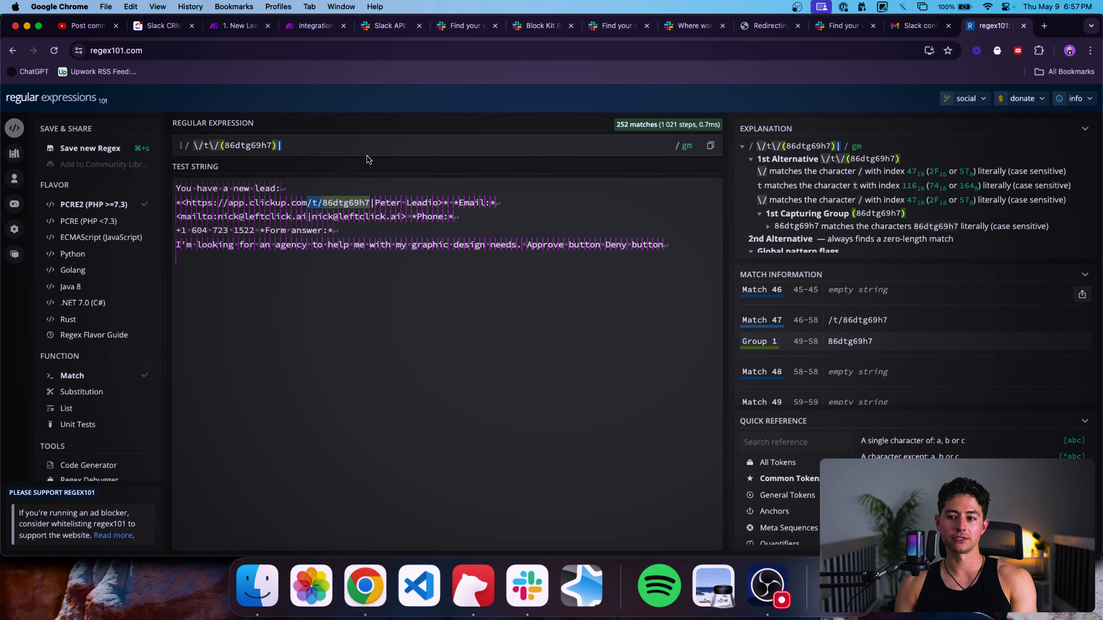
Replace the Text parser pattern with the escaped capture group \/t\/(86dtg69h7).
click(317, 25)
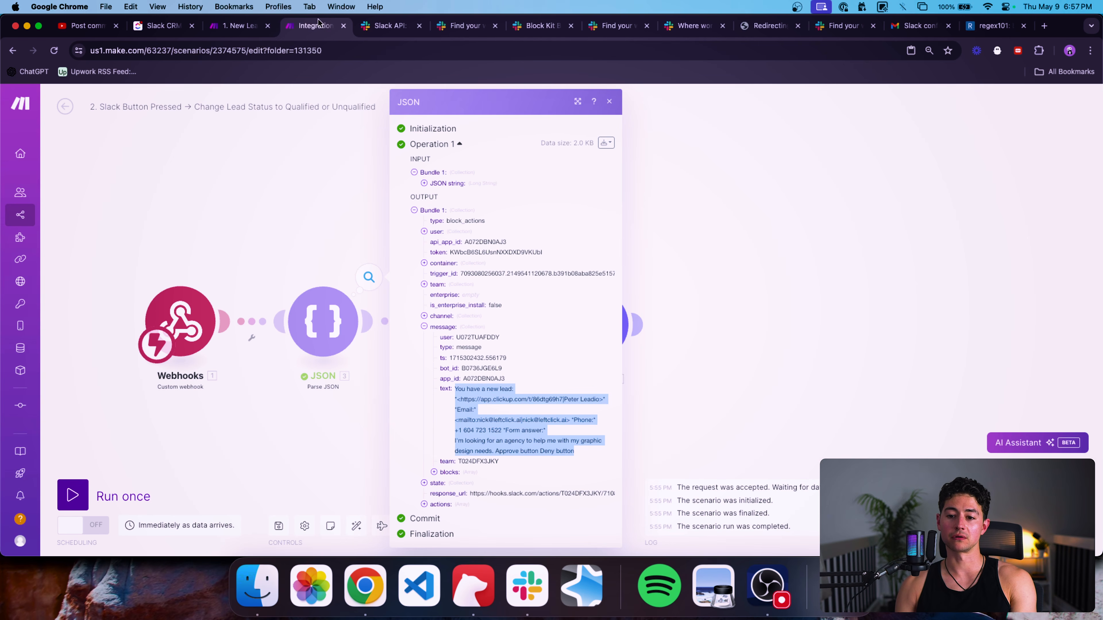
click(343, 193)
click(445, 261)
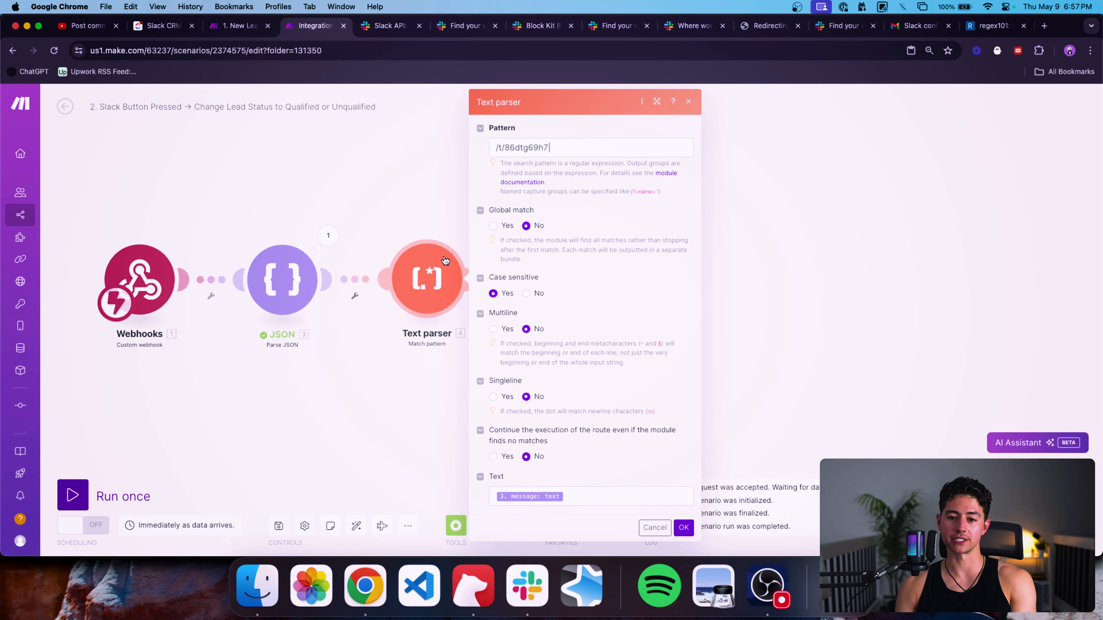
click(582, 150)
key(super+a)
key(super+v)
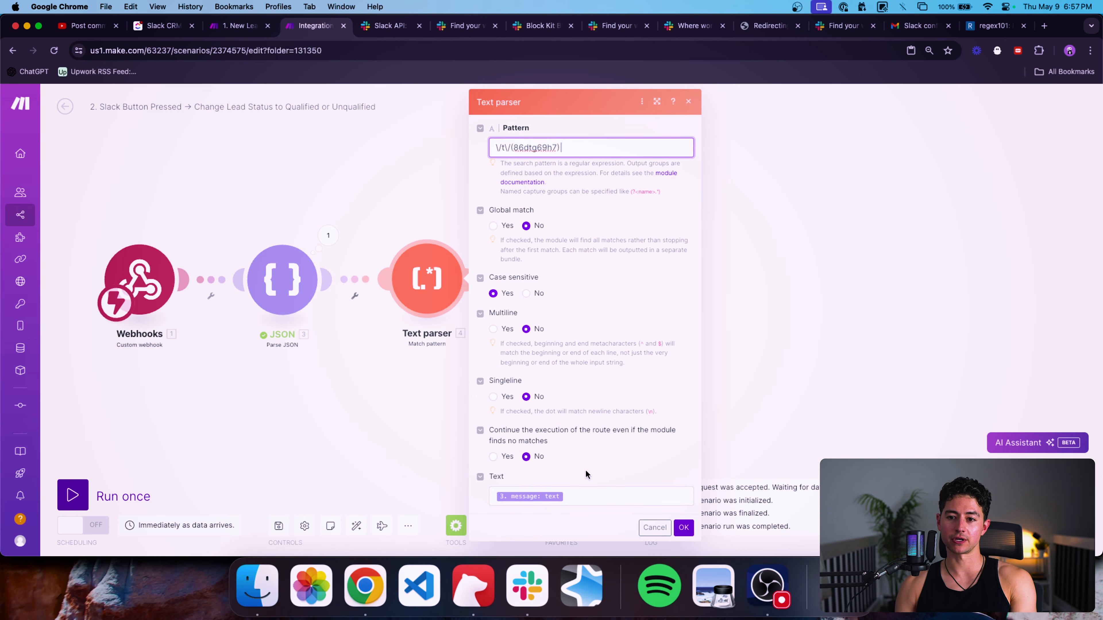
Copy the sample lead message from regex101 and save it as the Text parser's text.
click(586, 496)
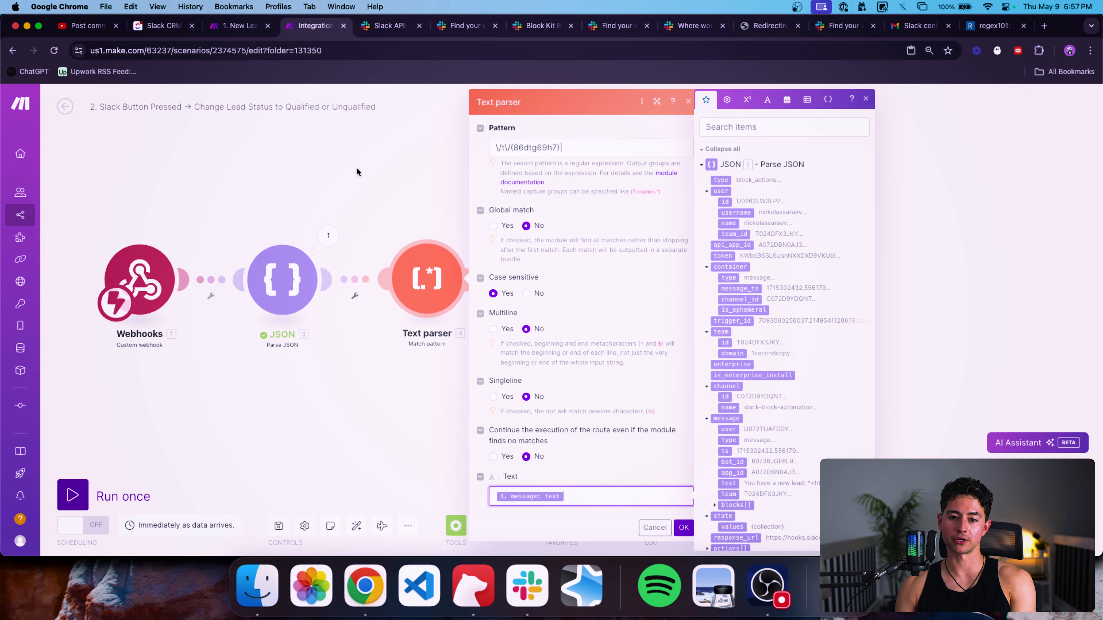
key(ctrl+shift+Tab)
key(ctrl+Tab)
drag(972, 25, 371, 25)
click(428, 283)
key(super+a)
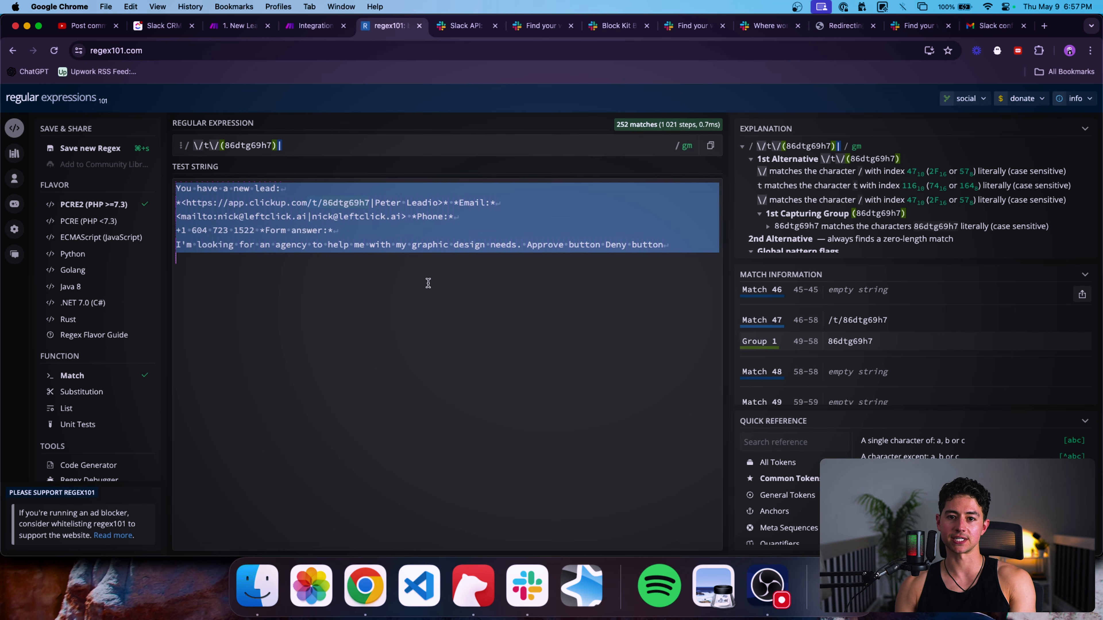
key(ctrl+shift+Tab)
key(super+a)
key(super+v)
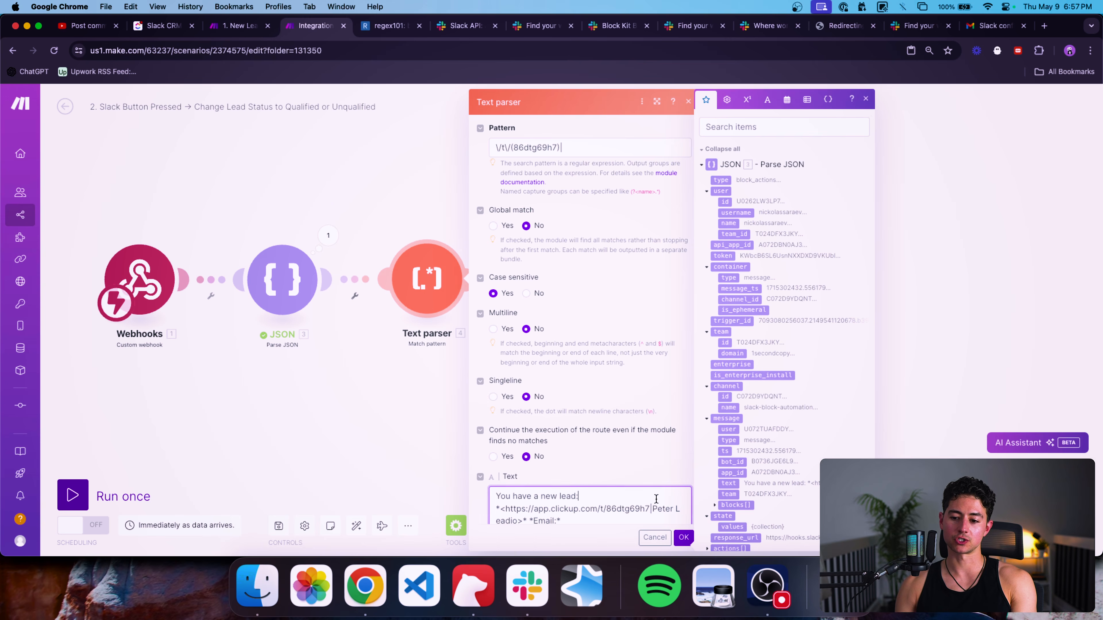
key(super+equal)
click(679, 535)
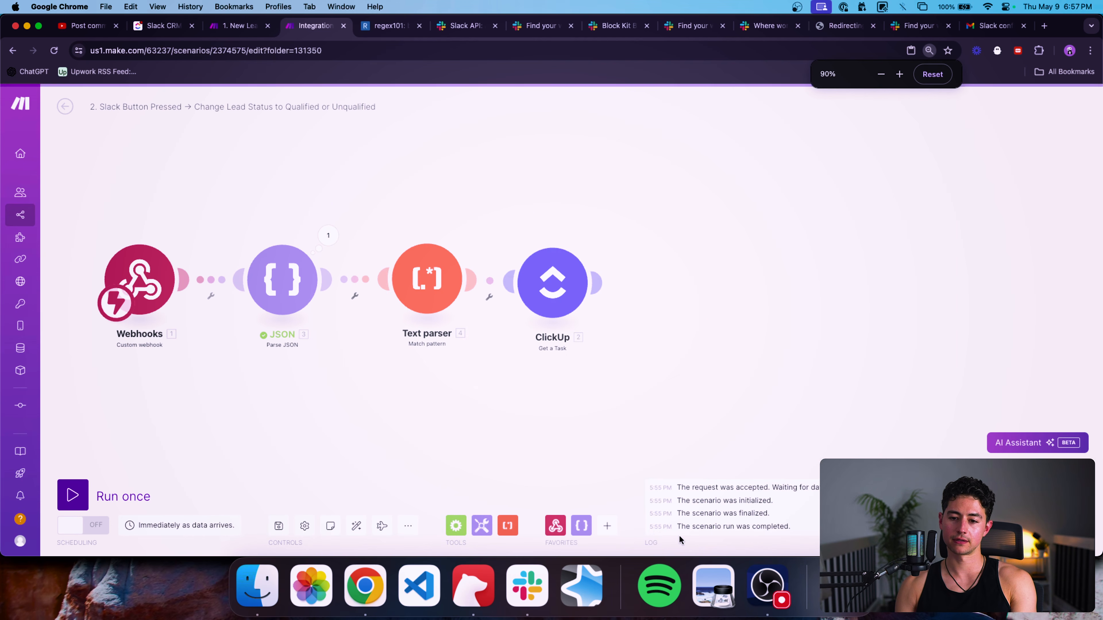
key(super+minus)
Run only the Text parser module and inspect its empty output bundle.
right_click(393, 287)
click(442, 315)
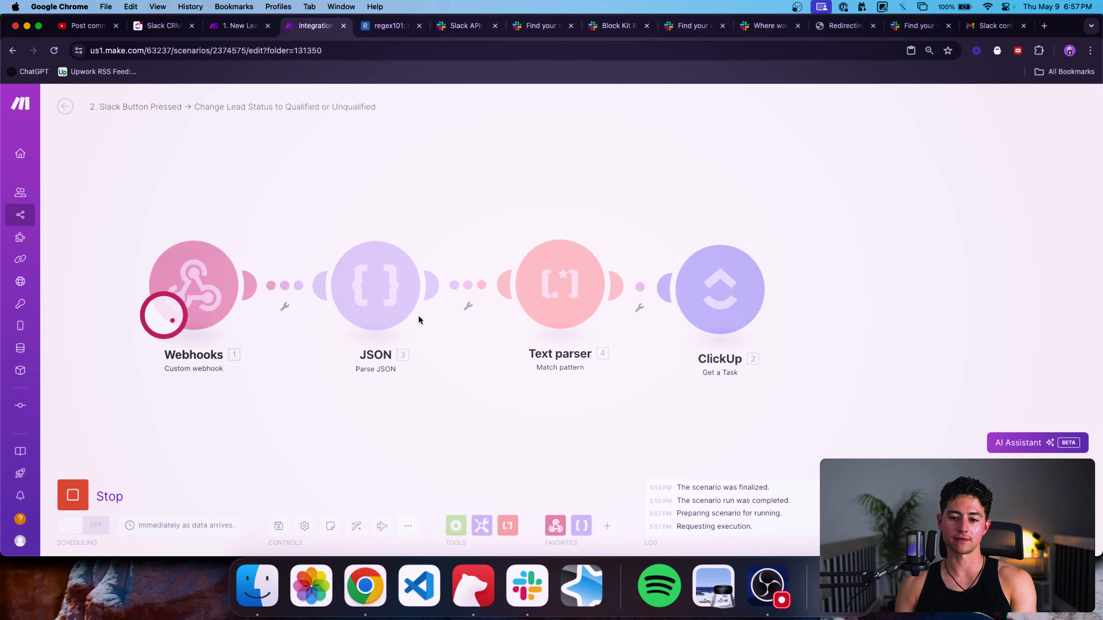
click(755, 222)
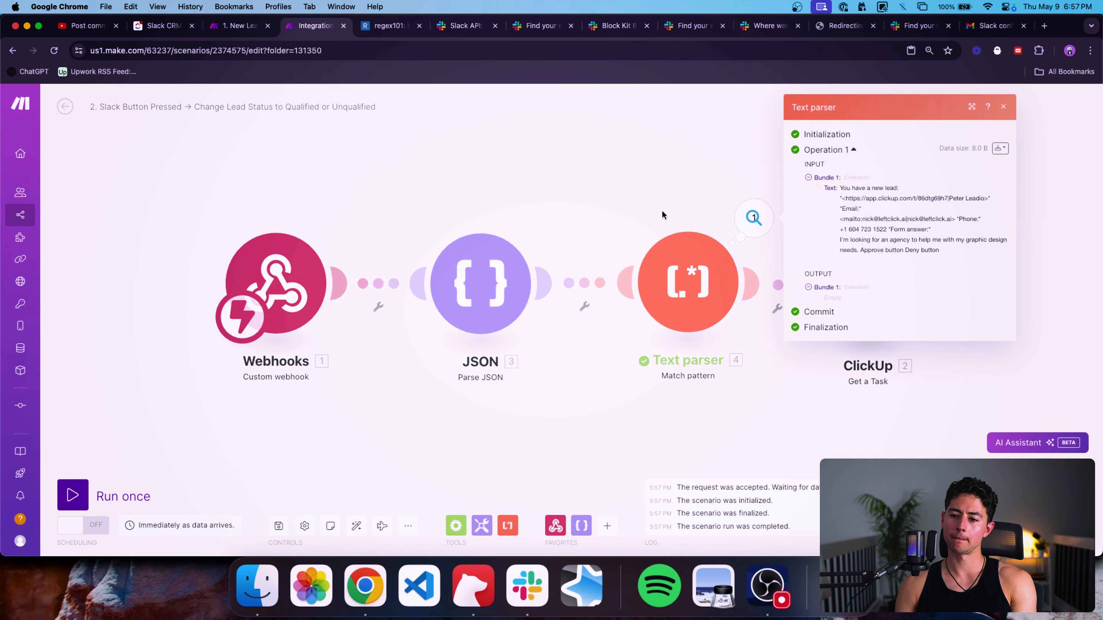
Set the Text parser's Global match option to Yes.
click(688, 266)
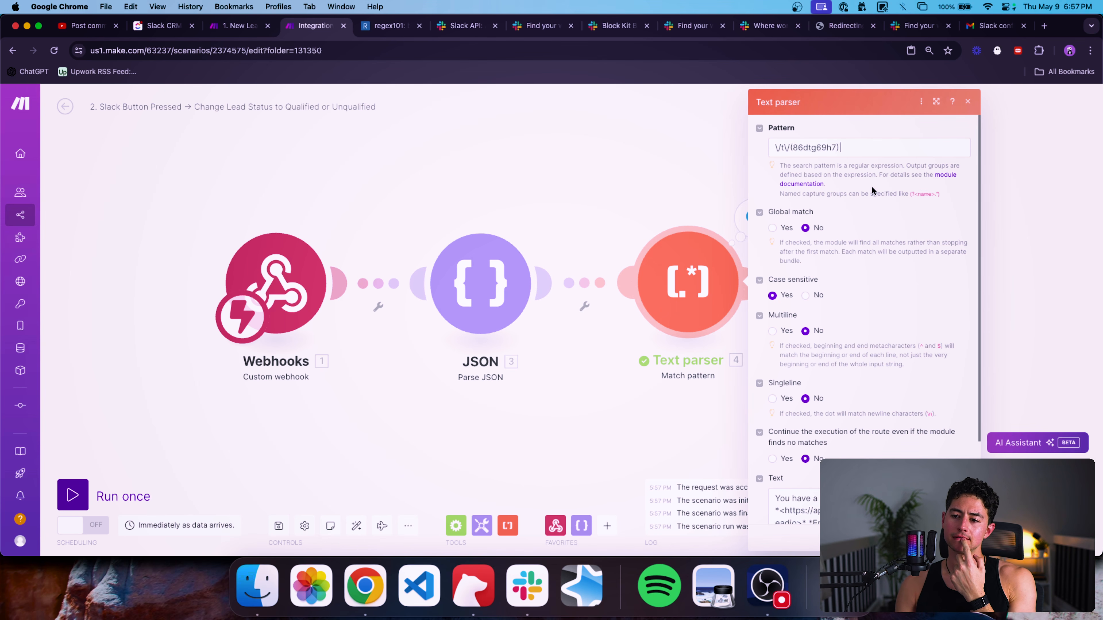
click(772, 228)
scroll(829, 236, down, 1)
Set the Text parser's Multiline option to Yes and save the settings.
scroll(829, 239, down, 1)
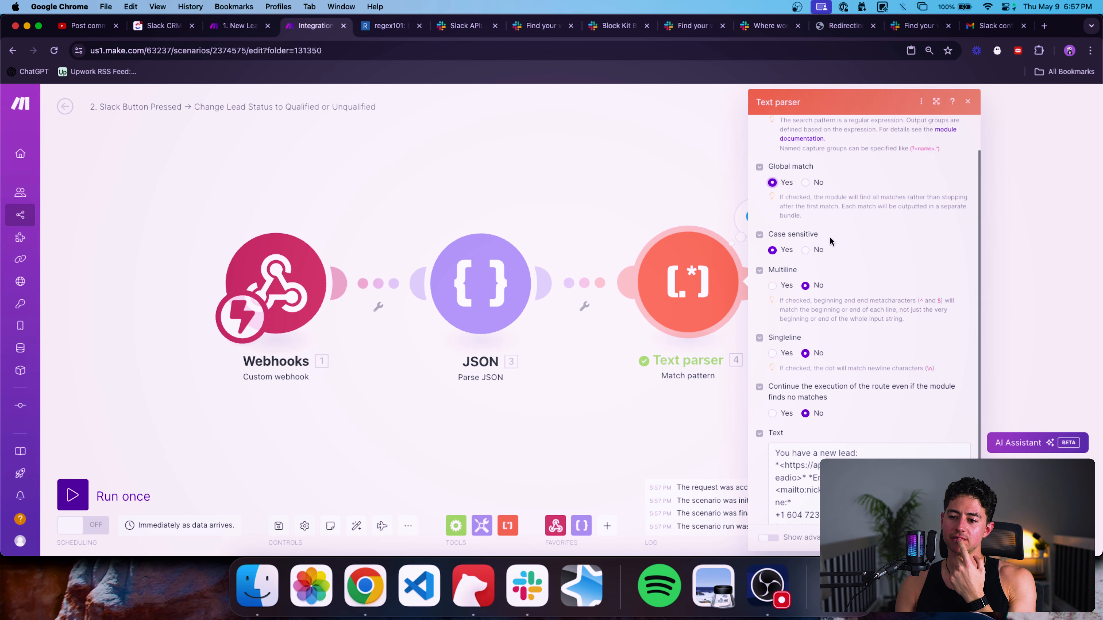
scroll(829, 239, up, 1)
scroll(830, 238, down, 1)
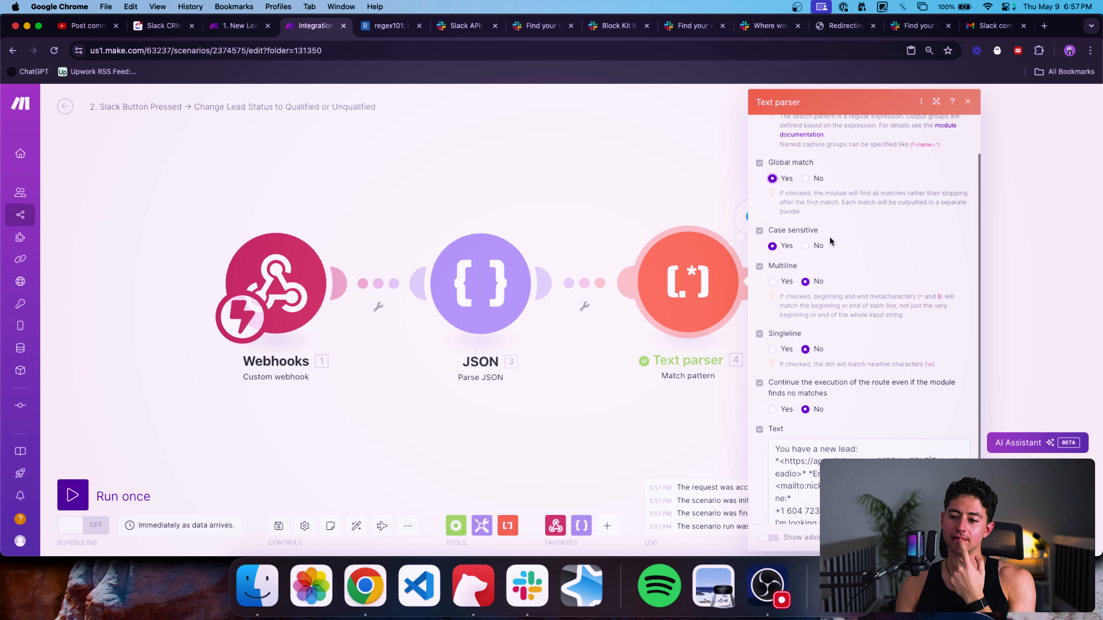
scroll(830, 237, down, 2)
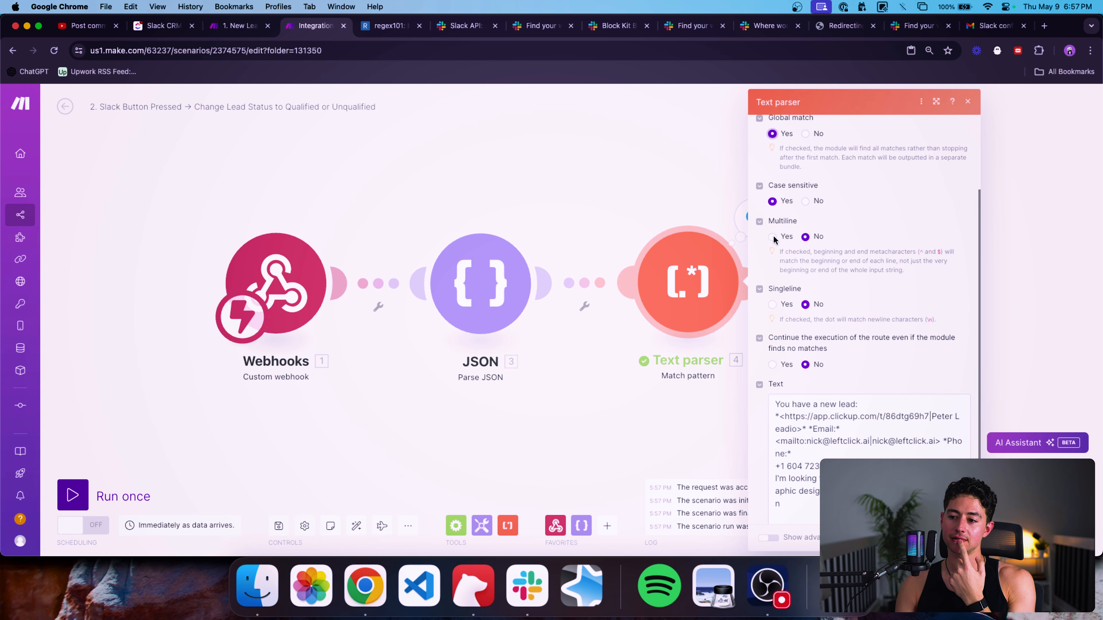
click(772, 237)
scroll(868, 255, down, 1)
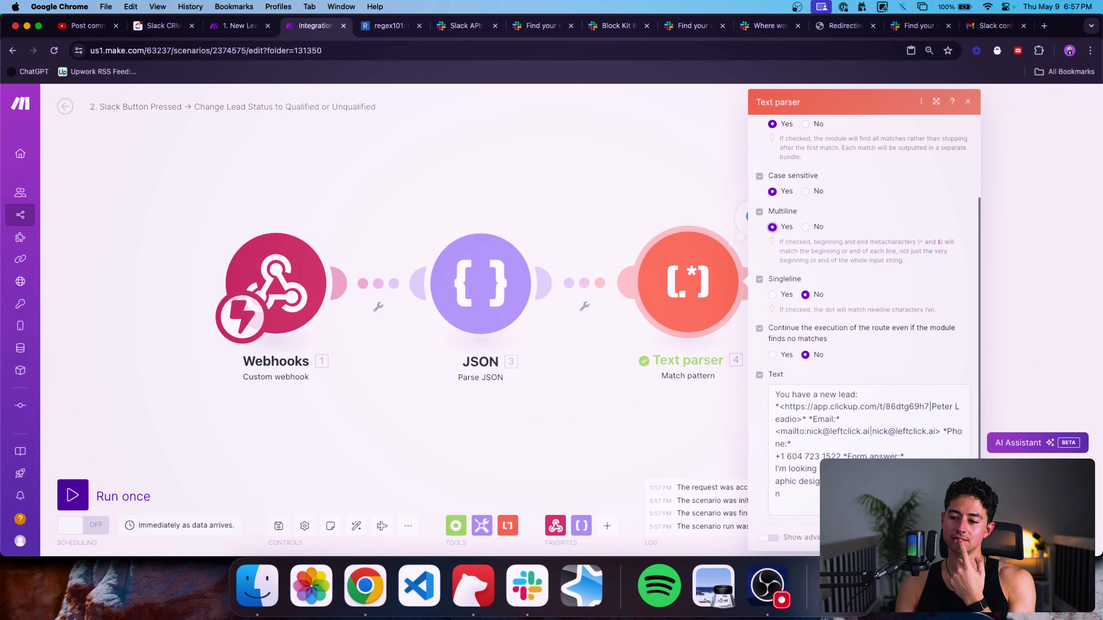
click(955, 538)
Rerun only the Text parser and check its two output bundles, the second one empty.
right_click(712, 302)
click(736, 332)
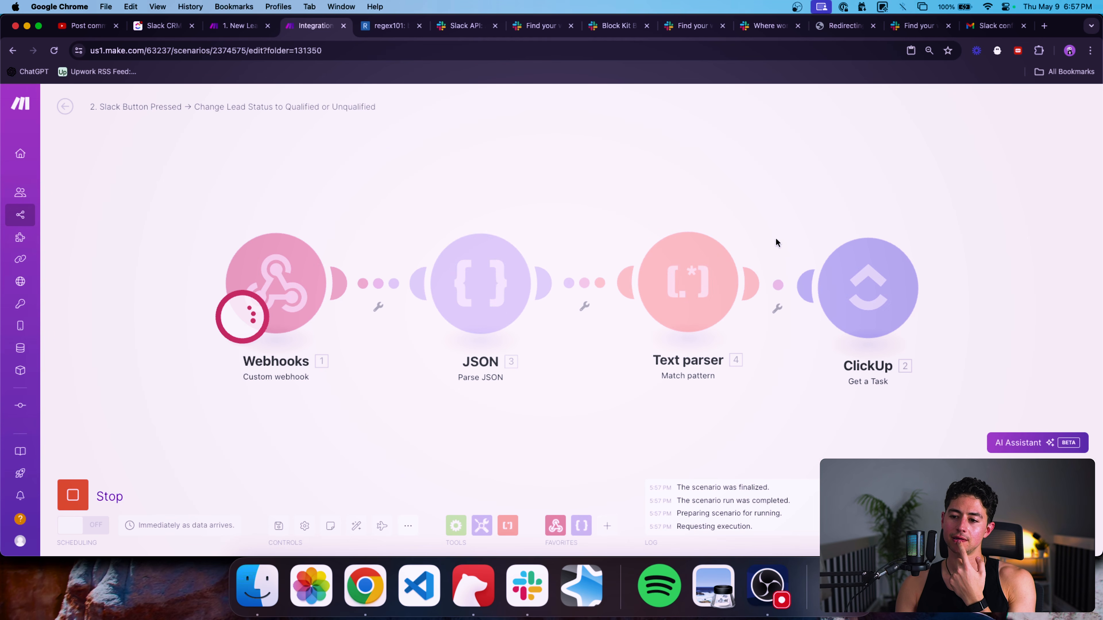
click(754, 226)
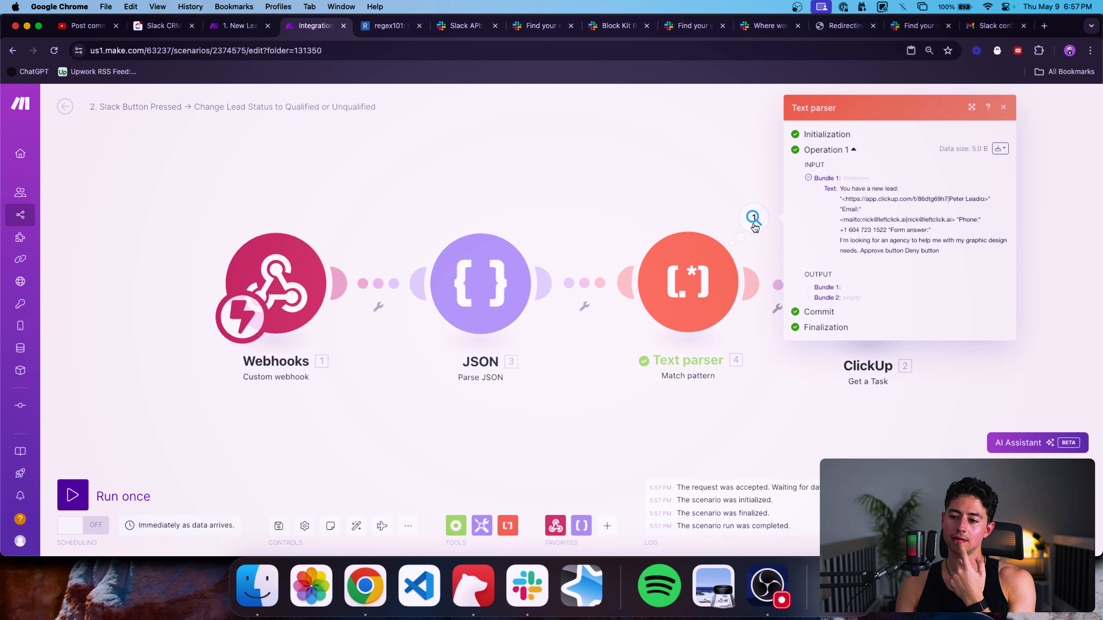
click(690, 281)
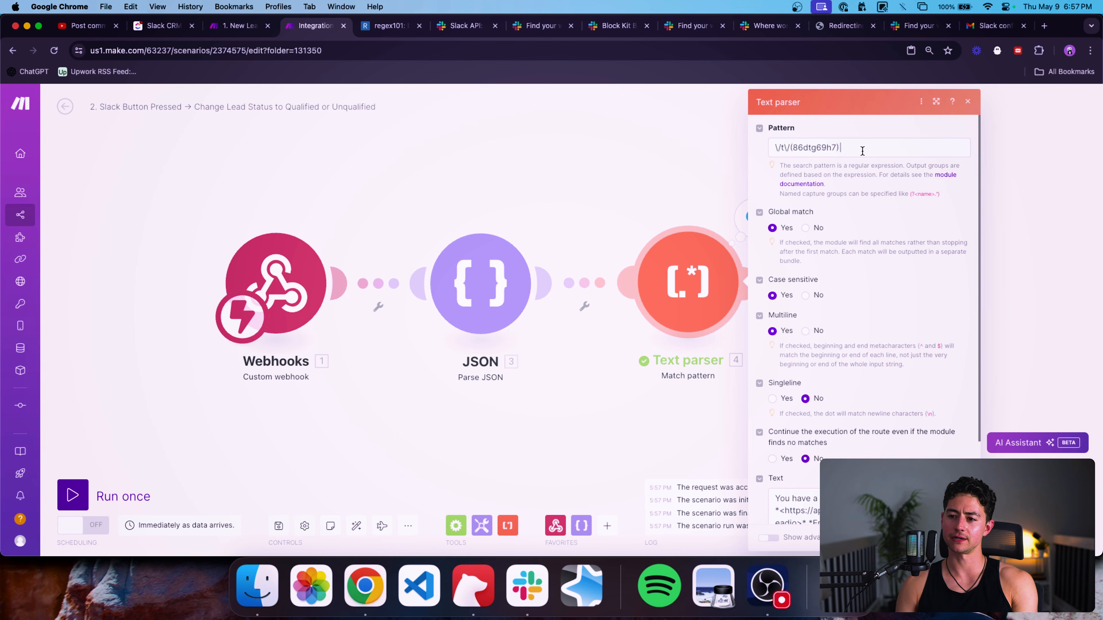
Run only the Text parser and confirm its $1 output holds 86dtg69h7.
click(862, 151)
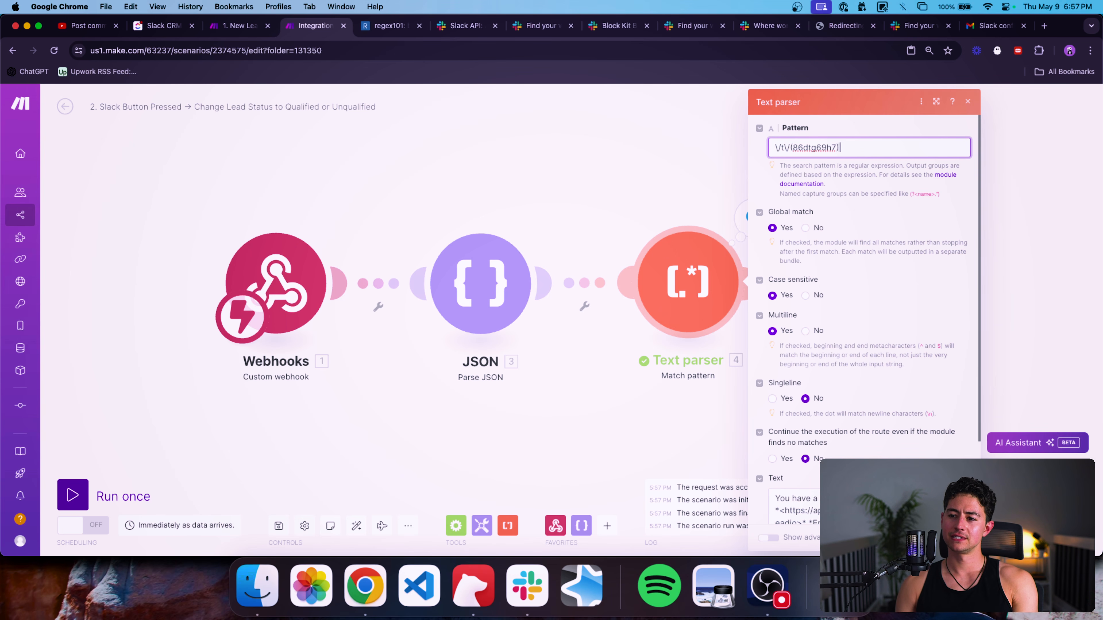
click(957, 538)
right_click(700, 275)
click(737, 301)
click(755, 218)
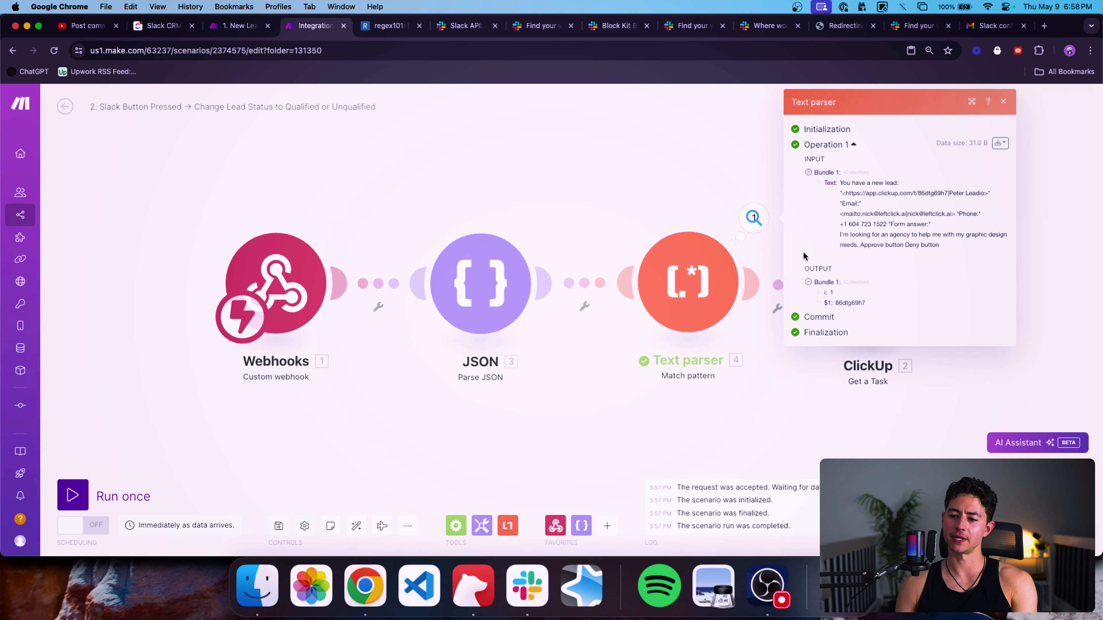
double_click(858, 302)
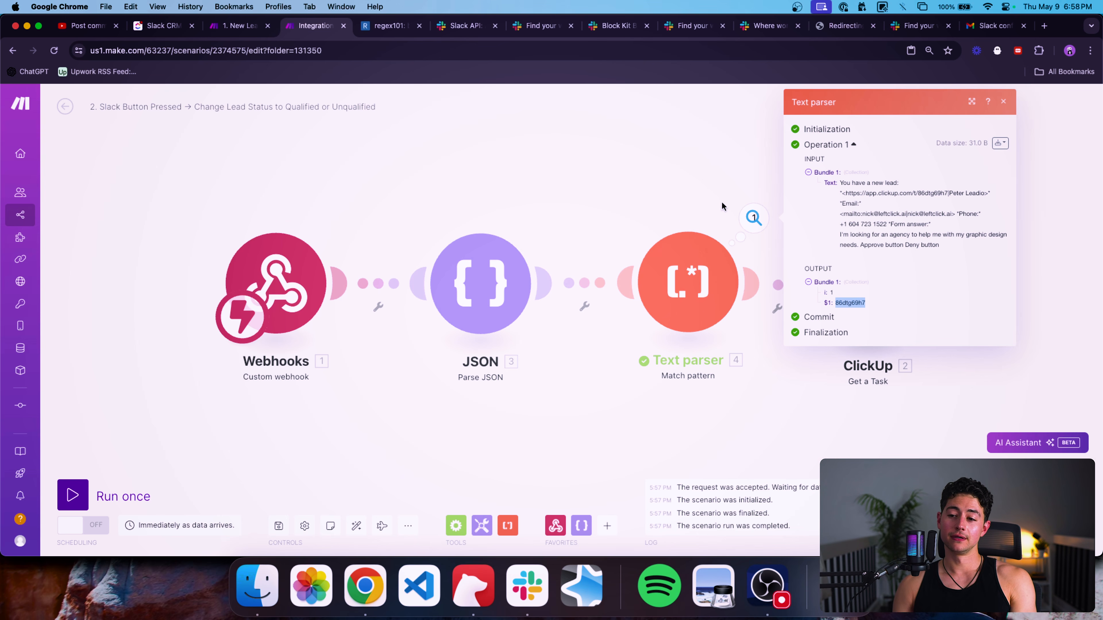
Shift the scenario diagram left and reopen the Text parser settings.
click(715, 174)
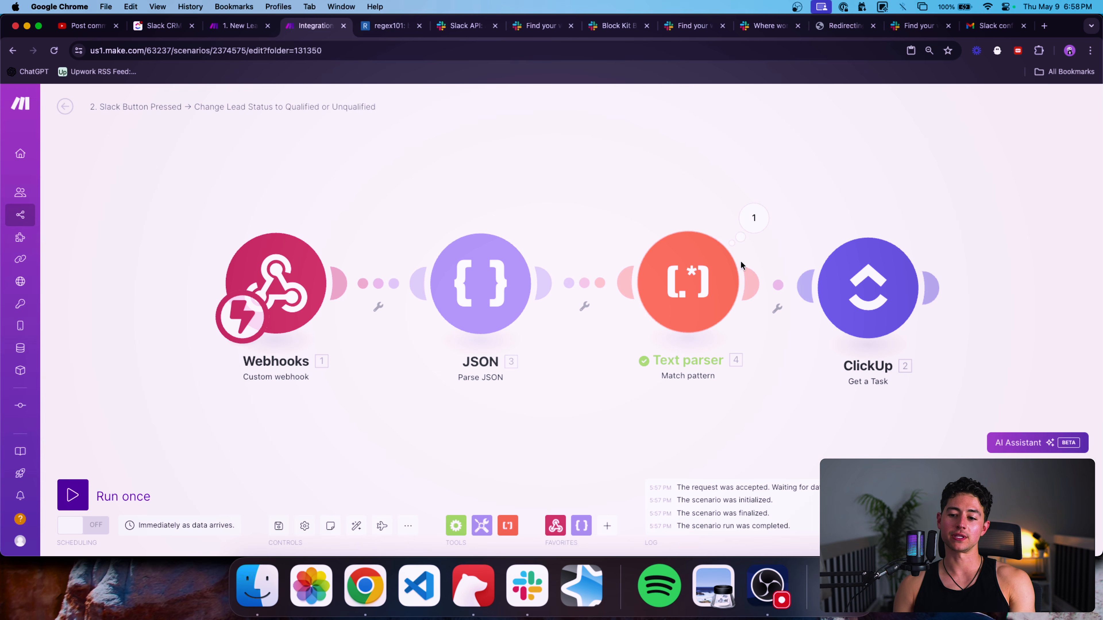
drag(679, 182, 637, 196)
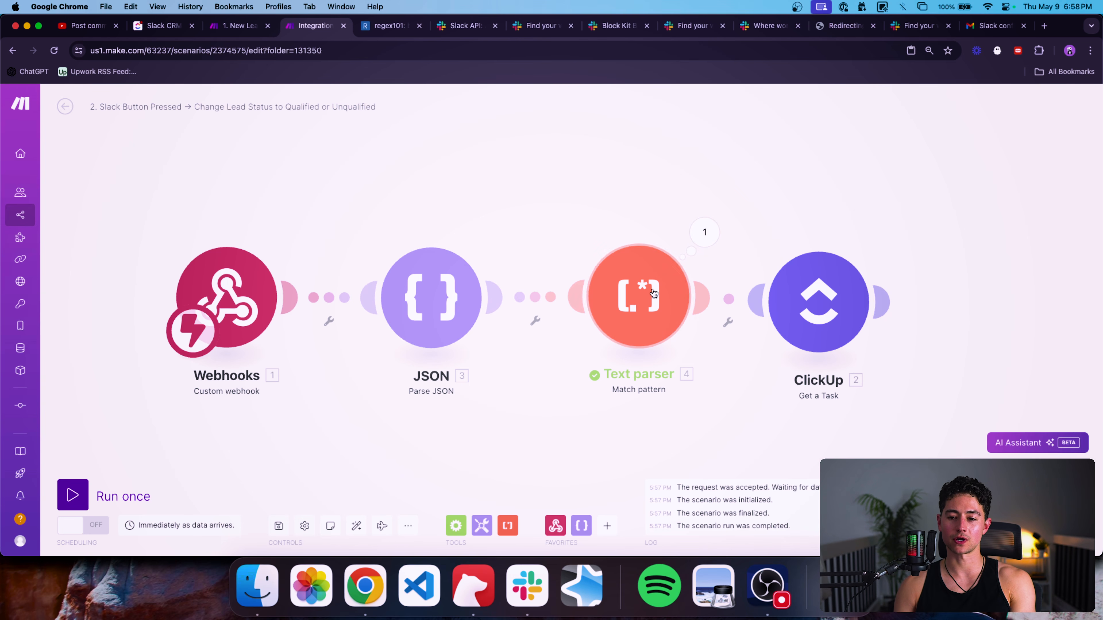
click(642, 296)
scroll(749, 287, down, 2)
Copy the extracted task ID from the Text parser's output.
click(647, 204)
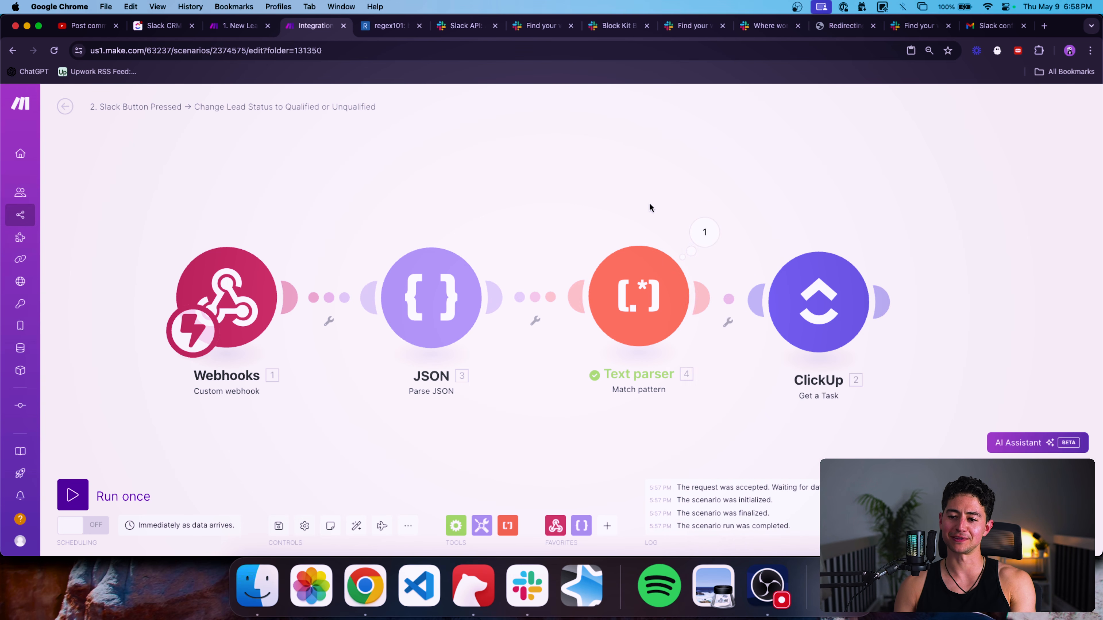
drag(648, 204, 566, 202)
click(622, 230)
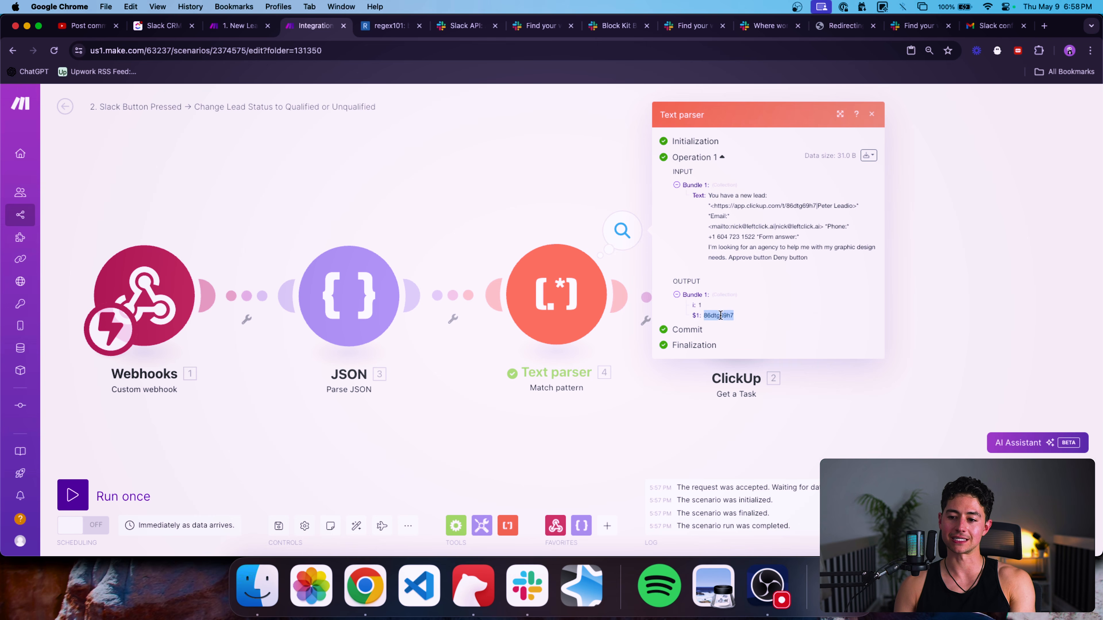
key(super+c)
drag(929, 346, 744, 346)
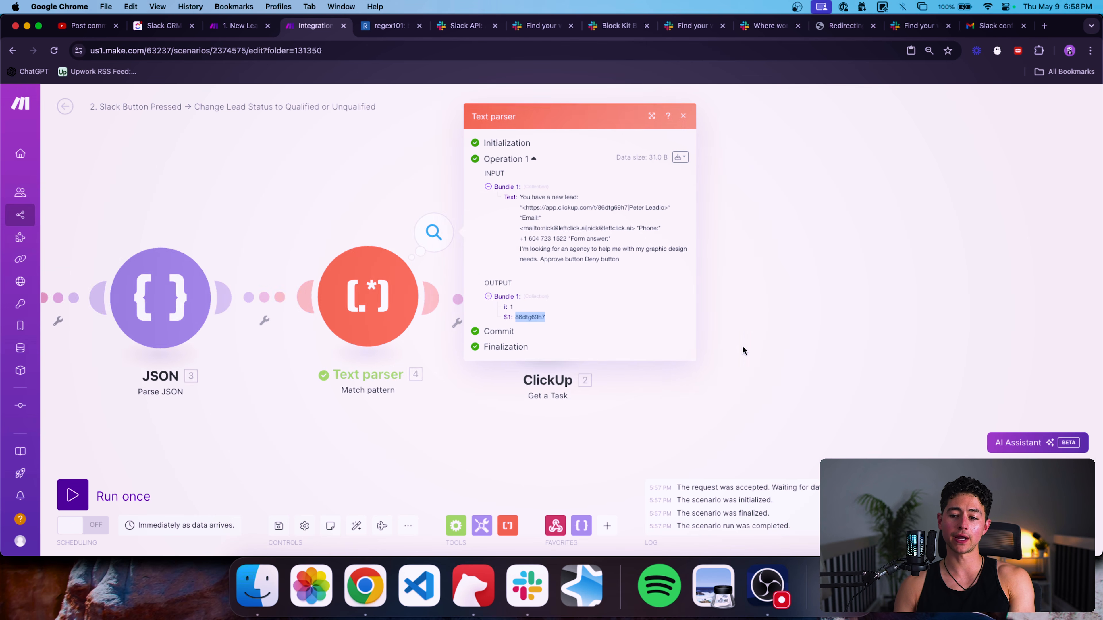
scroll(741, 346, down, 2)
click(742, 346)
Replace the Text parser's Text with the mapped 3. message: text.
click(422, 322)
scroll(551, 357, down, 3)
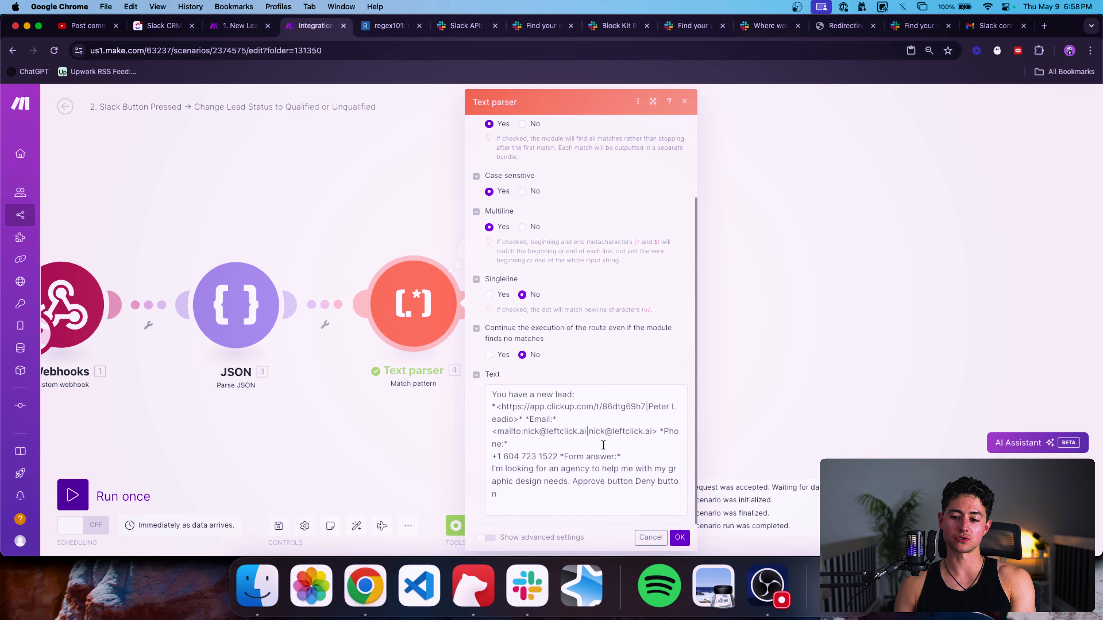
click(603, 445)
key(super+a)
key(BackSpace)
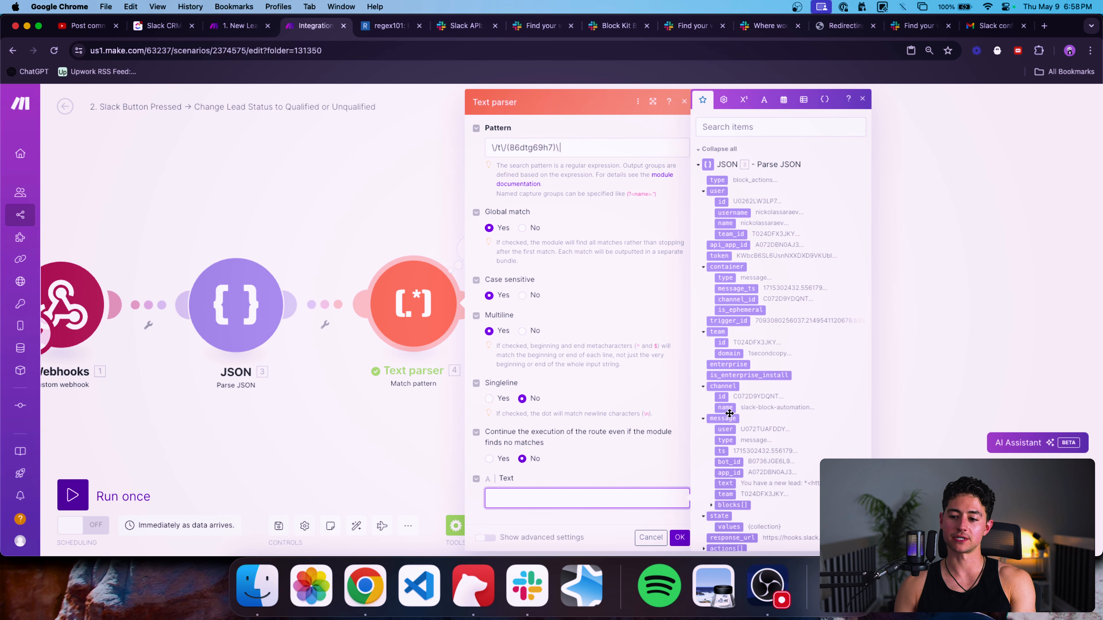
click(724, 483)
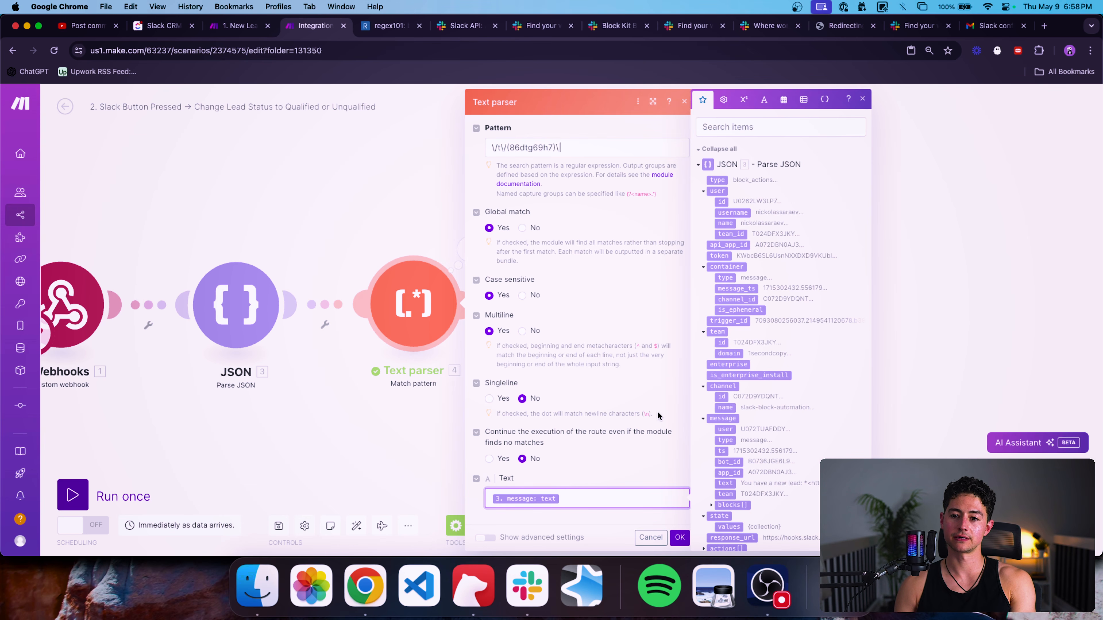
click(679, 538)
Write out and copy the {{4.$1}} mapping expression for the captured ID.
click(546, 300)
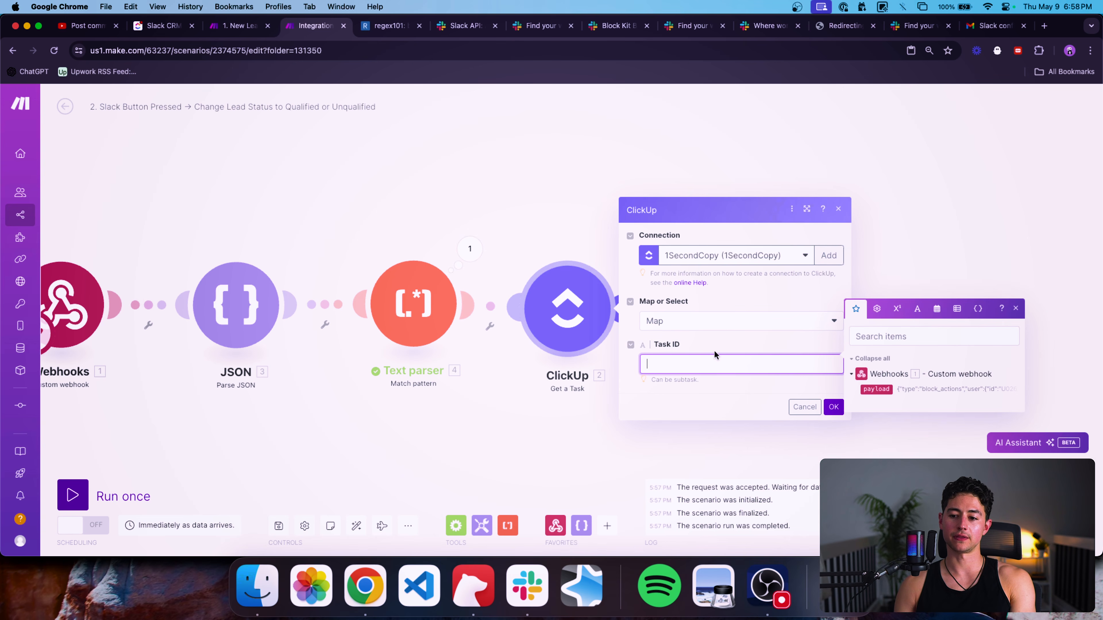
click(454, 253)
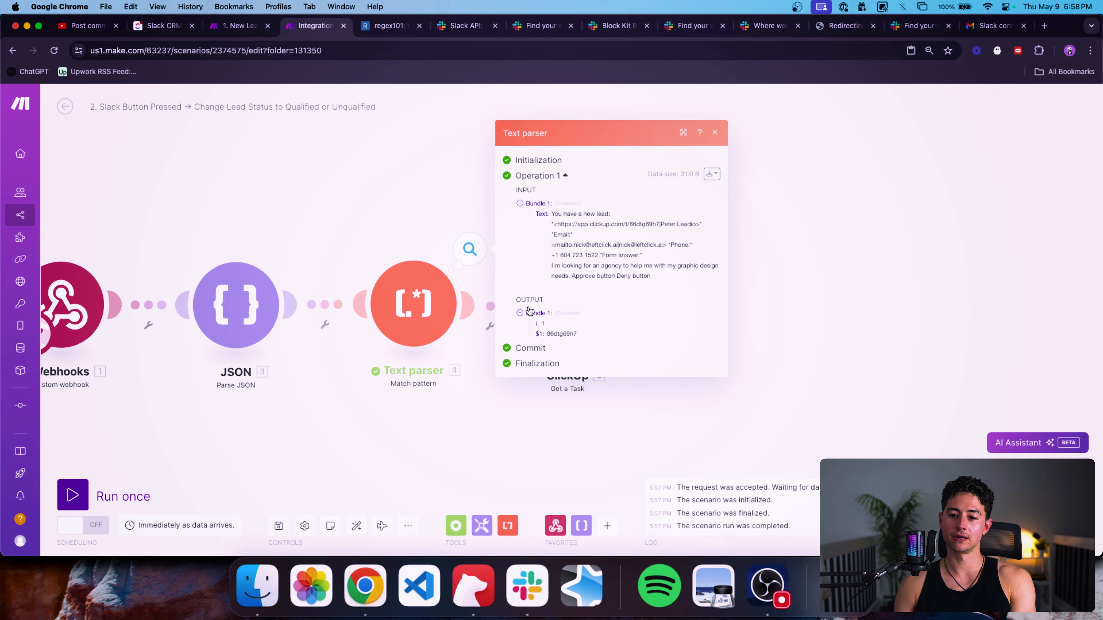
double_click(561, 333)
click(539, 333)
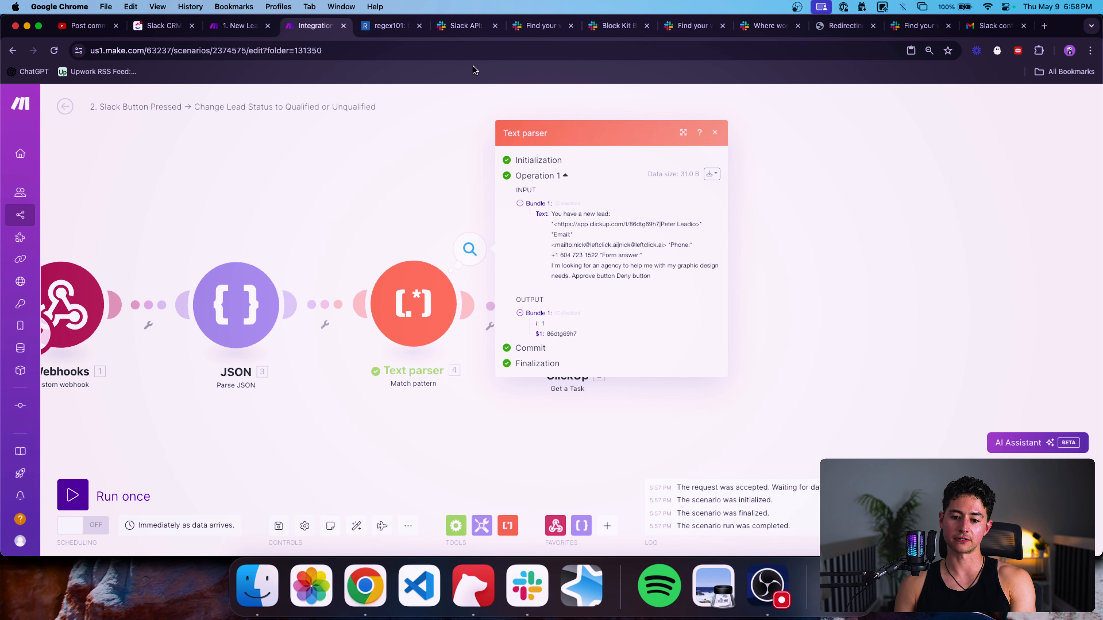
click(467, 51)
text({{4.)
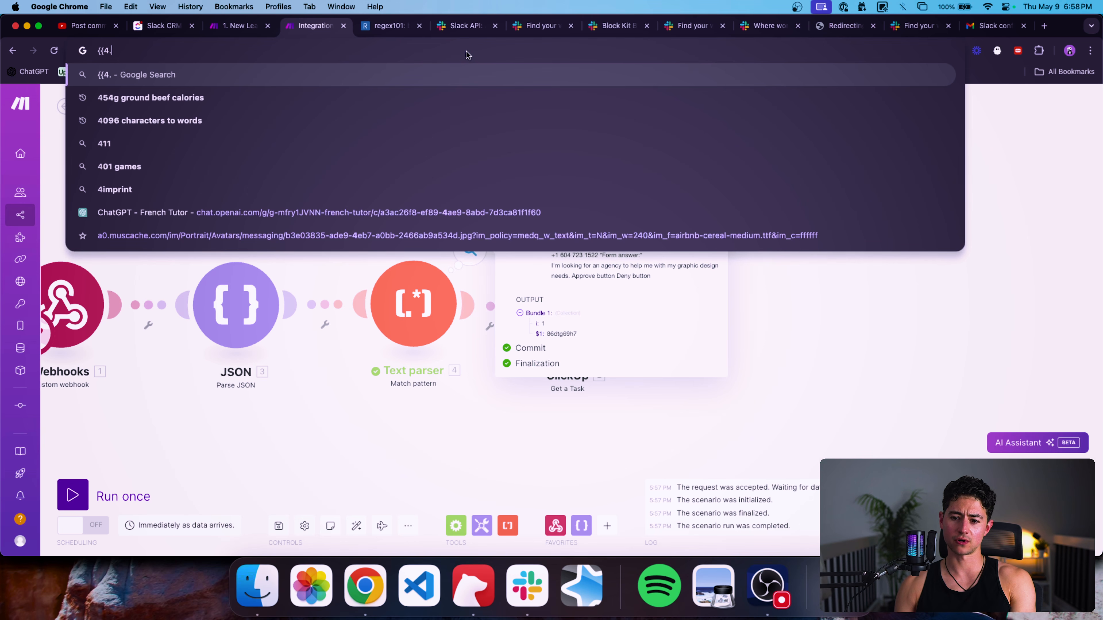
text($1}})
key(super+a)
key(super+c)
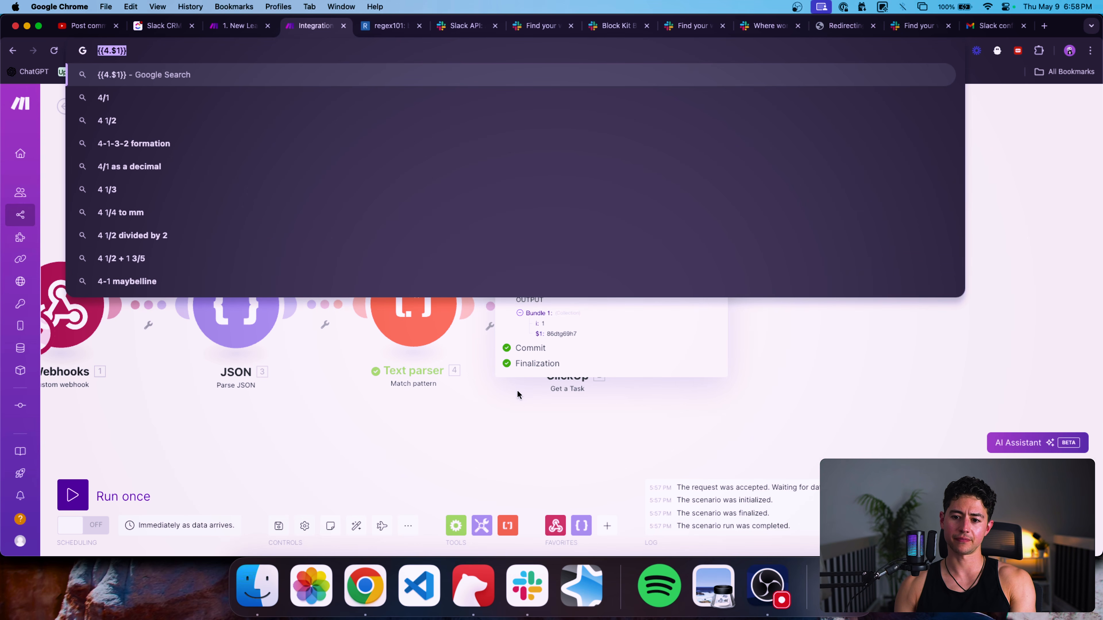
click(519, 393)
Paste {{4.$1}} into ClickUp Get a Task's Task ID and confirm.
click(548, 333)
click(654, 348)
key(super+v)
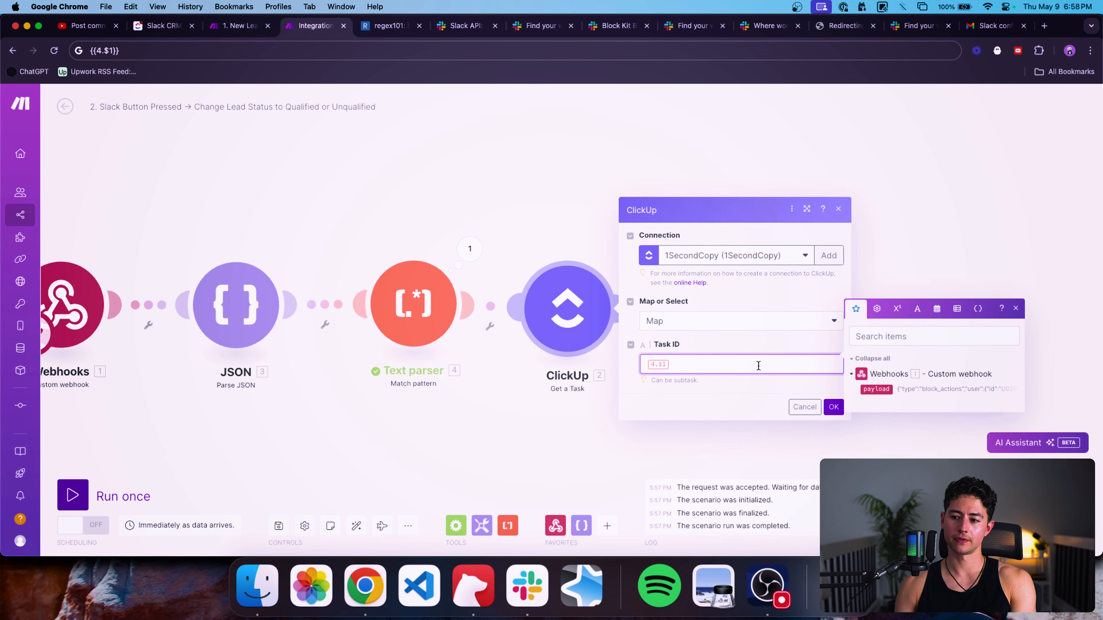
click(832, 407)
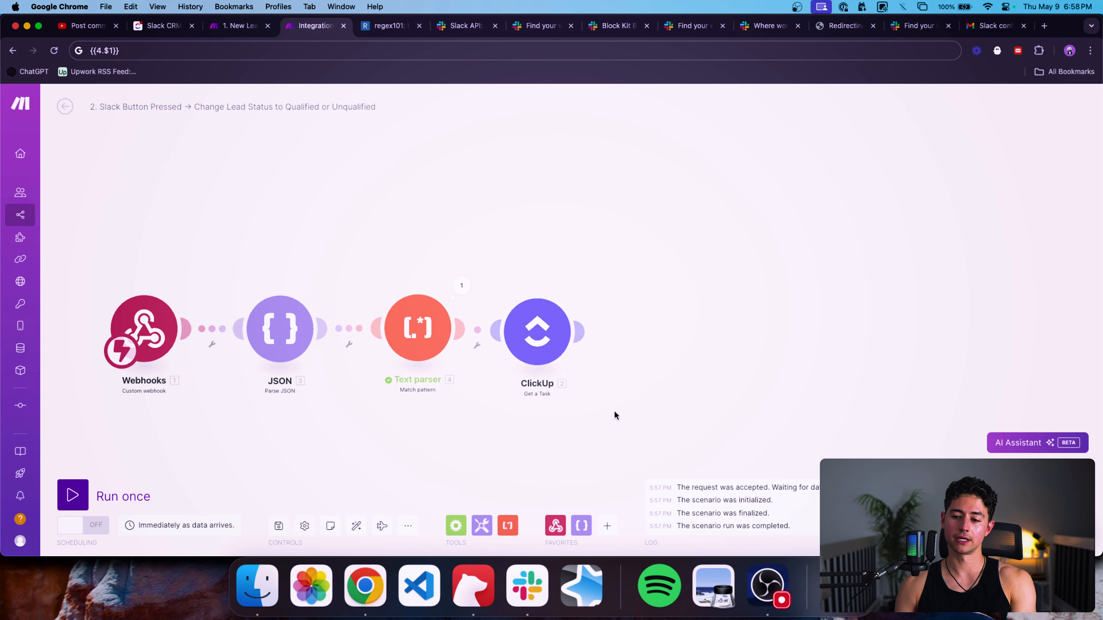
Add a ClickUp 'Edit a Task with Custom Fields' module.
click(607, 526)
text(clickup)
click(723, 260)
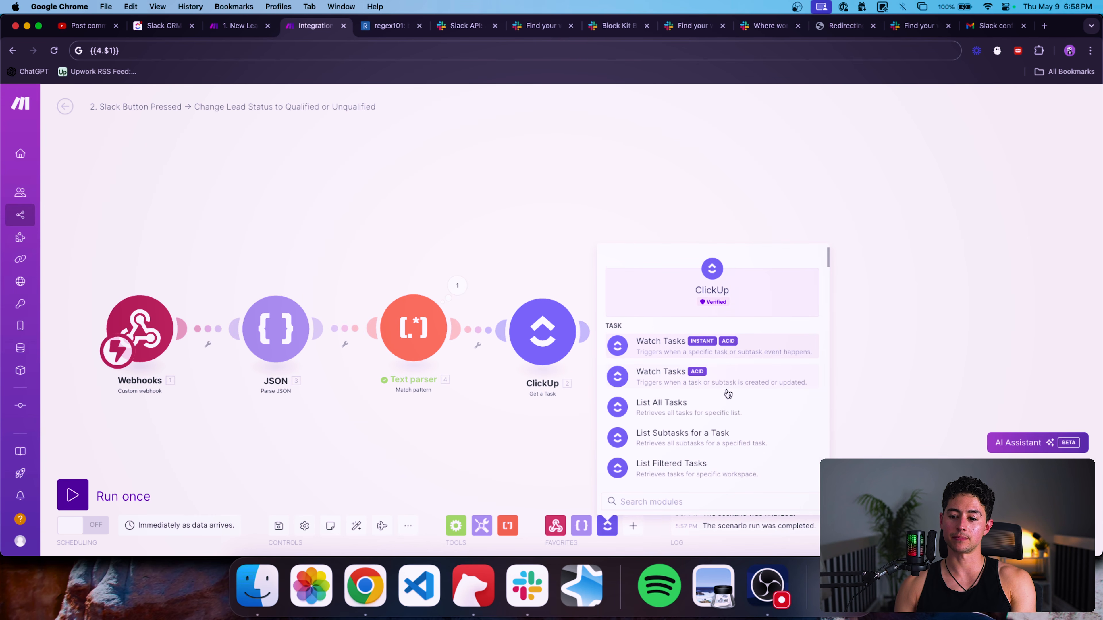
text(custom)
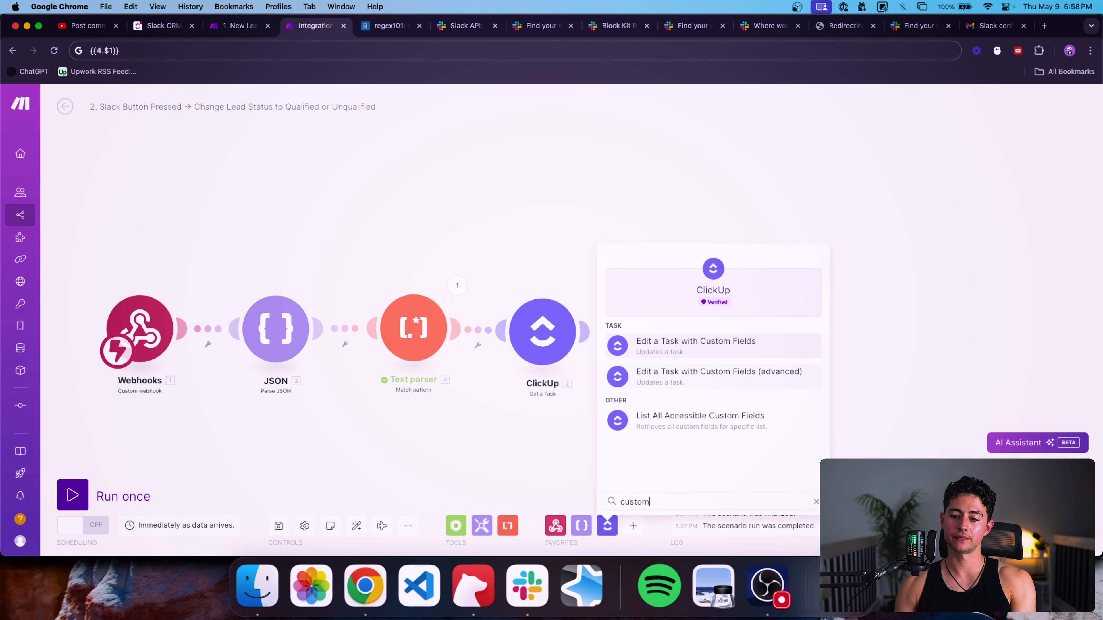
click(716, 350)
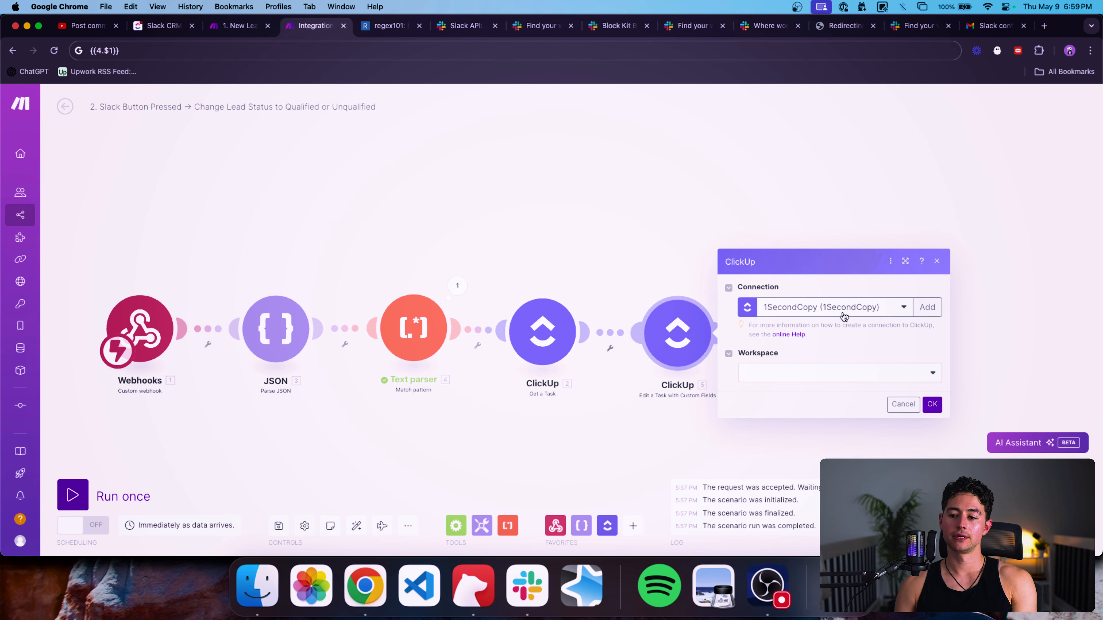
Target workspace 1SecondCopy, space Test Build, folder Folderless Lists, list Slack CRM.
click(858, 381)
click(829, 388)
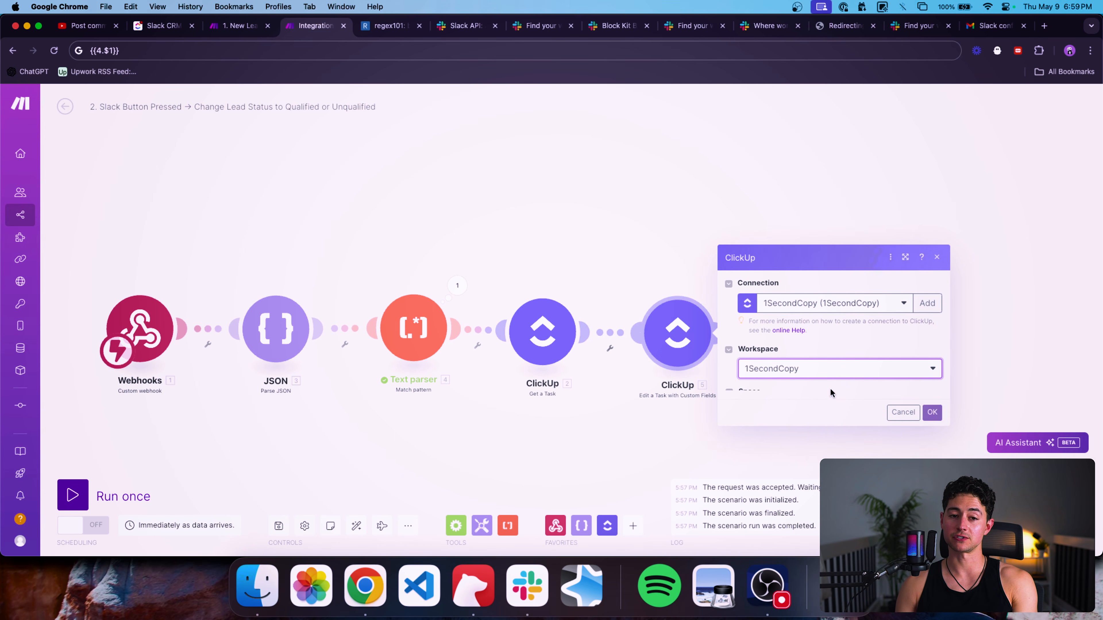
click(874, 396)
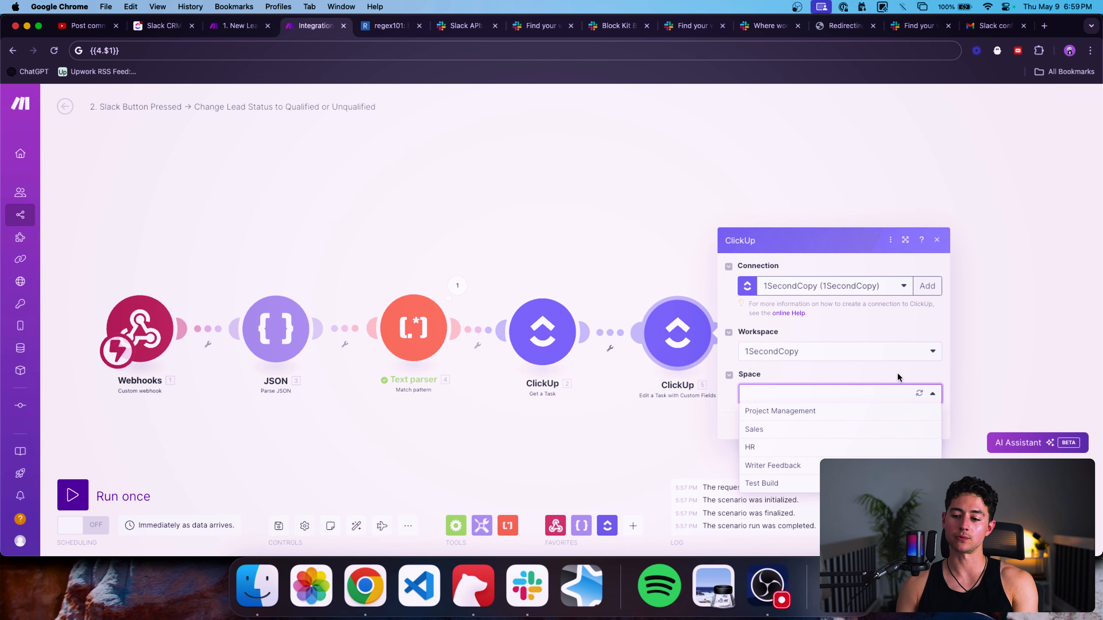
click(812, 483)
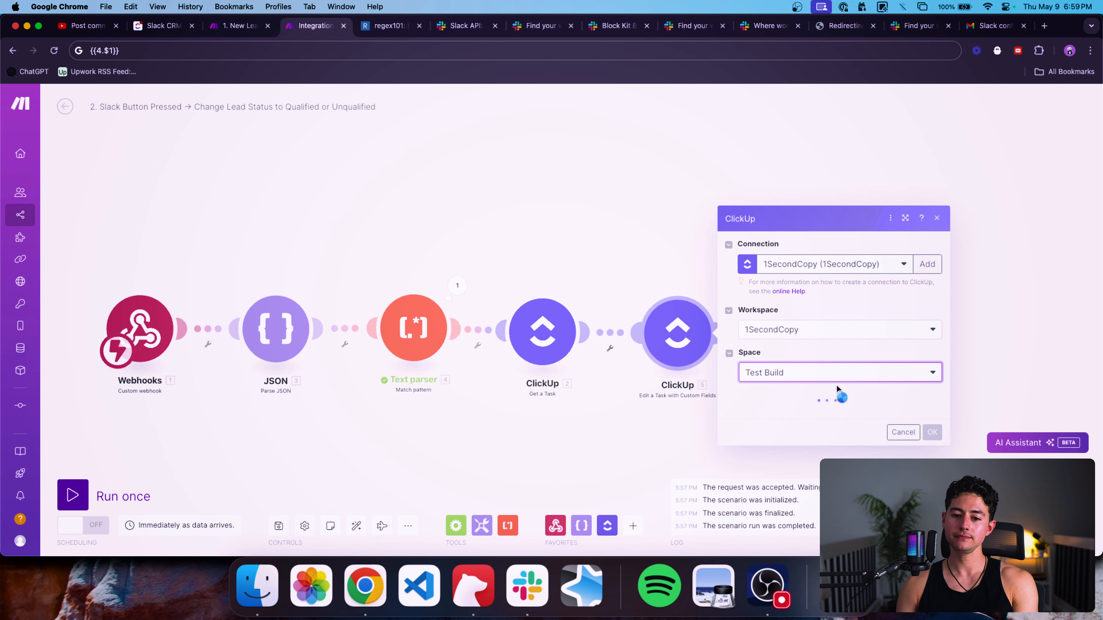
click(842, 418)
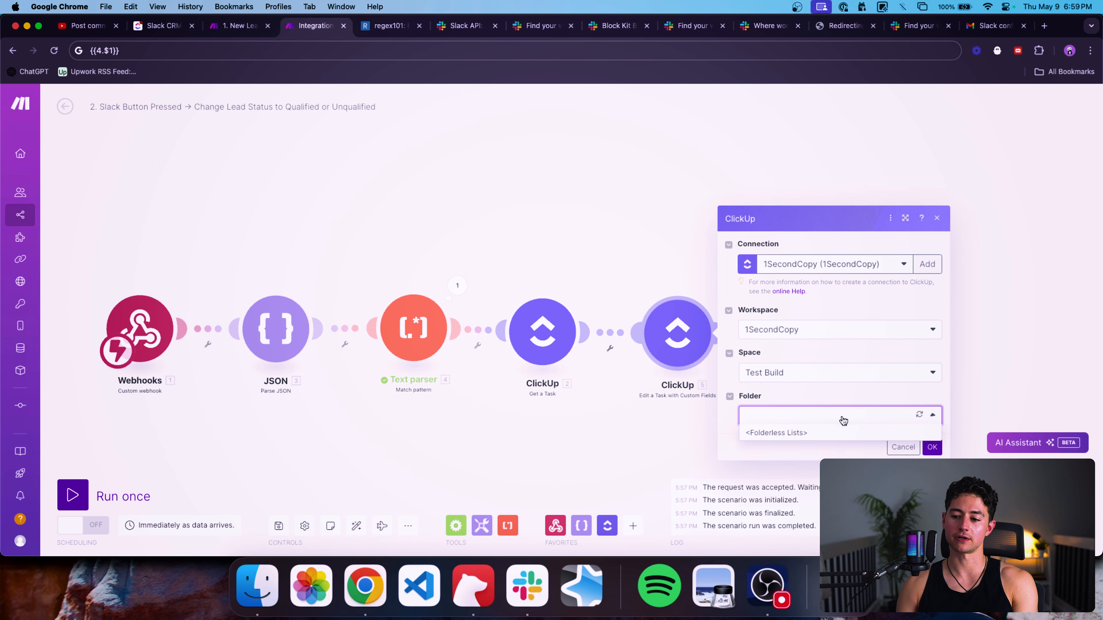
click(796, 432)
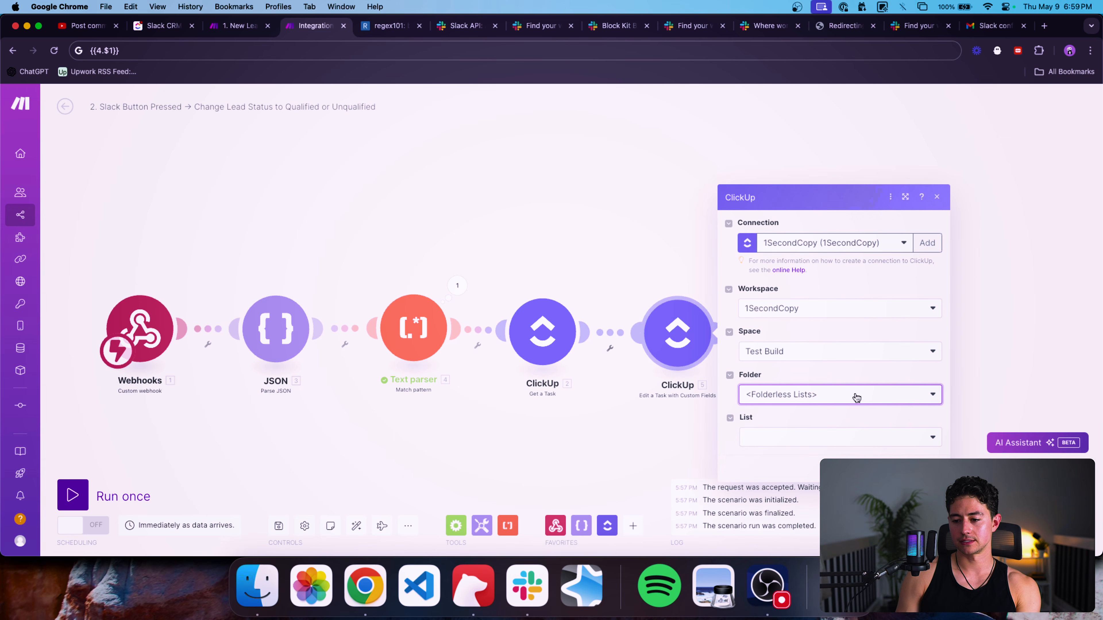
click(831, 438)
scroll(845, 441, down, 1)
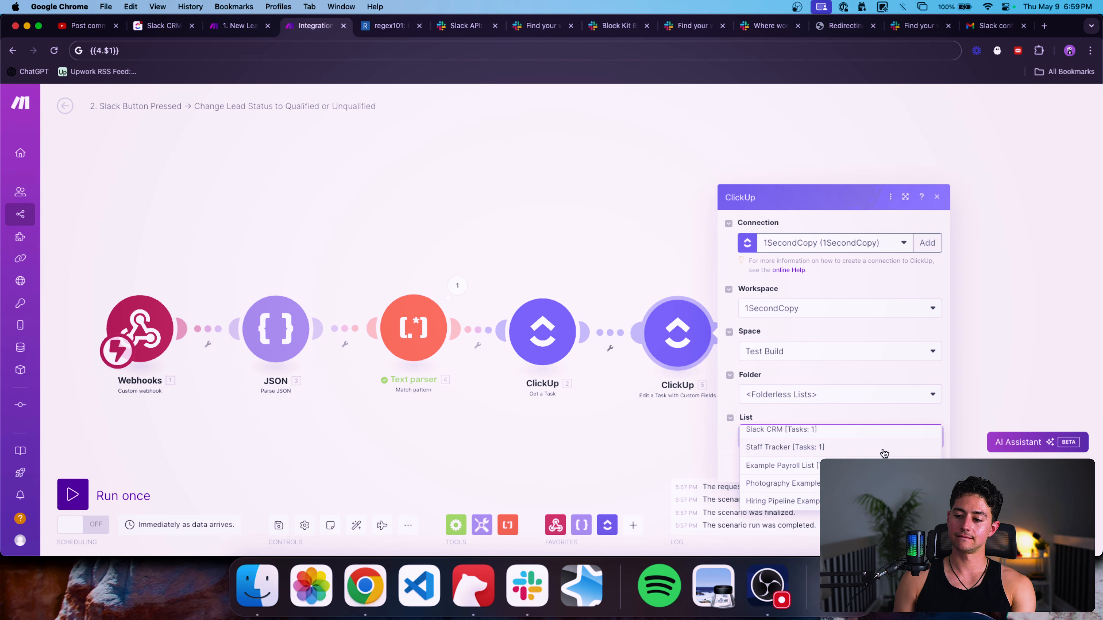
click(781, 346)
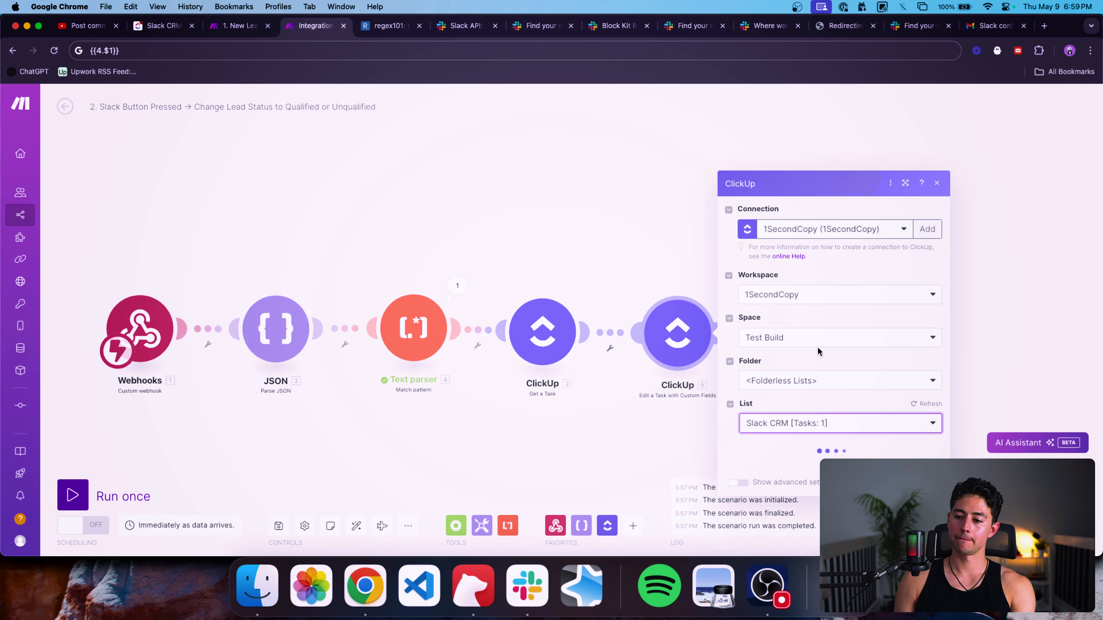
Map the module's Task ID to Get a Task's 2. Task ID.
scroll(902, 421, down, 3)
click(834, 316)
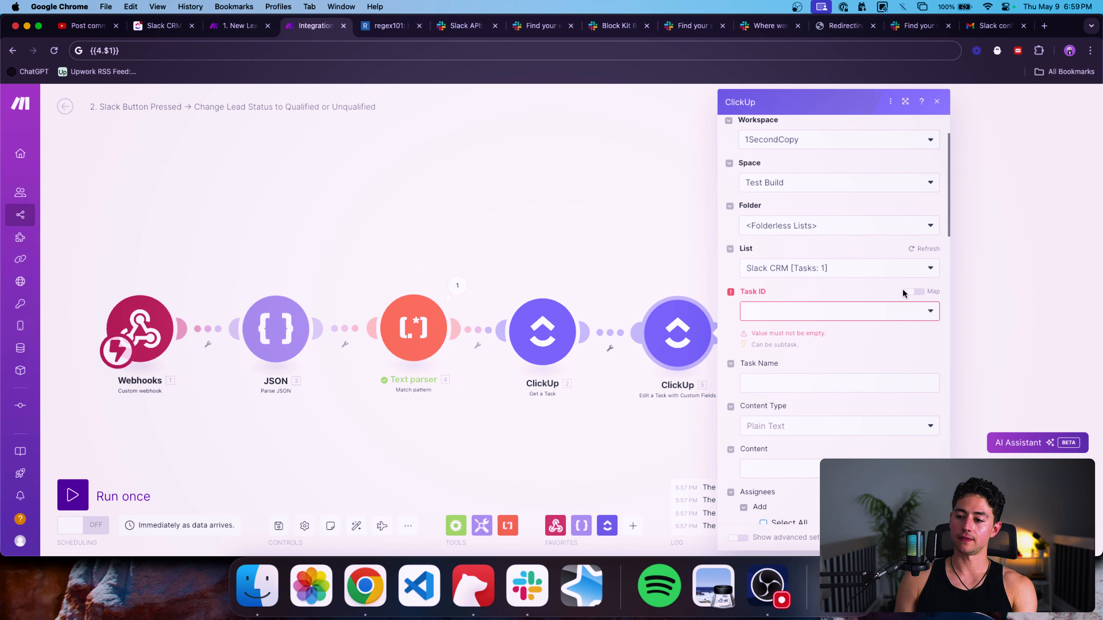
click(915, 292)
click(822, 306)
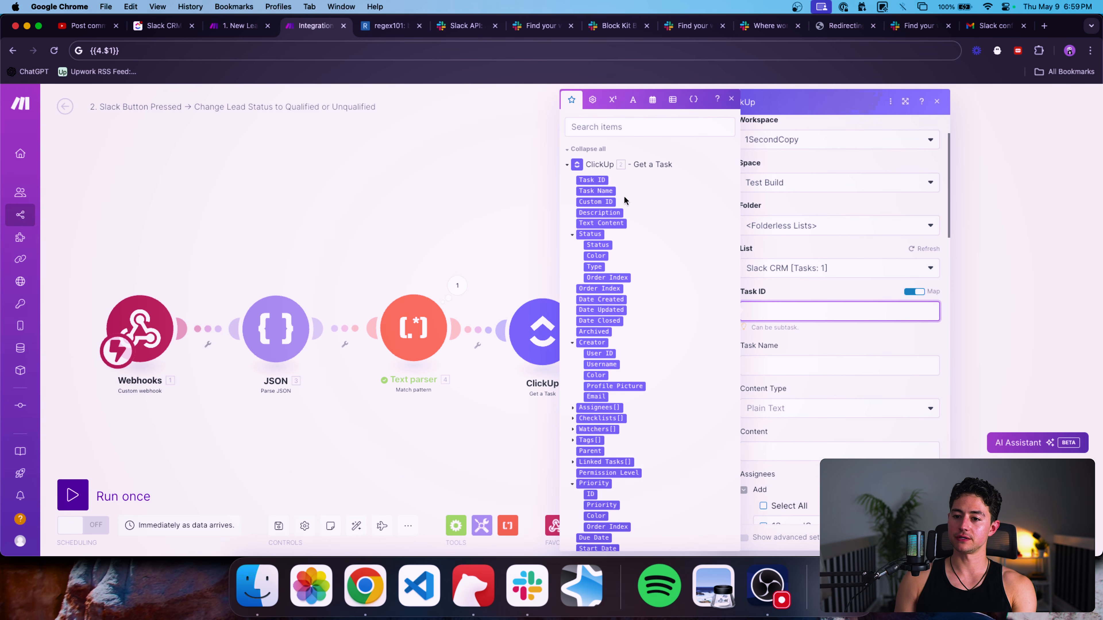
click(591, 180)
click(855, 350)
Set the Stage custom field to Qualified.
scroll(856, 349, down, 2)
scroll(855, 349, down, 10)
scroll(734, 352, down, 7)
click(773, 324)
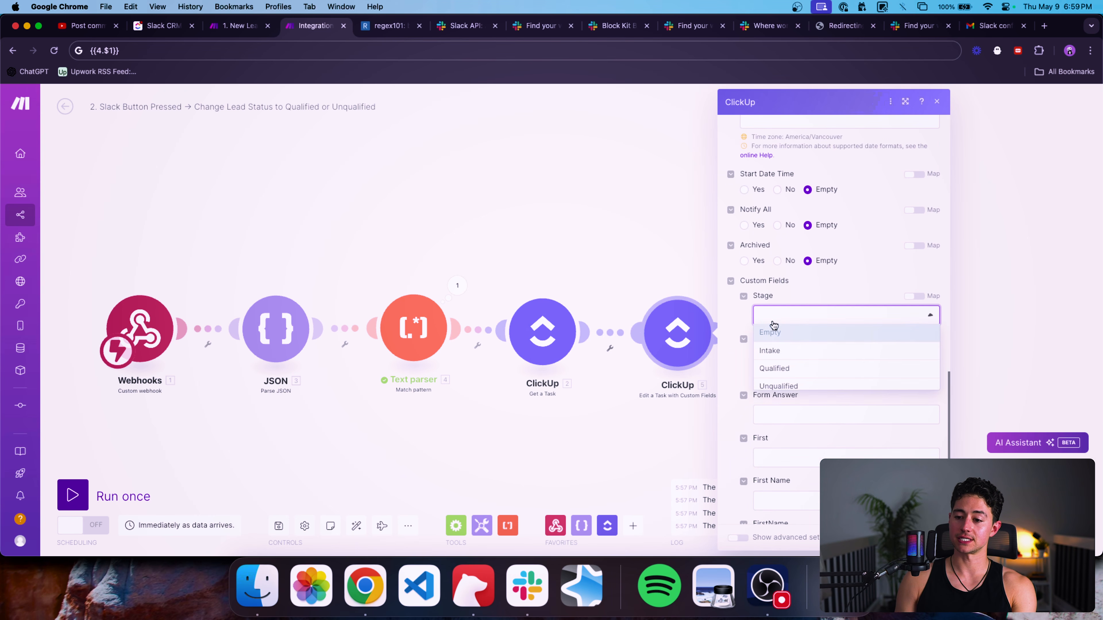
click(797, 366)
Auto-align the scenario's row of modules.
click(926, 538)
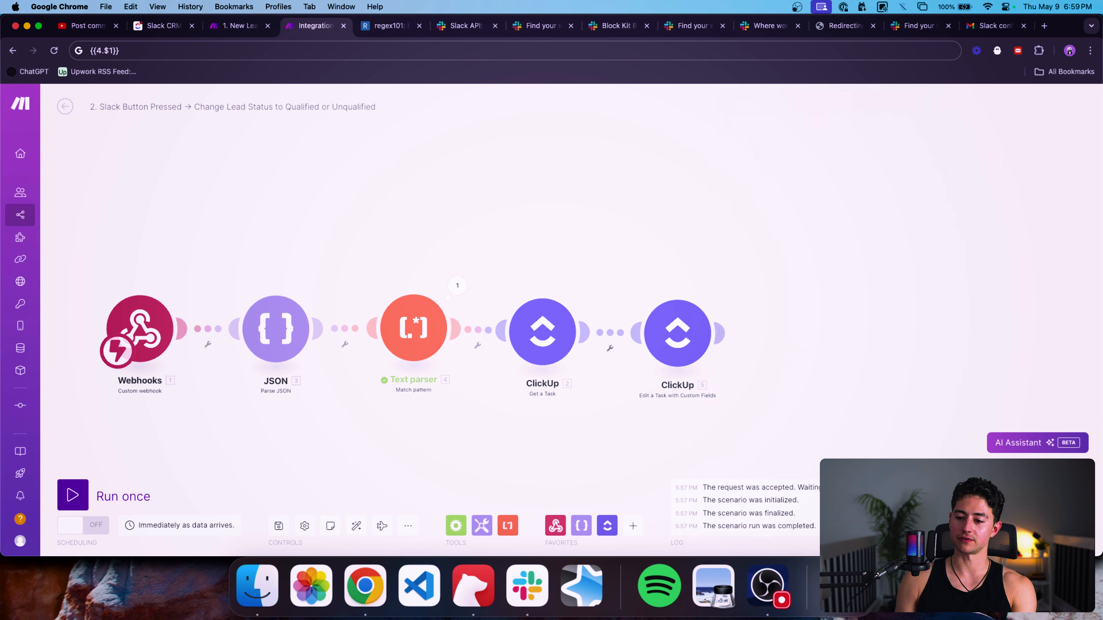
drag(765, 419, 865, 419)
scroll(864, 419, down, 2)
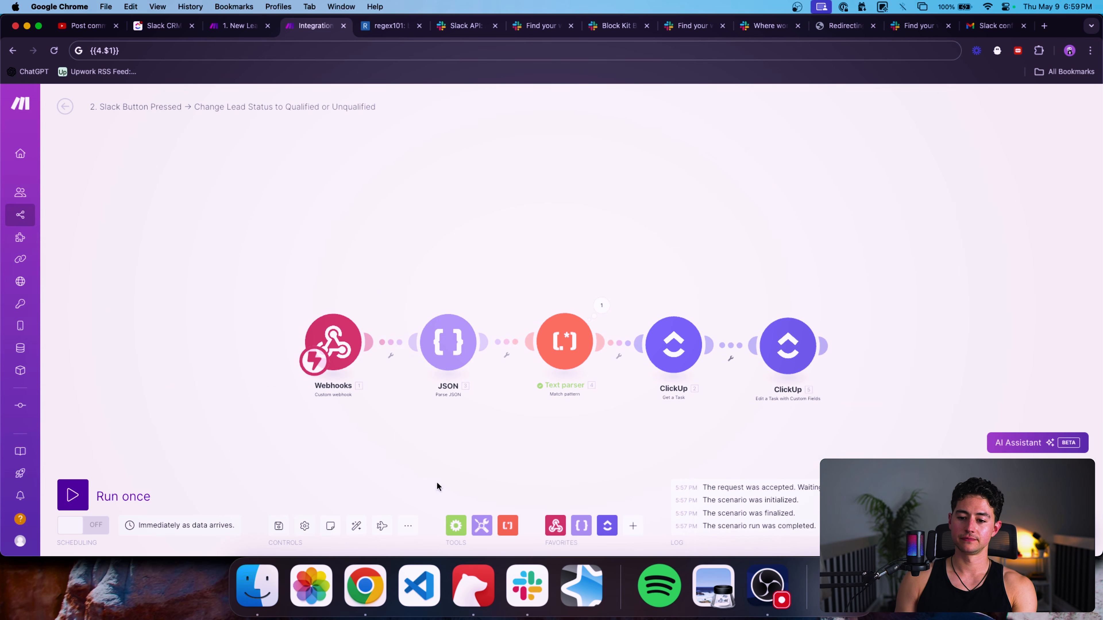
click(360, 526)
Replace the JSON module's JSON string with the mapped webhook payload.
click(369, 276)
click(563, 318)
key(BackSpace)
key(super+a)
key(BackSpace)
click(671, 332)
click(630, 332)
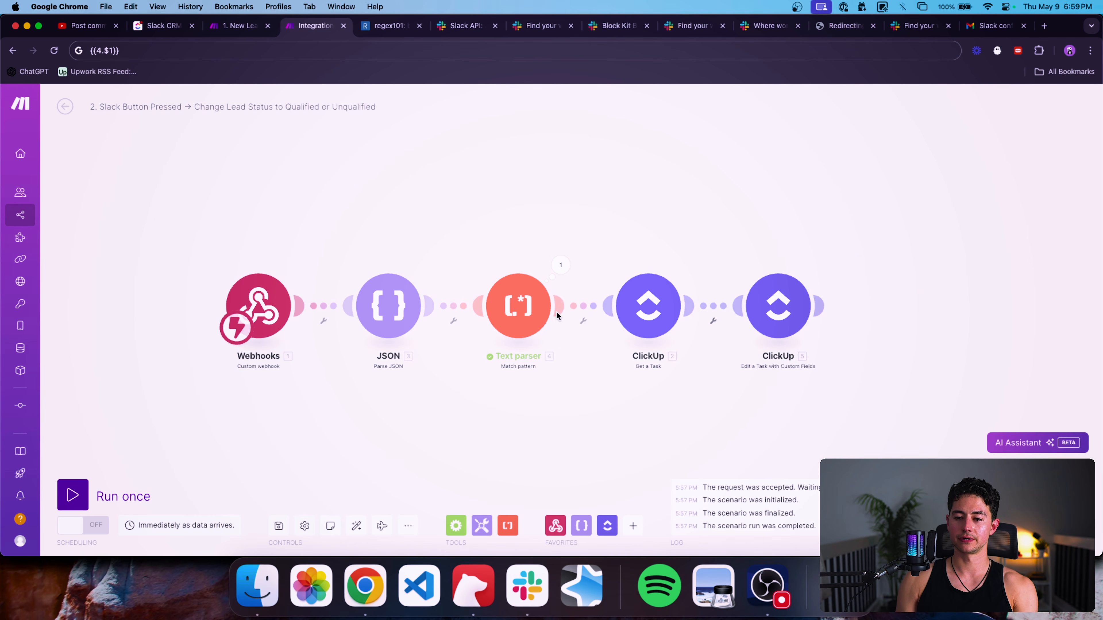
Check both ClickUp modules' settings and start a Run once test.
click(647, 299)
click(642, 248)
click(778, 306)
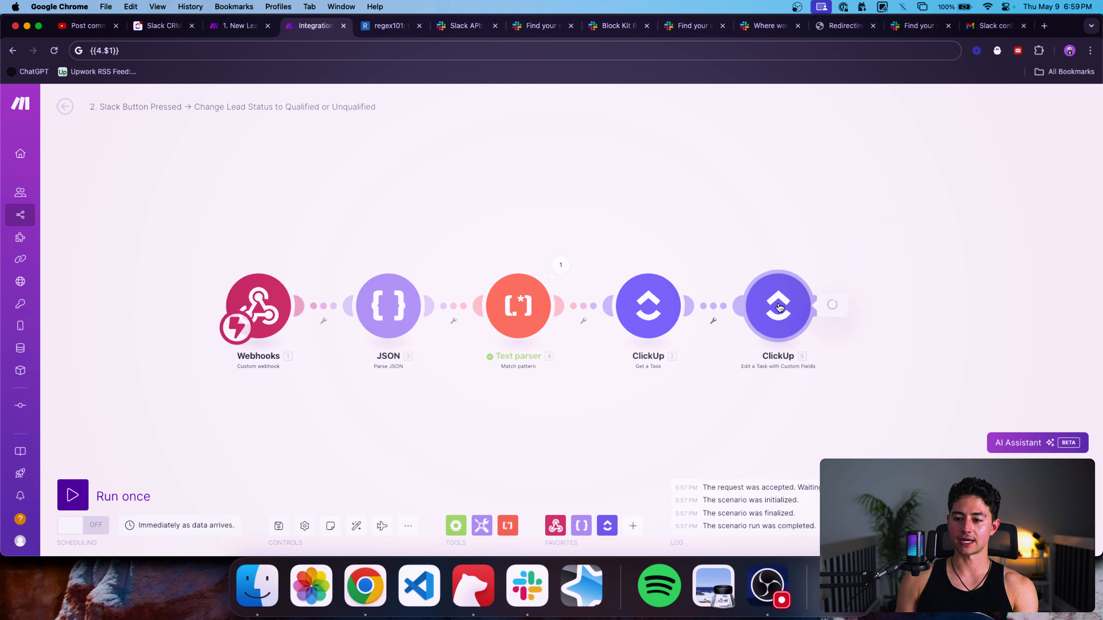
click(733, 271)
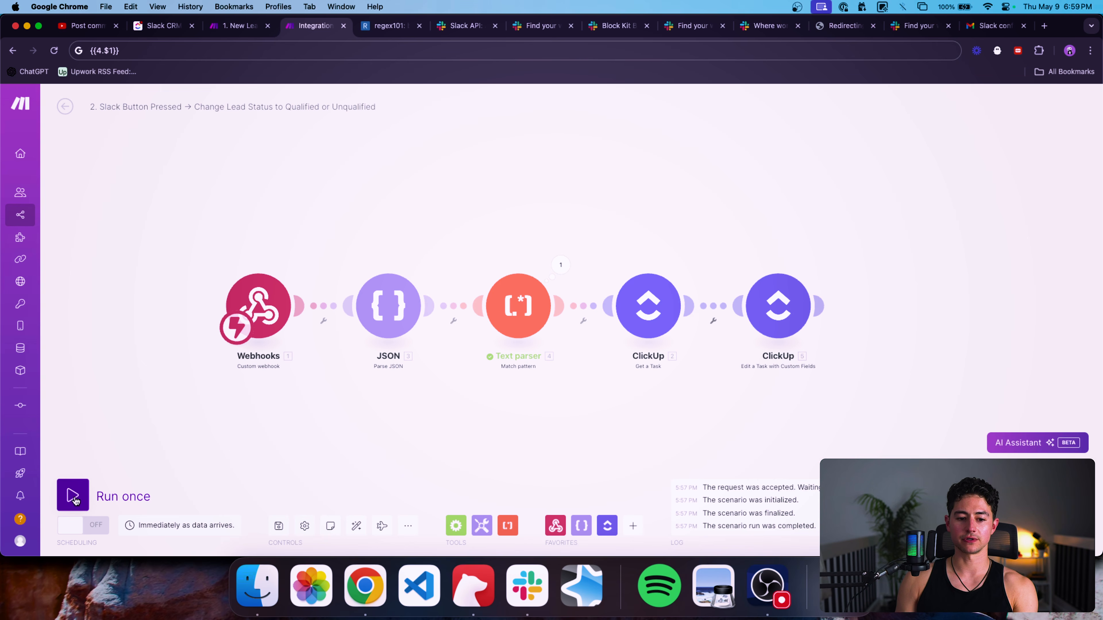
click(70, 496)
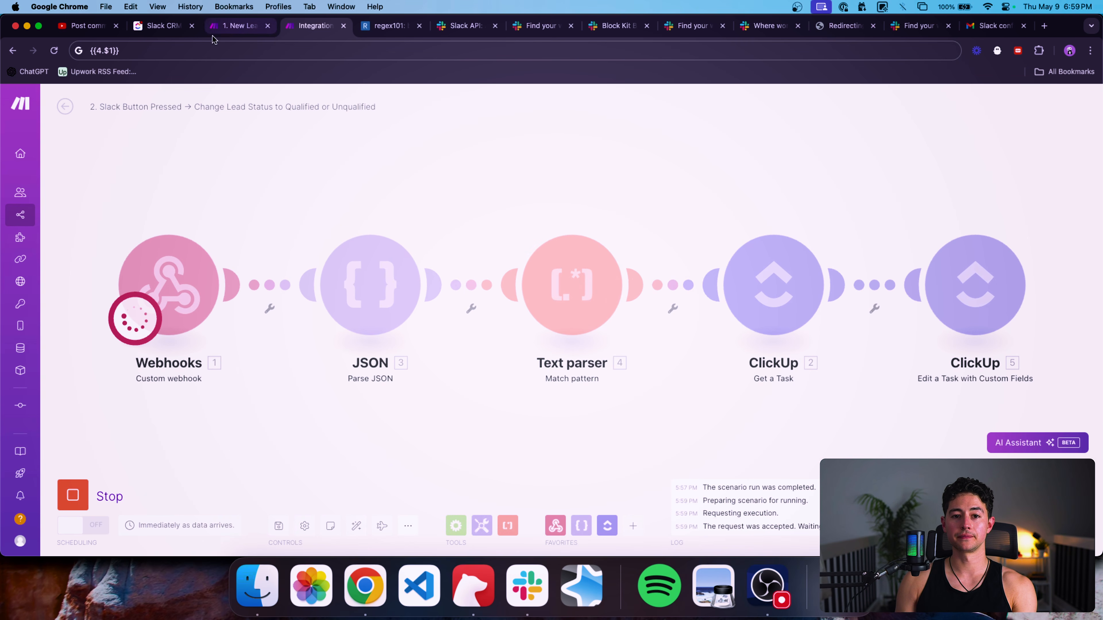
Approve the lead in Slack and verify its ClickUp Stage went from Intake to Qualified.
click(164, 26)
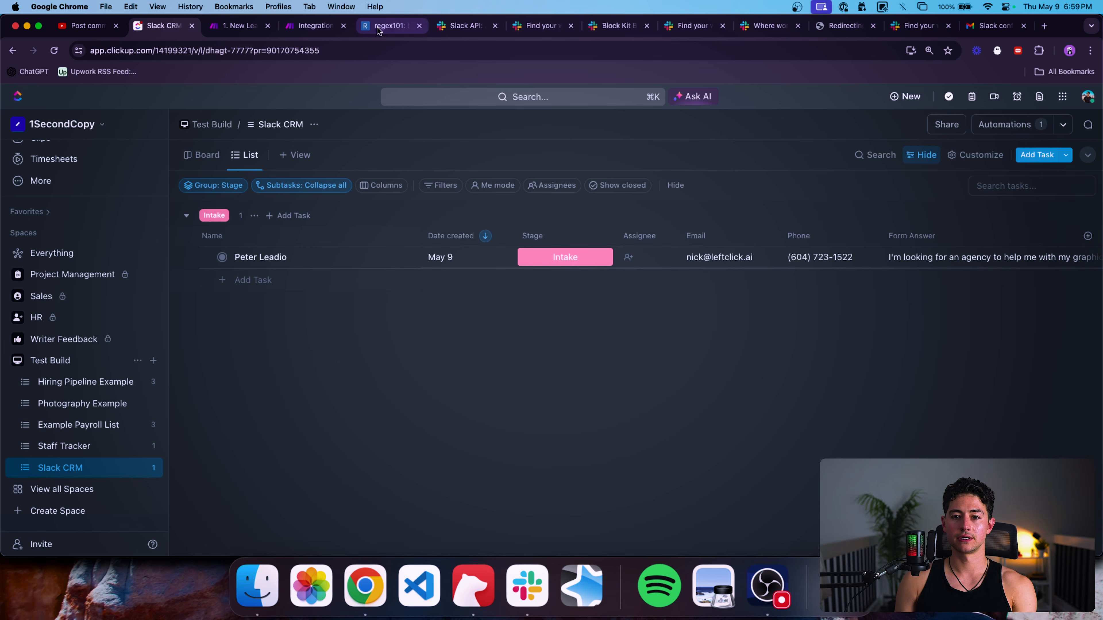
key(super+Tab)
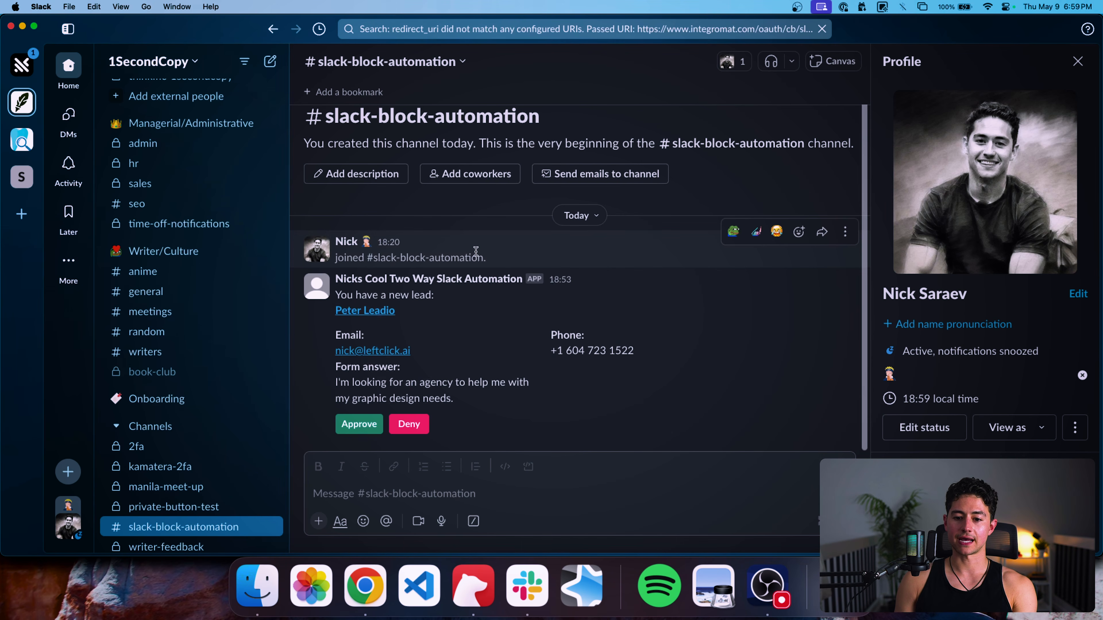
key(super+Tab)
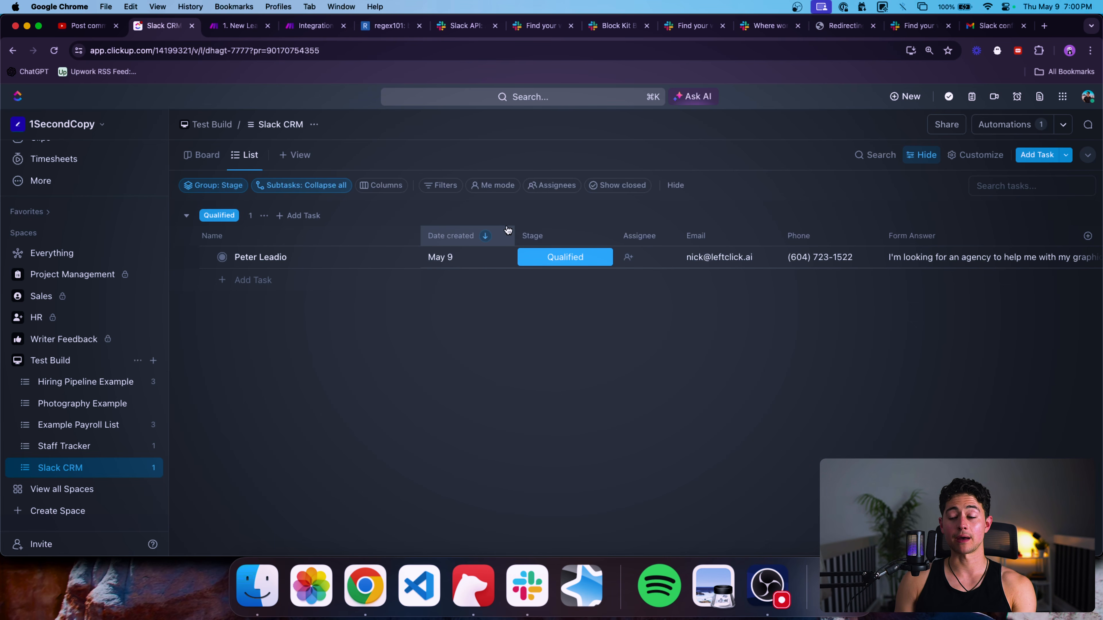
click(313, 26)
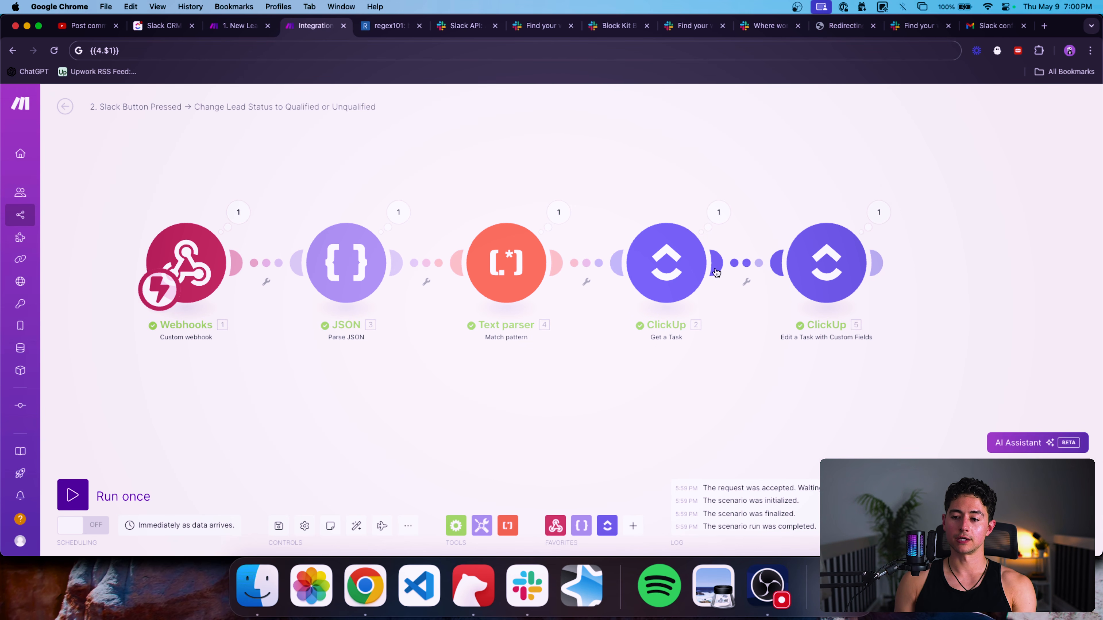
Check the Text parser's run output and reopen its settings.
drag(708, 190, 599, 190)
click(408, 213)
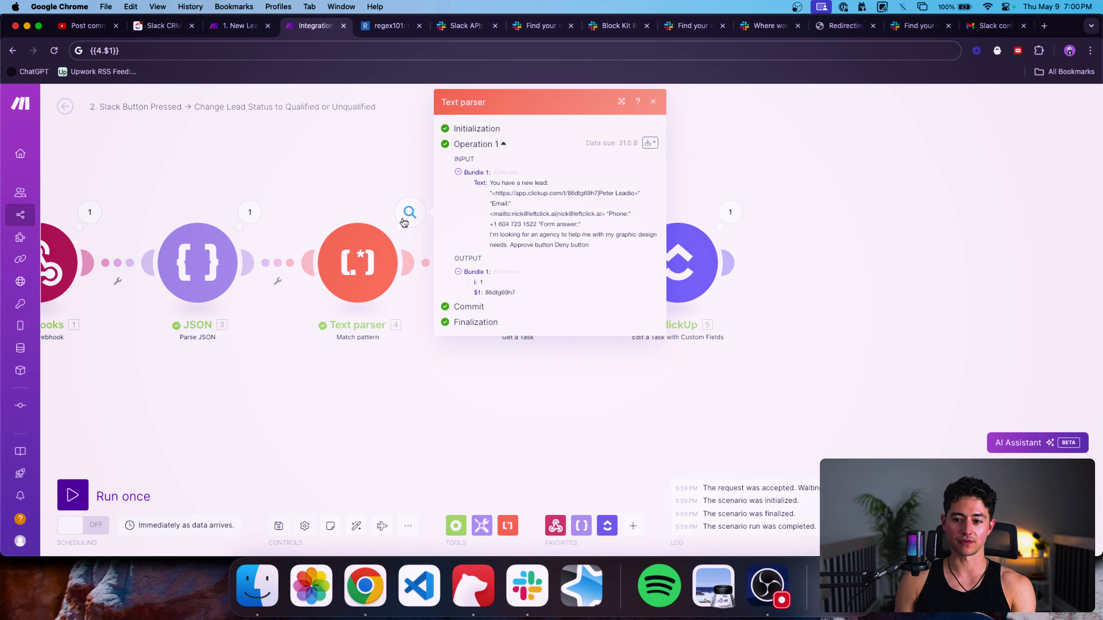
click(393, 191)
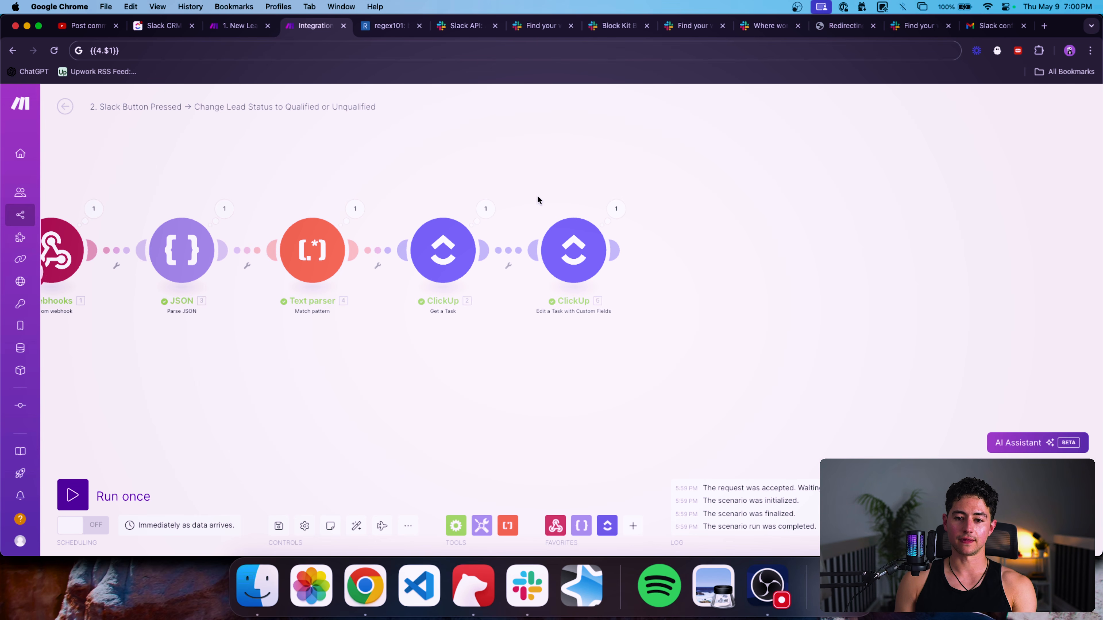
click(325, 220)
Replace the hard-coded ID with .* so the pattern reads \/t\/(.*)\|, and copy it.
click(439, 148)
double_click(395, 149)
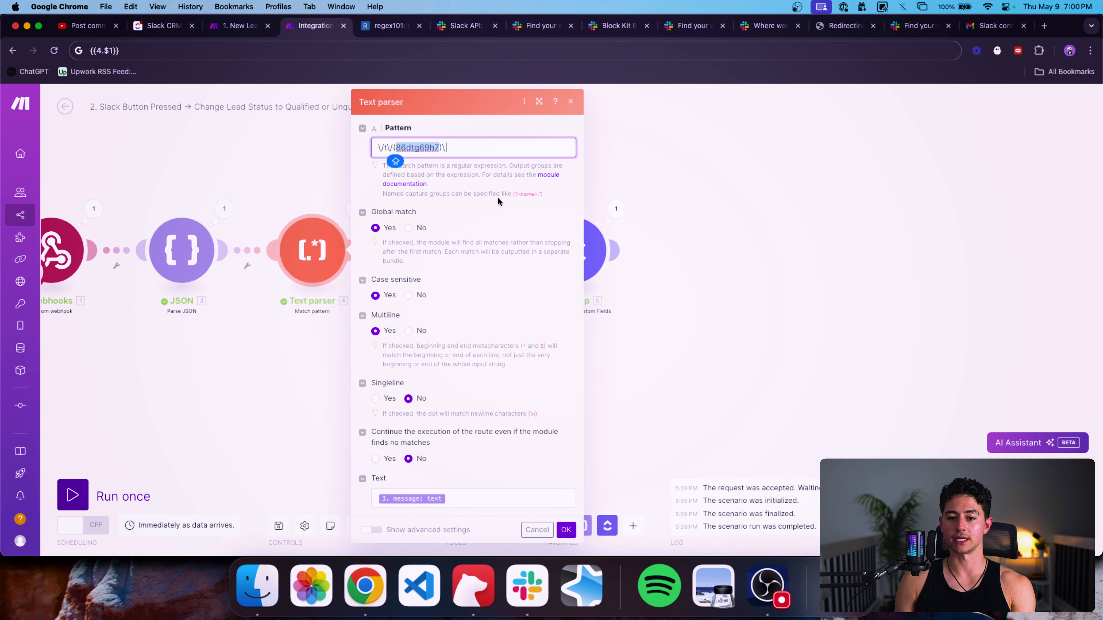
key(BackSpace)
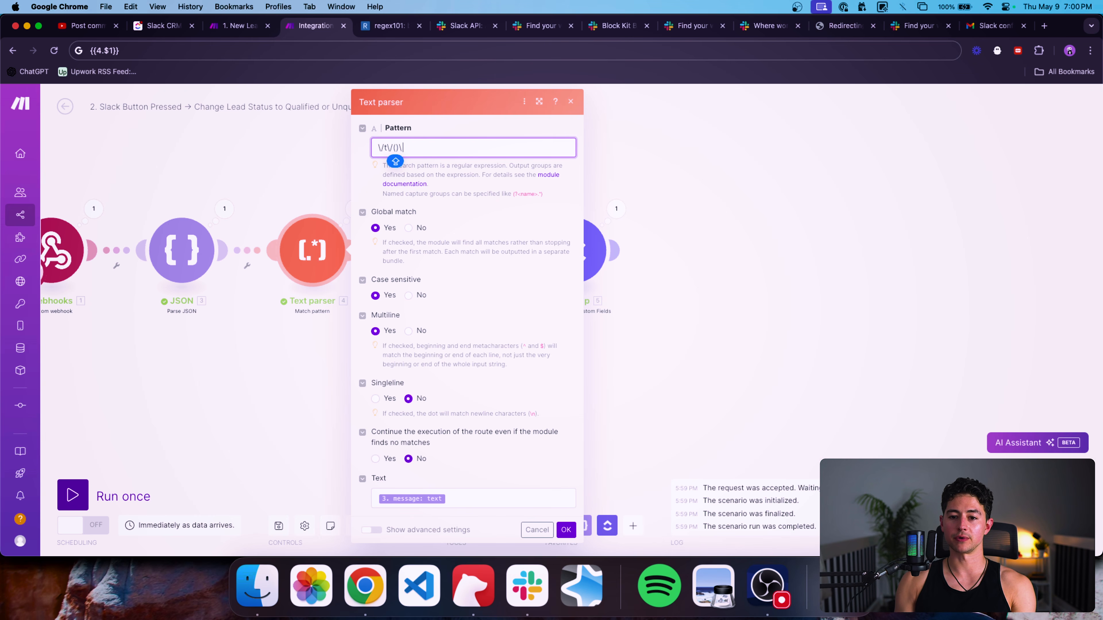
text(.*)
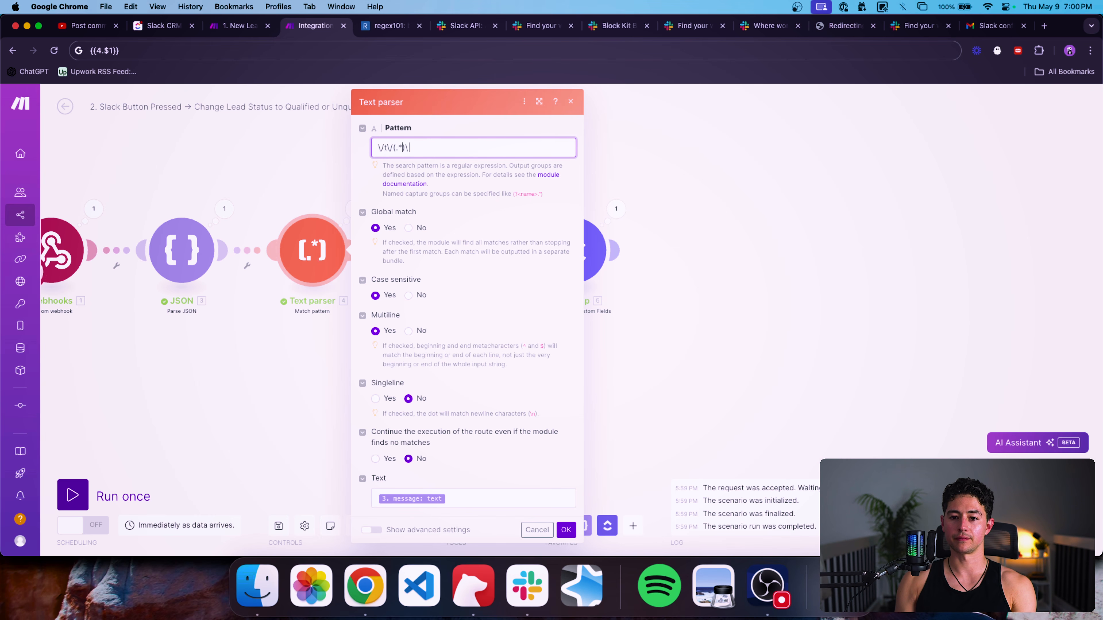
key(super+a)
key(super+c)
Paste \/t\/(.*)\| into regex101's expression and check it gives one match.
click(388, 27)
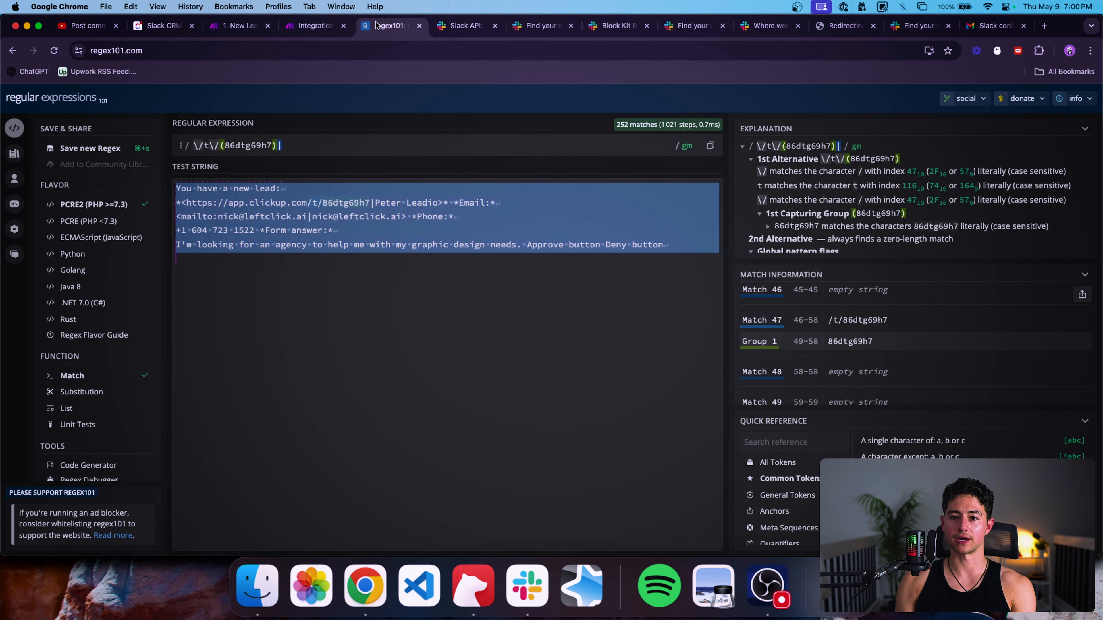
click(289, 145)
key(super+a)
key(super+v)
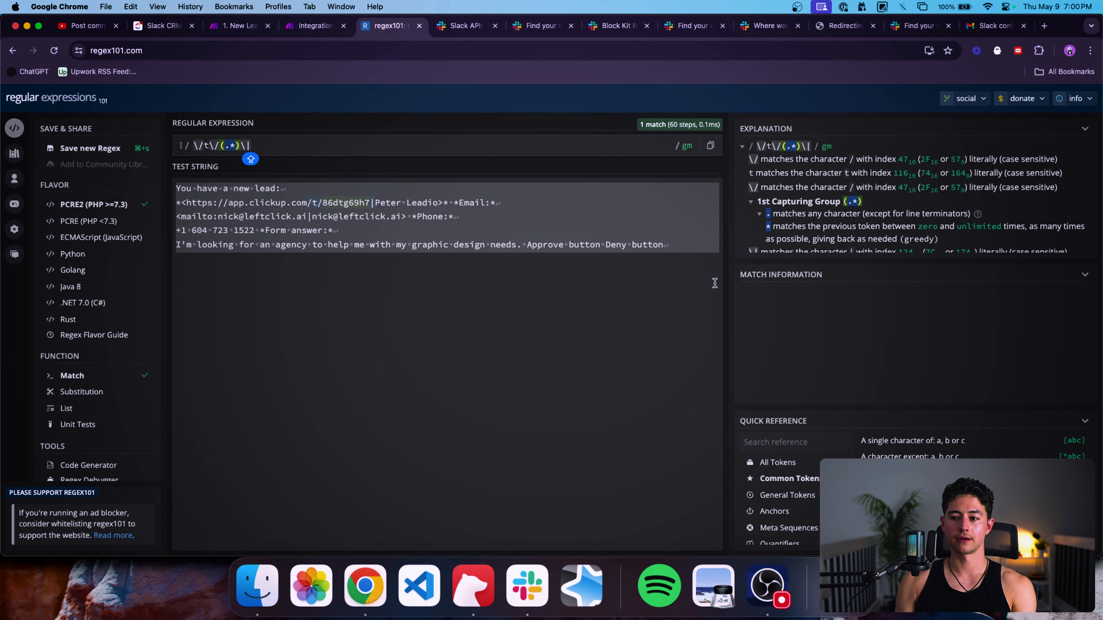
scroll(870, 250, down, 3)
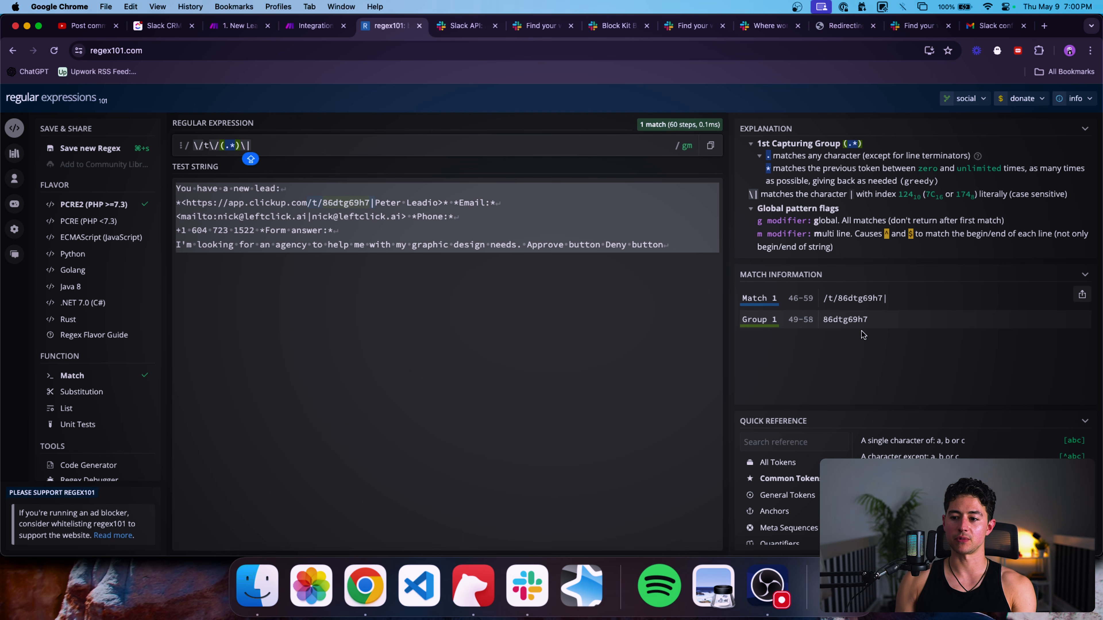
mouse_move(233, 145)
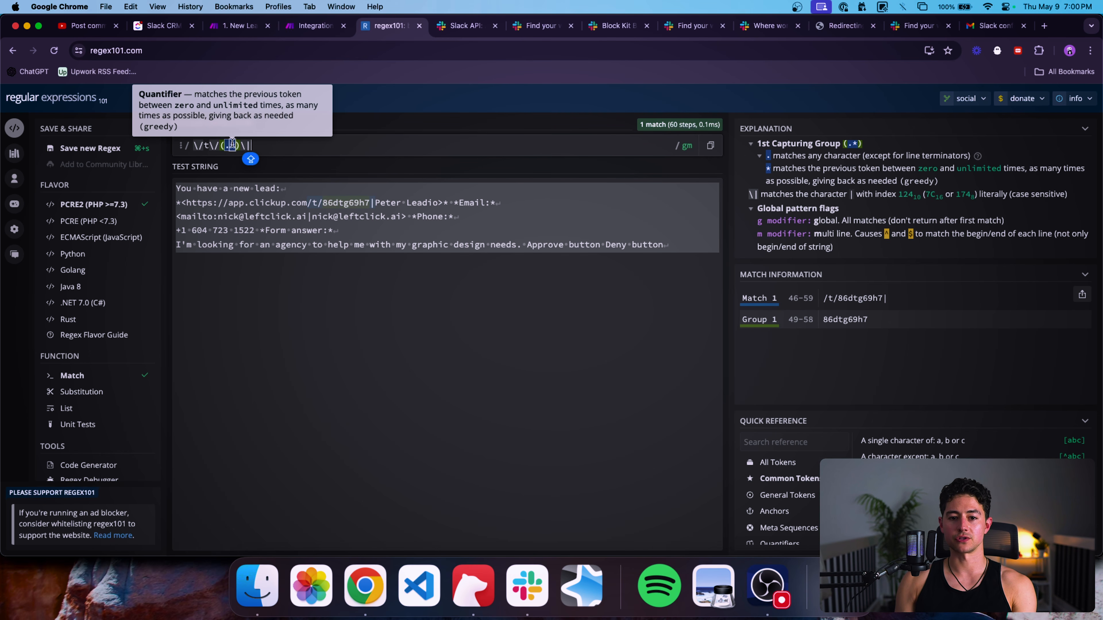
Compare with the old expression via undo/redo, confirming Group 1 captures 86dtg69h7.
key(super+z)
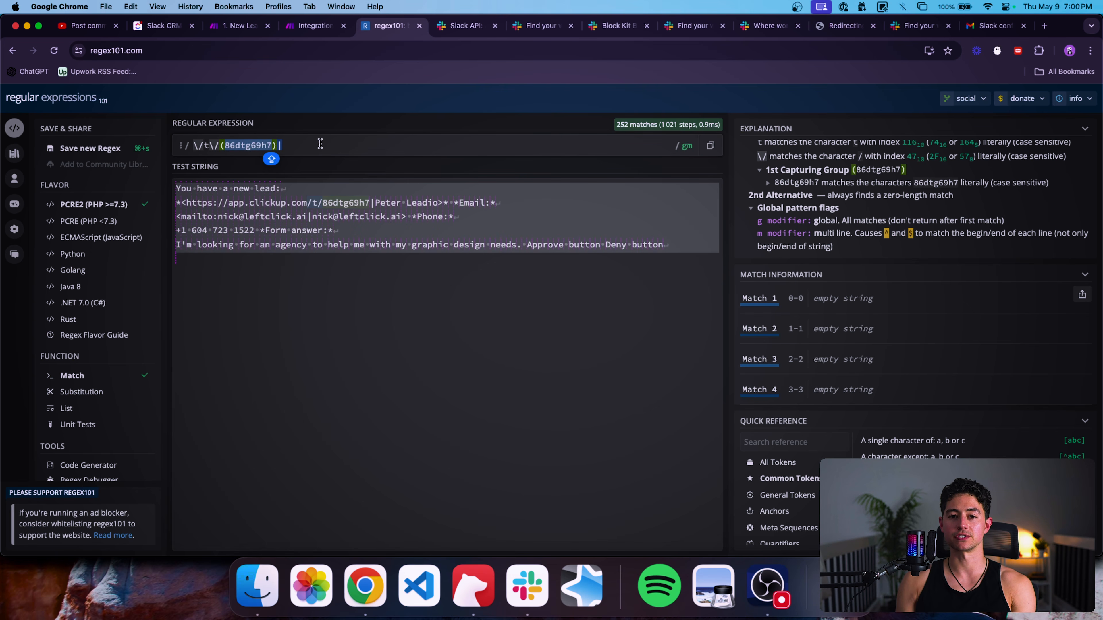
key(super+shift+z)
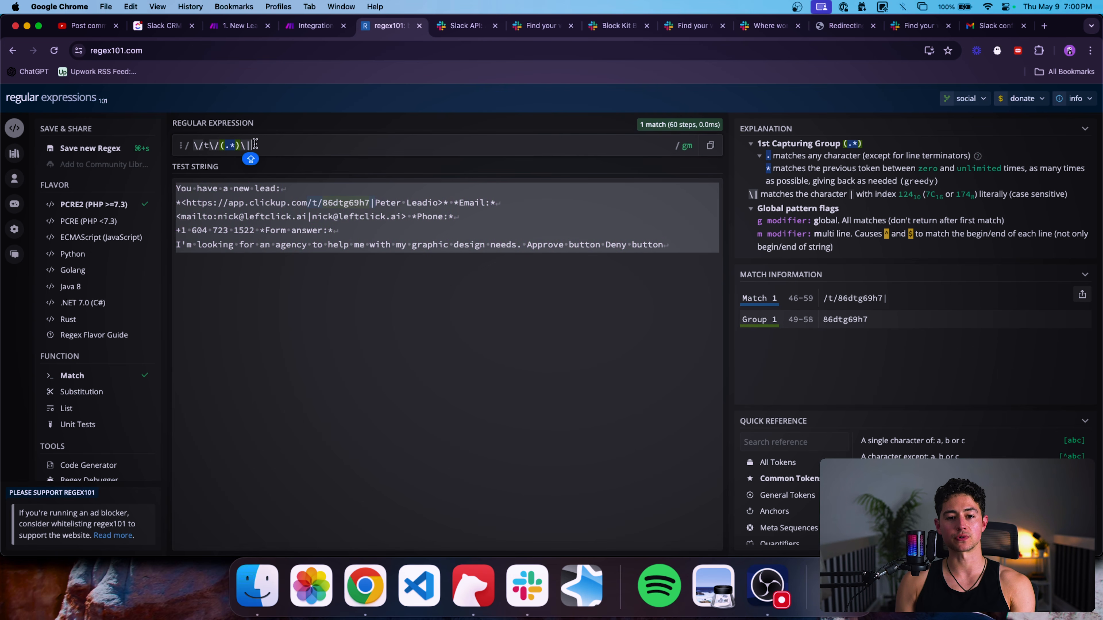
click(236, 146)
key(shift+Left)
key(shift+Left)
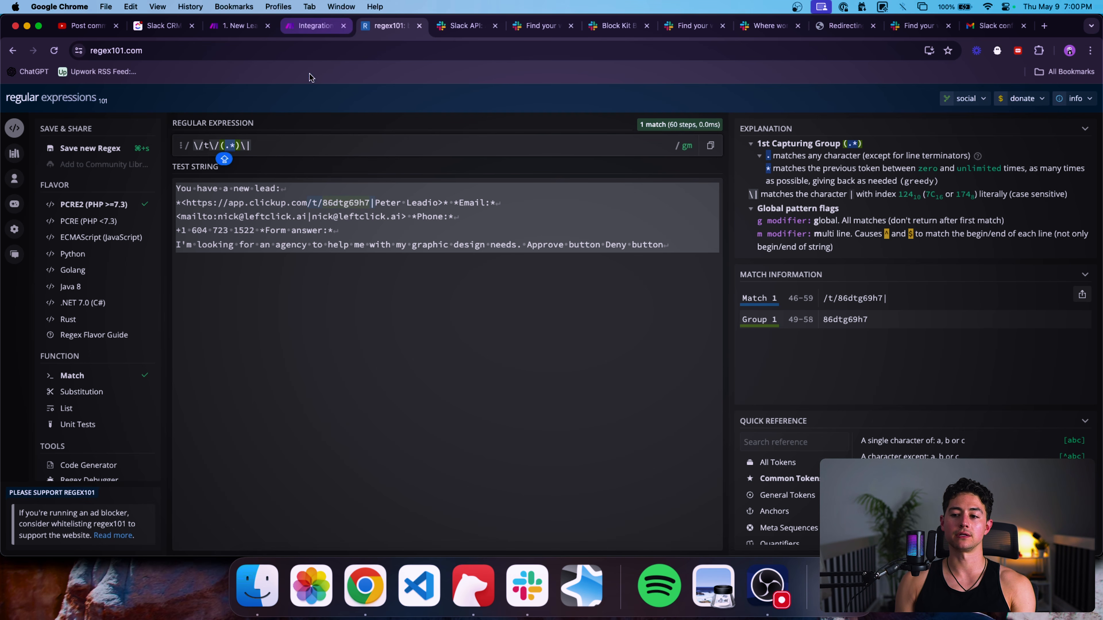
click(266, 142)
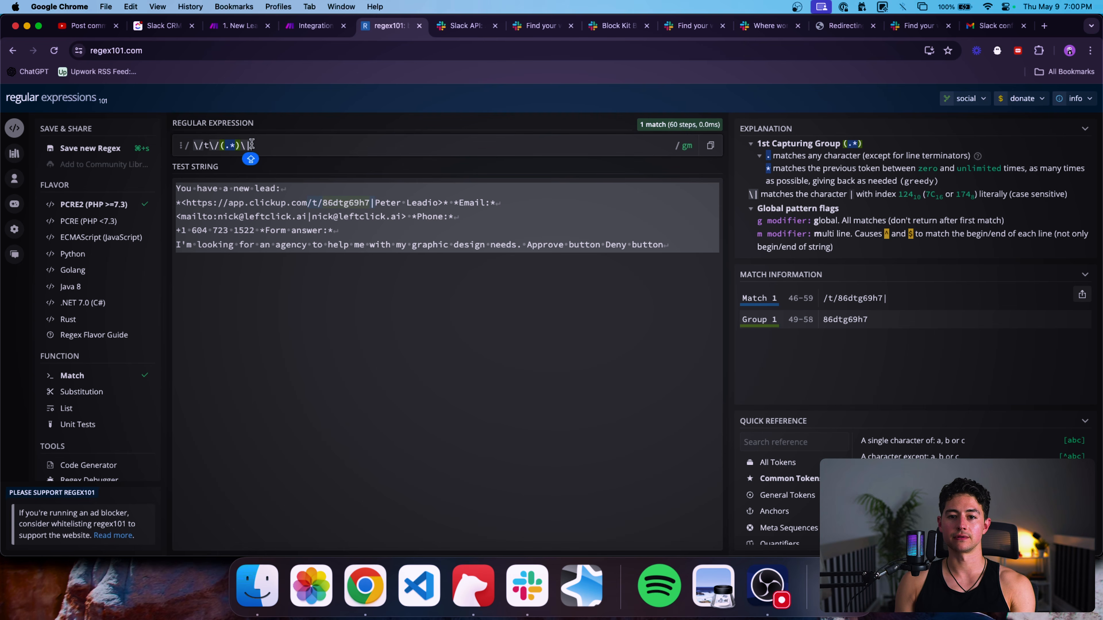
click(307, 31)
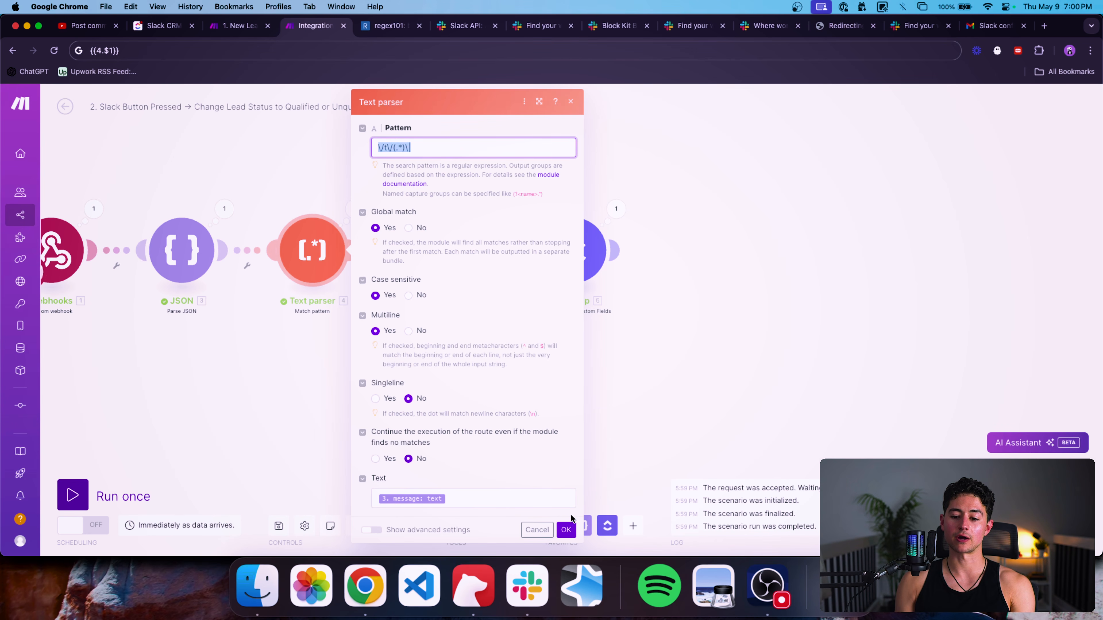
Save the Text parser pattern and pan the canvas to show all five scenario modules.
click(566, 529)
scroll(664, 356, down, 2)
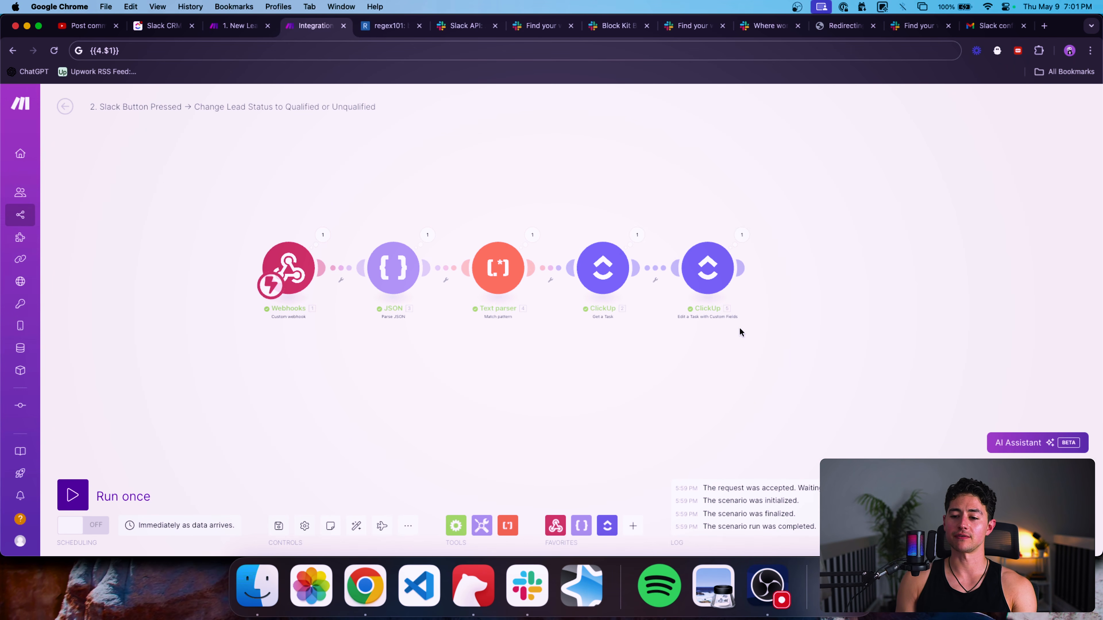
scroll(740, 330, up, 1)
drag(740, 330, 723, 330)
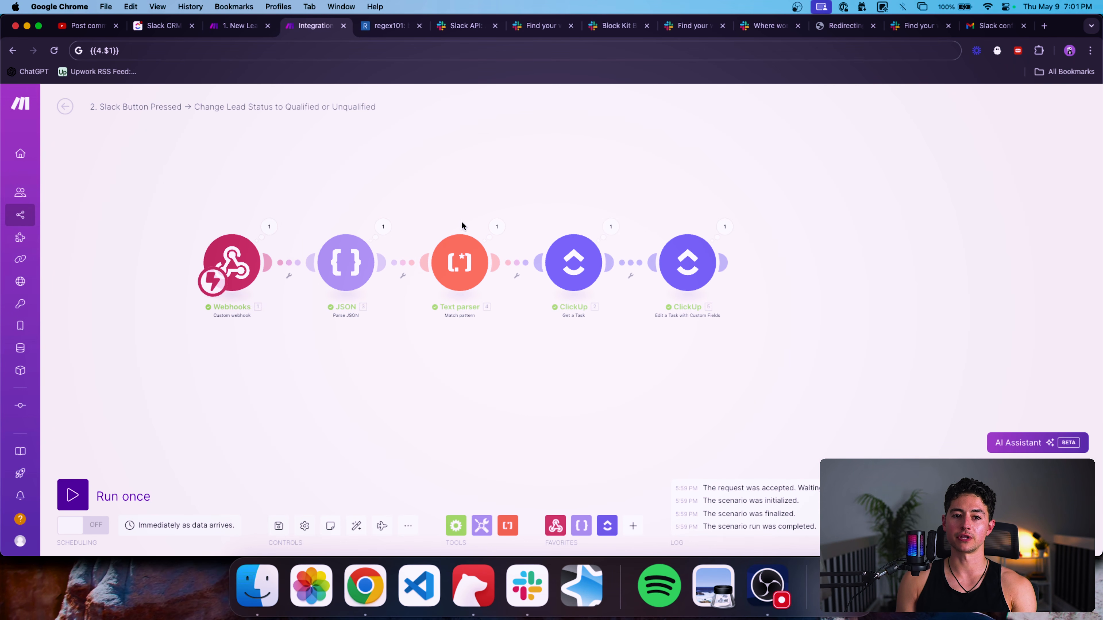
click(352, 61)
click(370, 152)
drag(377, 152, 437, 177)
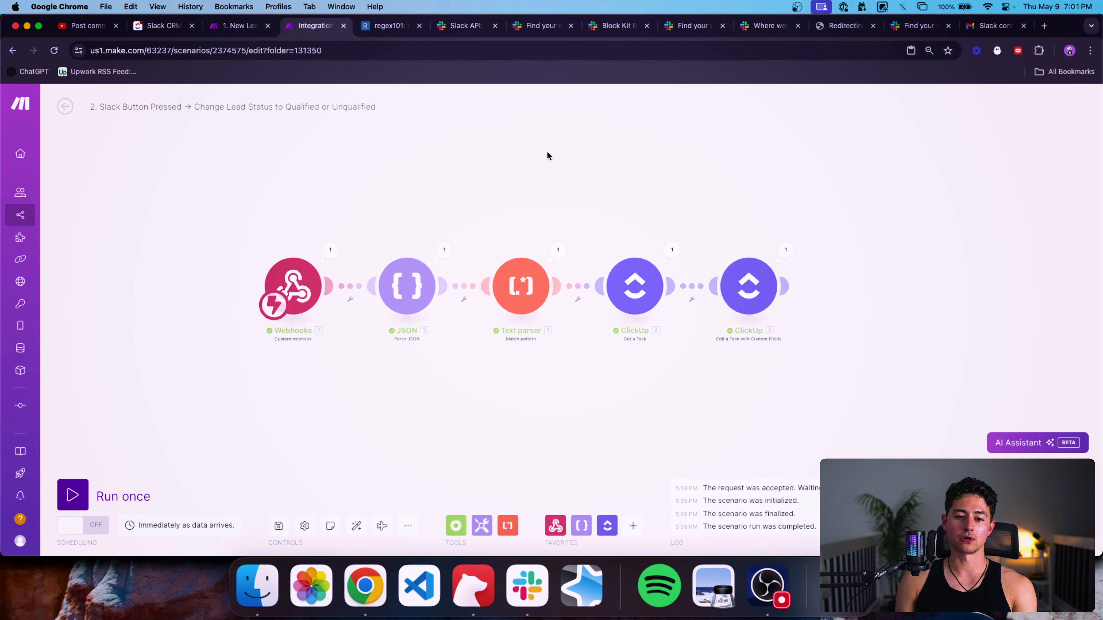
Inspect the JSON module's run output, expanding the actions array and first action.
drag(574, 164, 558, 163)
scroll(611, 229, up, 3)
drag(611, 230, 567, 208)
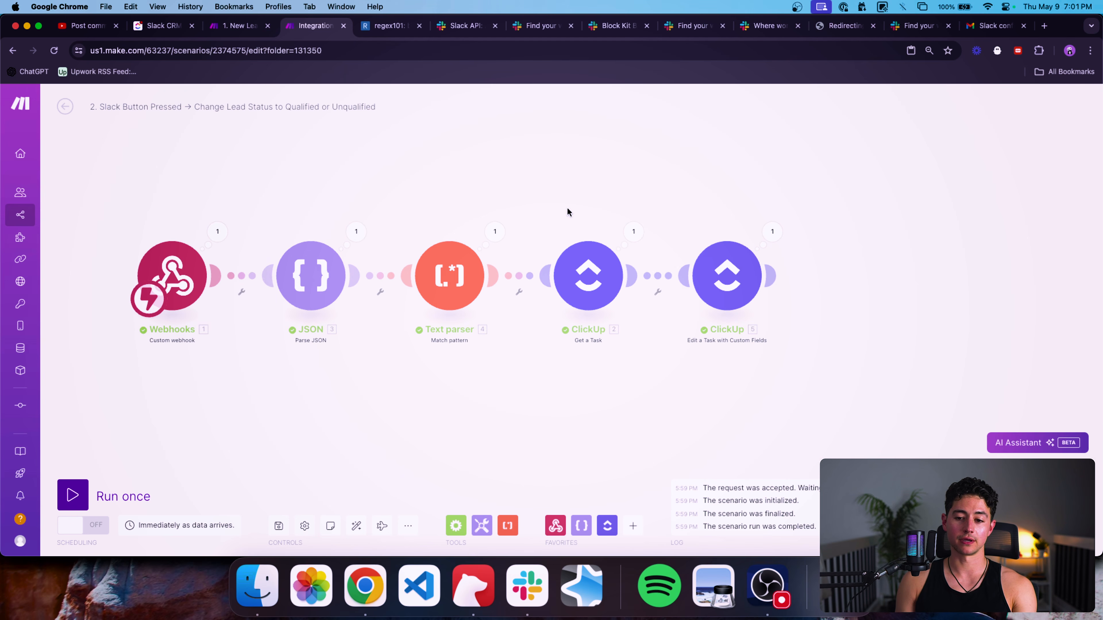
click(356, 231)
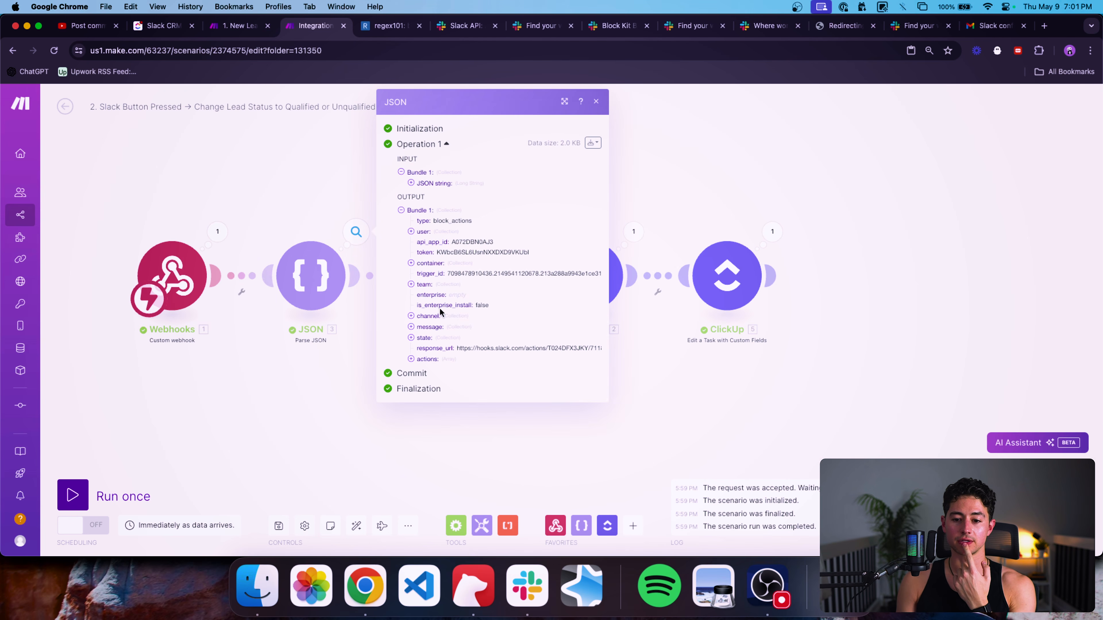
click(433, 360)
click(438, 369)
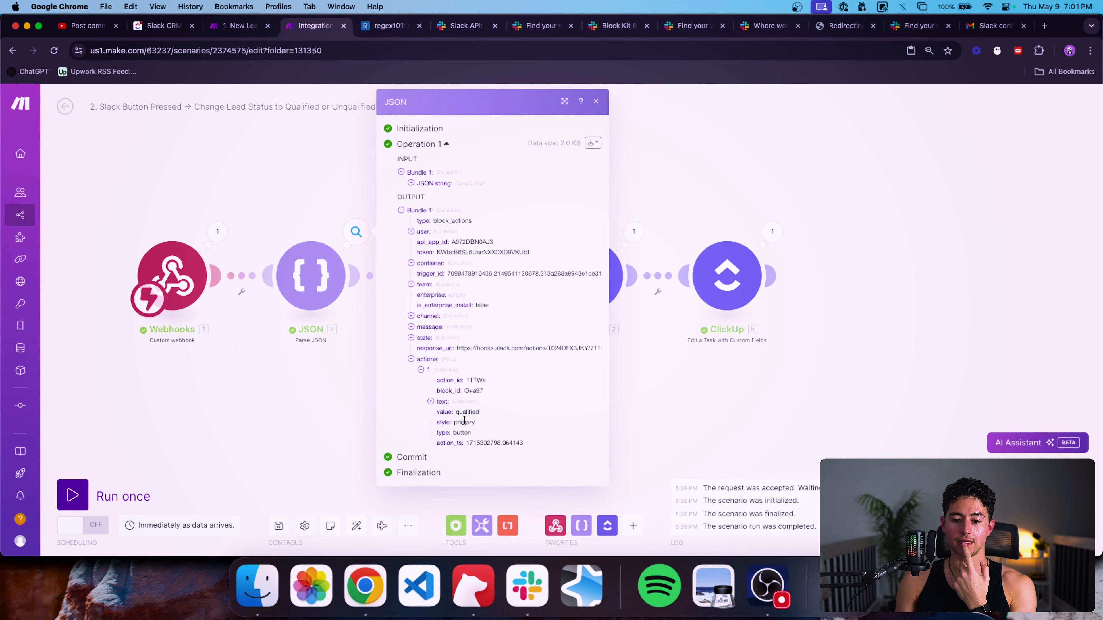
click(770, 353)
Move the Edit a Task module right and set its Stage custom field to Qualified.
scroll(771, 353, down, 3)
drag(770, 352, 575, 352)
drag(542, 307, 653, 306)
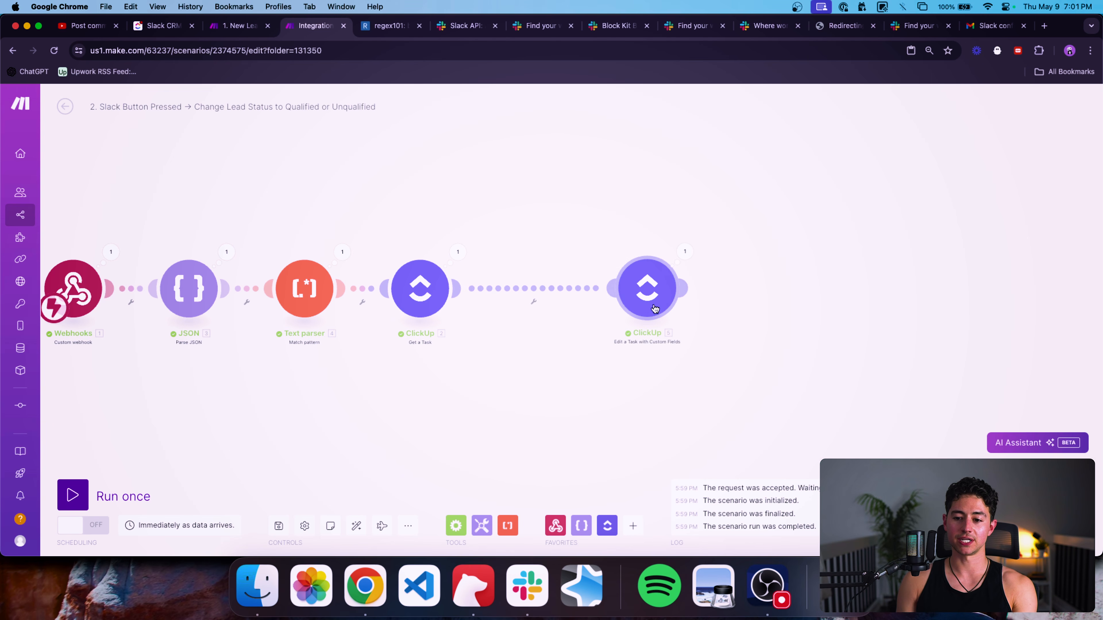
click(656, 309)
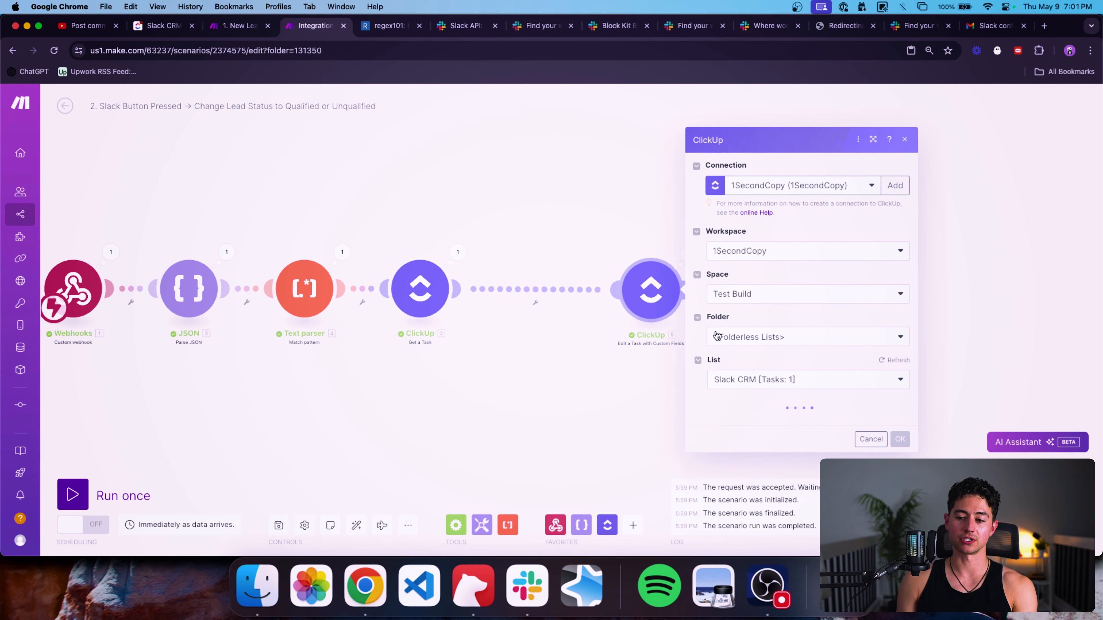
scroll(709, 351, down, 10)
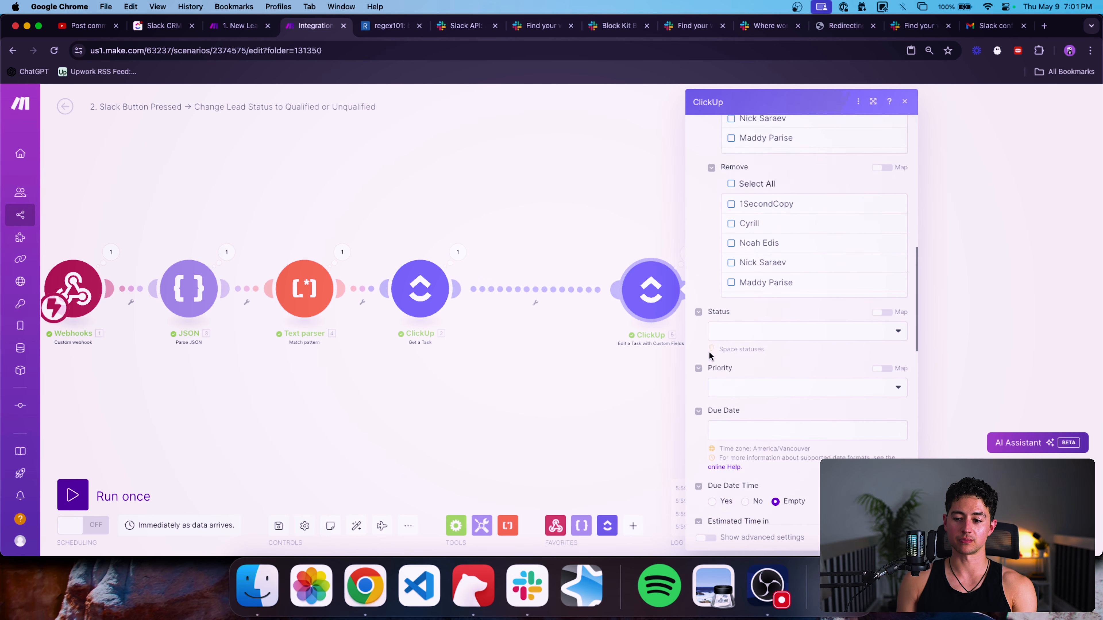
scroll(709, 355, down, 2)
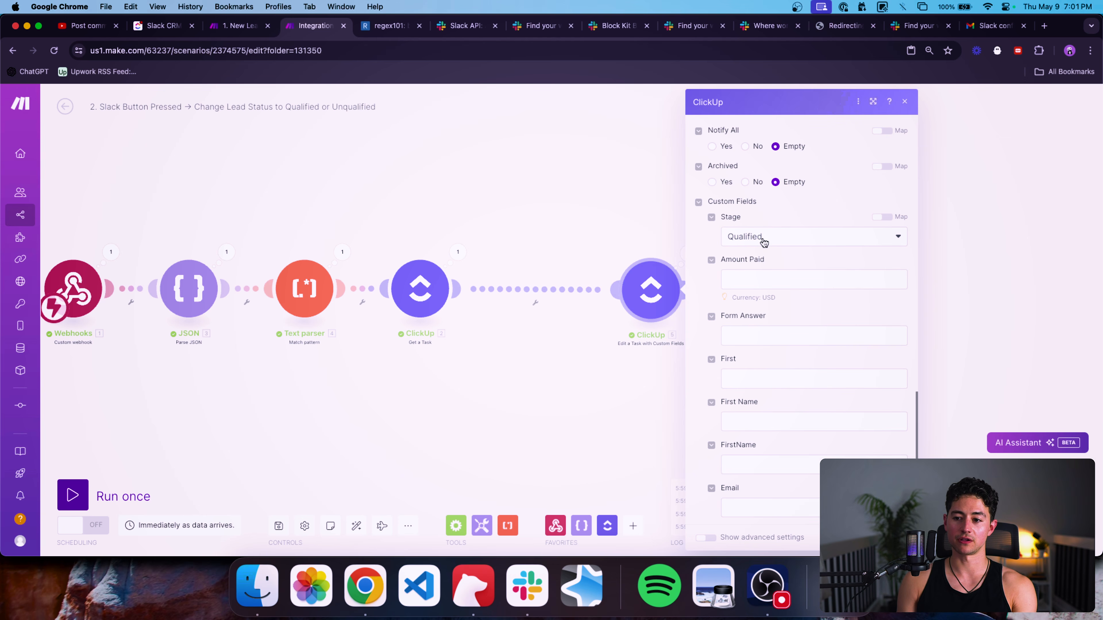
click(753, 241)
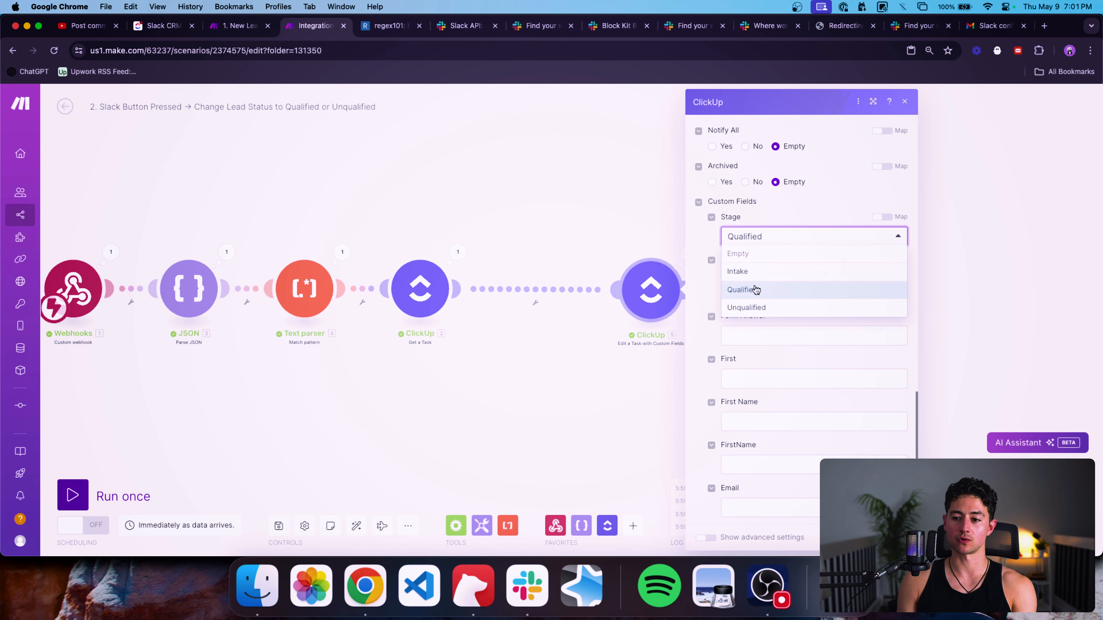
click(585, 235)
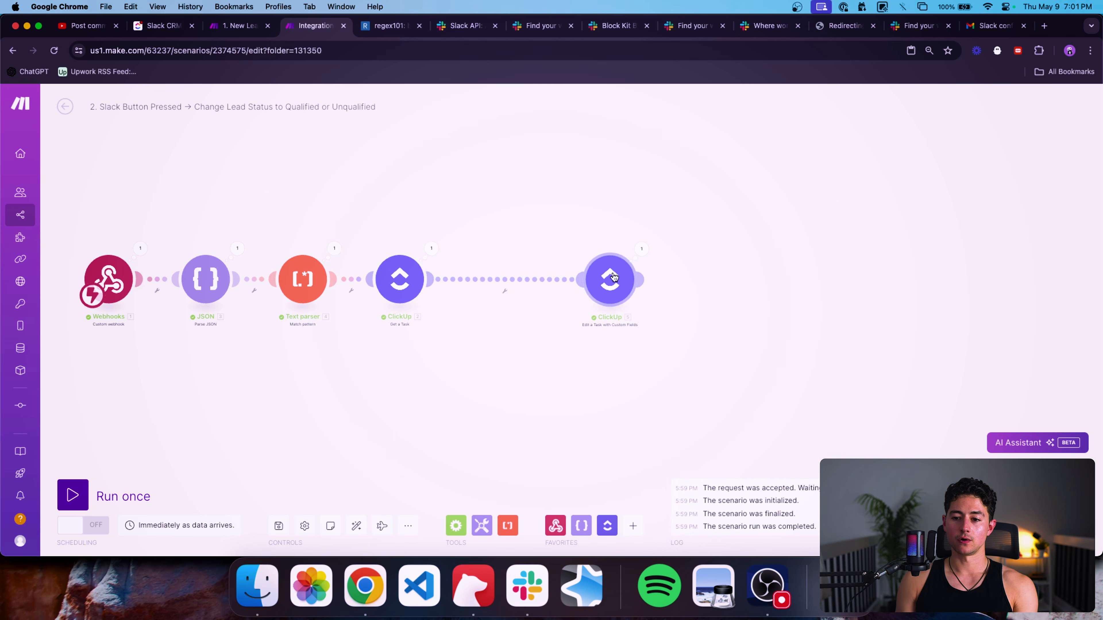
Insert a Router between the ClickUp modules, replacing the direct link from Get a Task.
click(456, 525)
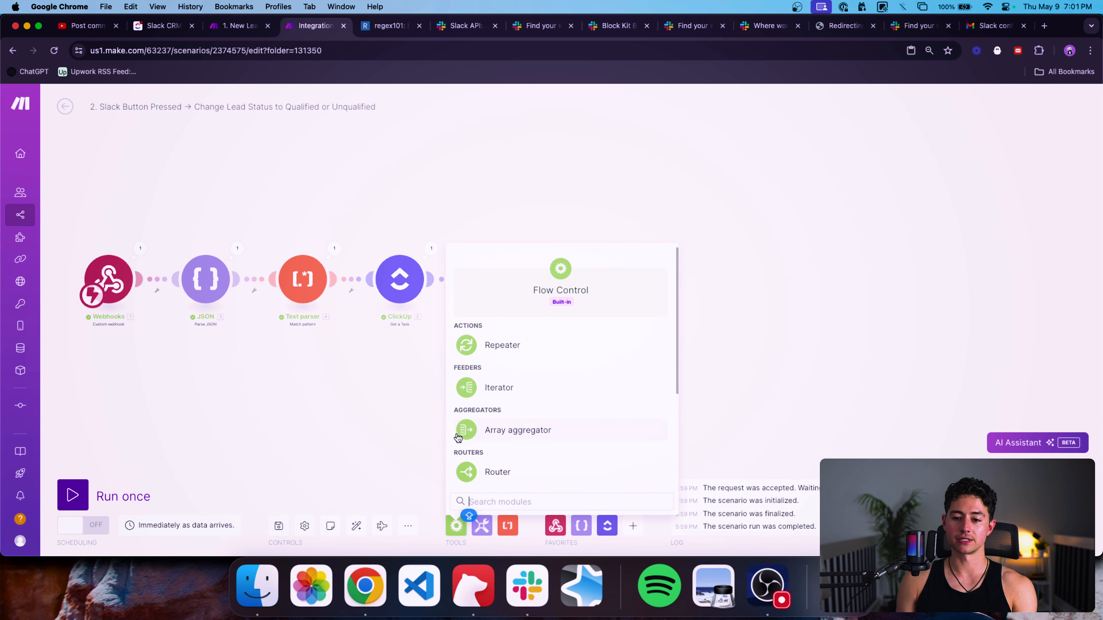
scroll(500, 417, down, 1)
click(504, 450)
drag(494, 455, 508, 286)
right_click(535, 280)
click(558, 308)
drag(432, 279, 612, 206)
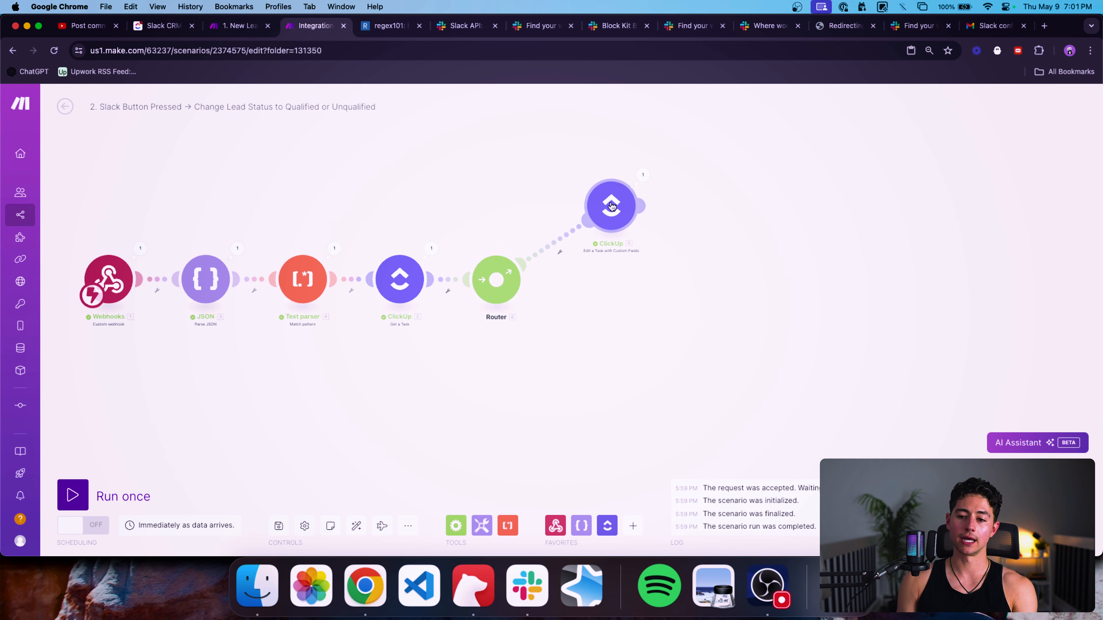
Duplicate the Edit a Task module as a second Router branch and arrange both branches.
key(super+c)
key(super+v)
drag(843, 401, 811, 343)
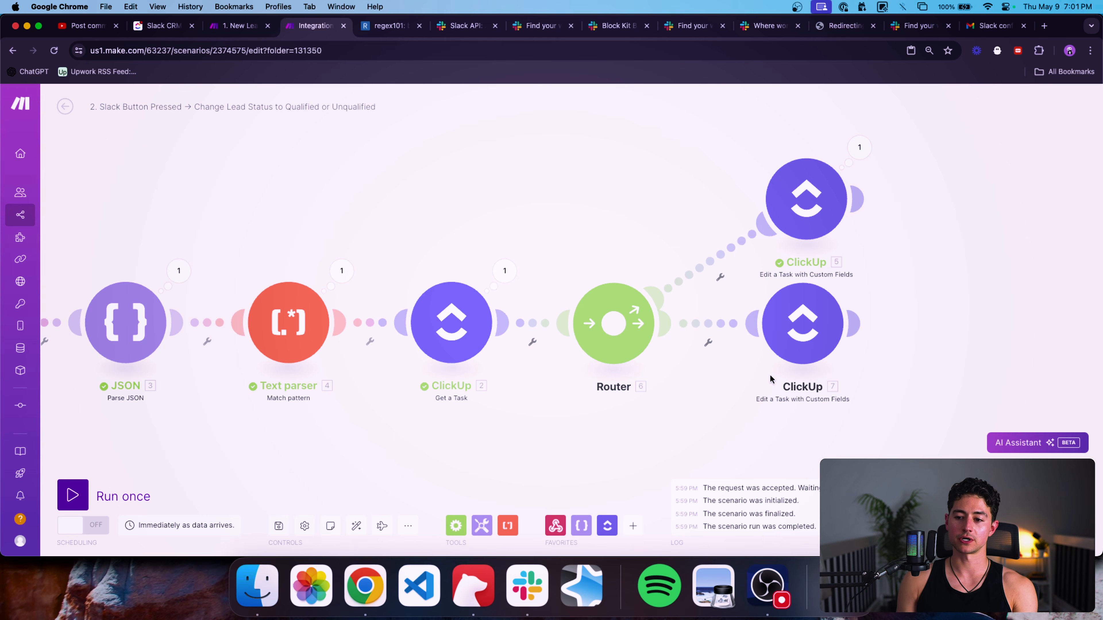
scroll(770, 378, down, 3)
drag(840, 376, 764, 209)
mouse_move(786, 248)
mouse_down()
mouse_move(769, 248)
mouse_move(786, 241)
mouse_up()
click(868, 278)
drag(875, 301, 716, 263)
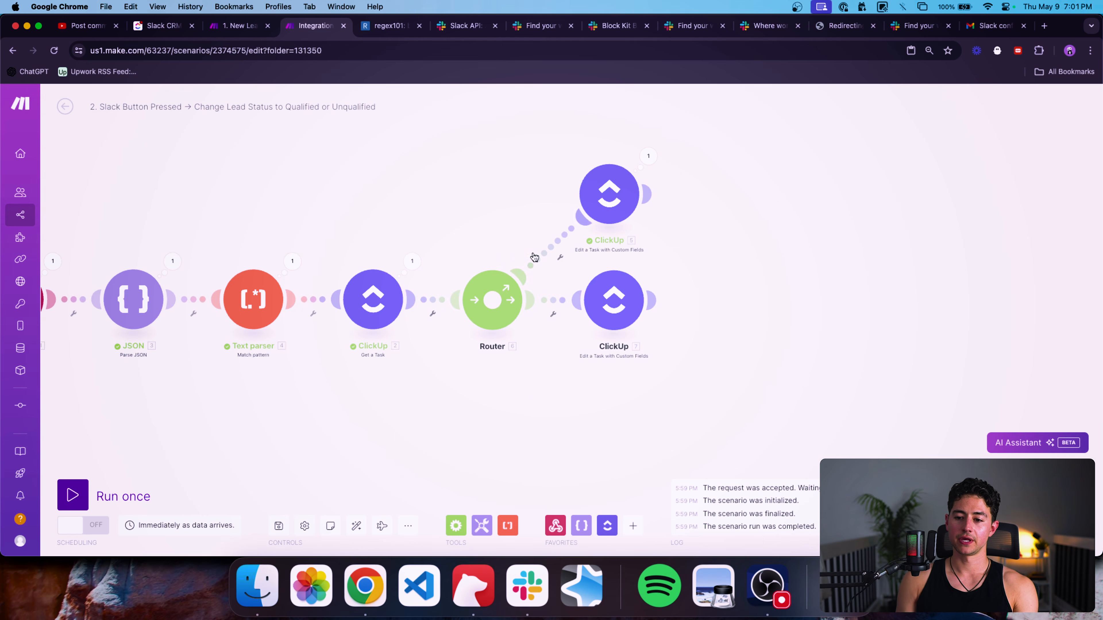
click(551, 251)
click(635, 274)
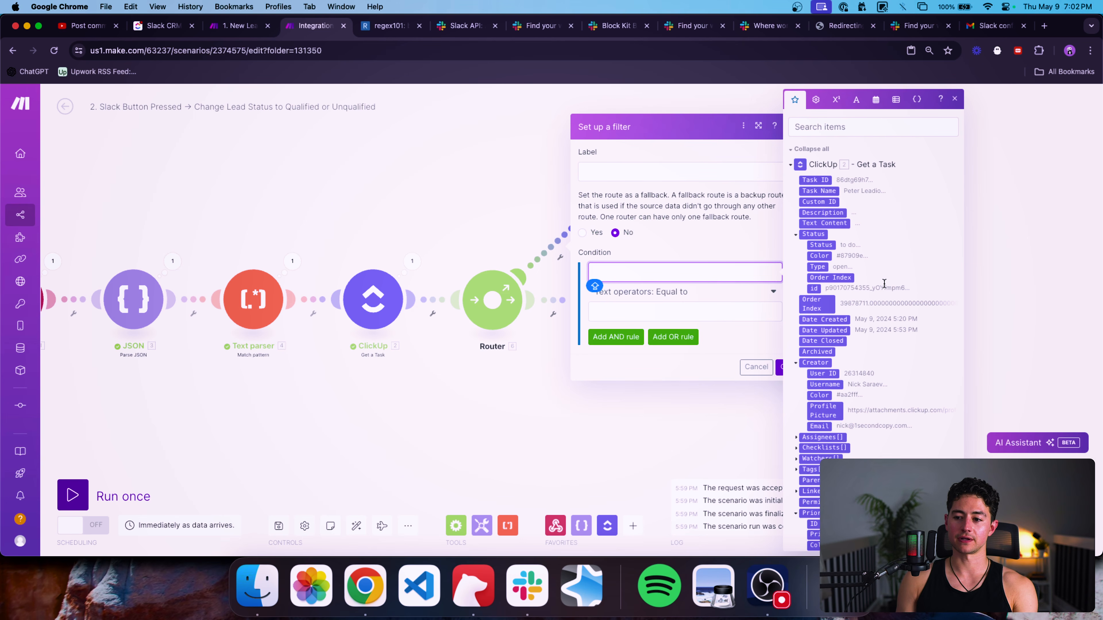
Add a QUALIFIED? filter on the upper route: actions[] value equals qualified.
scroll(884, 282, down, 3)
scroll(884, 283, down, 10)
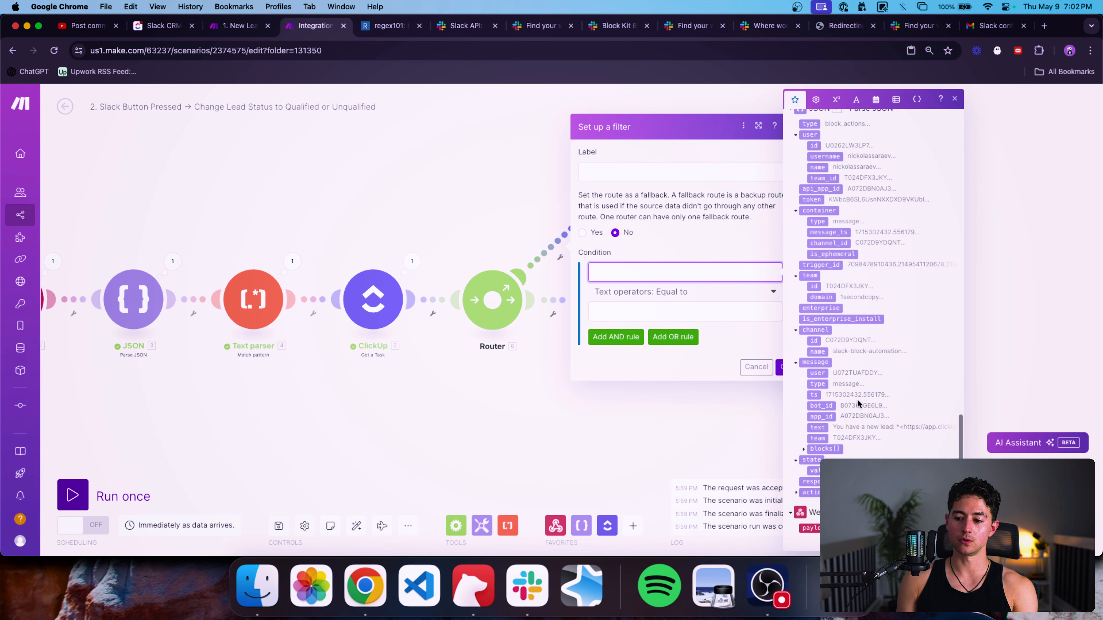
scroll(811, 464, down, 3)
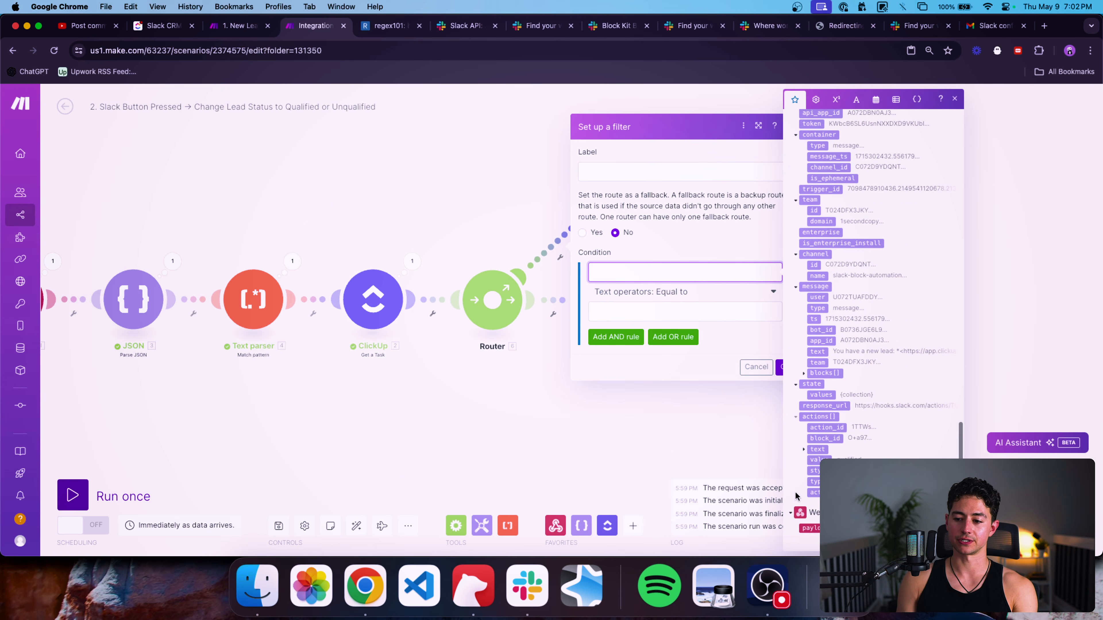
click(814, 459)
click(678, 311)
text(Q)
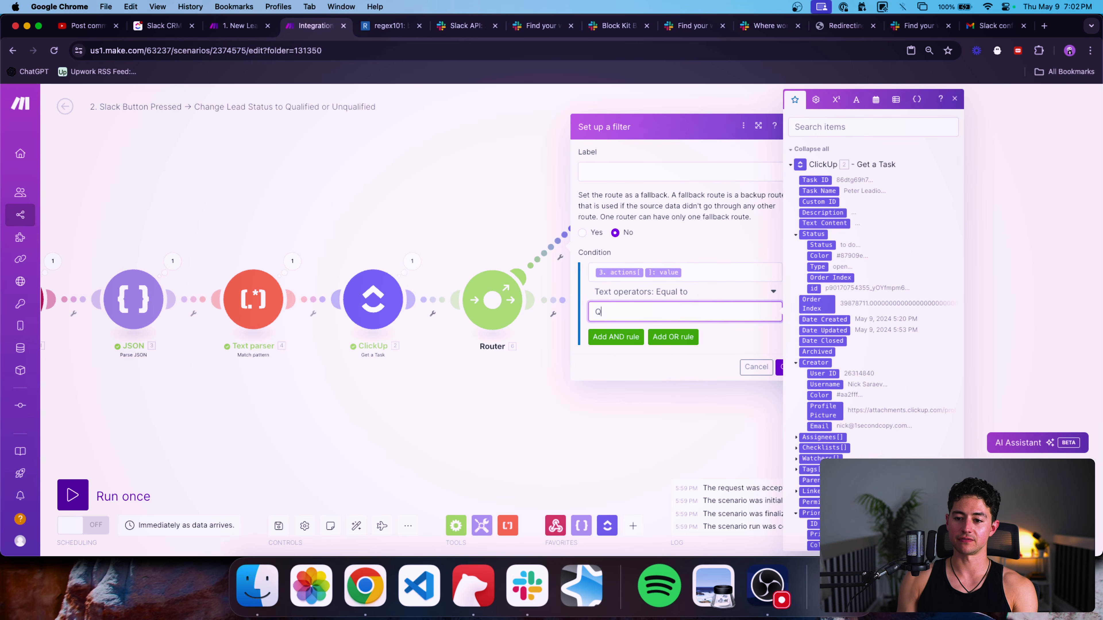
click(644, 170)
text(QUALIFIED?)
click(777, 365)
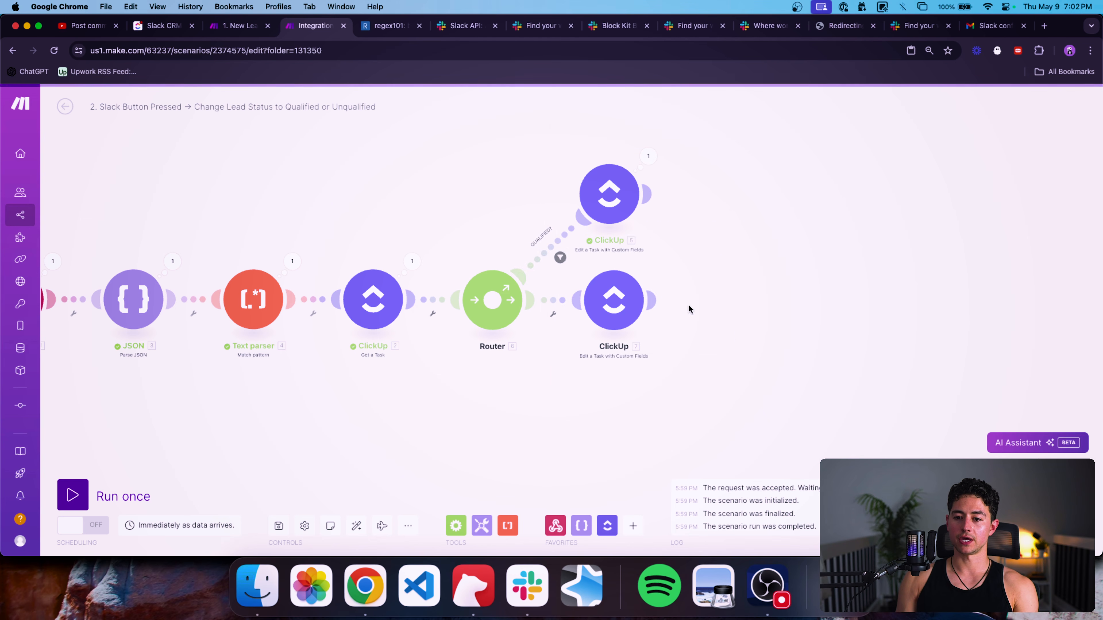
Reopen the QUALIFIED? filter to verify its condition, closing it unchanged.
click(541, 254)
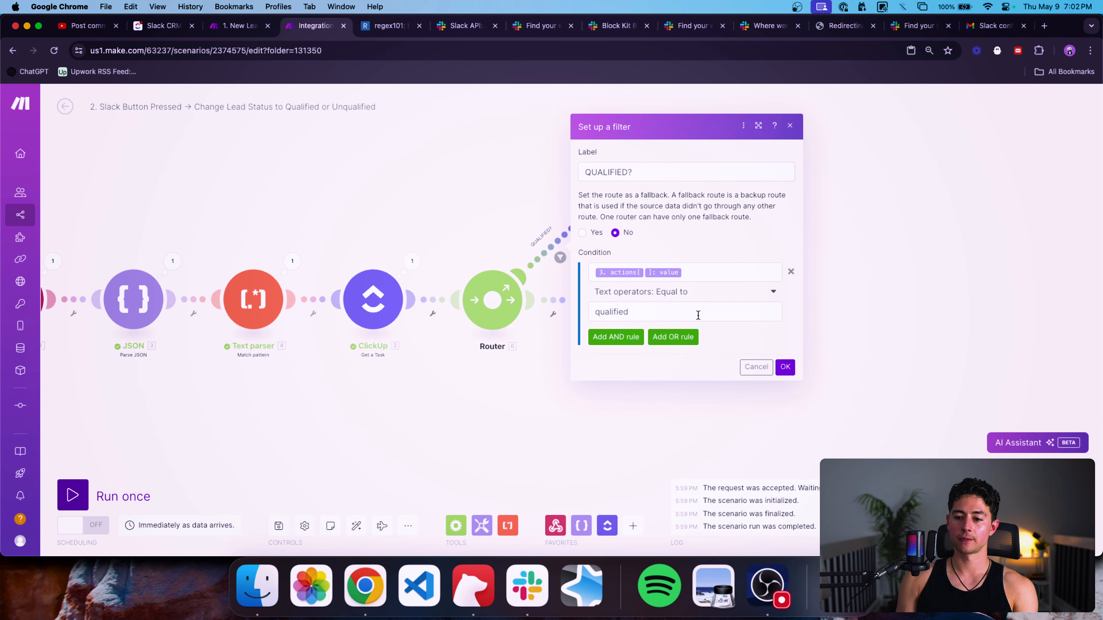
click(697, 313)
drag(697, 275, 503, 354)
click(503, 355)
Add an UNQUALIFIED? filter on the lower route: actions[] value equals unqualified.
click(546, 307)
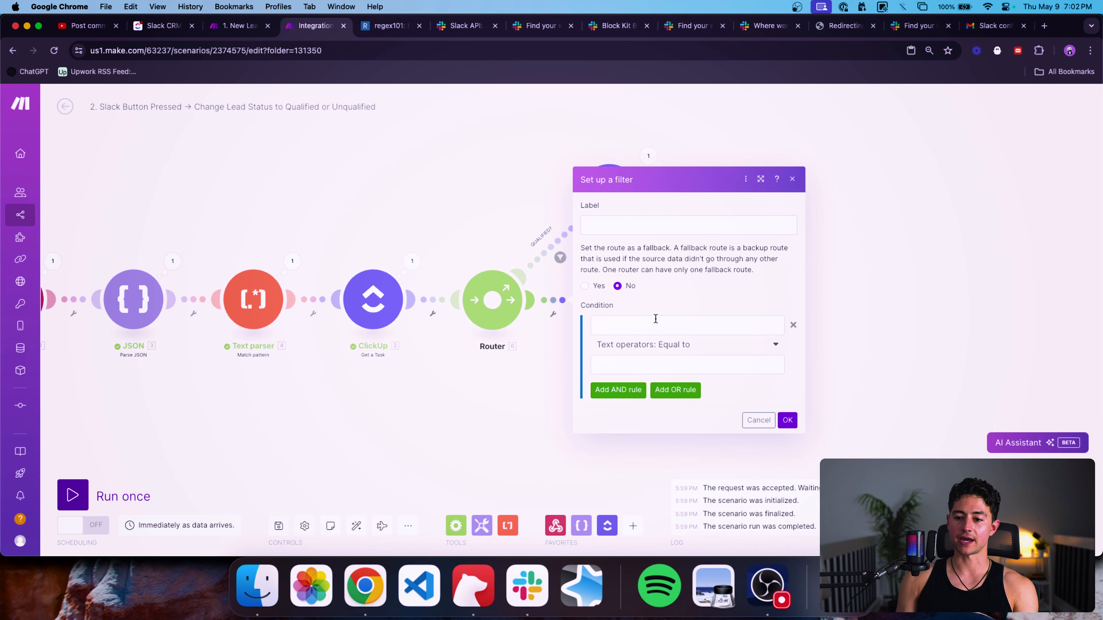
click(678, 325)
click(679, 364)
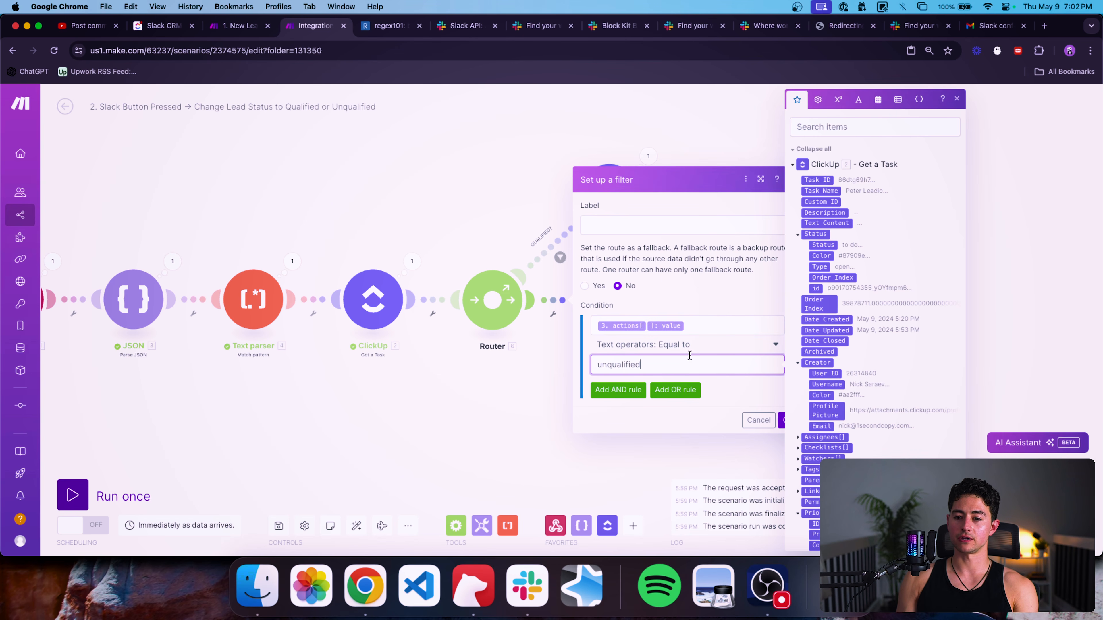
click(694, 225)
text(UNQUALIFIED?)
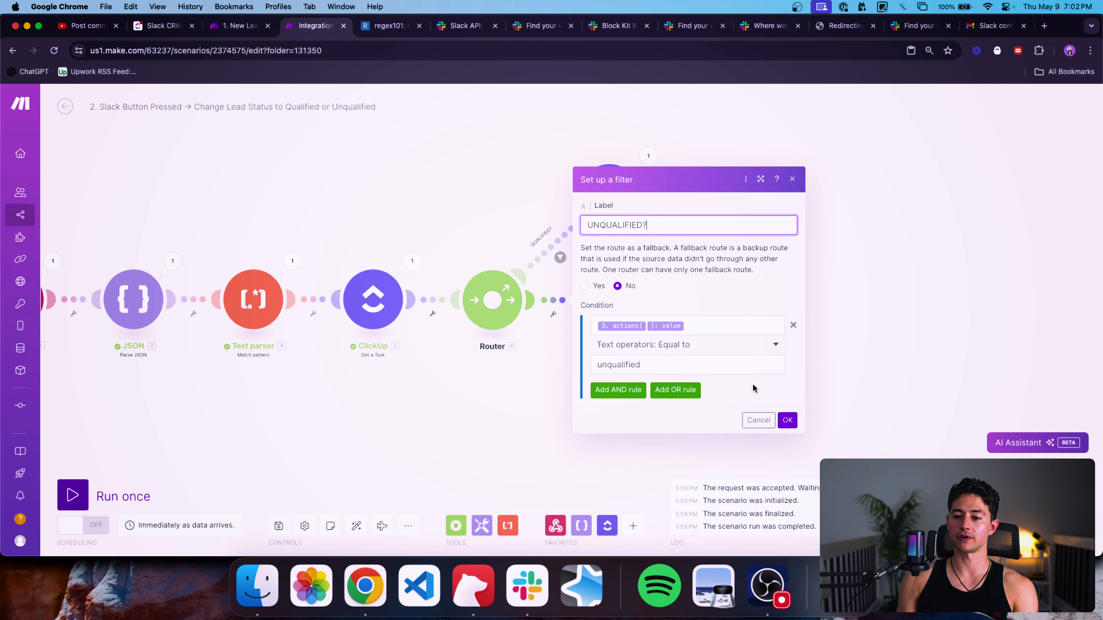
click(787, 420)
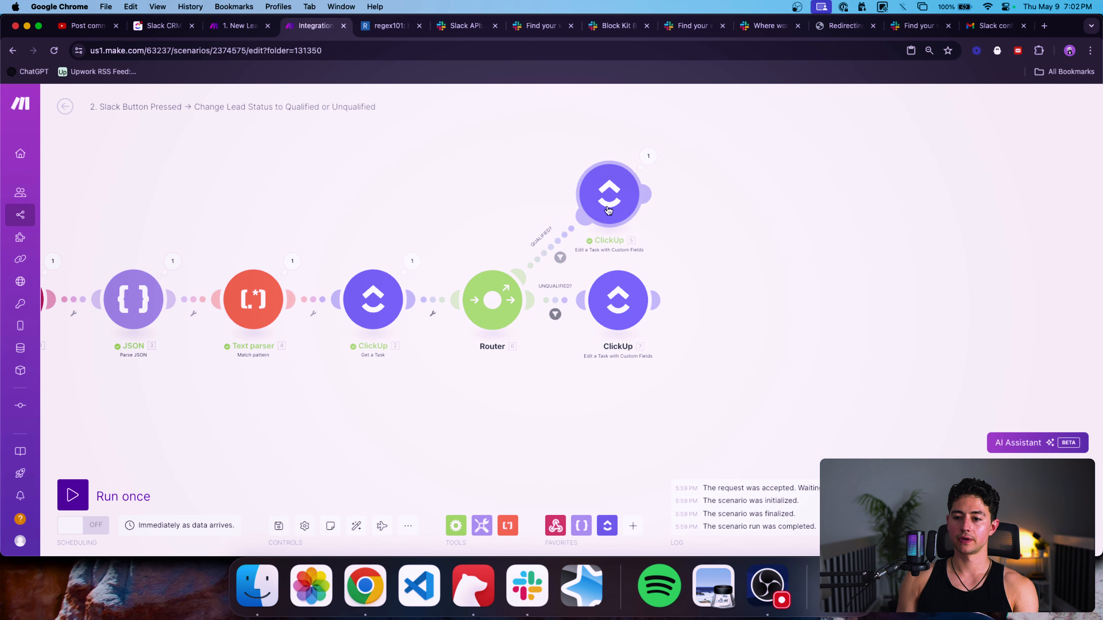
Set the lower Edit a Task module's Stage custom field to Unqualified.
click(625, 299)
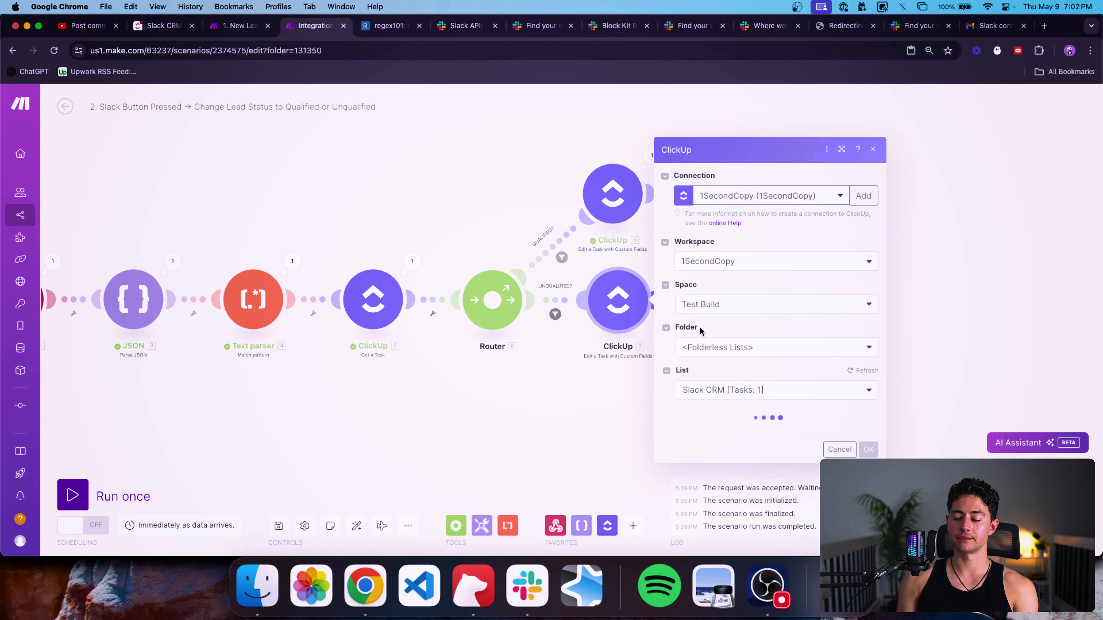
scroll(677, 328, down, 15)
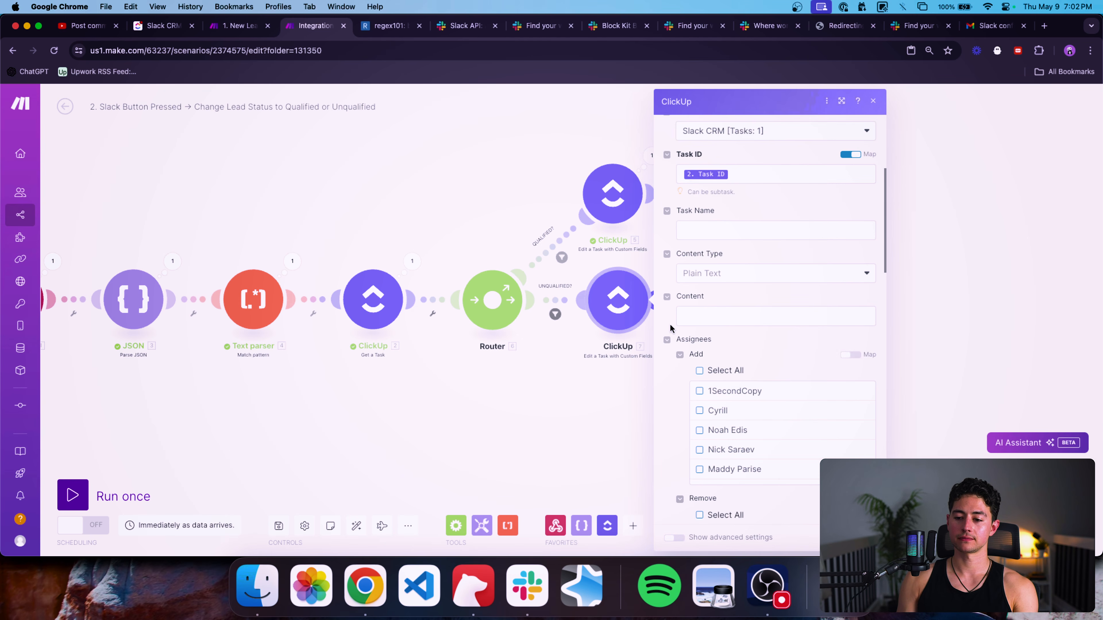
scroll(703, 261, down, 3)
click(743, 174)
click(733, 245)
click(861, 538)
Tidy the scenario layout and start Run once to await a Slack button press.
drag(752, 375, 639, 366)
scroll(752, 365, down, 5)
scroll(569, 344, up, 3)
drag(565, 257, 564, 258)
drag(464, 223, 492, 222)
click(73, 495)
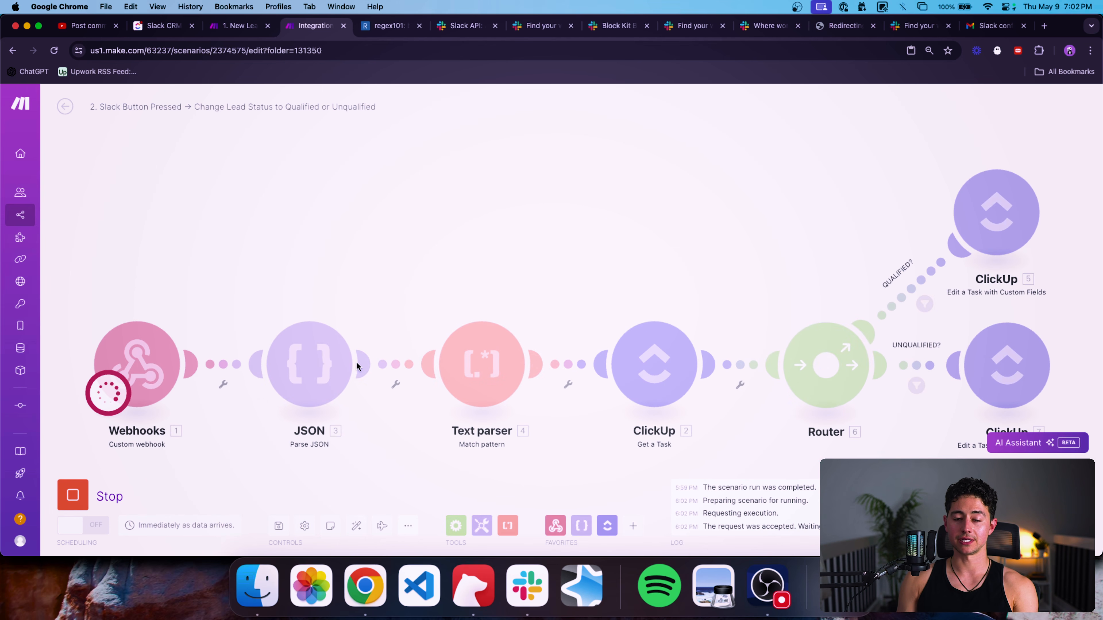
Deny the test lead in Slack, making it Unqualified, then Run once the New Lead scenario.
click(173, 34)
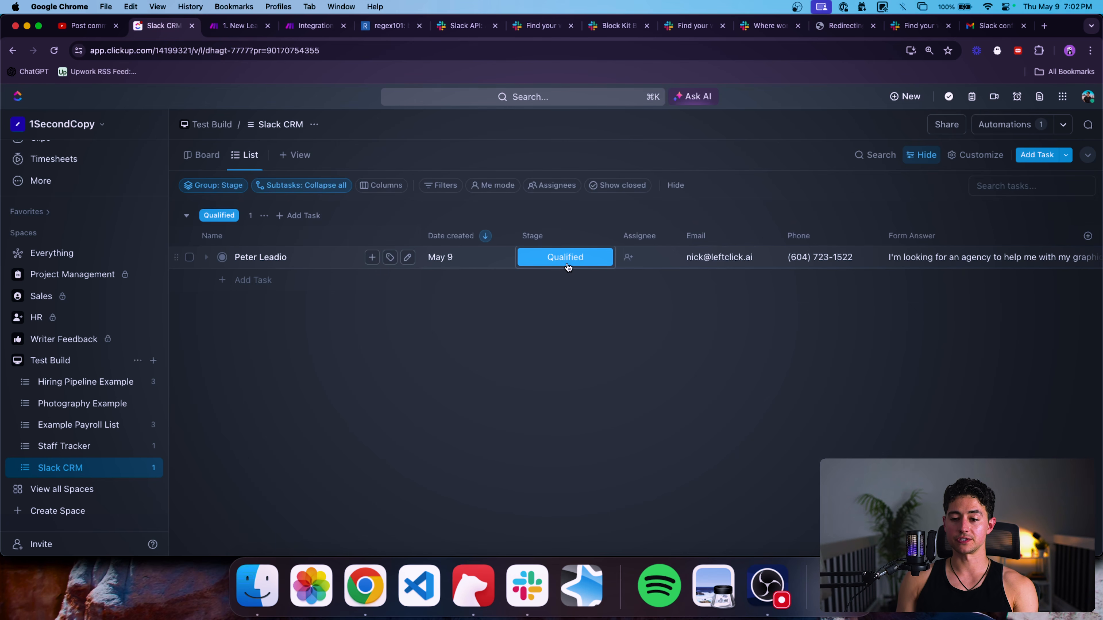
key(super+Tab)
click(416, 425)
key(super+Tab)
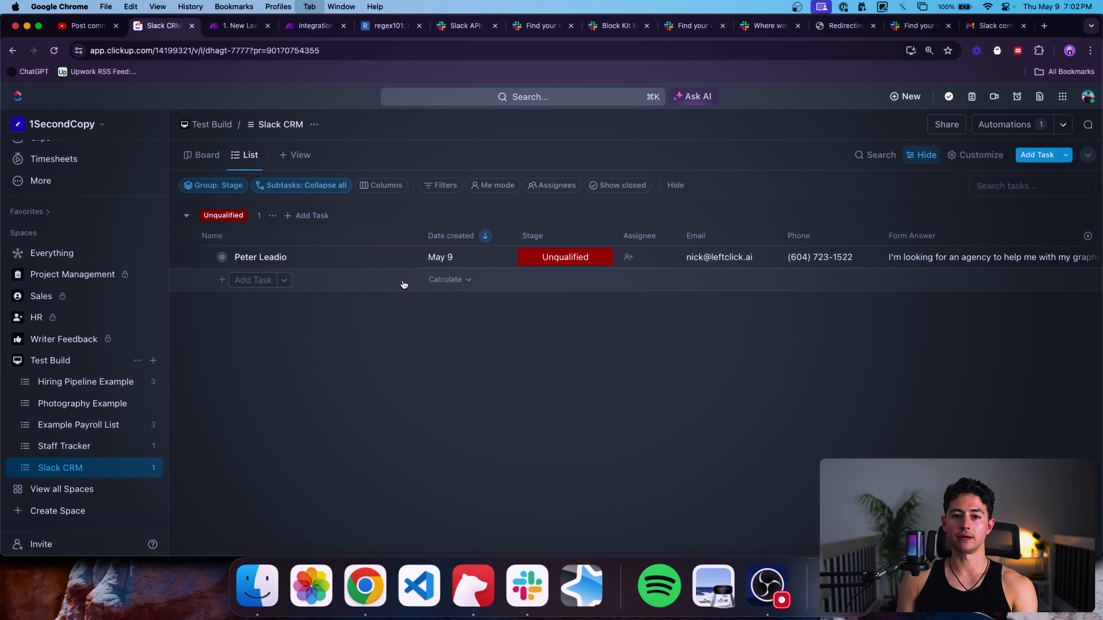
key(ctrl+Tab)
click(73, 495)
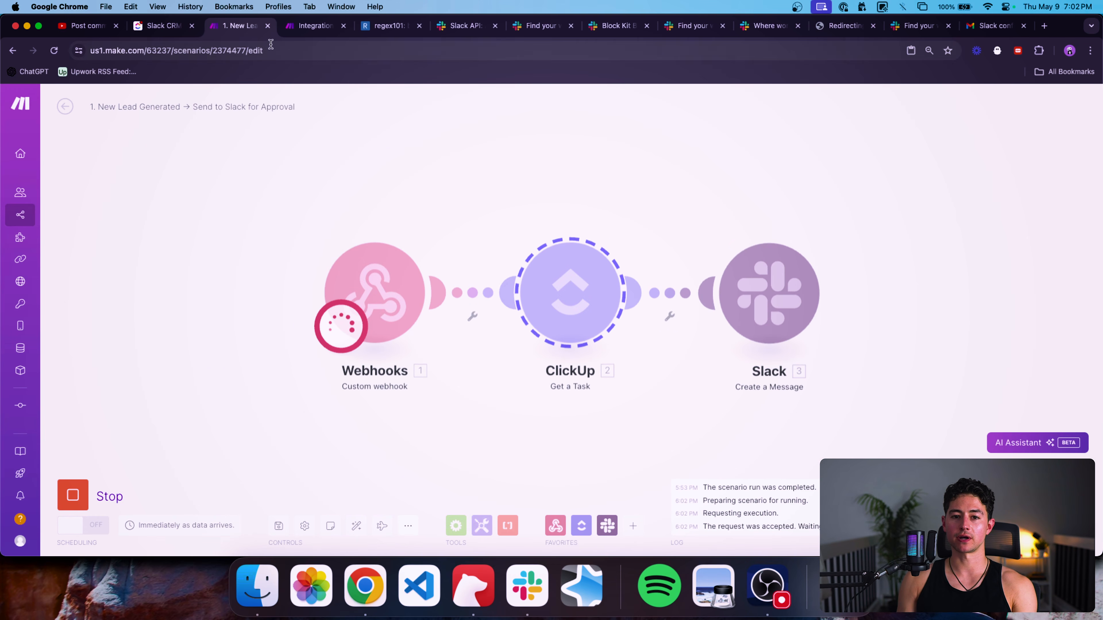
Return to ClickUp's Slack CRM list after glancing at the YouTube Studio comments.
key(ctrl+shift+Tab)
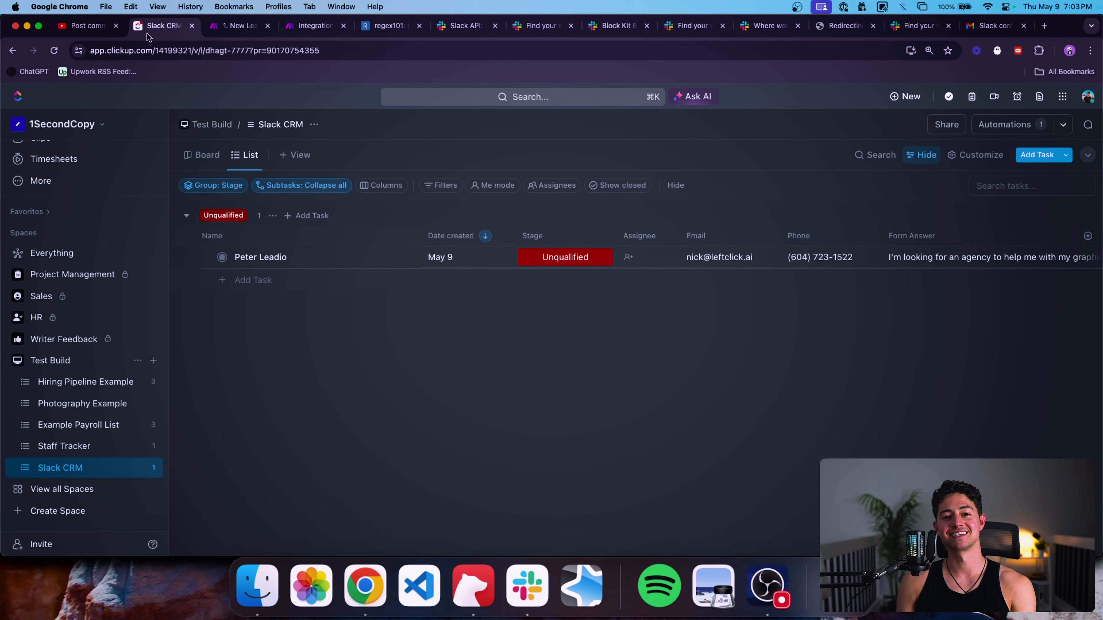
click(94, 28)
scroll(303, 191, down, 2)
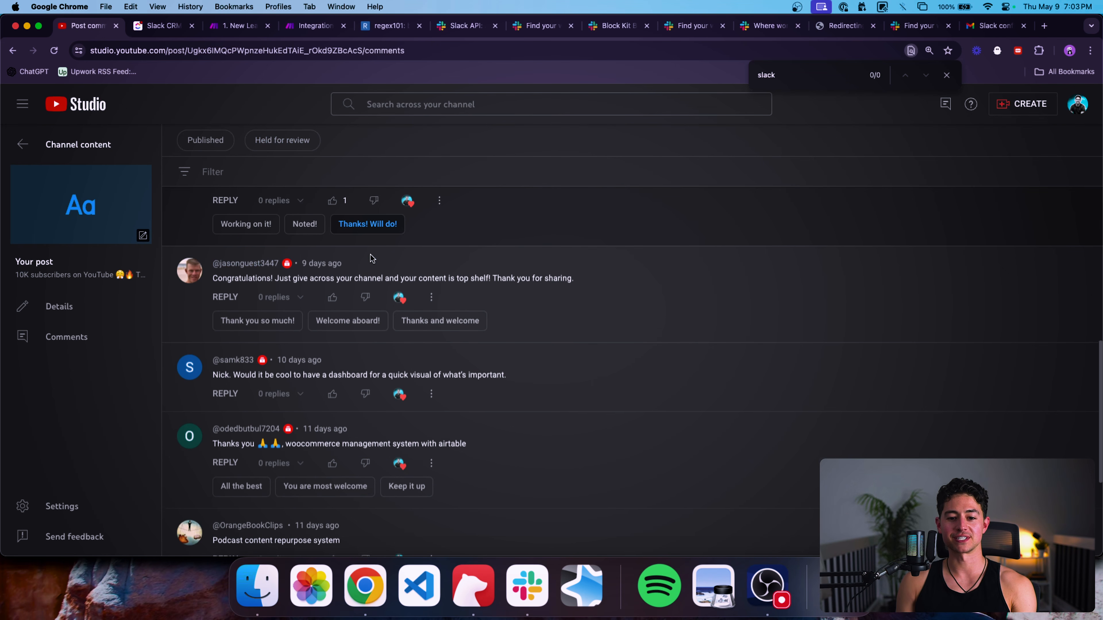
scroll(234, 237, up, 5)
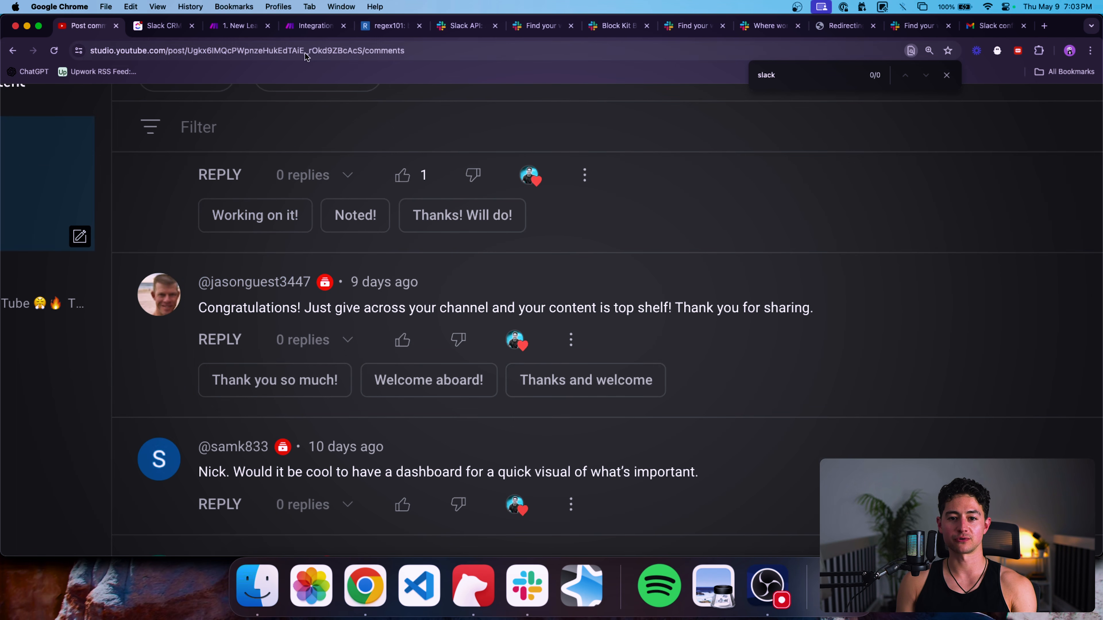
key(ctrl+Tab)
Create a new lead task in the Slack CRM list, entering the lead's name.
click(258, 279)
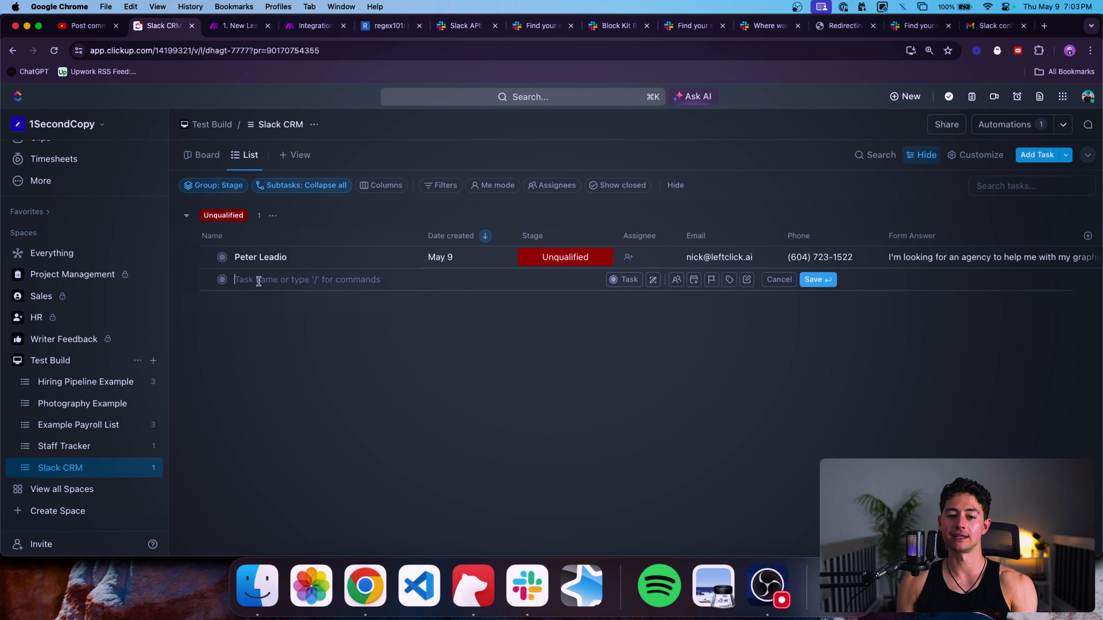
click(322, 229)
click(357, 213)
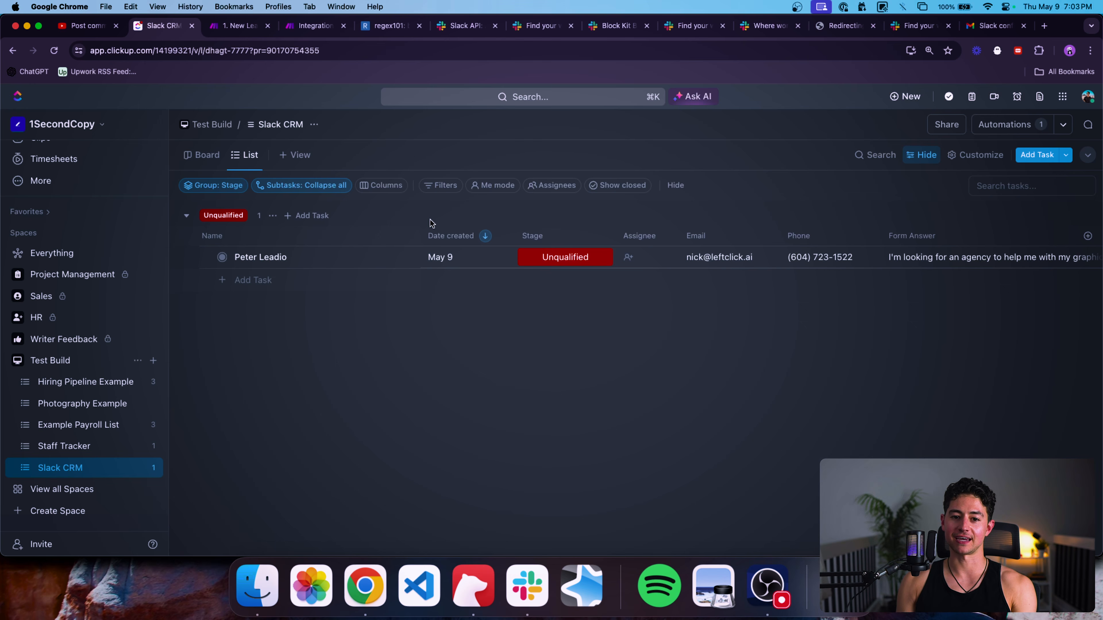
click(1037, 155)
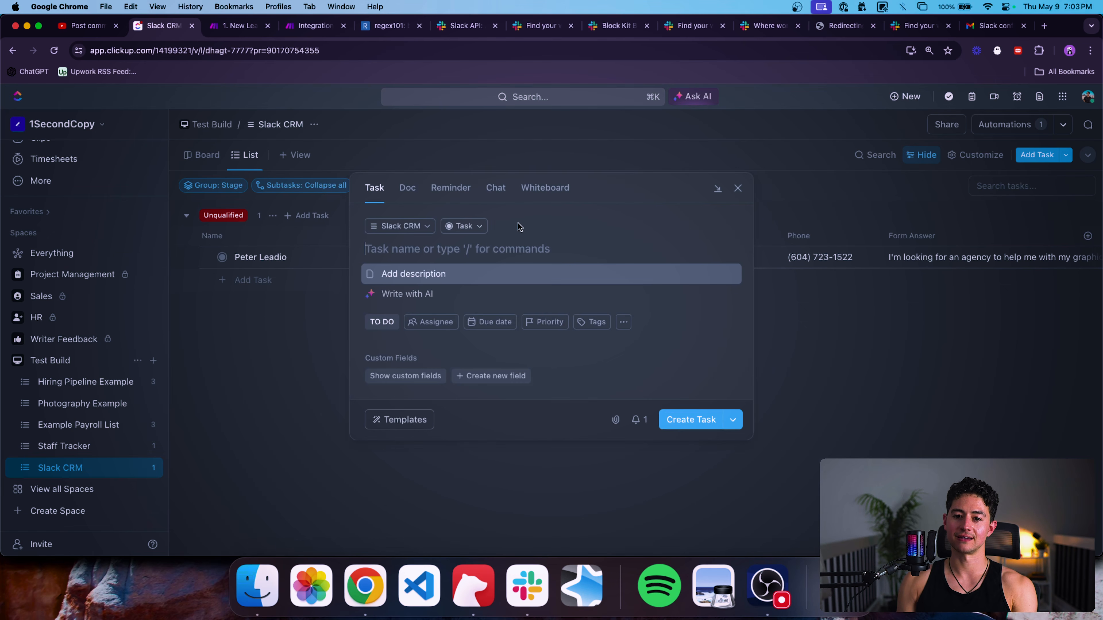
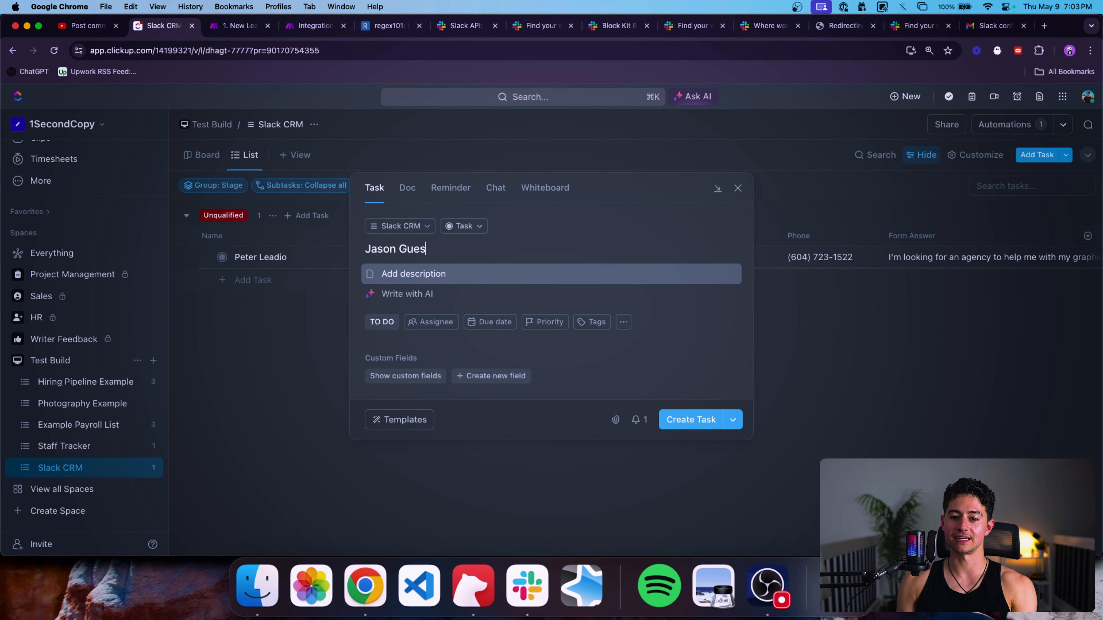
key(Down)
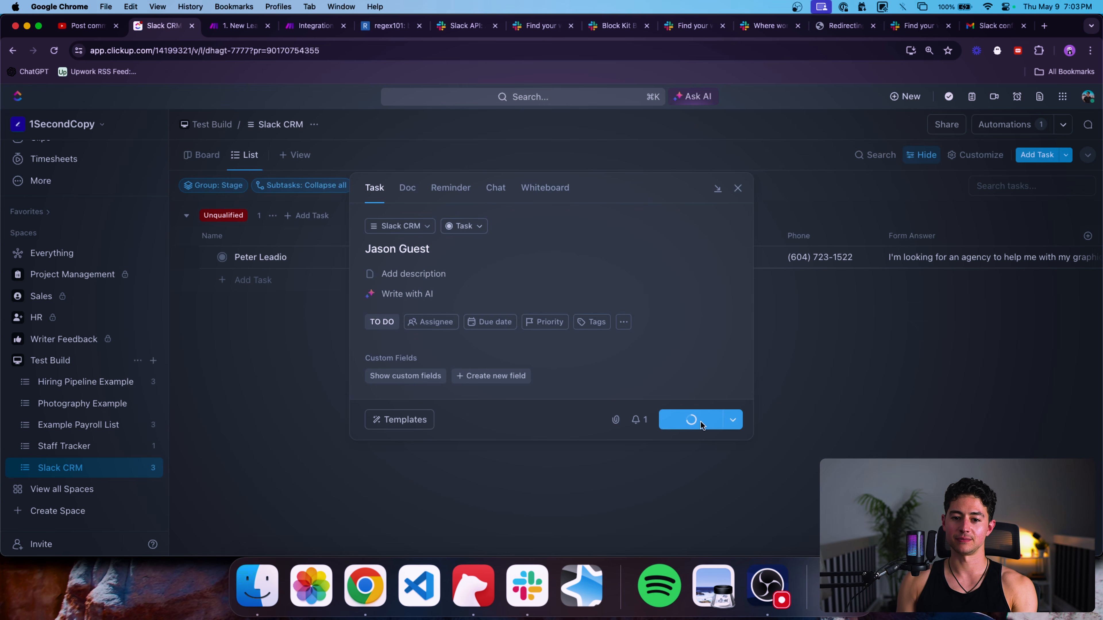
click(701, 421)
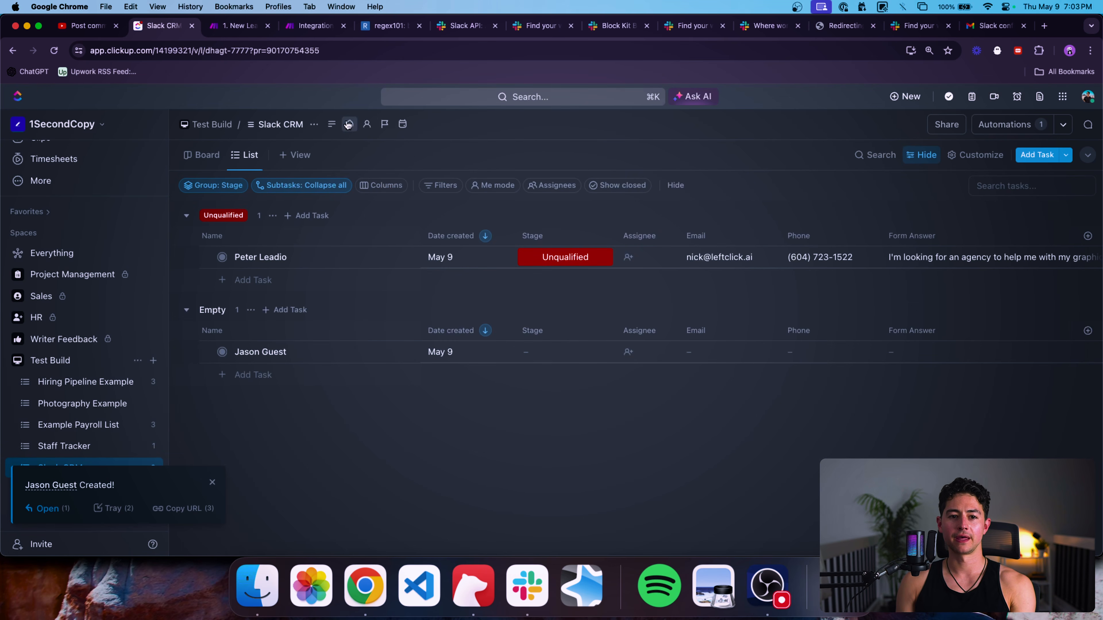
Fill in the new lead's Email and Phone cells with the contact's details.
click(89, 27)
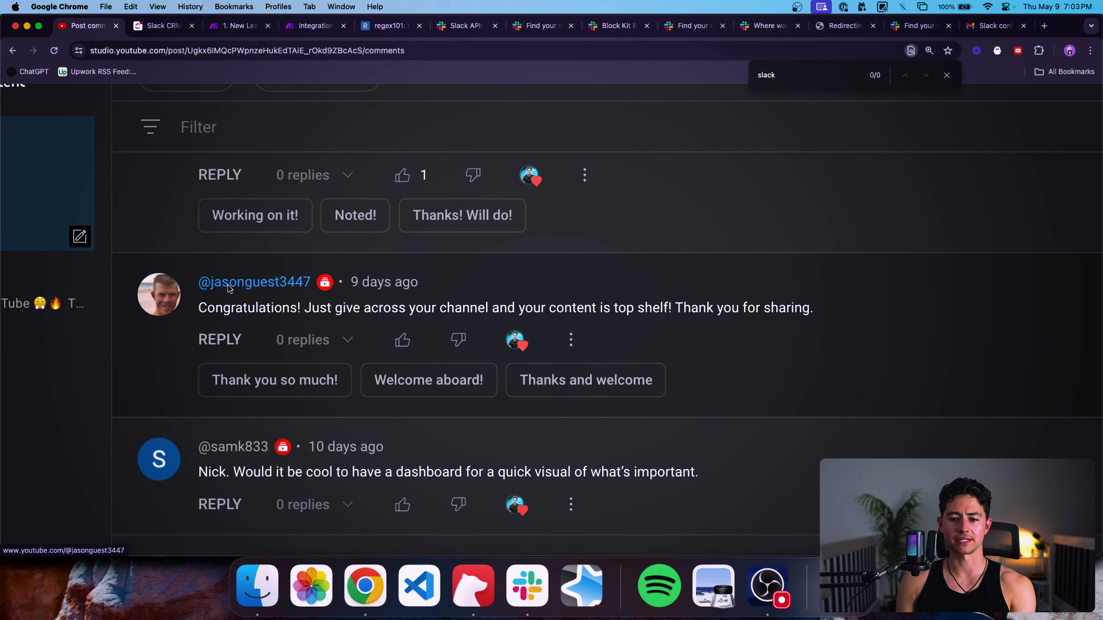
key(ctrl+Tab)
click(729, 351)
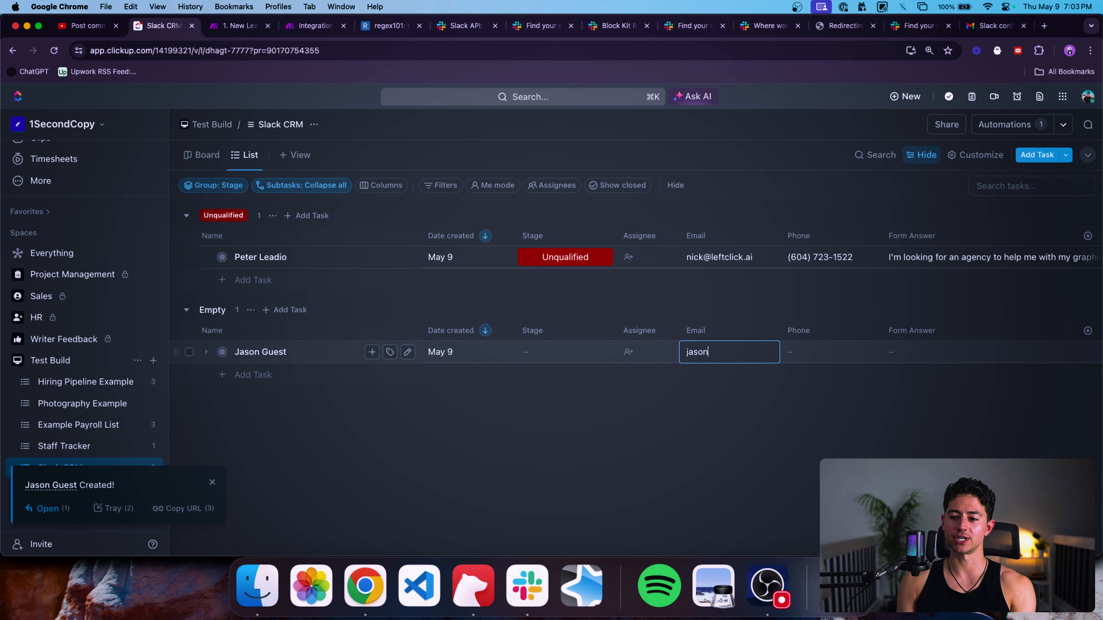
key(Return)
click(830, 350)
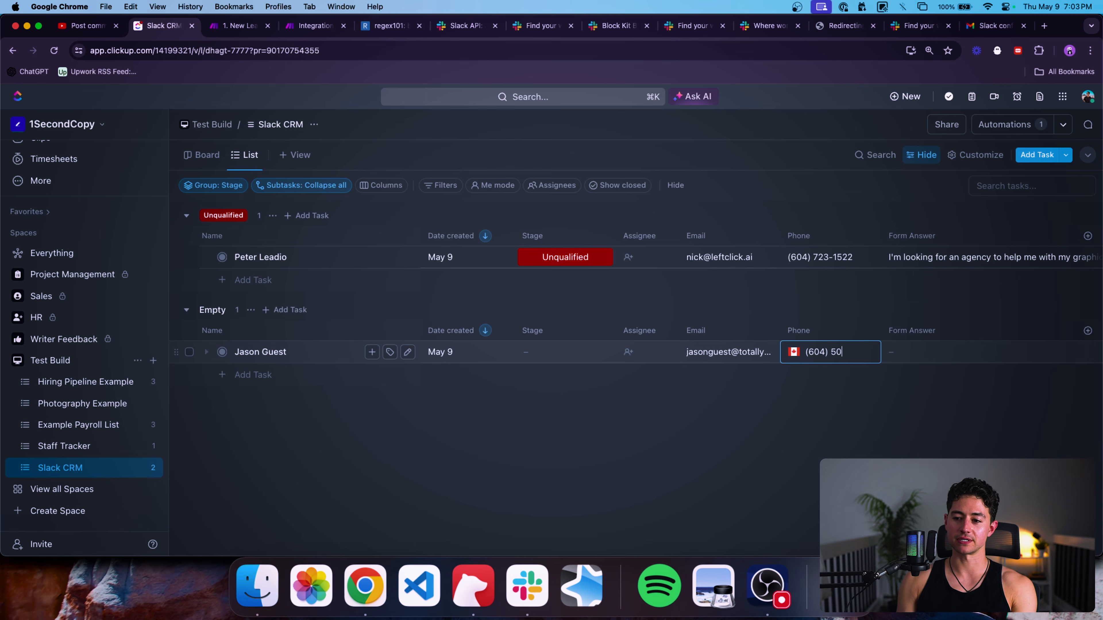
key(Return)
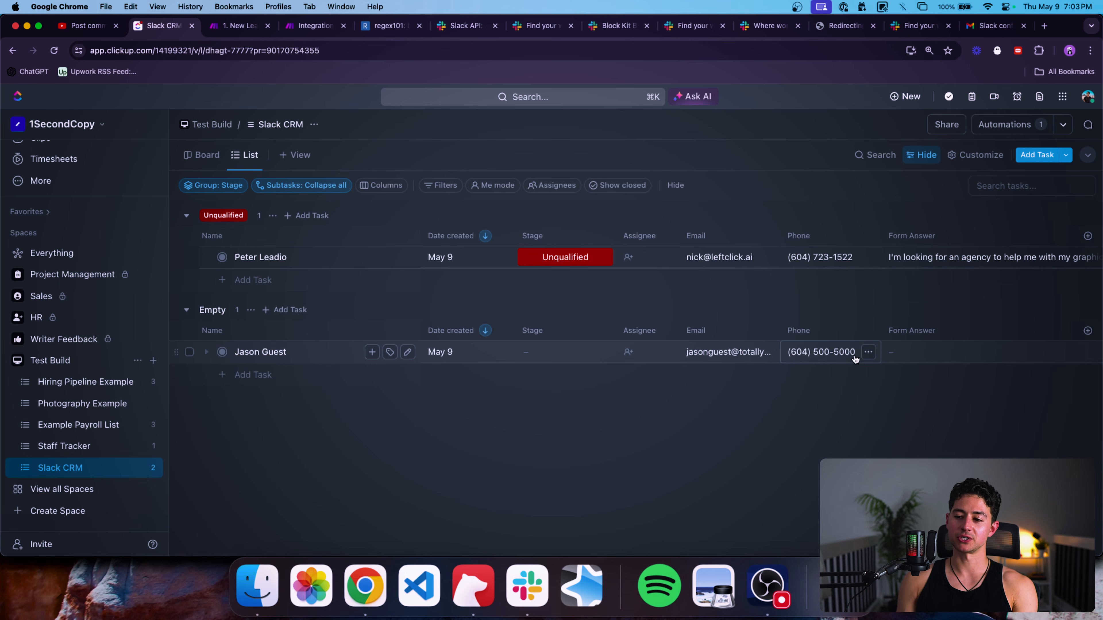
Enter the lead's Form Answer text and set its Stage to Intake.
click(905, 353)
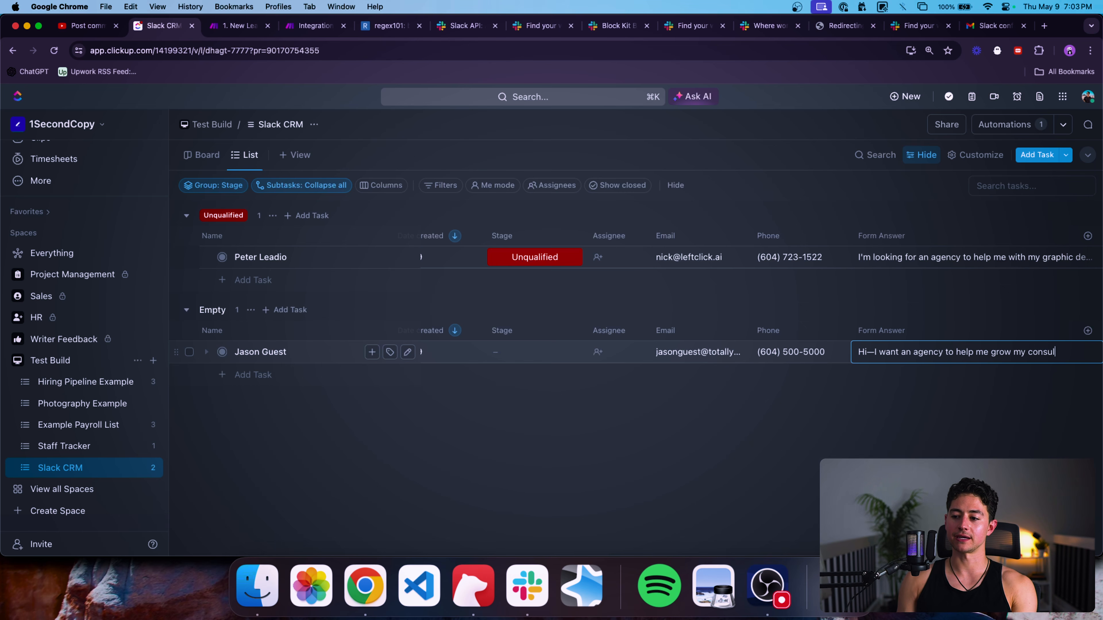
key(Return)
scroll(771, 371, left, 1)
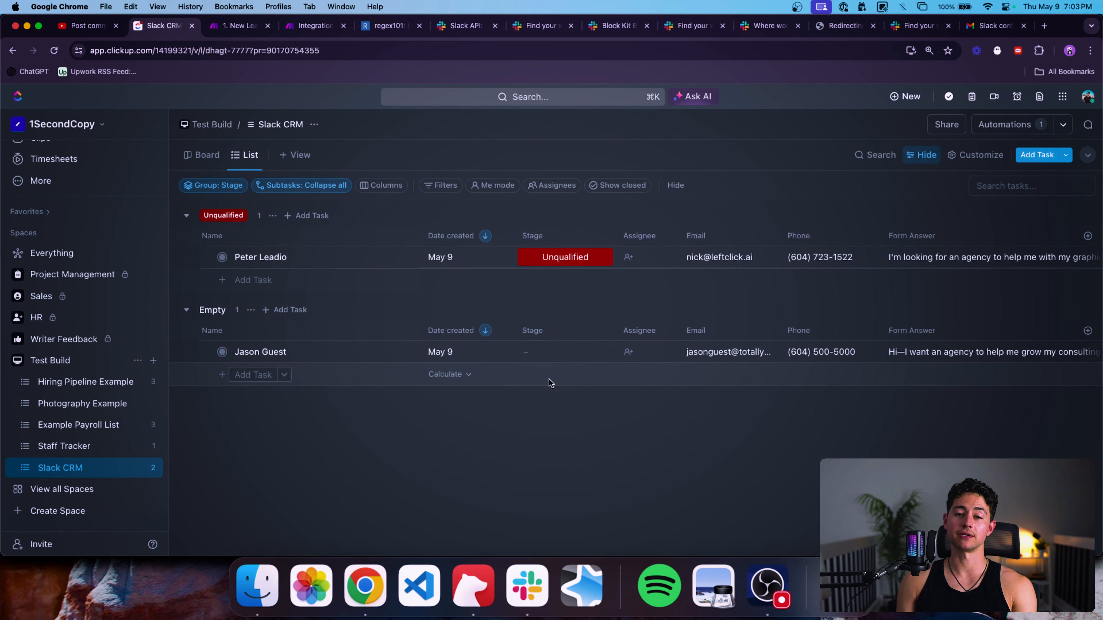
click(535, 353)
click(591, 454)
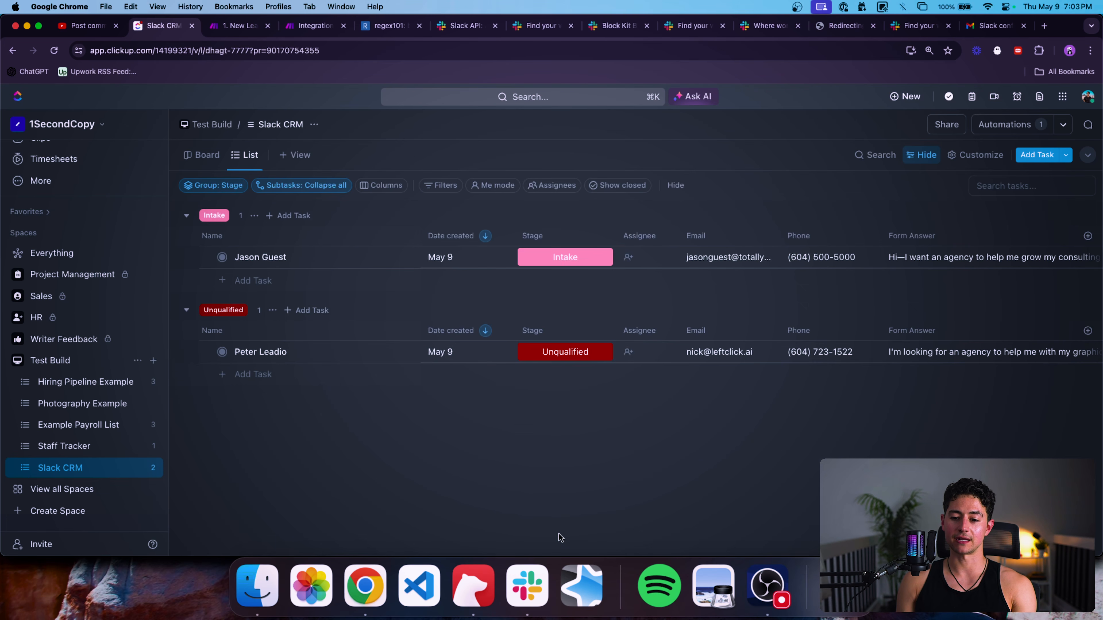
click(536, 566)
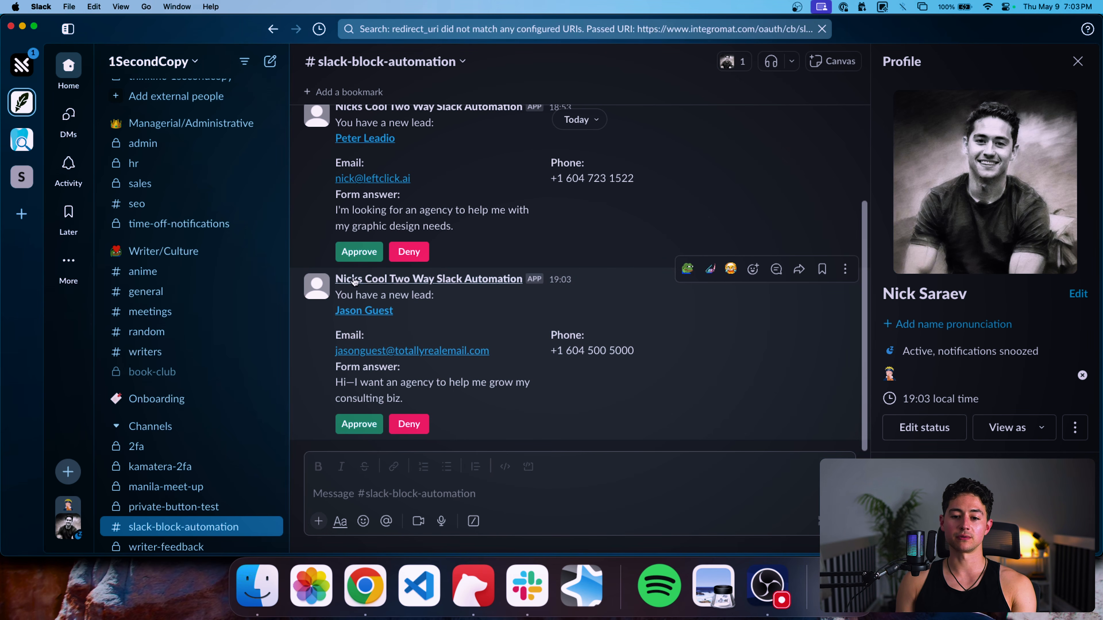
Open the second lead's ClickUp task from its Slack message, then return to the Slack CRM list.
click(365, 311)
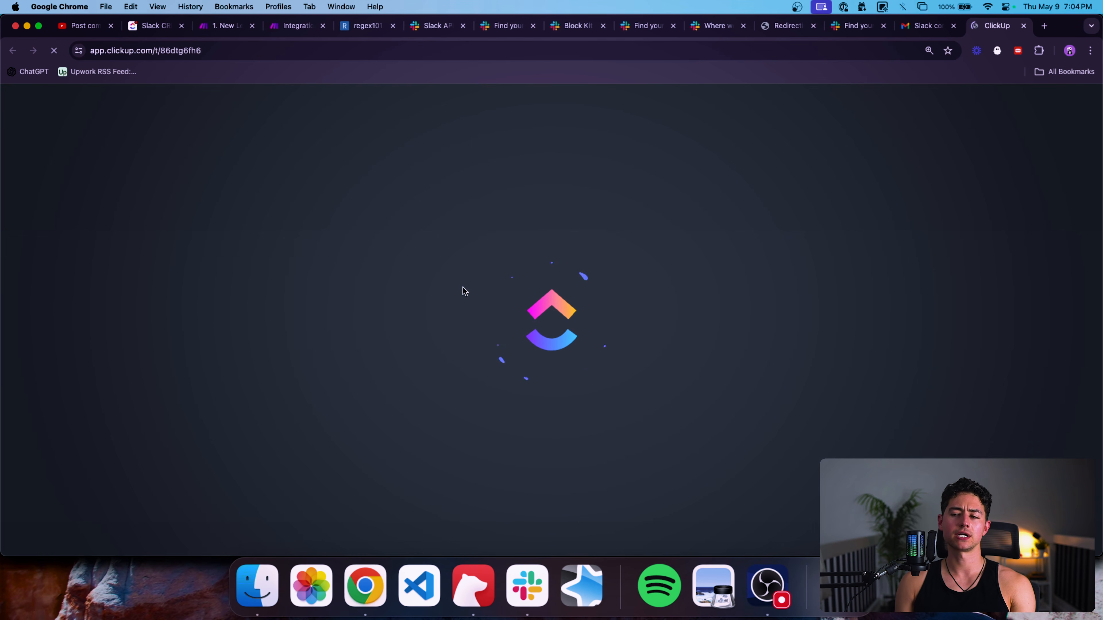
scroll(647, 323, down, 3)
scroll(534, 356, up, 3)
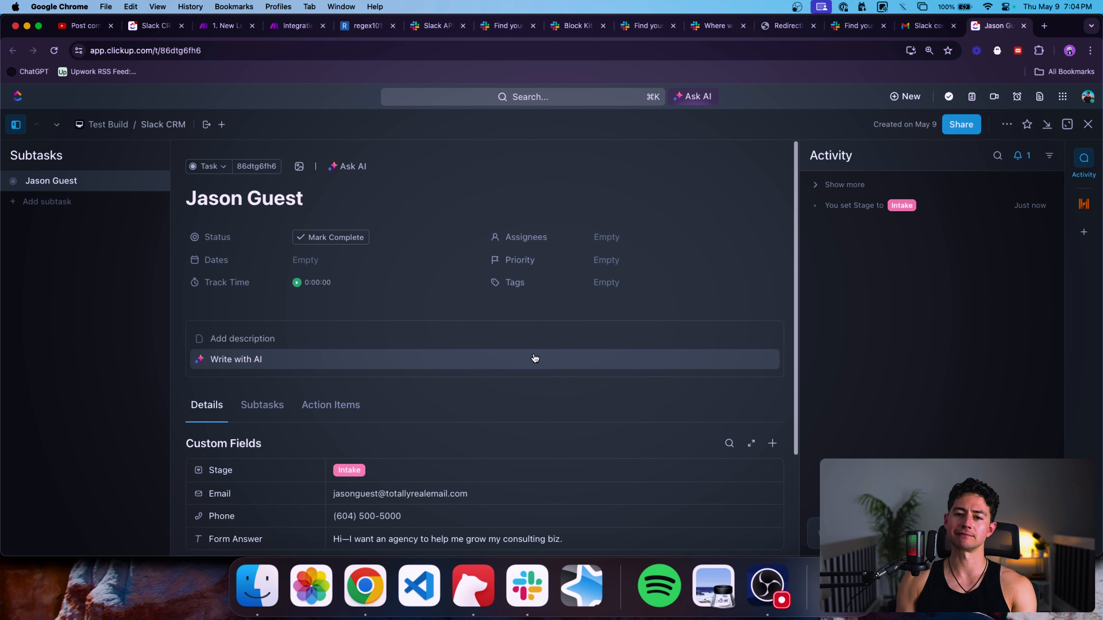
key(super+w)
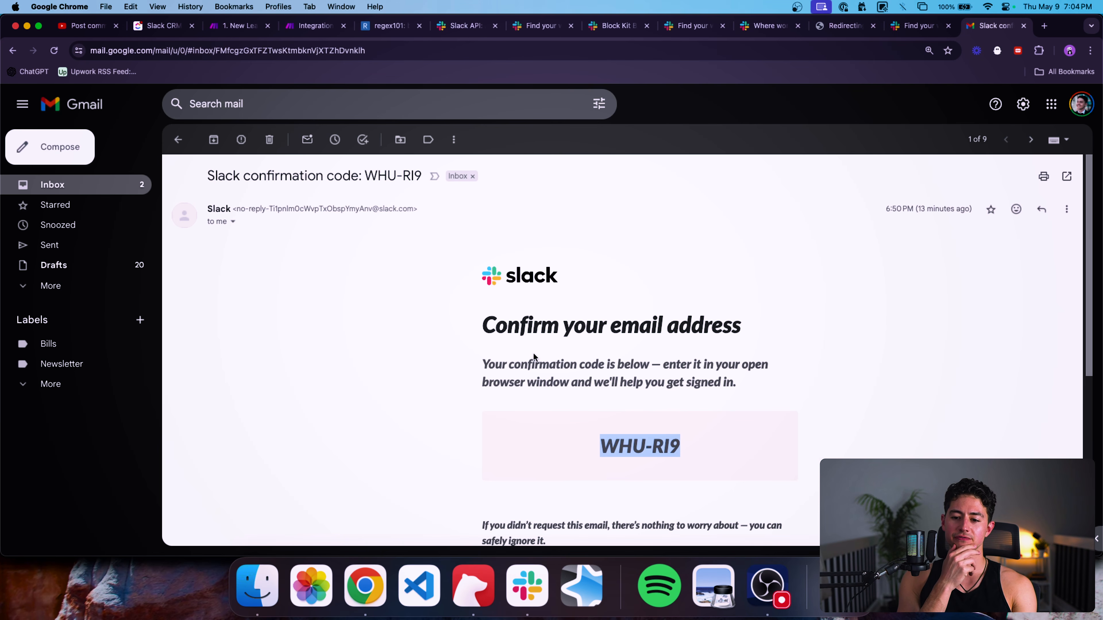
key(super+Tab)
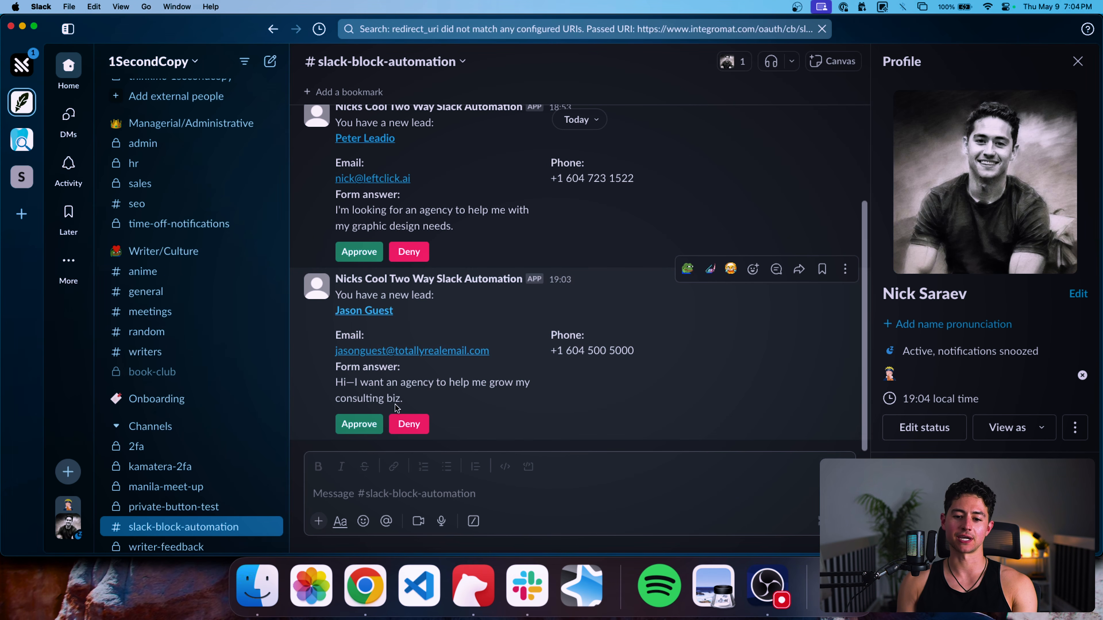
key(super+Tab)
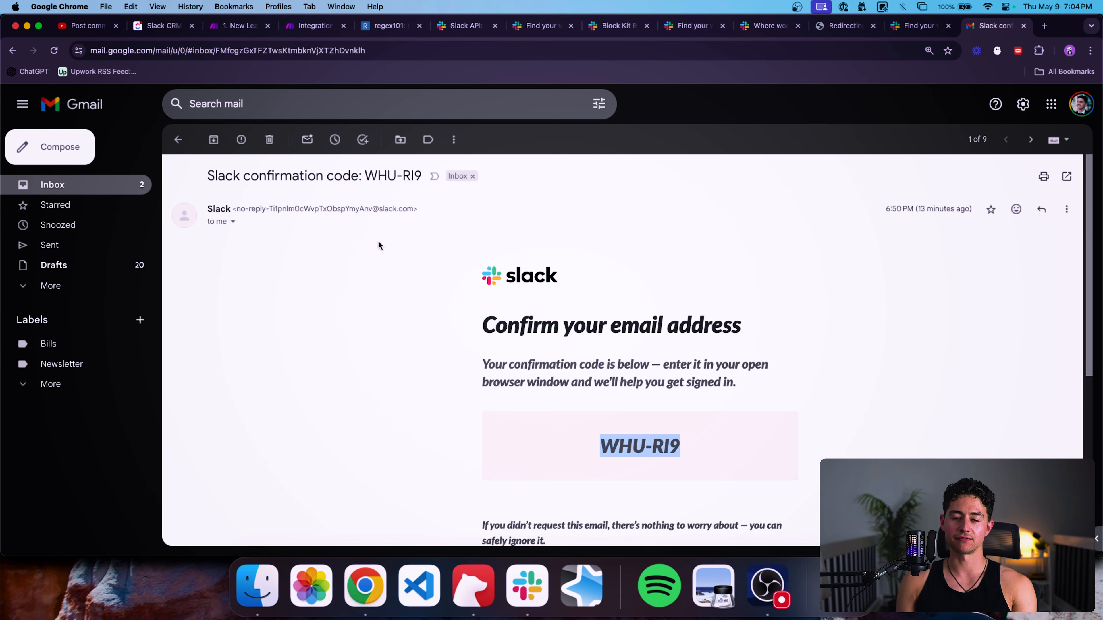
click(158, 27)
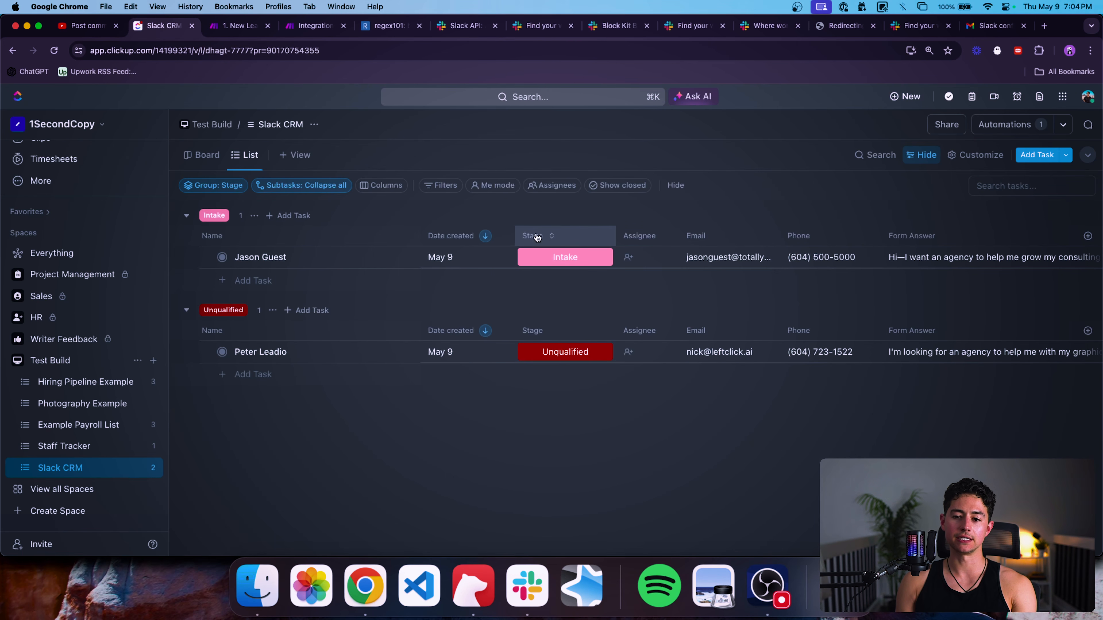
Run the scenario once waiting for new data, deny the second lead in Slack, then check the CRM list.
click(315, 26)
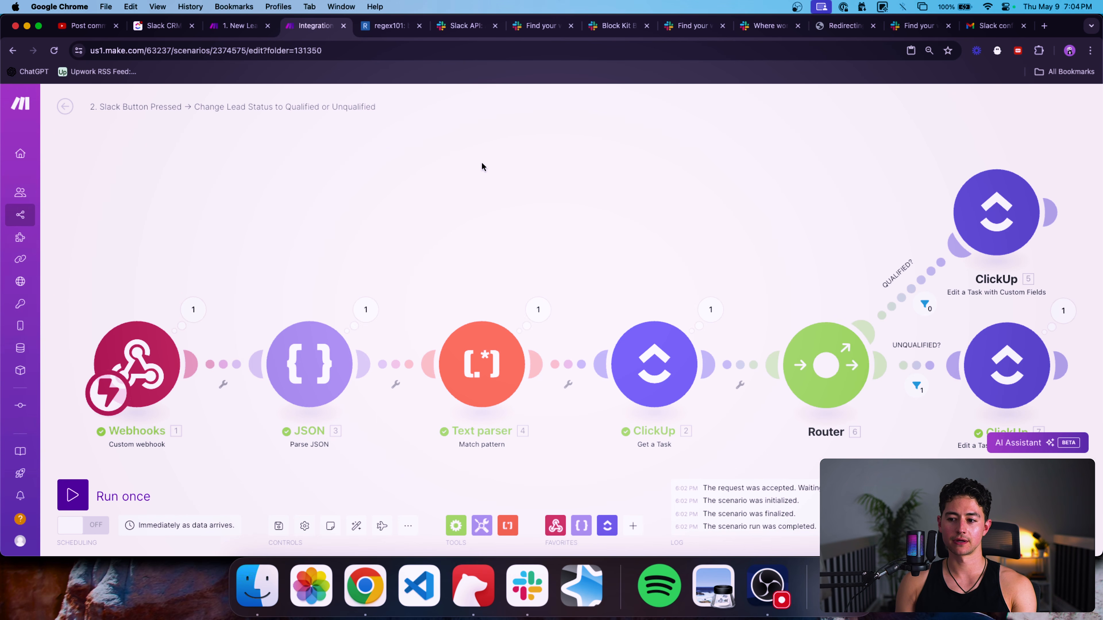
scroll(482, 166, down, 3)
drag(480, 165, 444, 167)
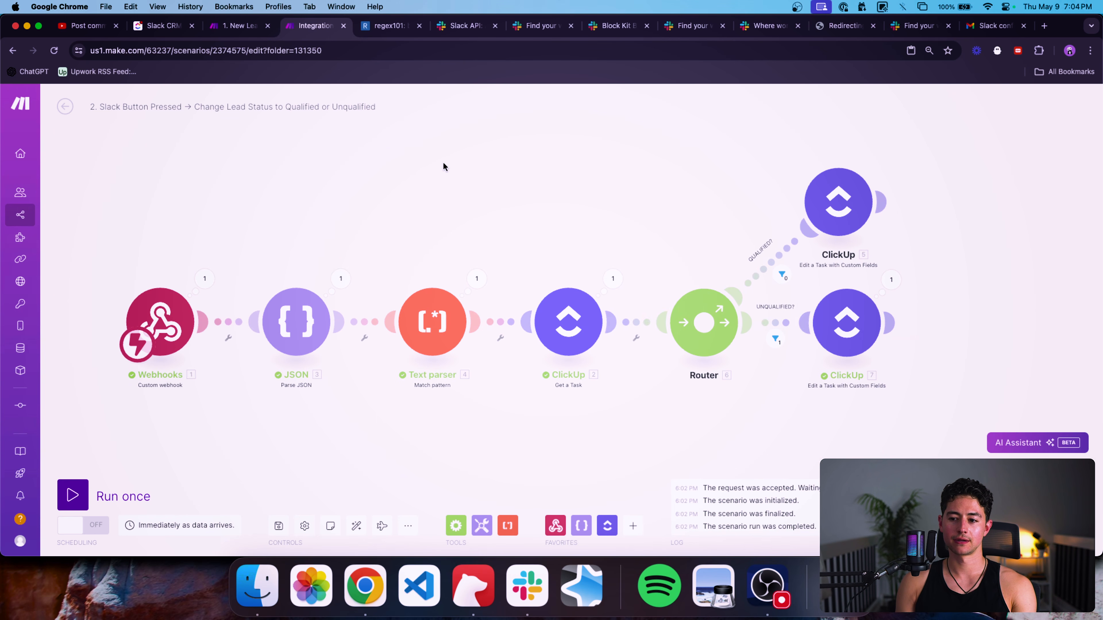
click(83, 493)
click(270, 534)
key(super+Tab)
click(425, 428)
key(super+Tab)
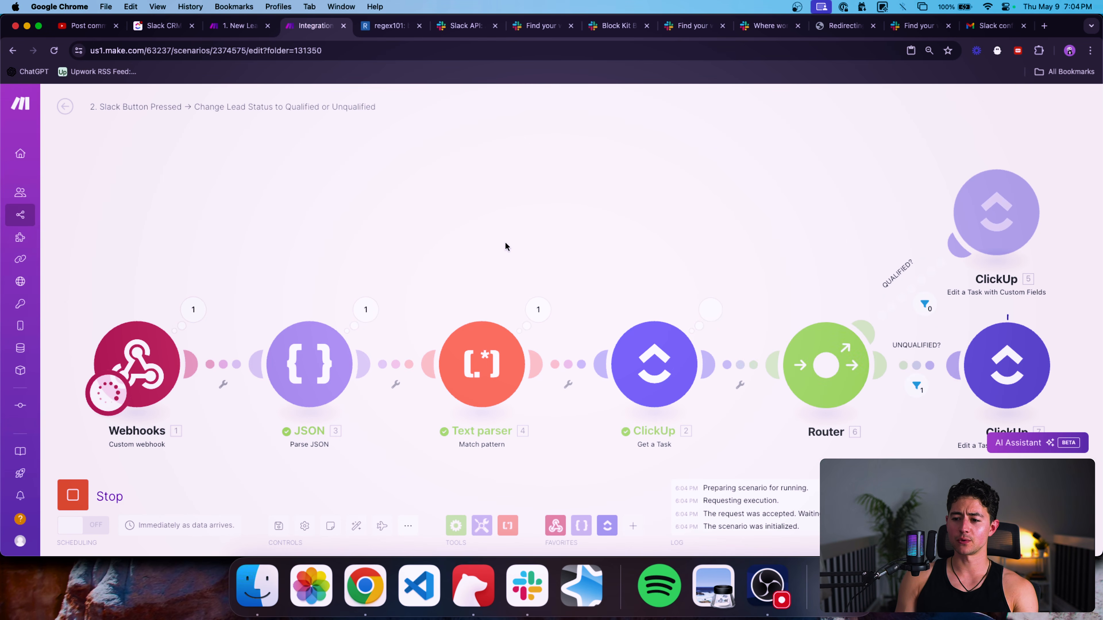
click(160, 27)
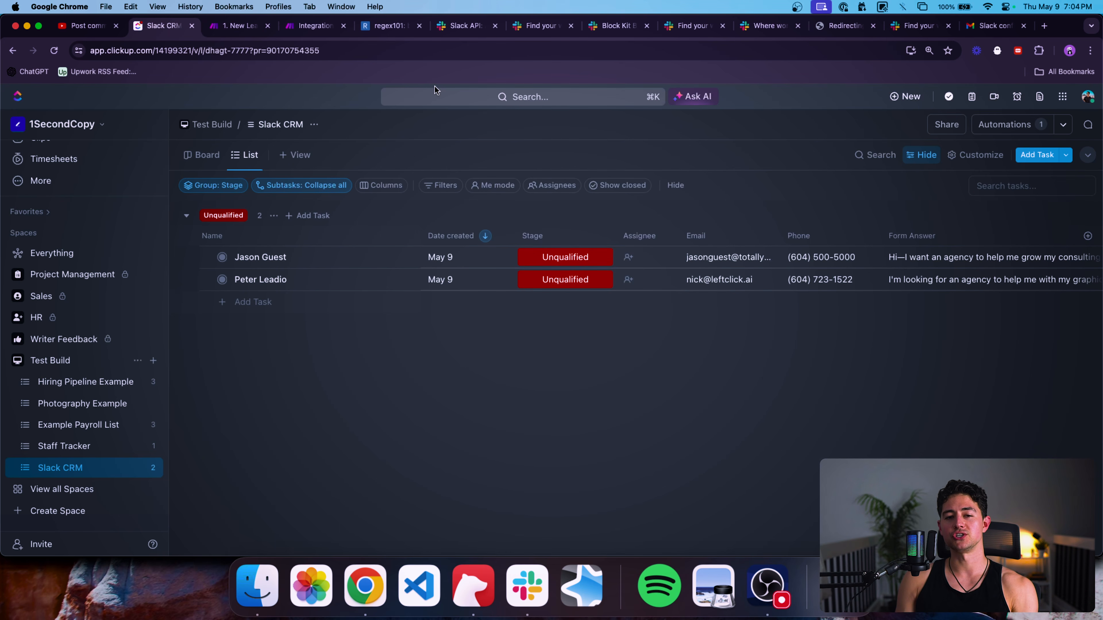
Narrow the Date created column, then run the Make scenario once, waiting for new webhook data.
drag(611, 268, 585, 268)
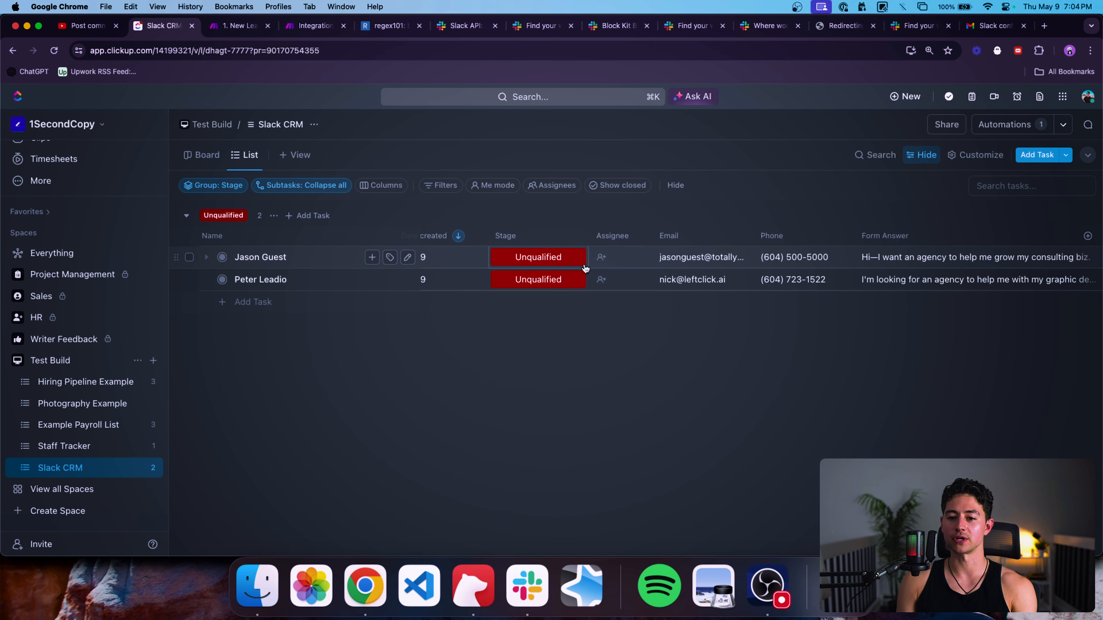
key(ctrl+Tab)
key(ctrl+Tab)
click(119, 492)
click(261, 536)
Approve the lead in Slack and confirm ClickUp lists it as Qualified, the other Unqualified.
key(super+Tab)
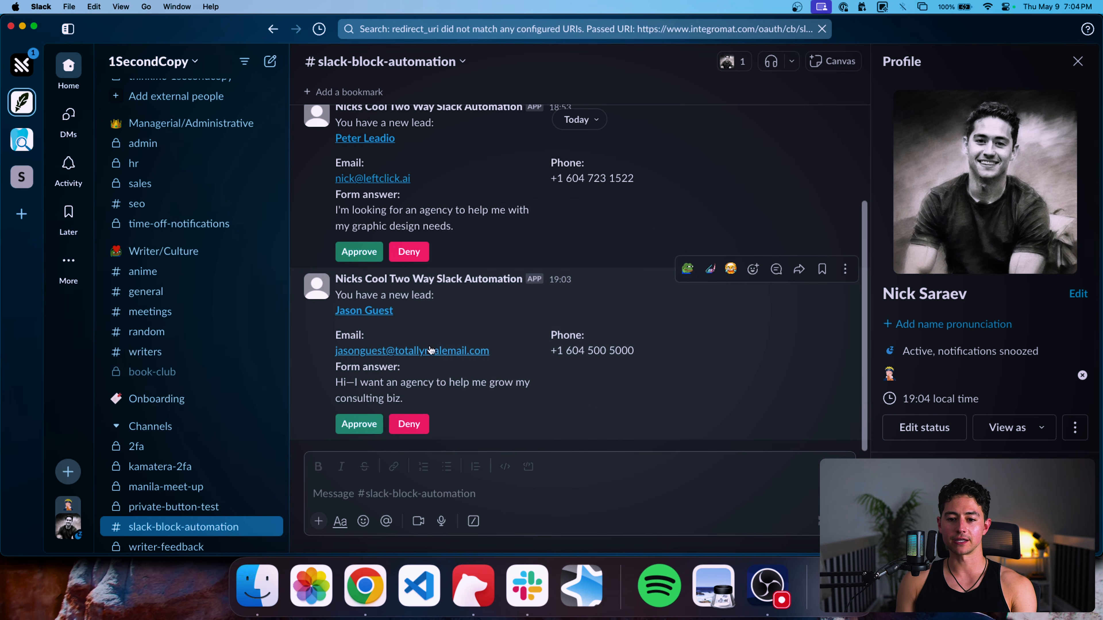
key(super+Tab)
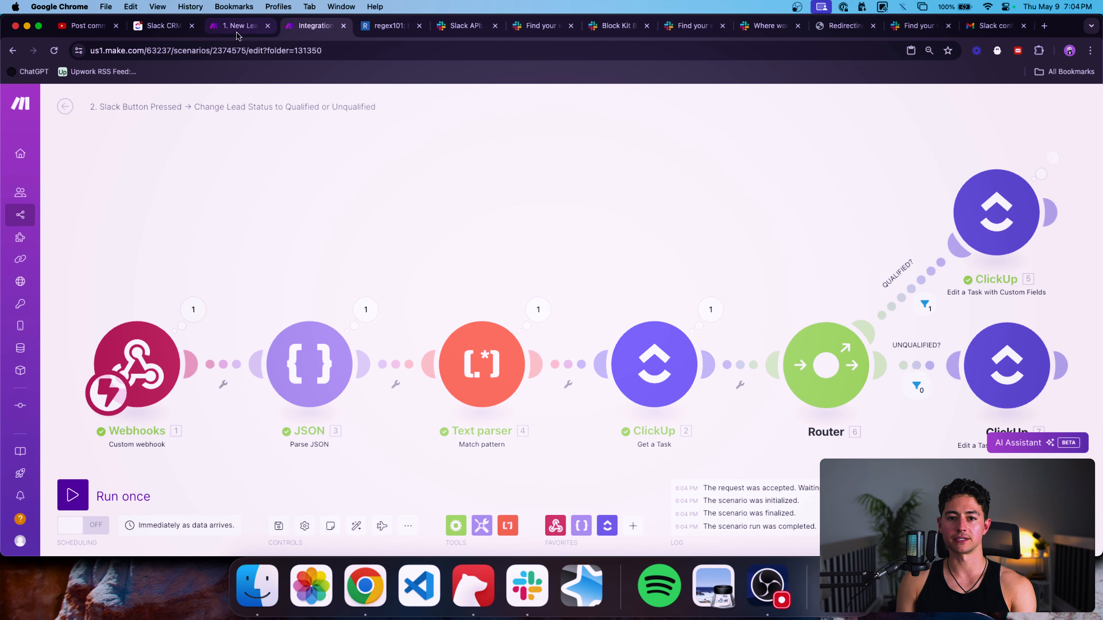
click(160, 26)
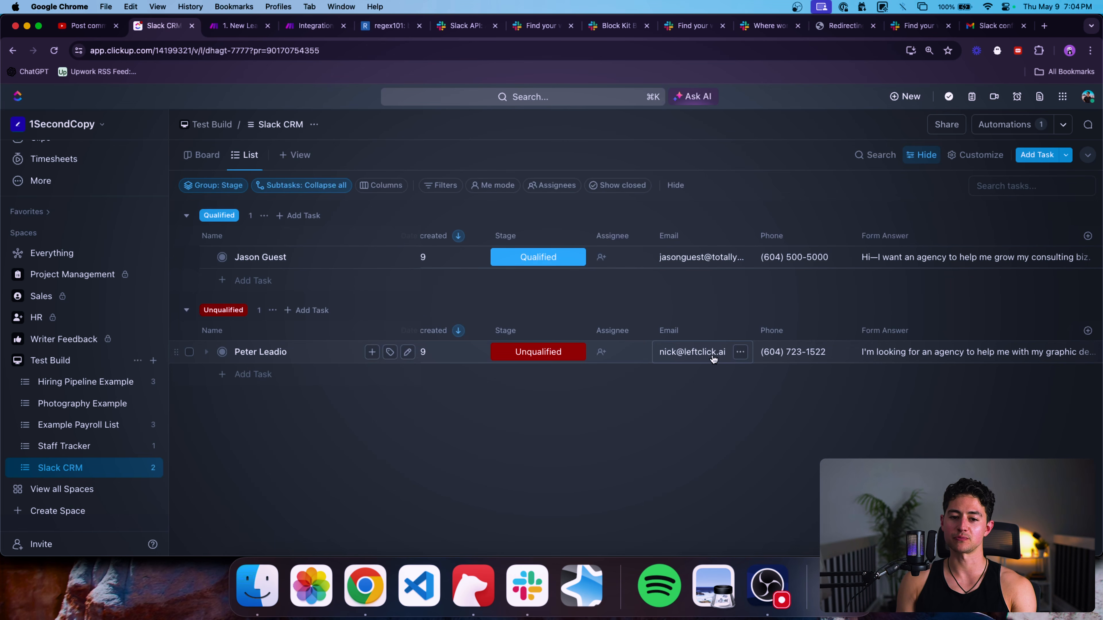